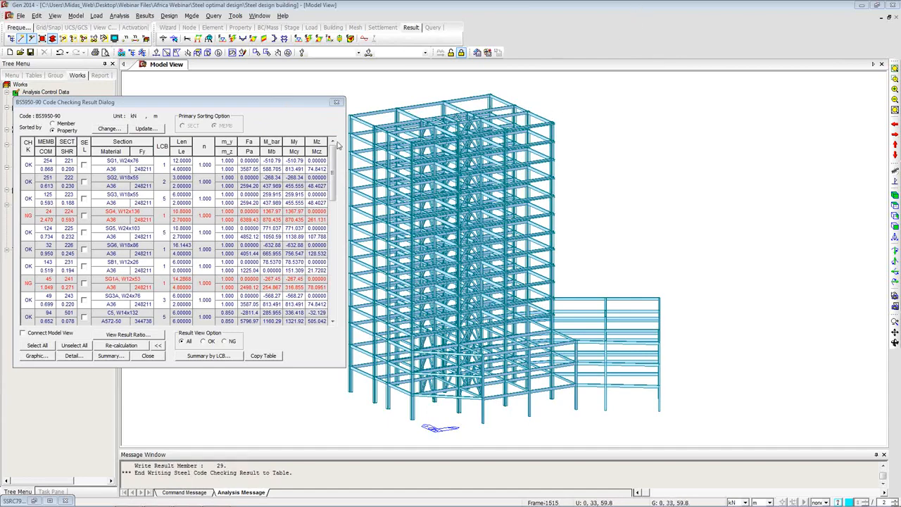
# - Expand the material list and highlight the SRC Column, Steel Column, Brace and Girder members in the model one after another
pyautogui.moveTo(270, 114)
pyautogui.mouseDown()
pyautogui.moveTo(457, 63)
pyautogui.moveTo(420, 50)
pyautogui.moveTo(236, 134)
pyautogui.moveTo(259, 117)
pyautogui.mouseUp()
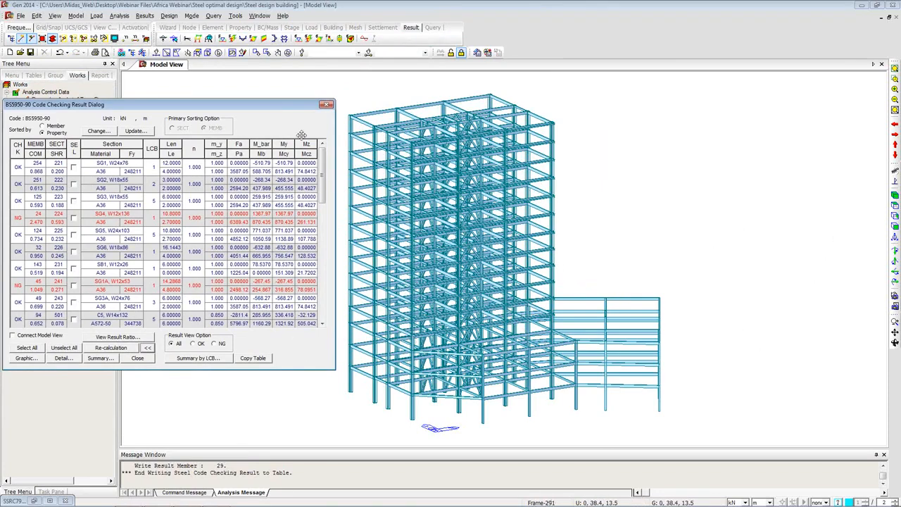
pyautogui.moveTo(305, 105); pyautogui.dragTo(560, 263)
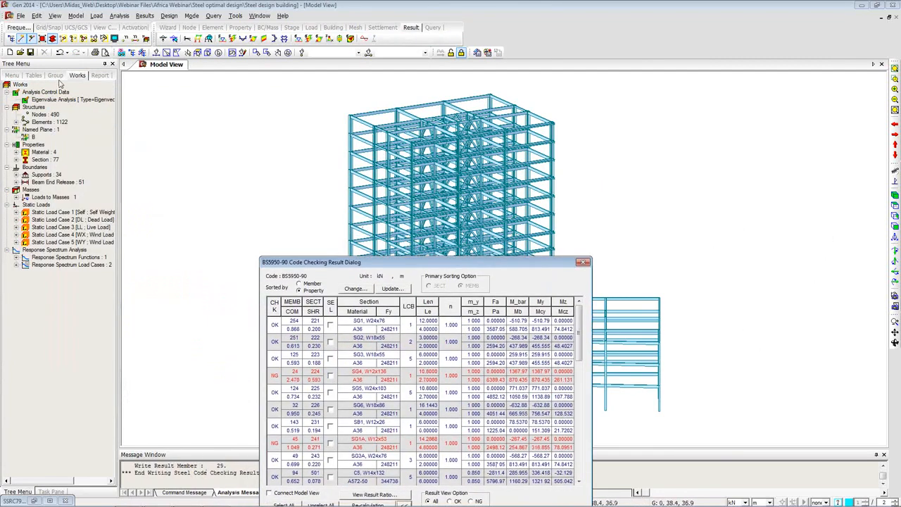
pyautogui.click(16, 152)
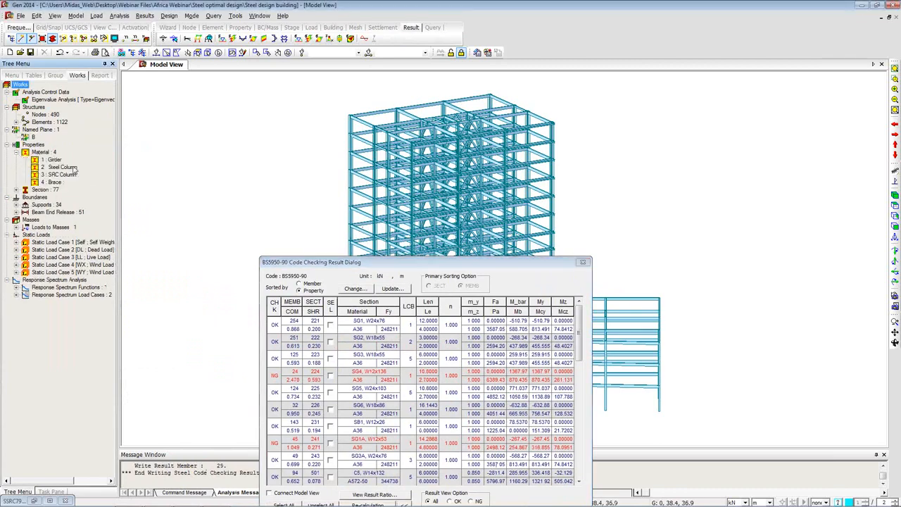
pyautogui.moveTo(62, 174); pyautogui.dragTo(364, 243)
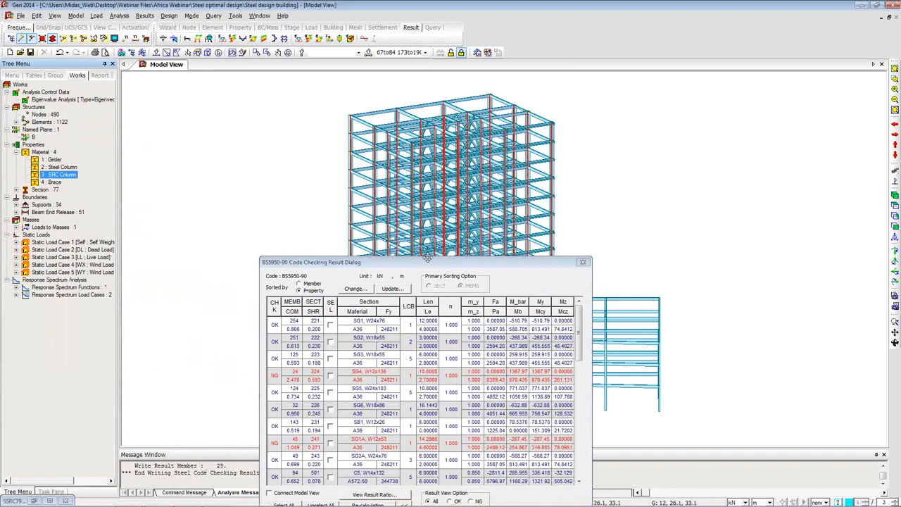
pyautogui.moveTo(449, 261); pyautogui.dragTo(178, 277)
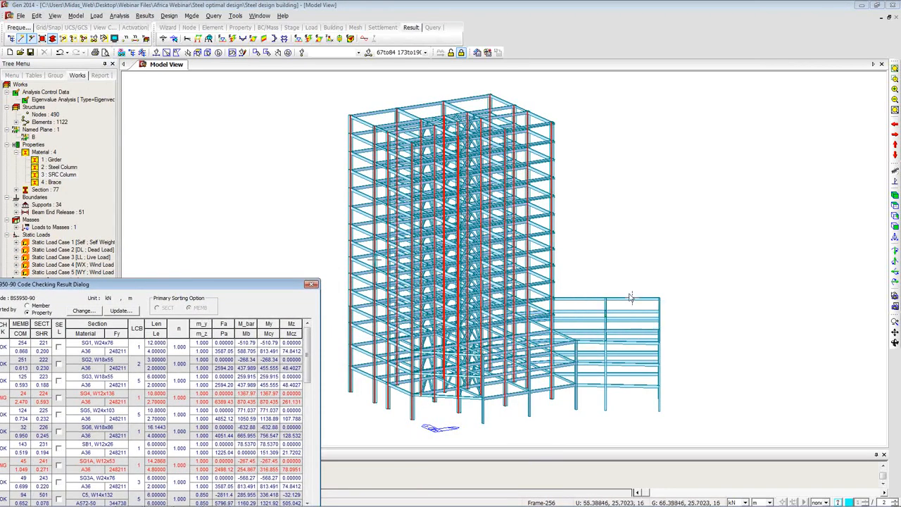
pyautogui.click(62, 168)
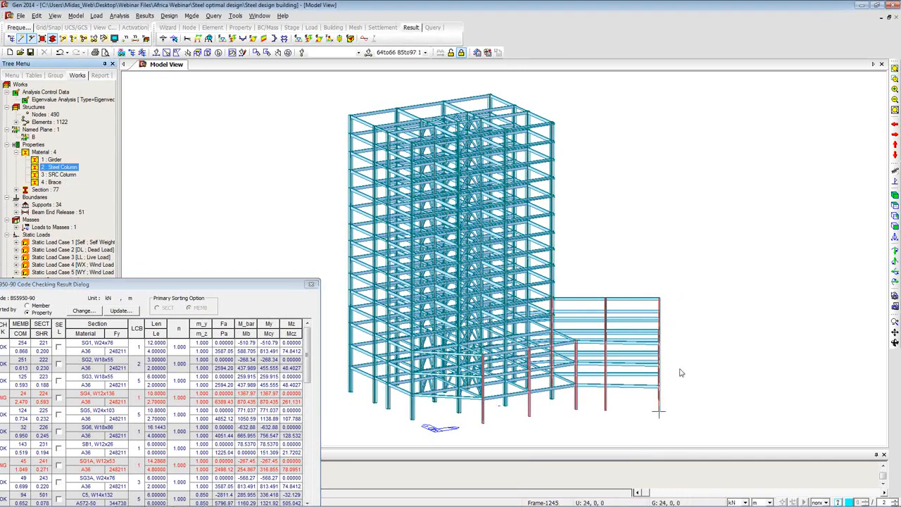
pyautogui.click(53, 182)
pyautogui.click(54, 160)
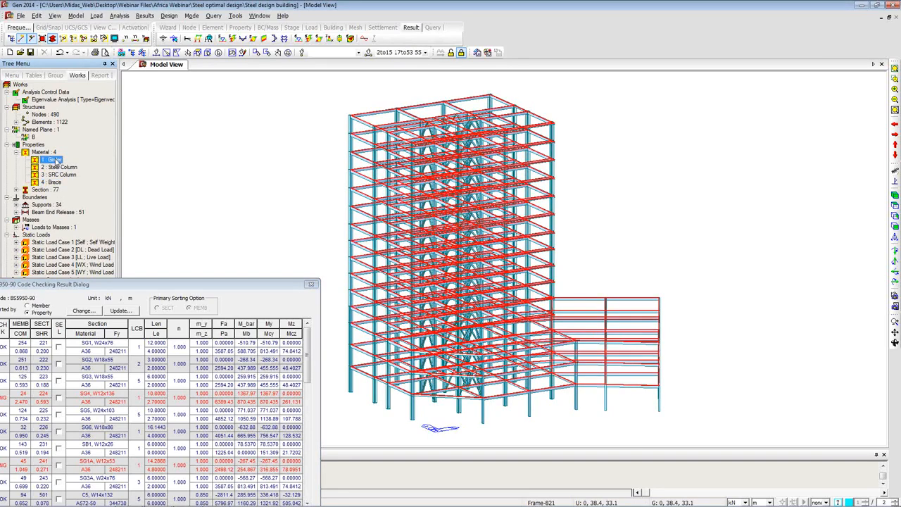
# - Review the BS5950-90 code checking results filtered by OK and by NG, leaving the OK filter active
pyautogui.moveTo(163, 285); pyautogui.dragTo(287, 182)
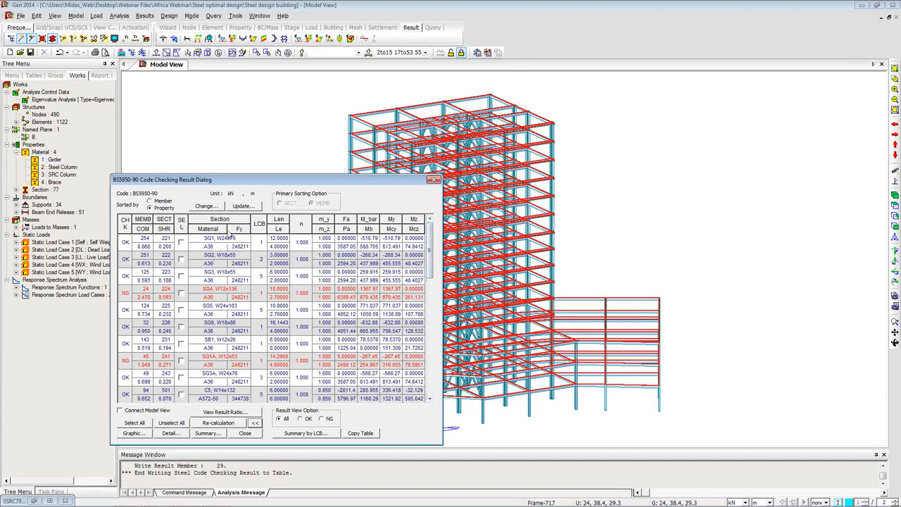
pyautogui.moveTo(263, 179); pyautogui.dragTo(212, 143)
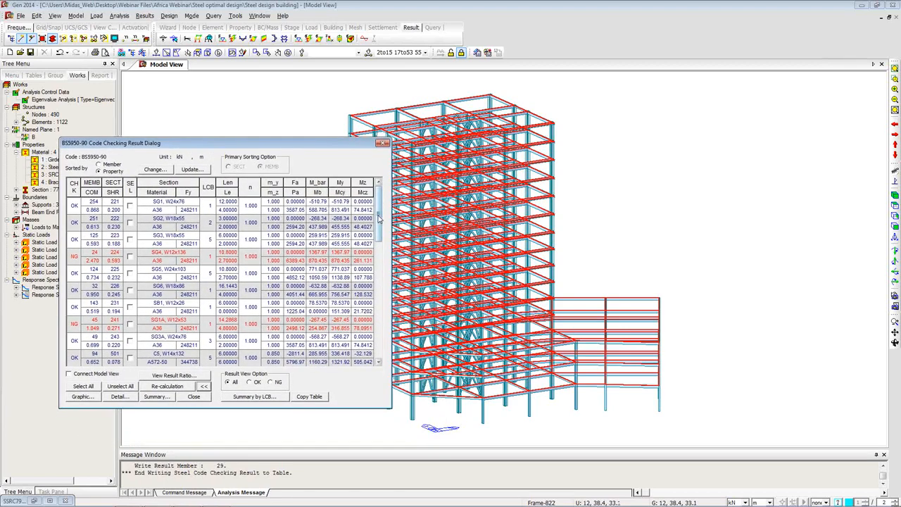
pyautogui.moveTo(378, 219)
pyautogui.mouseDown()
pyautogui.moveTo(379, 324)
pyautogui.moveTo(378, 200)
pyautogui.mouseUp()
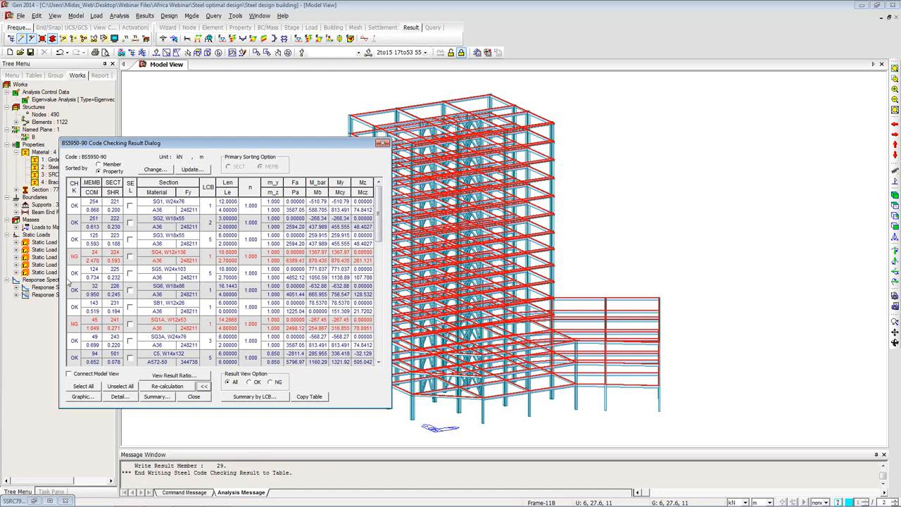
pyautogui.click(249, 382)
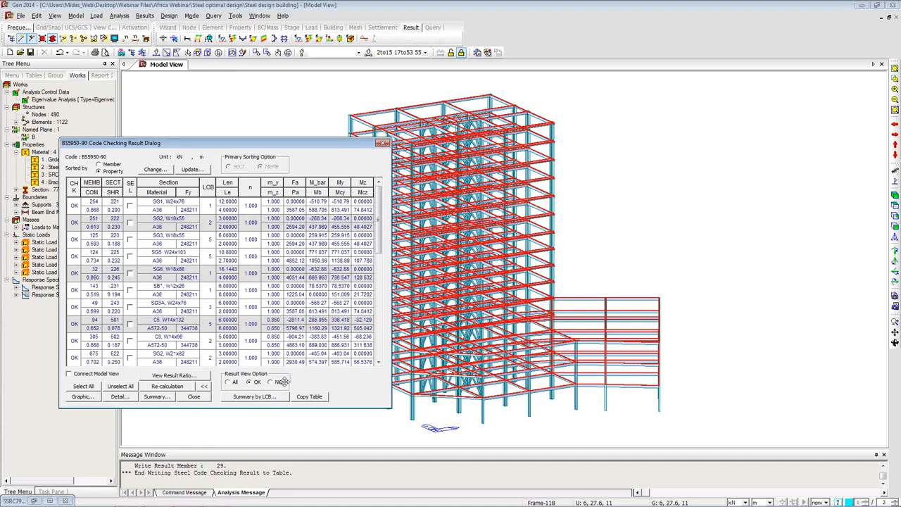
pyautogui.click(271, 382)
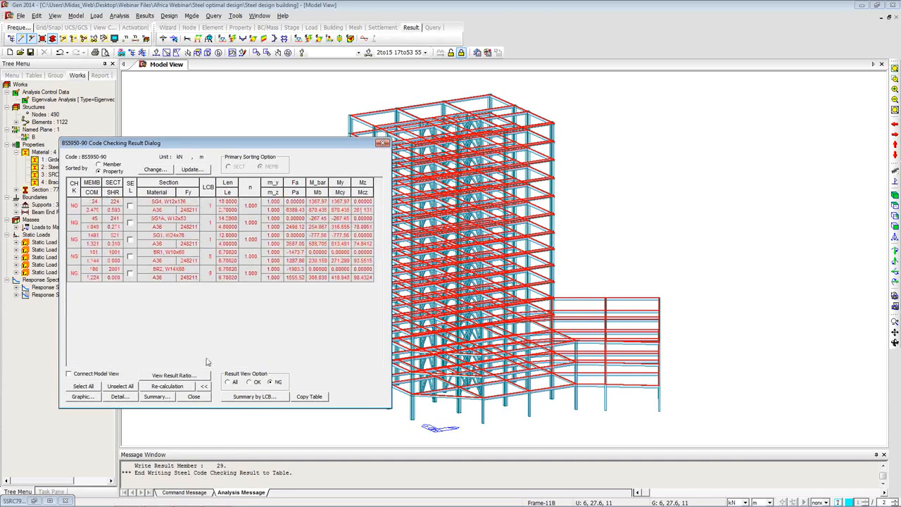
pyautogui.click(248, 383)
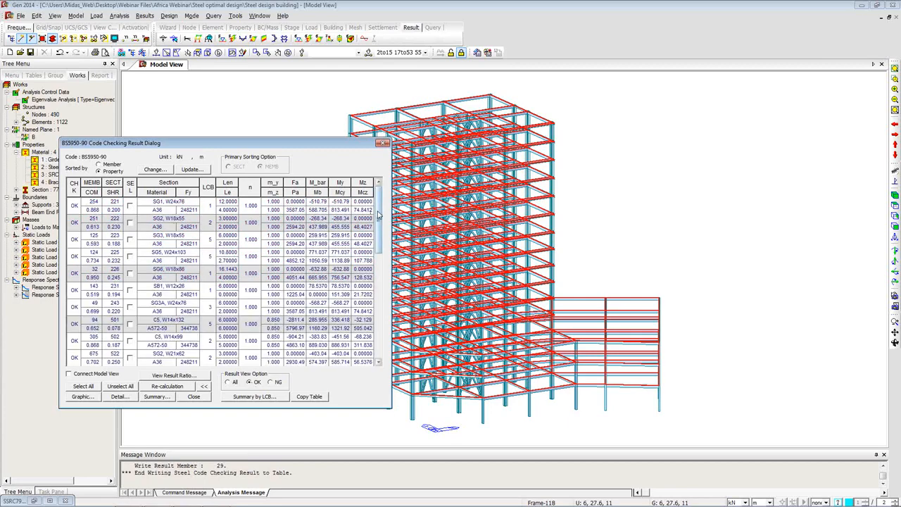
pyautogui.moveTo(300, 147)
pyautogui.mouseDown()
pyautogui.moveTo(299, 160)
pyautogui.moveTo(300, 145)
pyautogui.mouseUp()
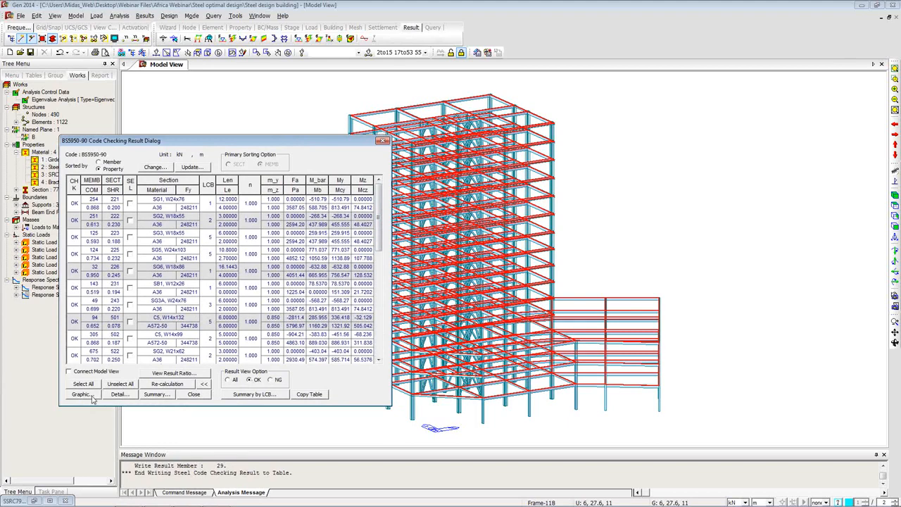
# - Generate the detailed code checking report for section SG1, W24x76 and read it through to the combined capacity check
pyautogui.click(131, 204)
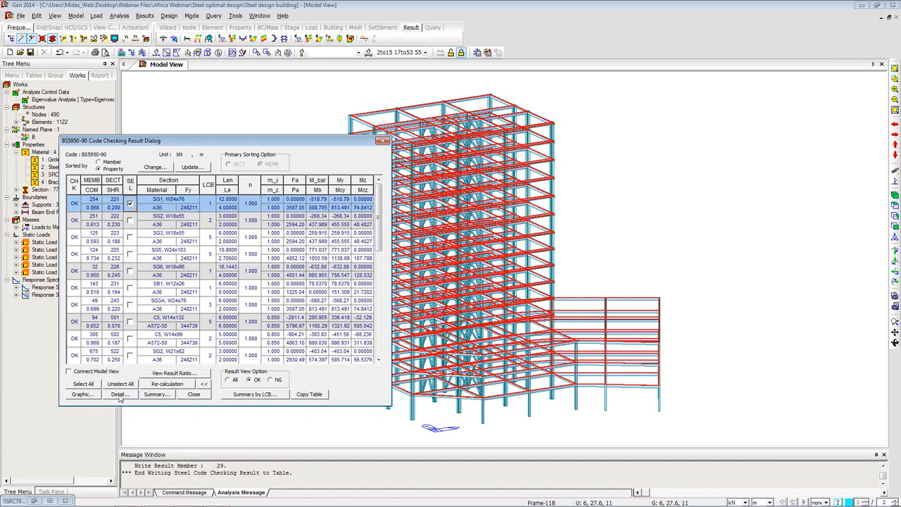
pyautogui.click(119, 395)
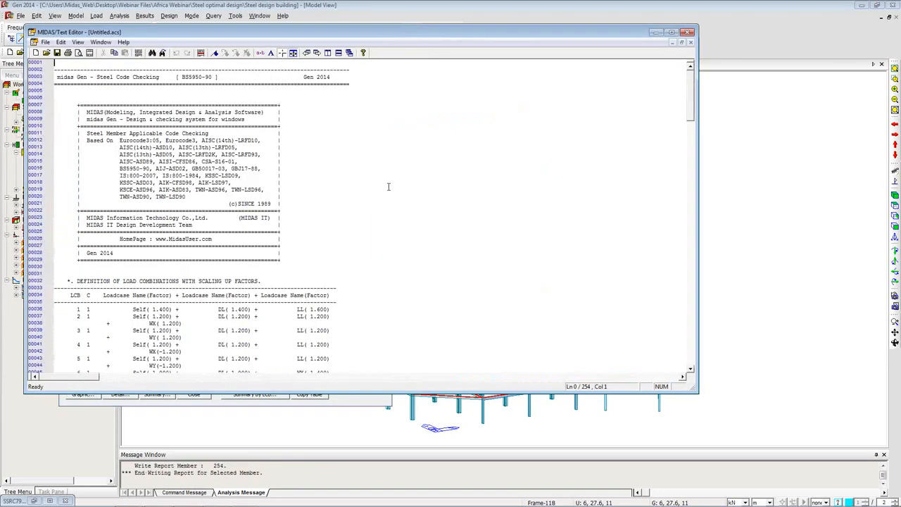
pyautogui.scroll(-4, 388, 187)
pyautogui.scroll(-18, 387, 187)
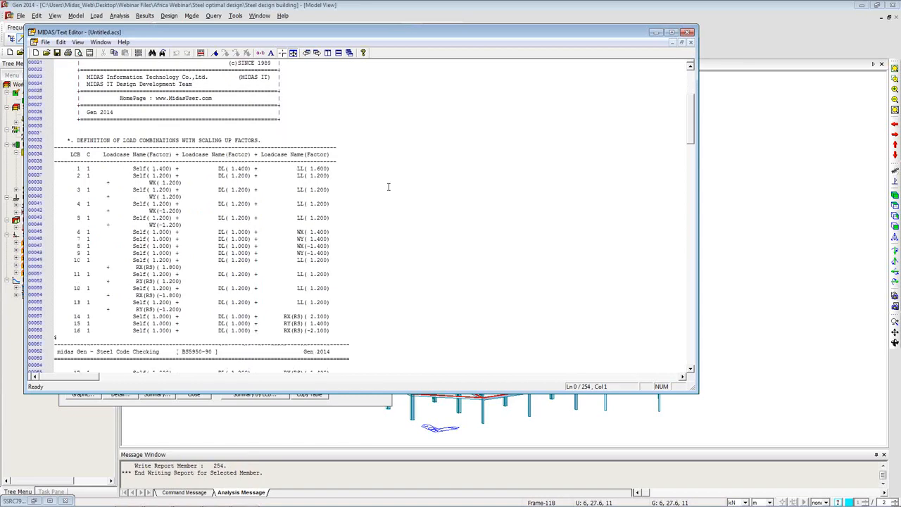
pyautogui.scroll(-6, 387, 186)
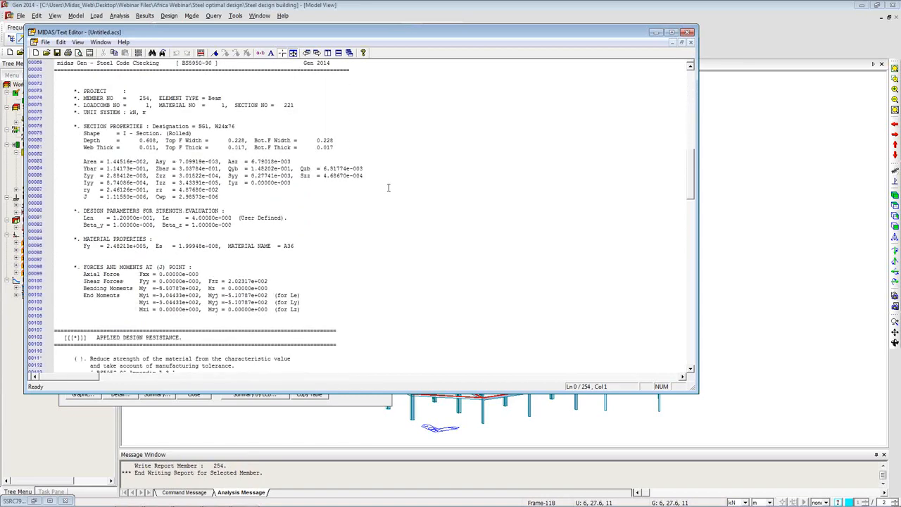
pyautogui.scroll(-4, 388, 192)
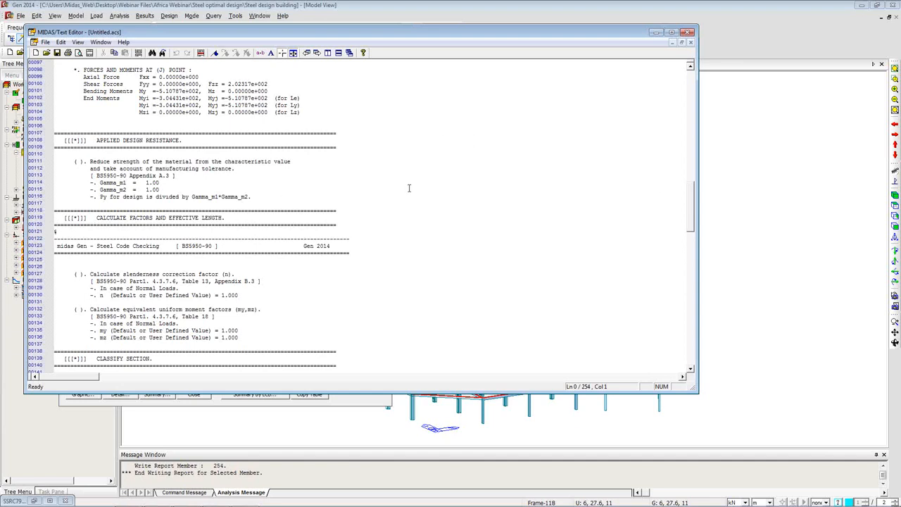
pyautogui.scroll(-5, 408, 188)
pyautogui.scroll(-7, 408, 190)
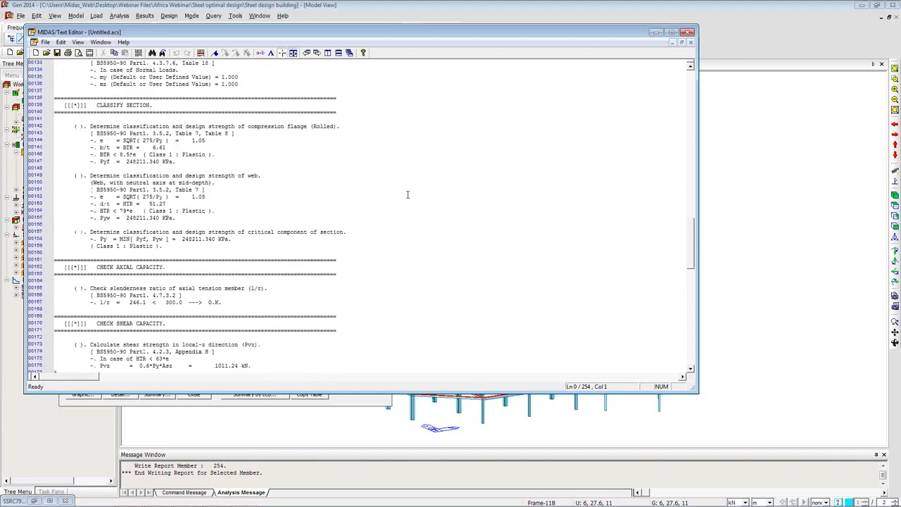
pyautogui.scroll(-1, 252, 99)
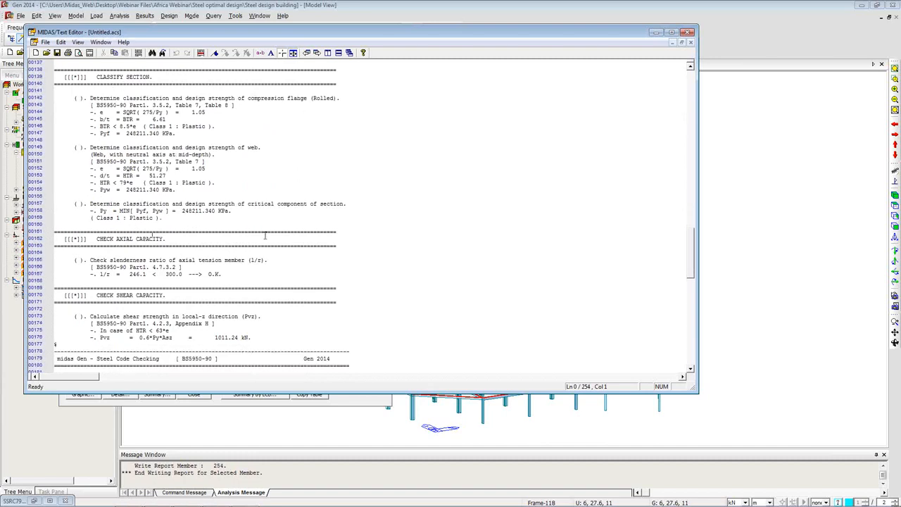
pyautogui.scroll(-8, 270, 223)
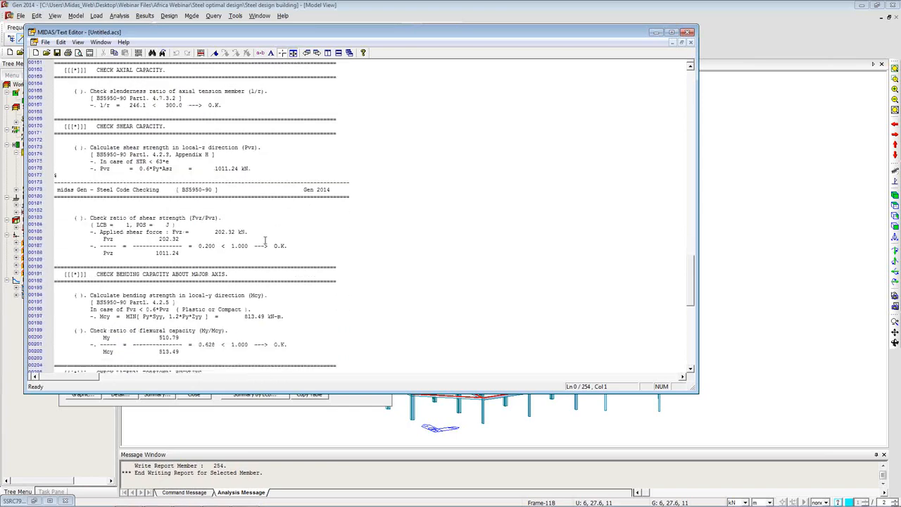
pyautogui.scroll(-5, 248, 285)
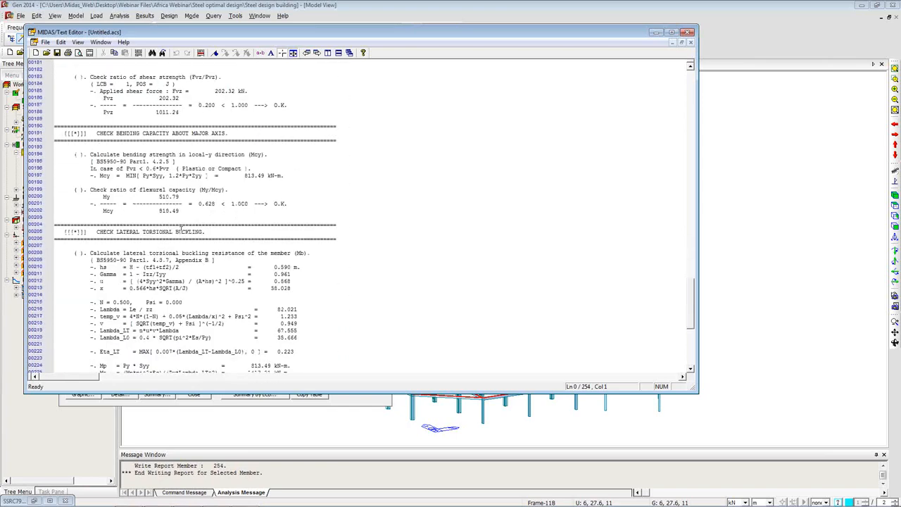
pyautogui.scroll(-12, 272, 223)
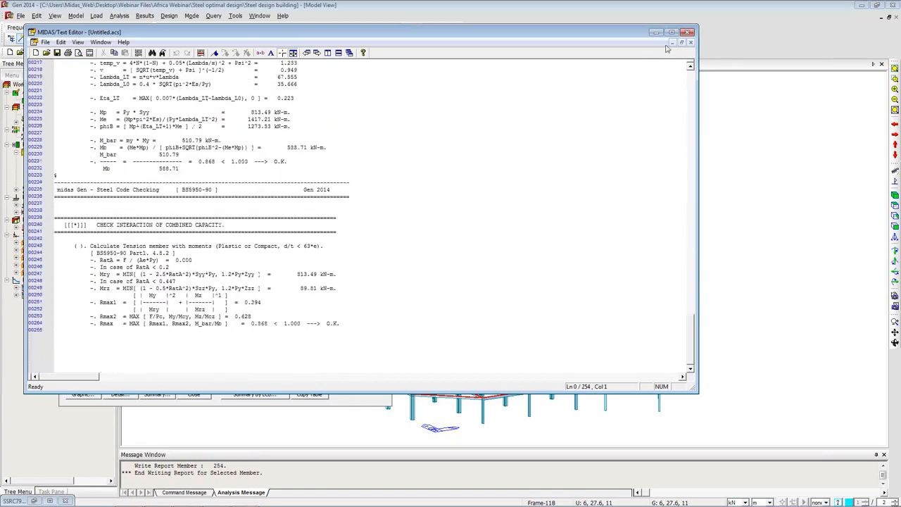
# - Discard the temporary report and clear both the SG1 row selection and the member selection in the model
pyautogui.click(687, 32)
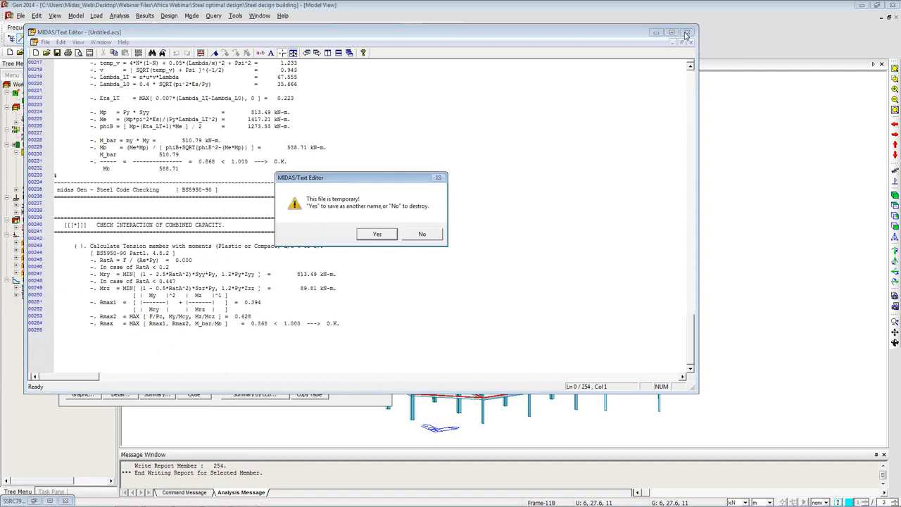
pyautogui.click(422, 233)
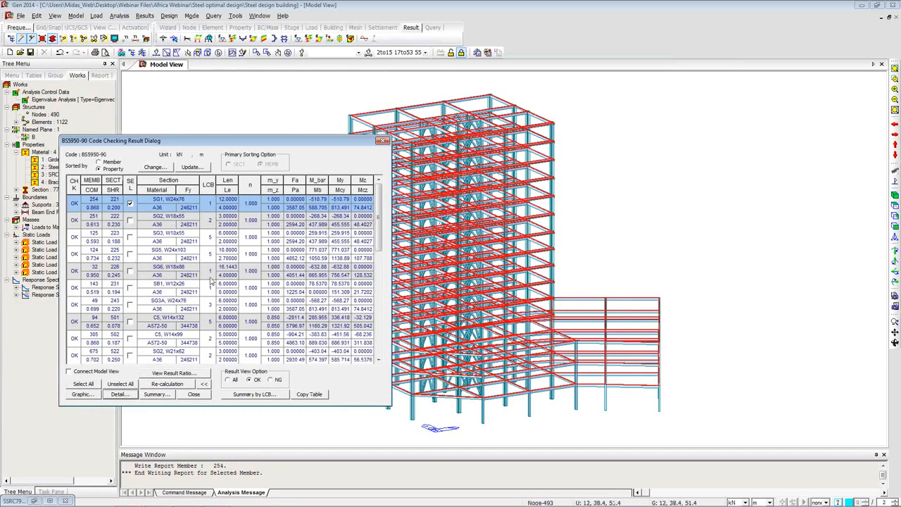
pyautogui.click(130, 203)
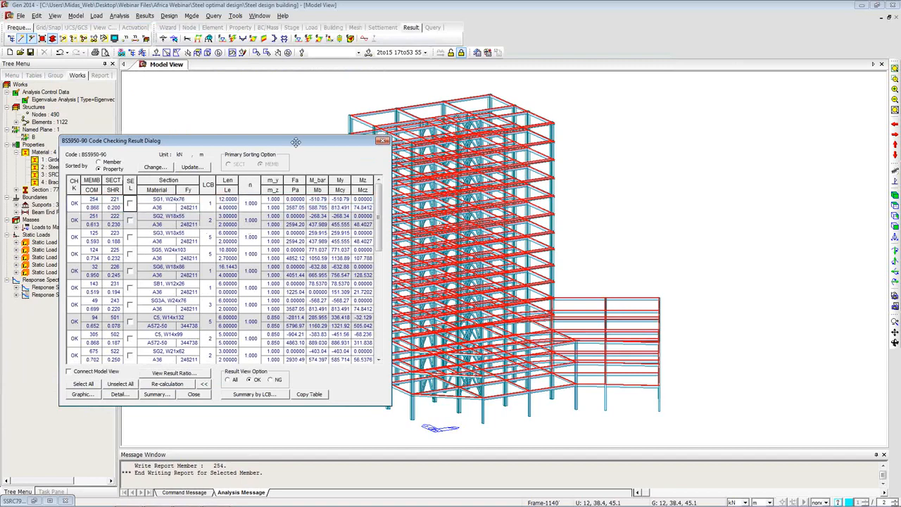
pyautogui.moveTo(295, 142); pyautogui.dragTo(281, 165)
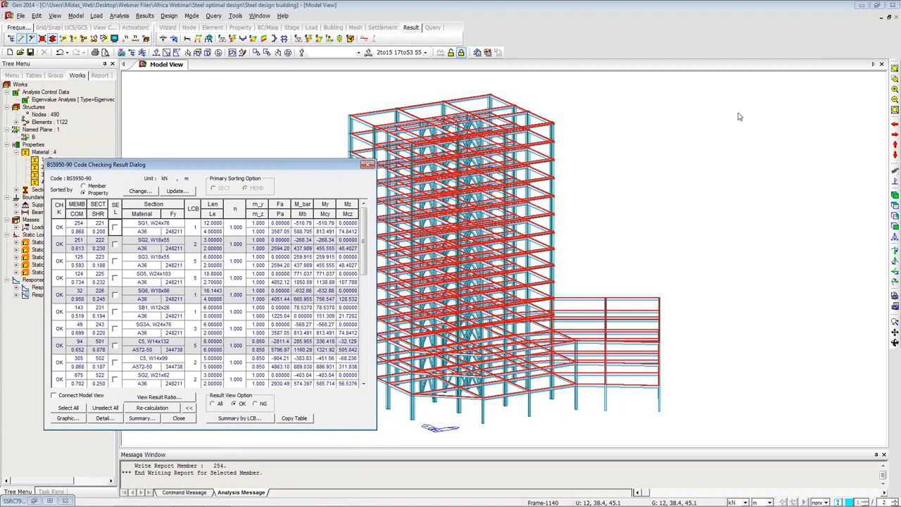
pyautogui.click(288, 54)
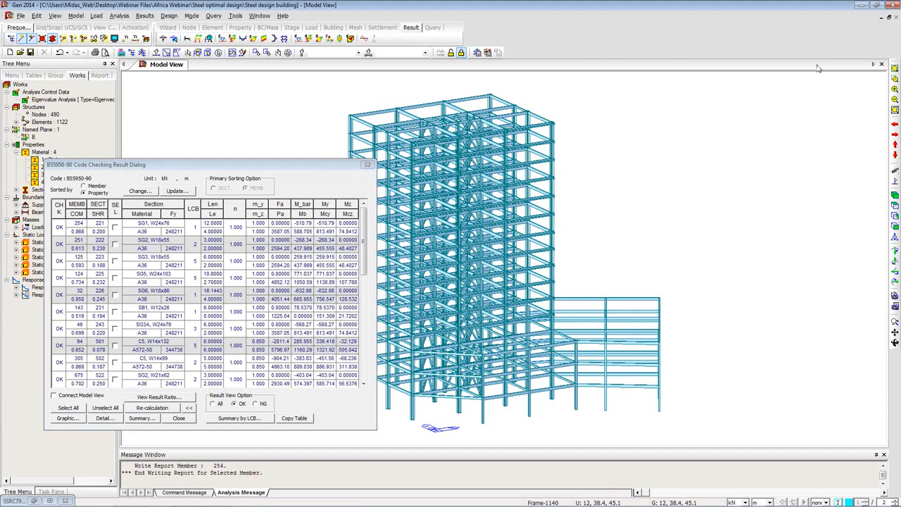
# - Launch midas Design+ and maximize its window
pyautogui.click(237, 22)
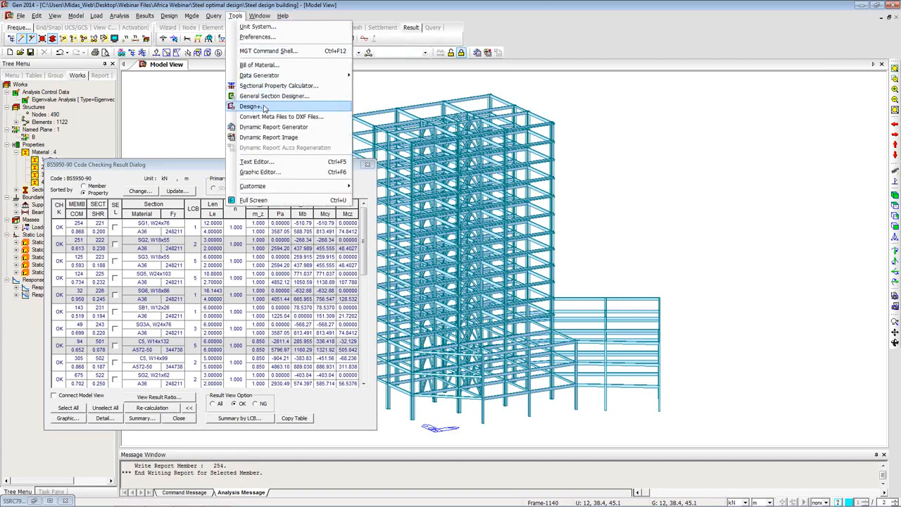
pyautogui.click(599, 85)
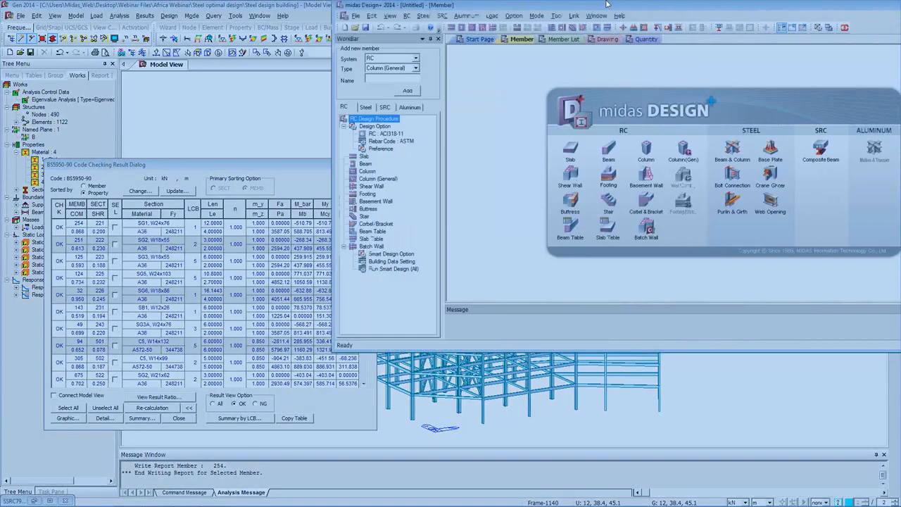
pyautogui.moveTo(512, 3); pyautogui.dragTo(476, 3)
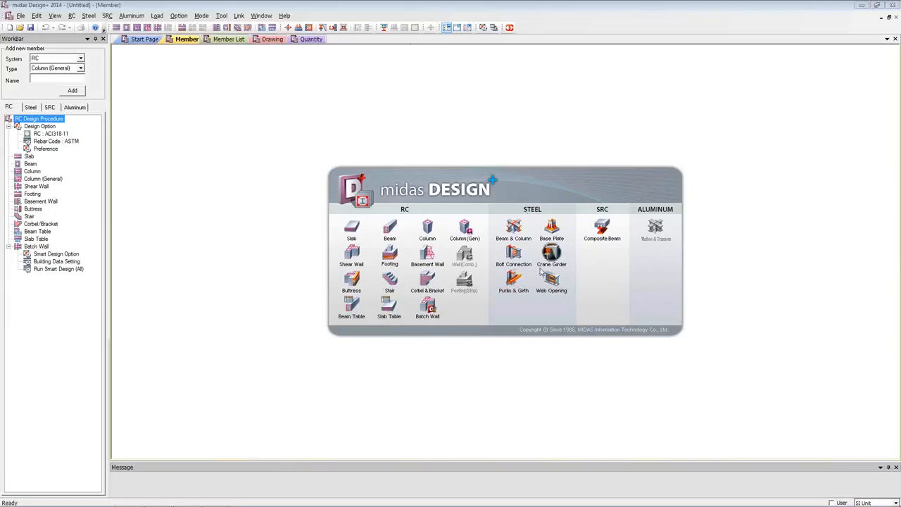
# - Link with midas GENw by connecting to the open Gen 2014 model "Steel design building"
pyautogui.click(509, 28)
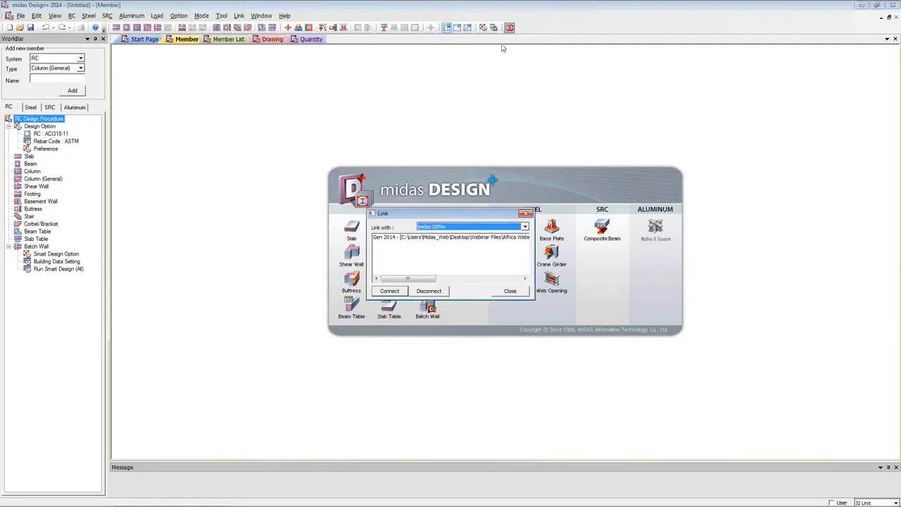
pyautogui.click(448, 240)
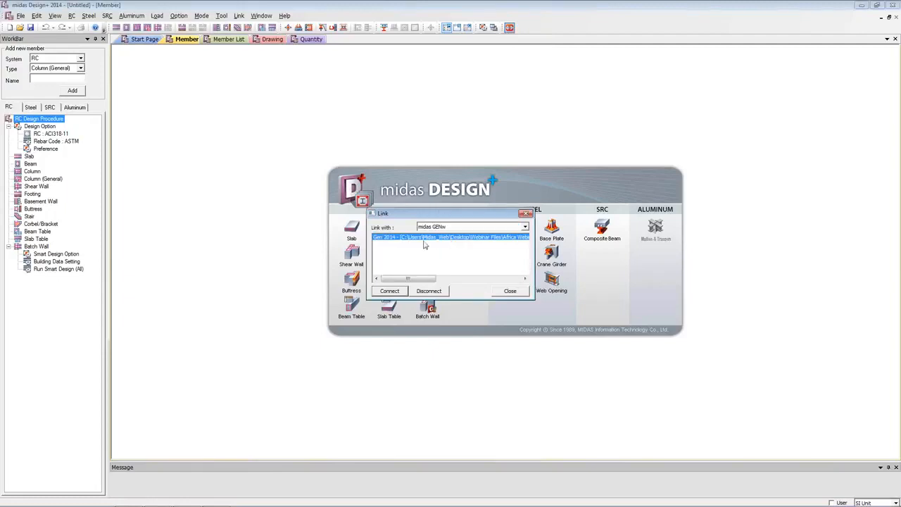
pyautogui.click(389, 290)
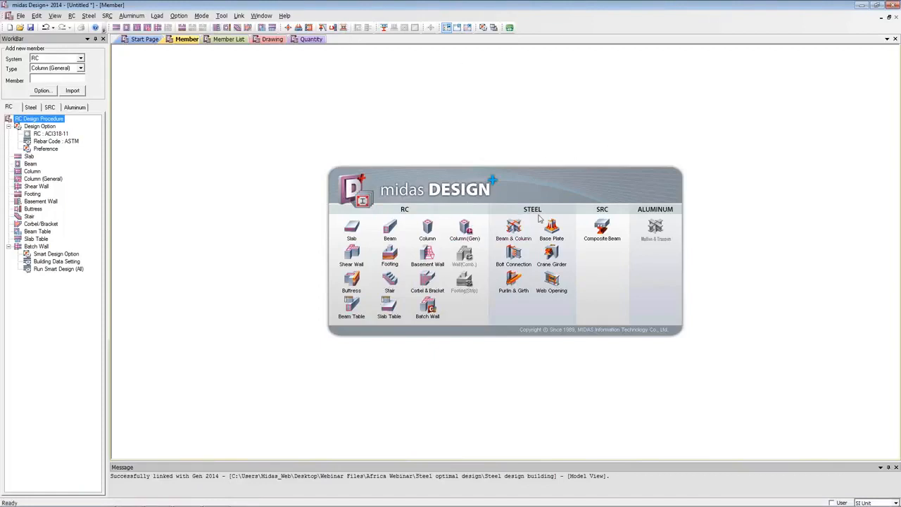
# - Start the steel Beam & Column design module, add a new beam/column member and display its design data
pyautogui.click(512, 236)
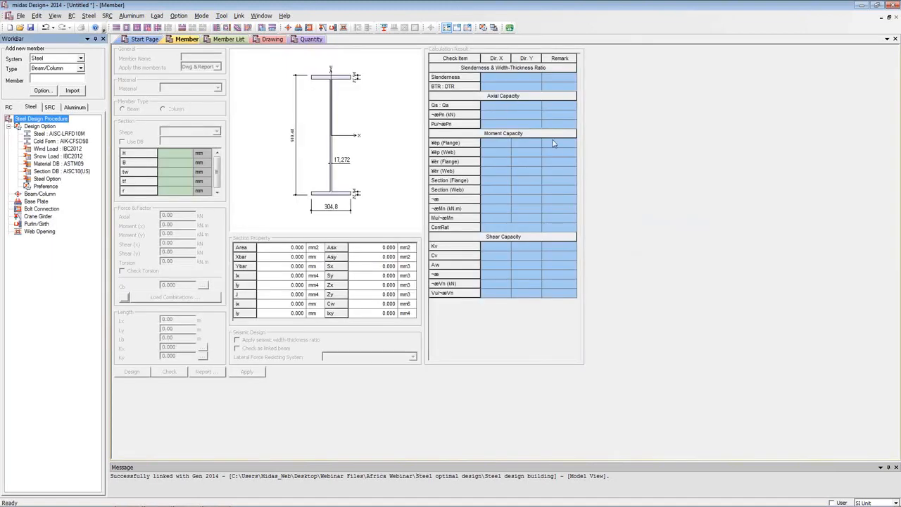
pyautogui.click(35, 194)
pyautogui.rightClick(36, 193)
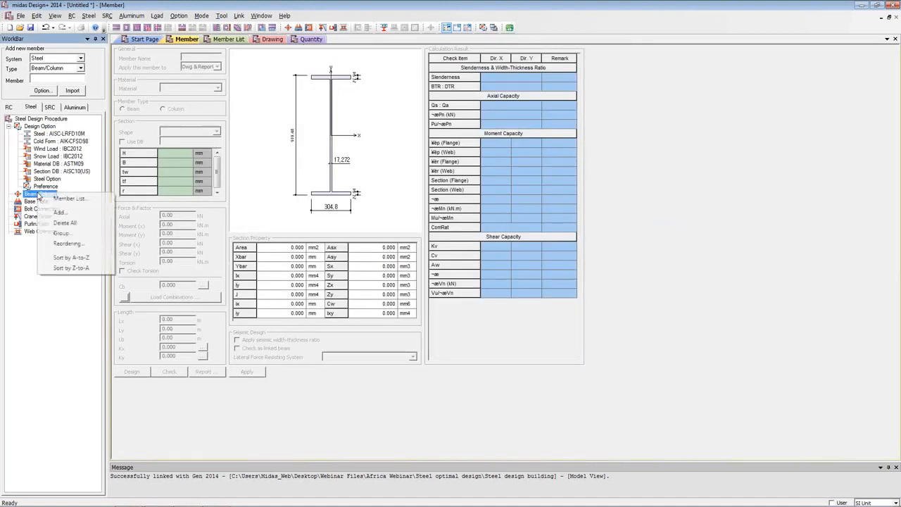
pyautogui.click(86, 214)
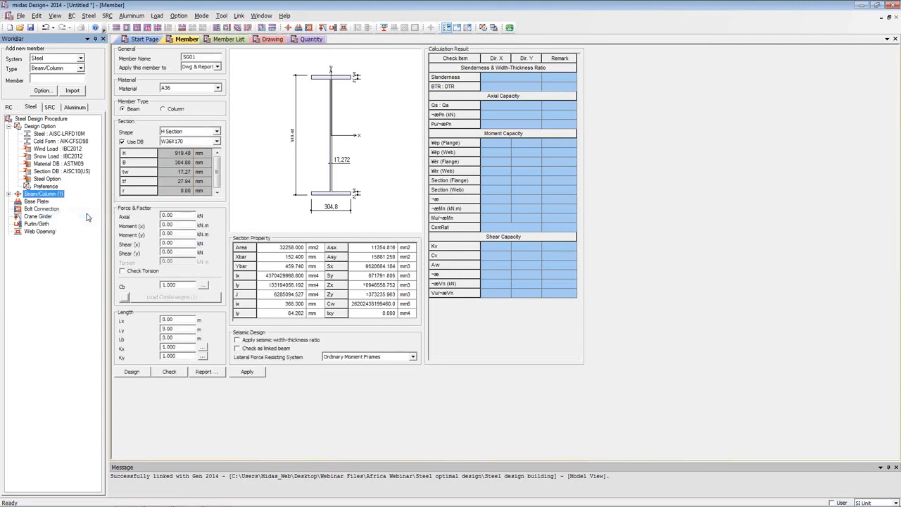
pyautogui.click(9, 194)
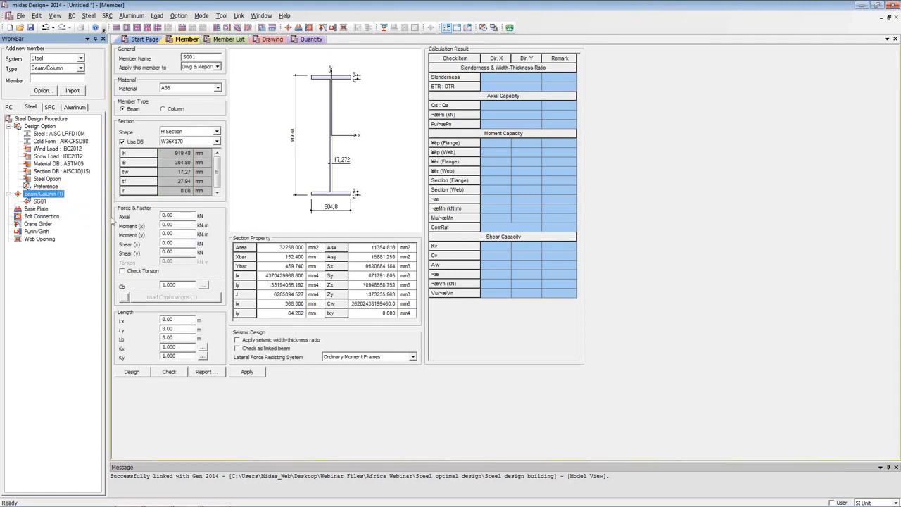
pyautogui.click(41, 203)
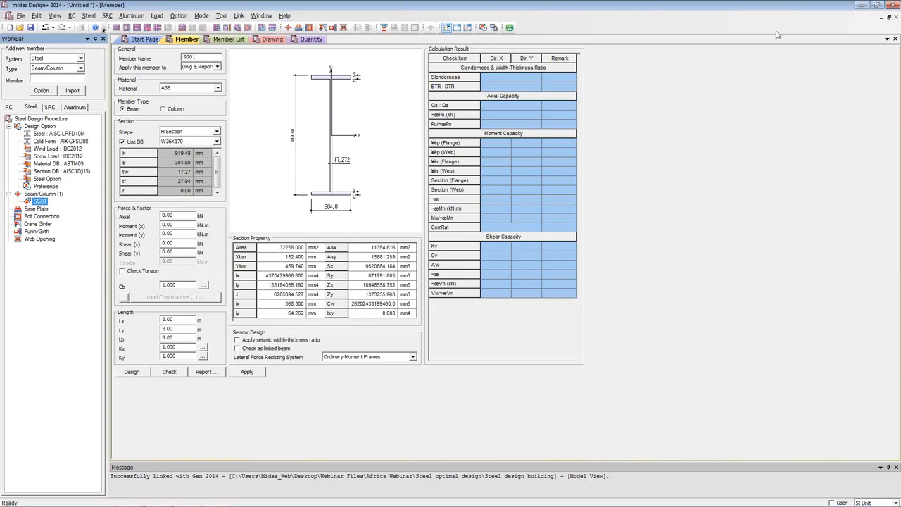
# - Switch to midas Gen and window-select the tower's top-storey members and the lower members of the low-rise annex
pyautogui.moveTo(211, 489)
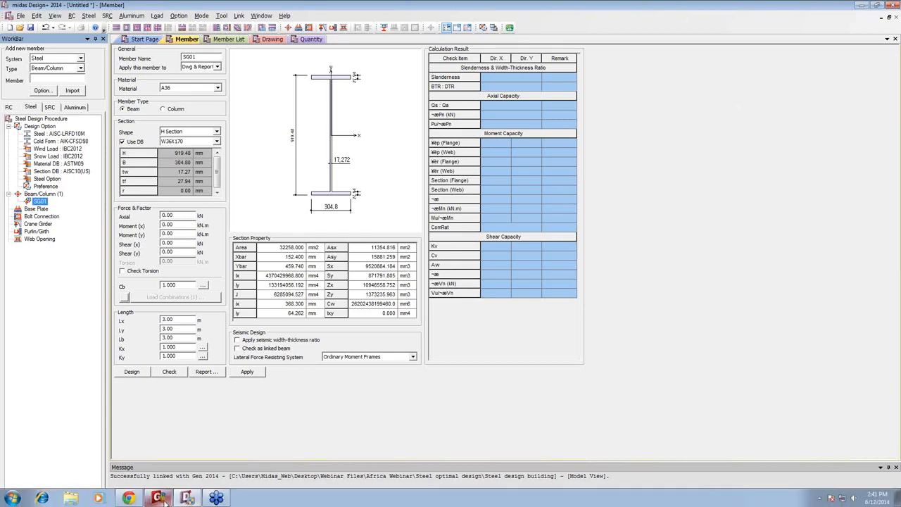
pyautogui.click(158, 498)
pyautogui.moveTo(337, 164); pyautogui.dragTo(271, 240)
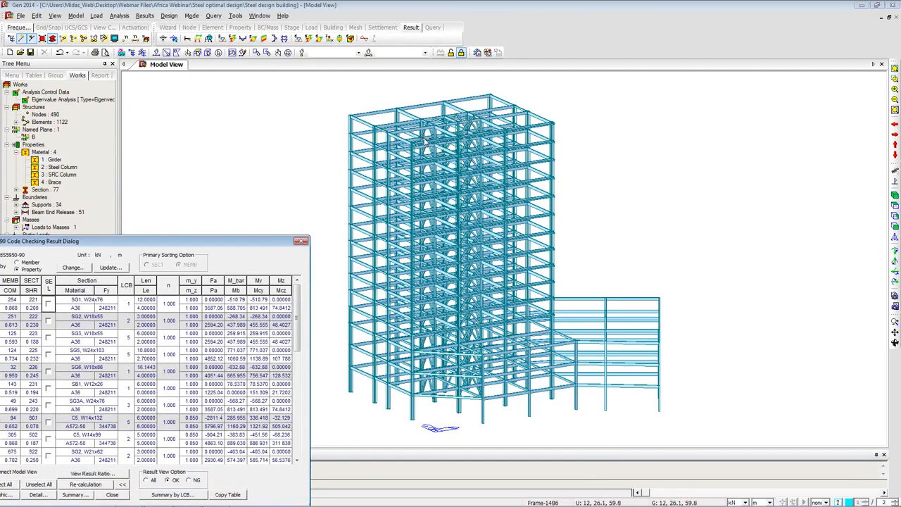
pyautogui.click(156, 52)
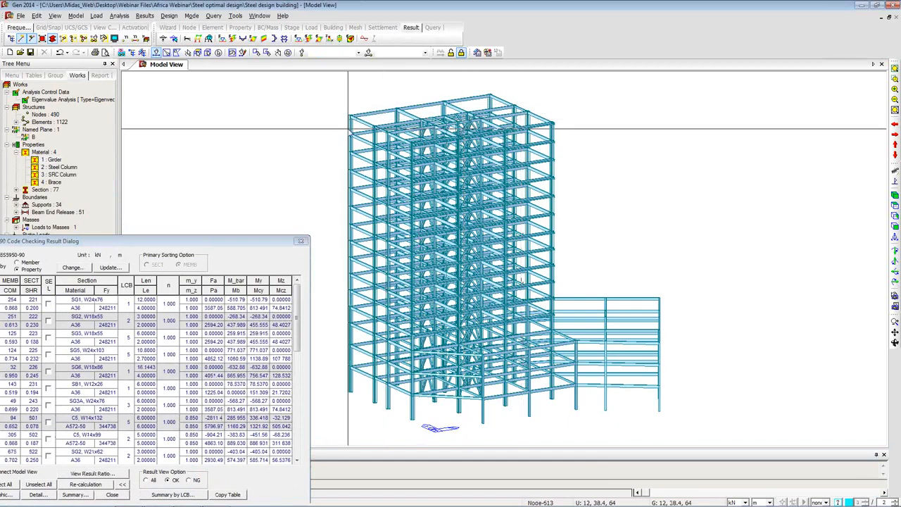
pyautogui.moveTo(357, 97); pyautogui.dragTo(584, 147)
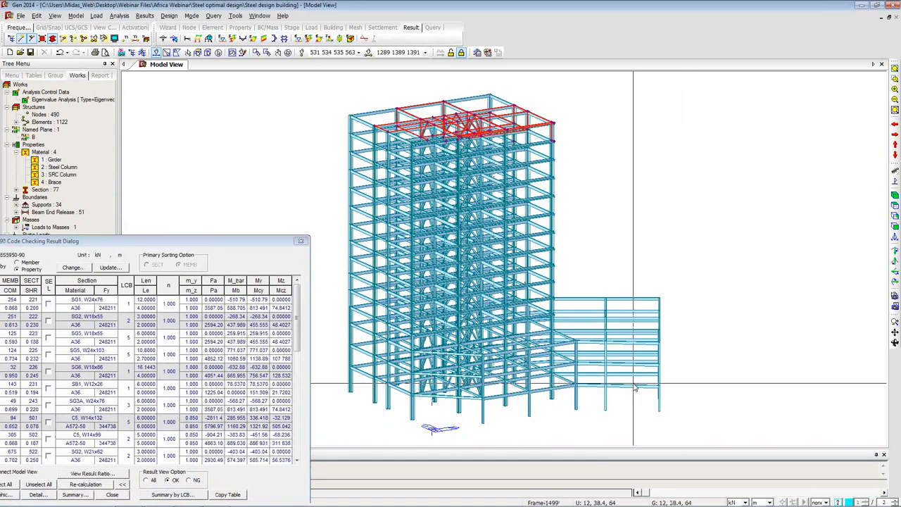
pyautogui.moveTo(587, 341); pyautogui.dragTo(726, 438)
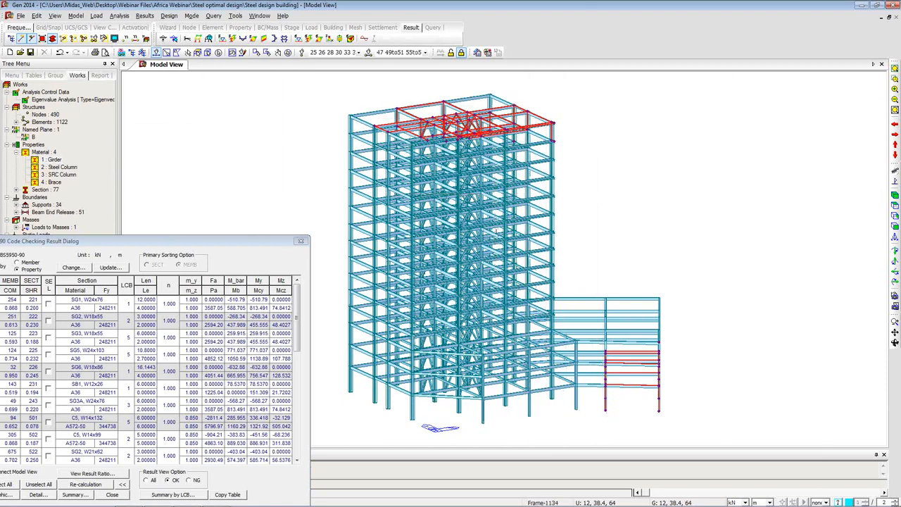
# - Switch back to midas Design+ and import the members selected in Gen as steel beam/column members
pyautogui.moveTo(506, 505)
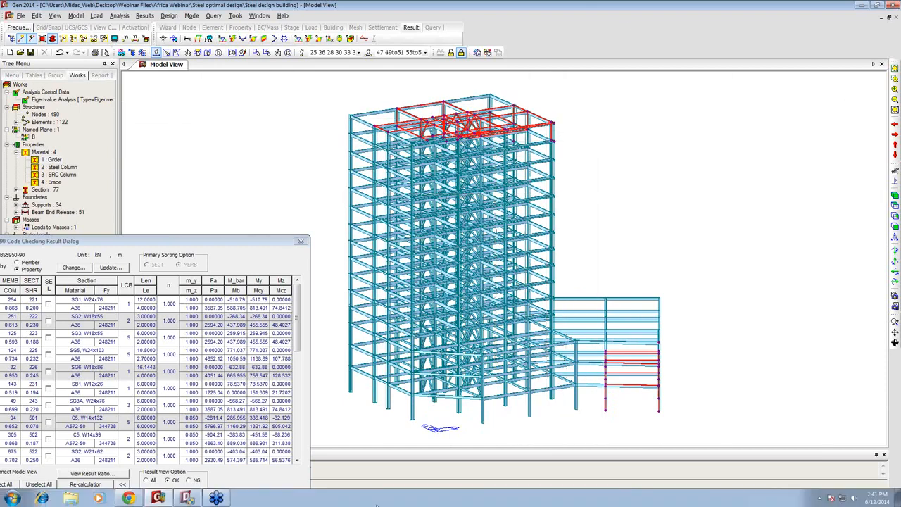
pyautogui.click(193, 498)
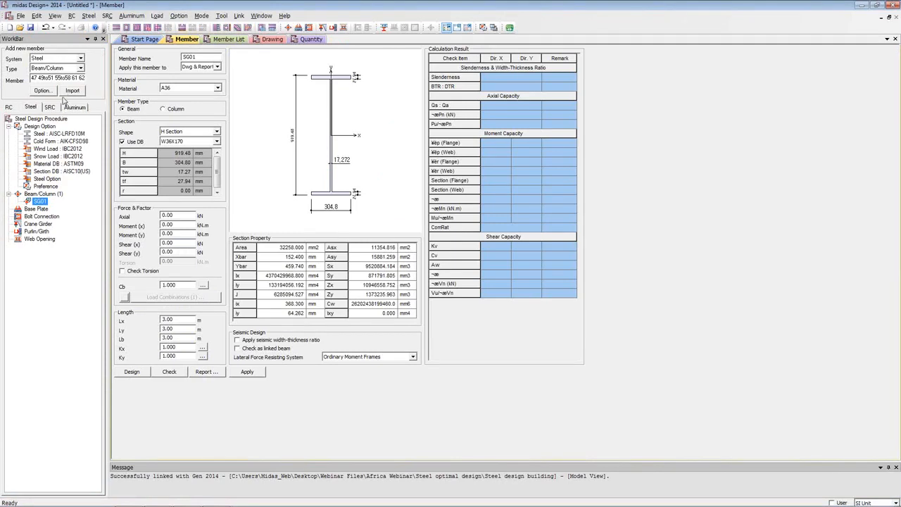
pyautogui.click(71, 91)
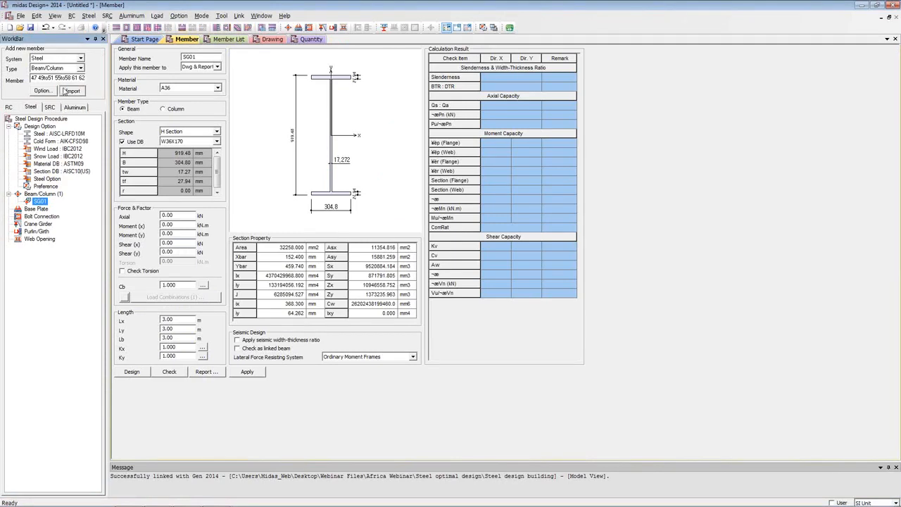
pyautogui.click(448, 281)
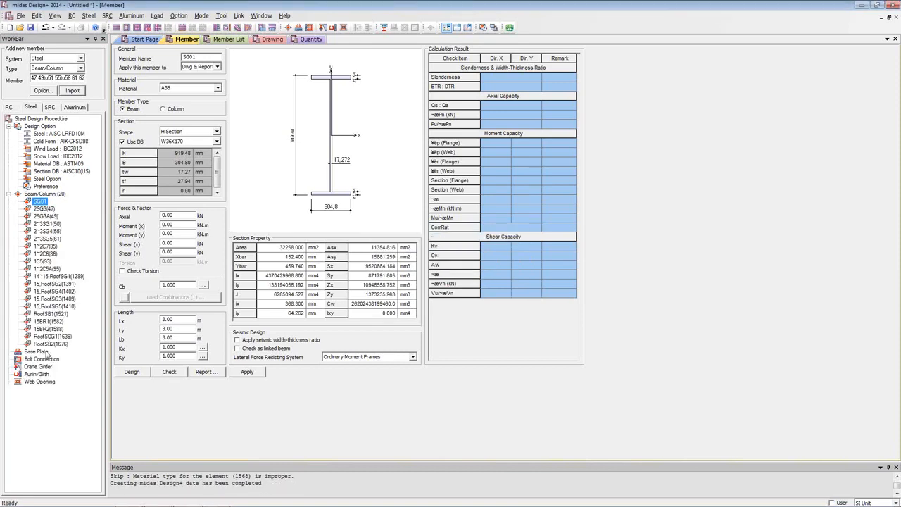
# - Compare the section, force and material data of members 1~2C5A(95), SG01 and 2SG3(47)
pyautogui.click(44, 269)
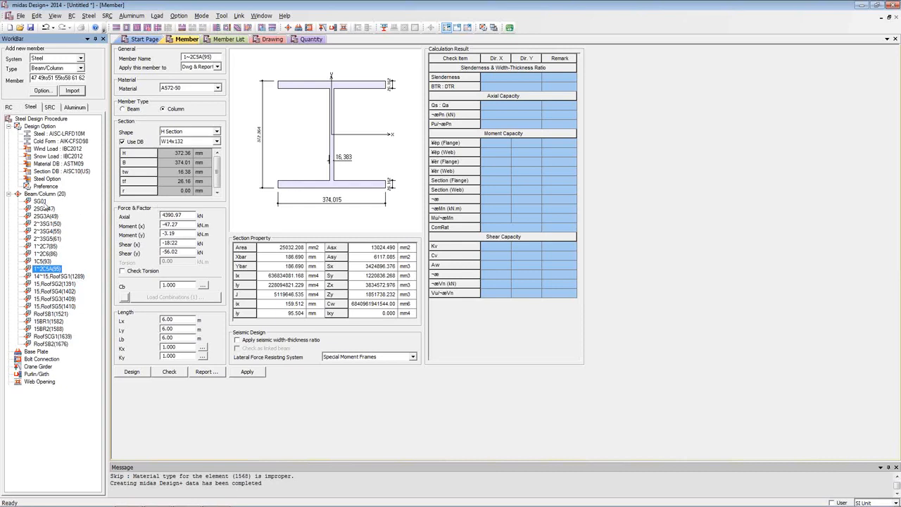
pyautogui.click(40, 202)
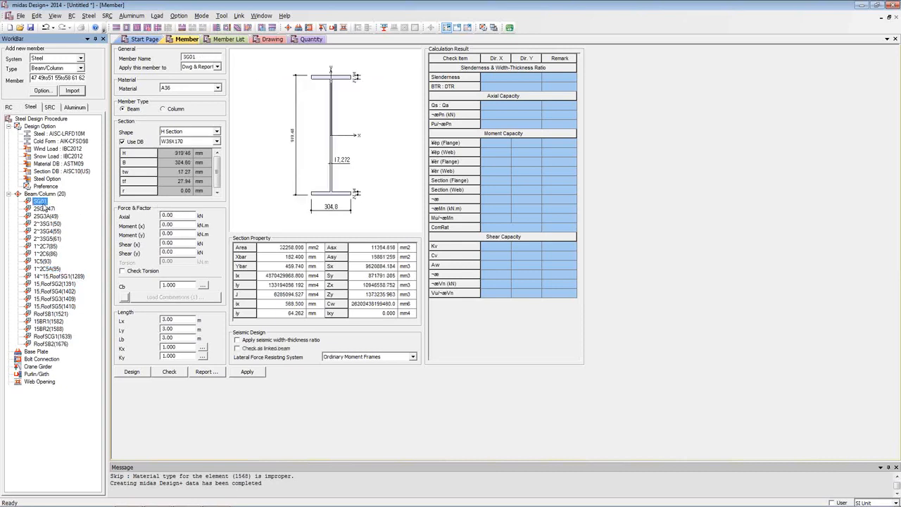
pyautogui.click(44, 210)
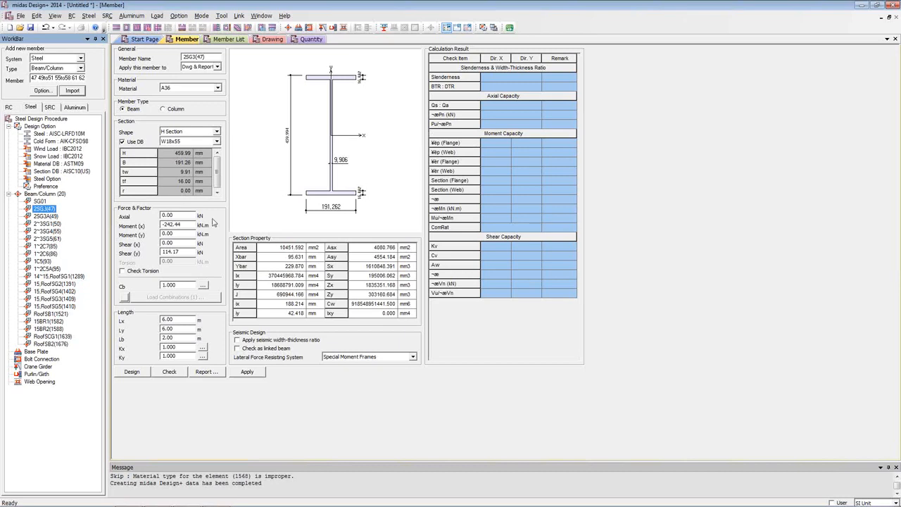
pyautogui.click(200, 88)
pyautogui.click(200, 90)
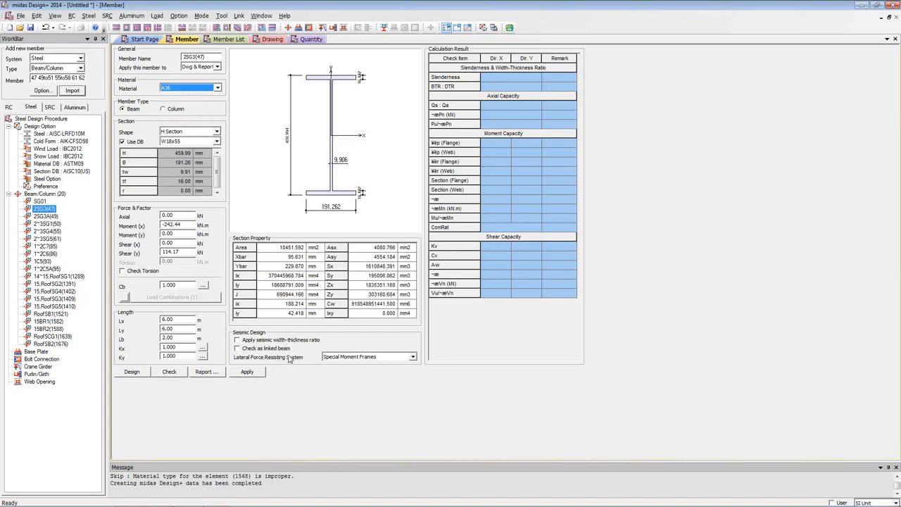
# - Run the automatic section design for beam 2SG3(47) and look over the lateral force resisting system options
pyautogui.click(133, 372)
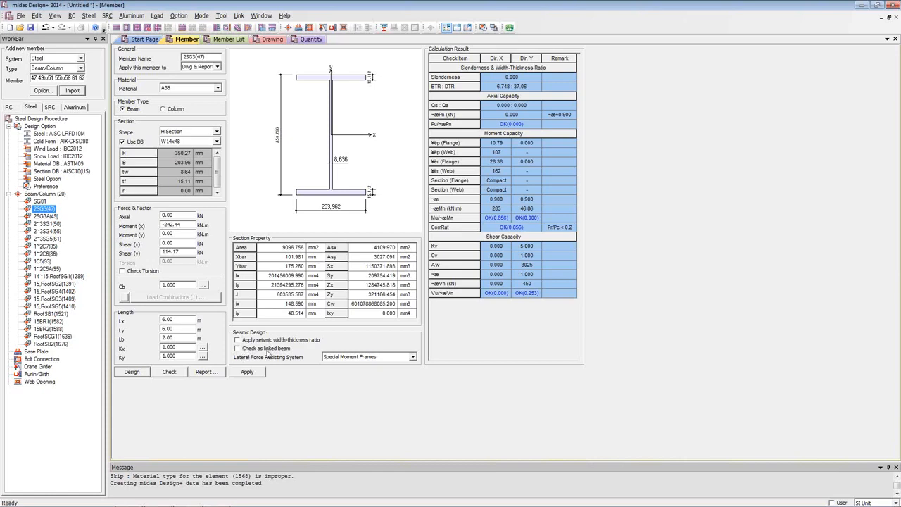
pyautogui.click(336, 357)
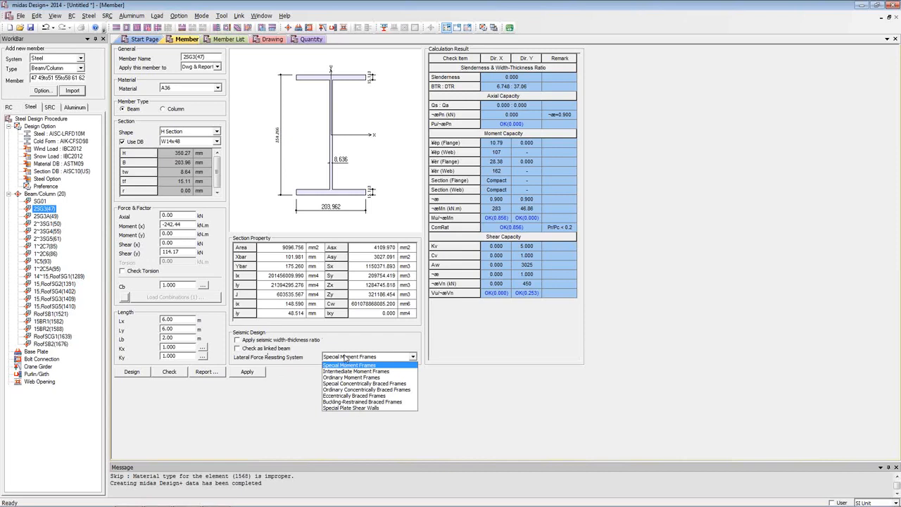
pyautogui.click(390, 342)
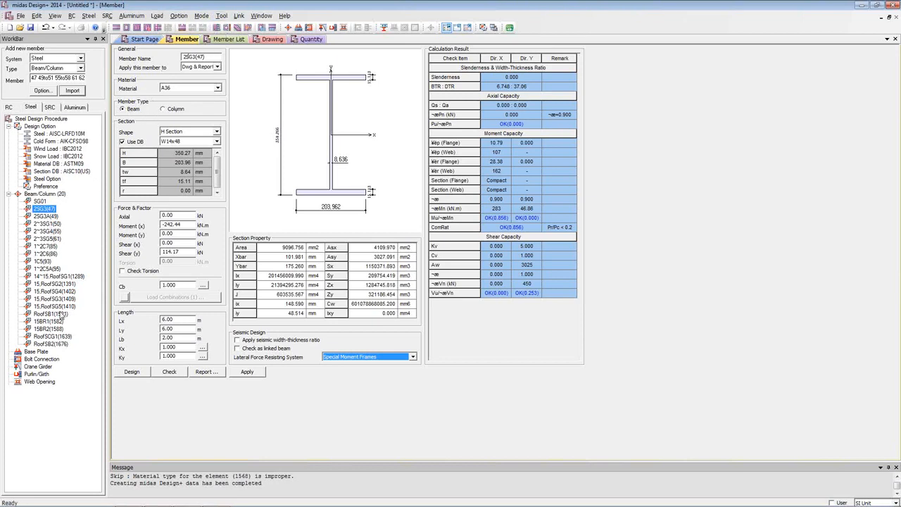
# - Display the data of member 2SG3A(49) and open the list of all beam/column members
pyautogui.click(49, 217)
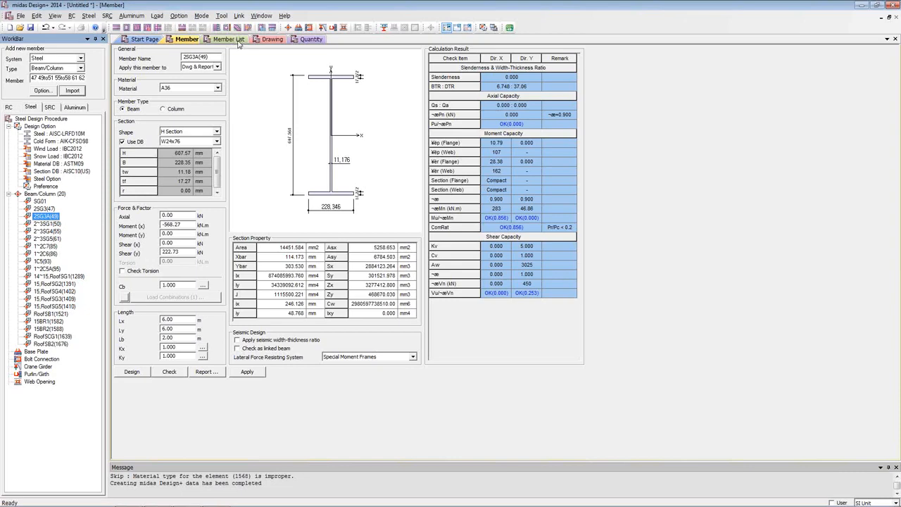
pyautogui.click(232, 40)
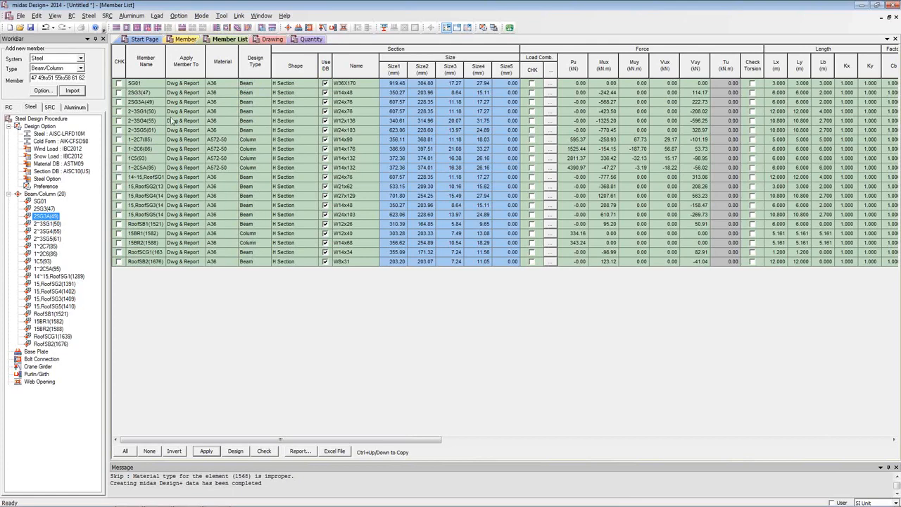
# - Mark the members from 2SG3(47) through 15,RoofSG5(1410) one by one in the member list
pyautogui.moveTo(118, 96); pyautogui.dragTo(124, 263)
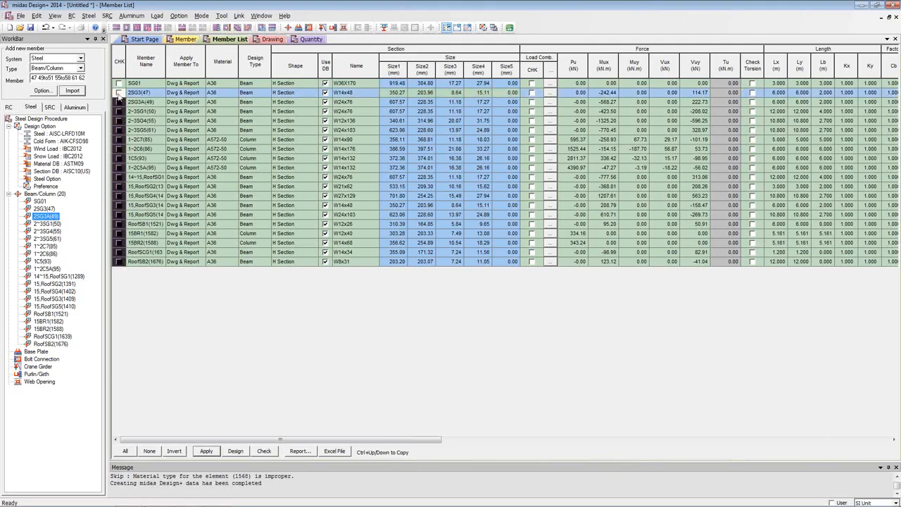
pyautogui.click(118, 93)
pyautogui.click(117, 103)
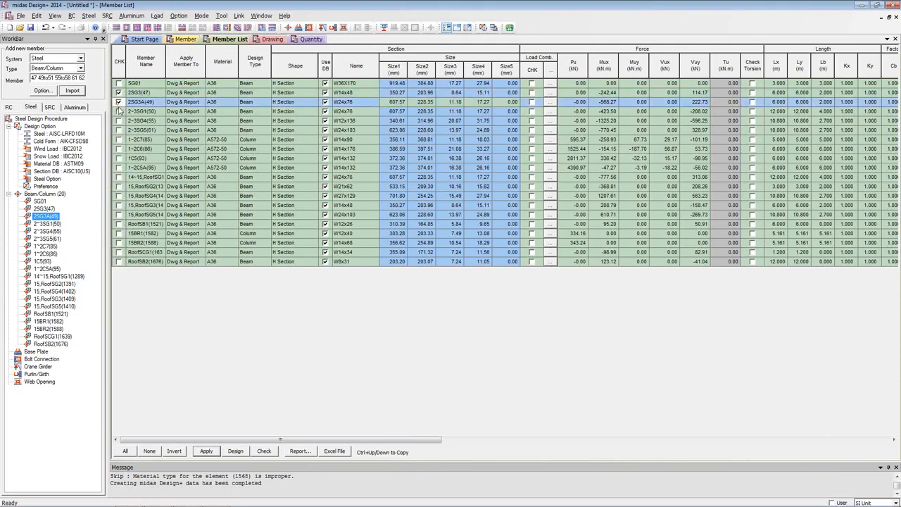
pyautogui.click(118, 112)
pyautogui.click(119, 122)
pyautogui.click(119, 131)
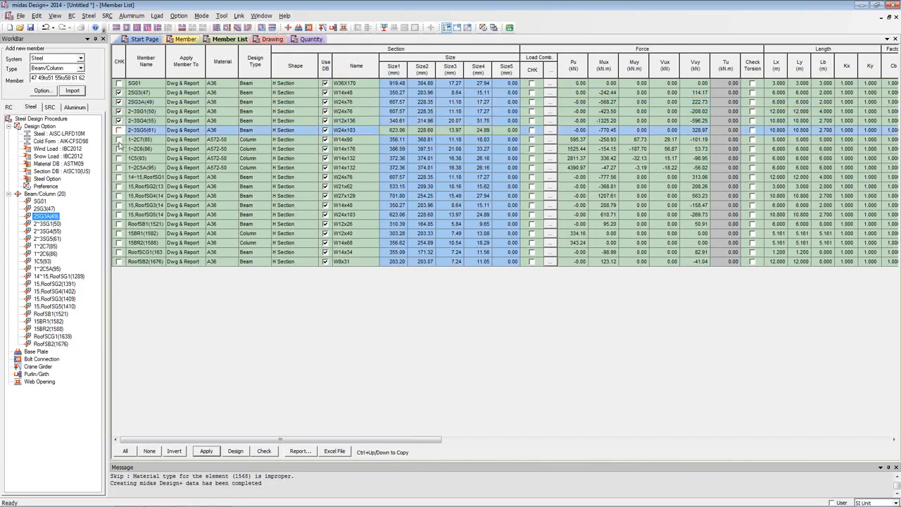
pyautogui.click(118, 140)
pyautogui.click(119, 149)
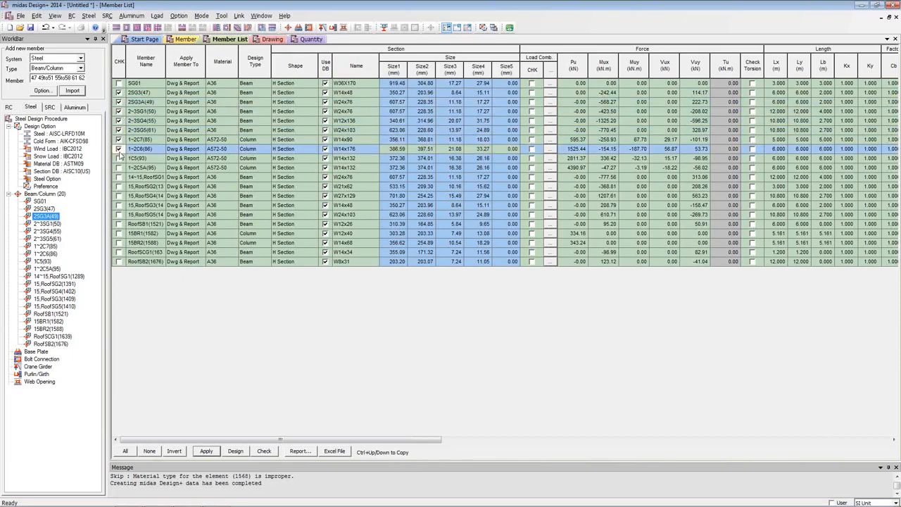
pyautogui.click(118, 159)
pyautogui.click(118, 167)
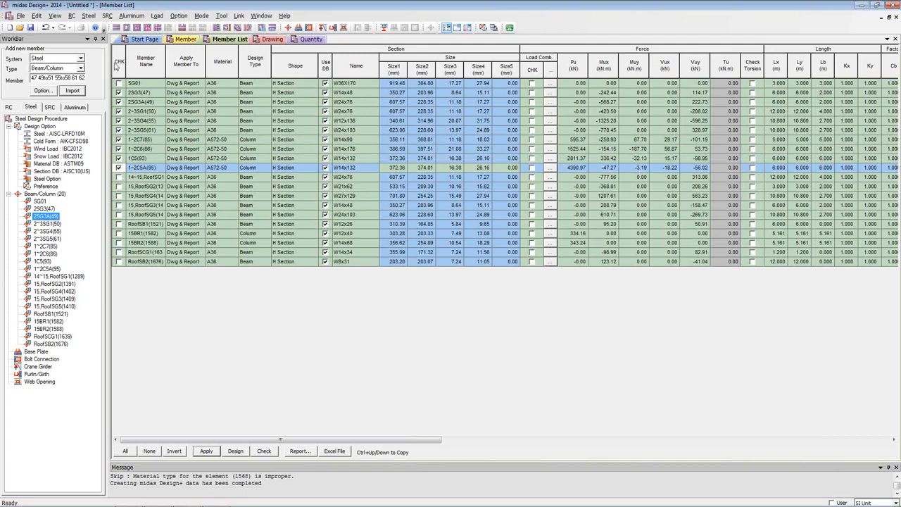
pyautogui.click(117, 64)
pyautogui.click(118, 171)
pyautogui.click(118, 176)
pyautogui.click(119, 185)
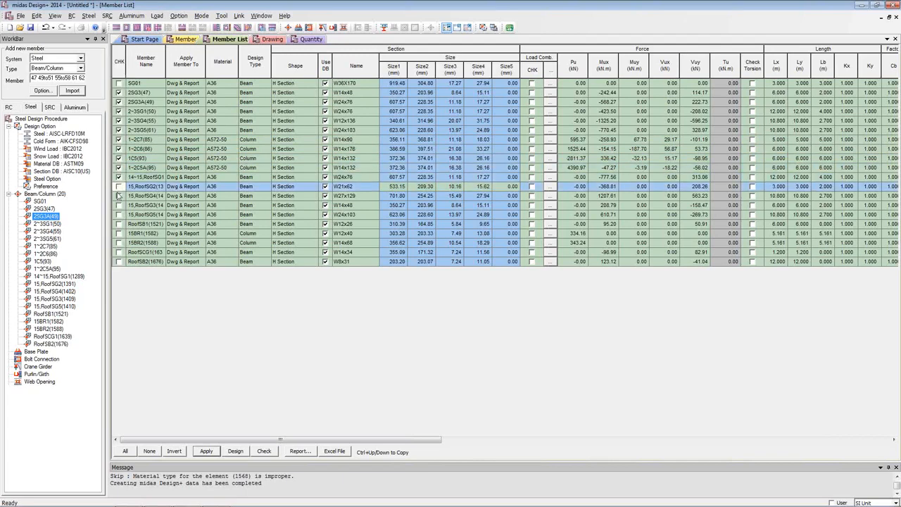
pyautogui.click(118, 195)
pyautogui.click(119, 205)
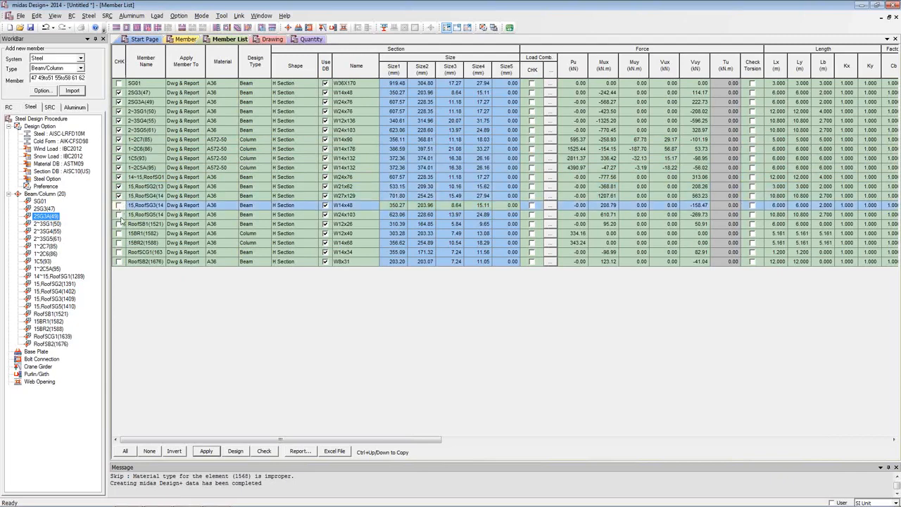
pyautogui.click(118, 205)
pyautogui.click(118, 214)
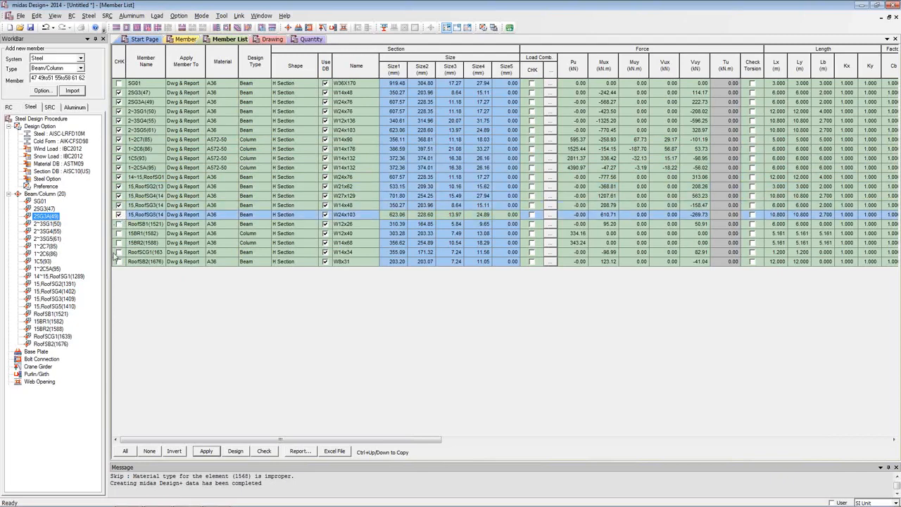
# - Mark all members in the list except SG01 and run the automatic section design for them
pyautogui.click(131, 451)
pyautogui.click(119, 84)
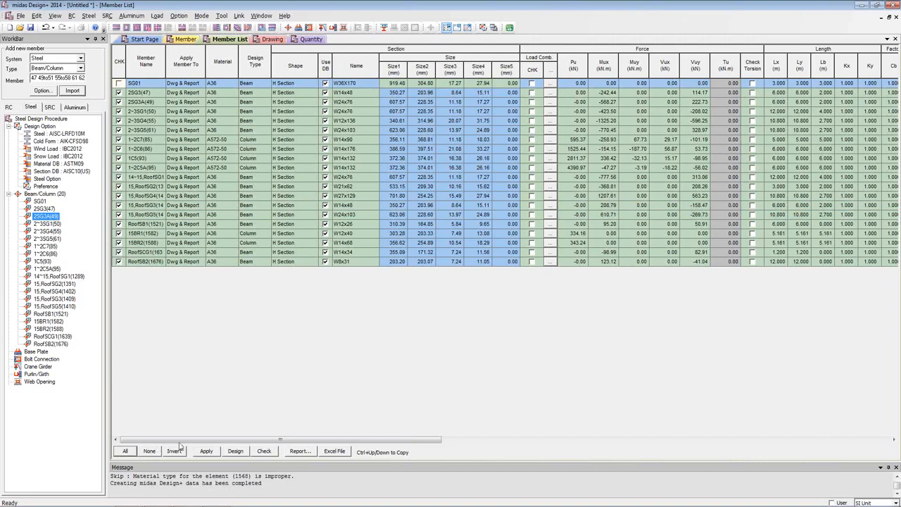
pyautogui.click(235, 451)
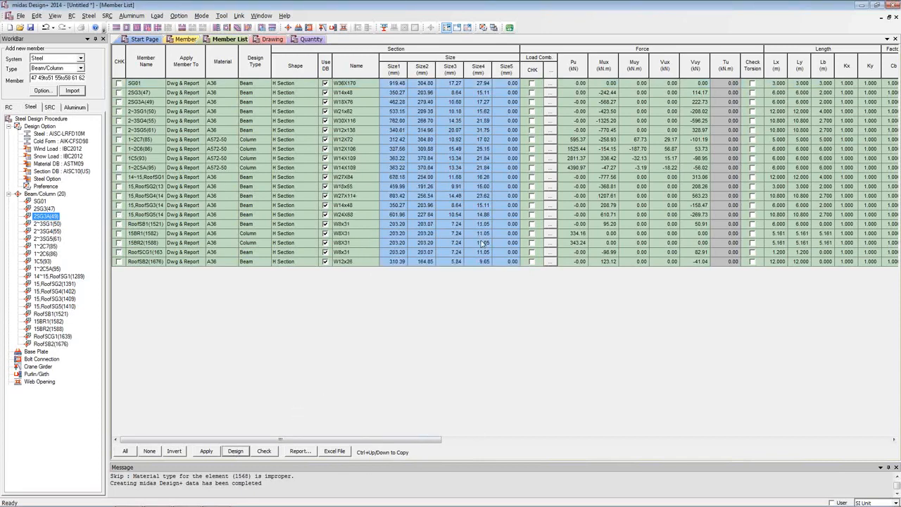
# - Apply the member list data with 2SG3A(49) selected and look over its design forces and results
pyautogui.moveTo(407, 439); pyautogui.dragTo(330, 377)
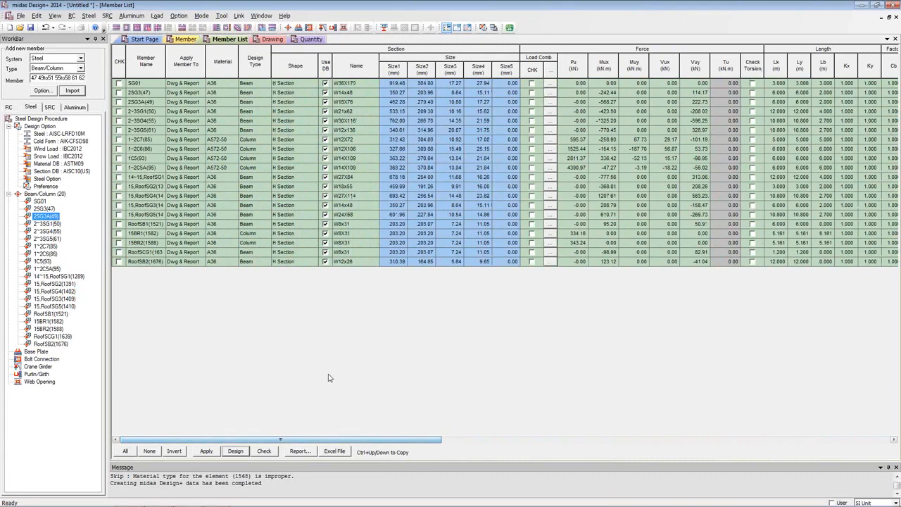
pyautogui.click(119, 102)
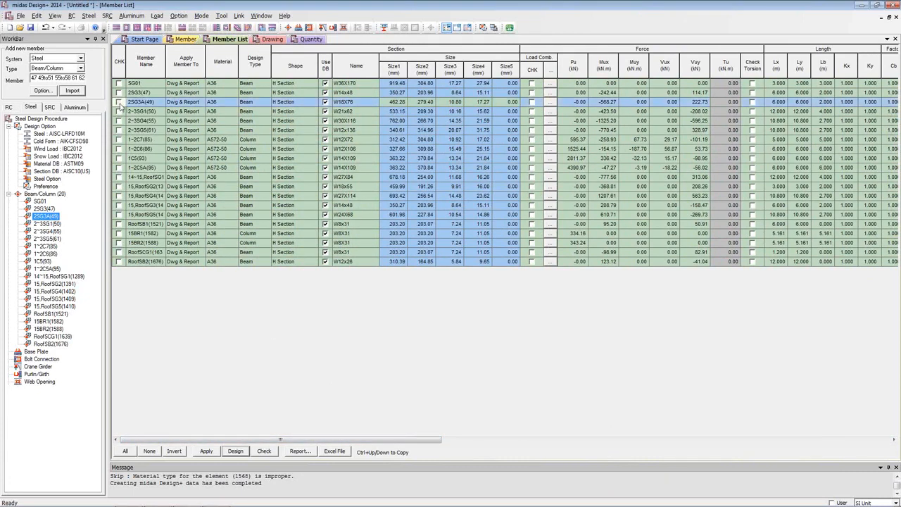
pyautogui.click(206, 451)
pyautogui.moveTo(366, 442); pyautogui.dragTo(740, 334)
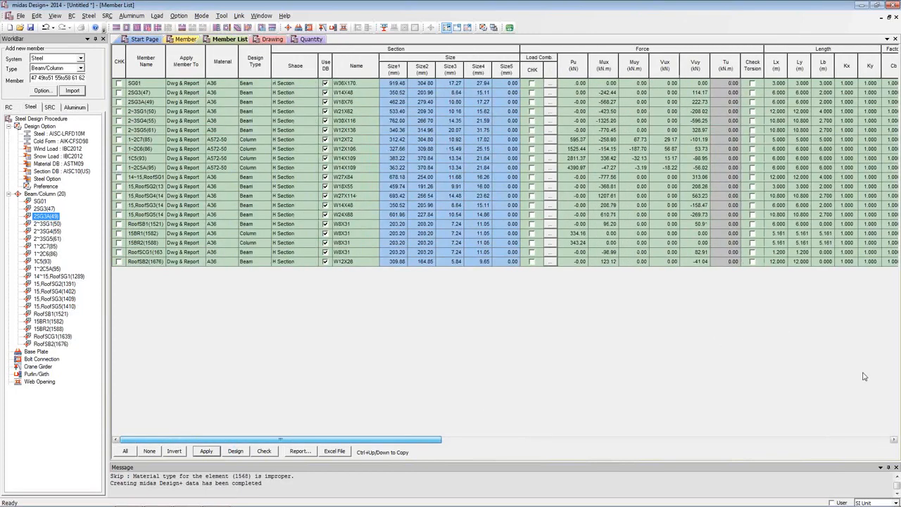
pyautogui.moveTo(864, 376); pyautogui.dragTo(473, 252)
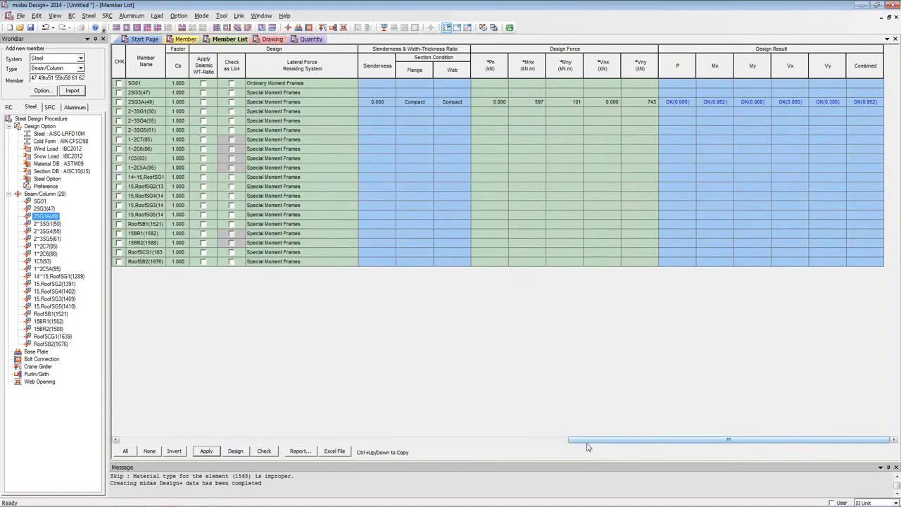
pyautogui.moveTo(617, 441); pyautogui.dragTo(239, 440)
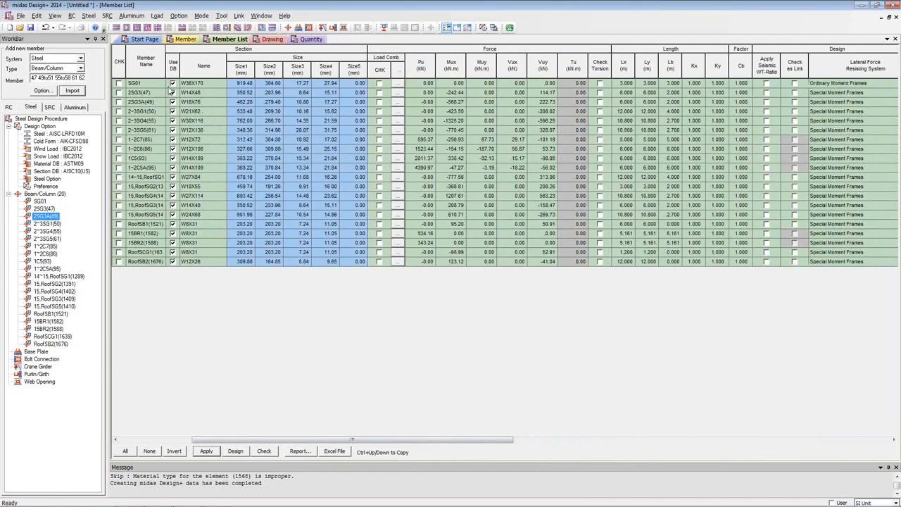
# - Mark all members in the list except SG01 and turn off the database section option for SG01
pyautogui.click(175, 85)
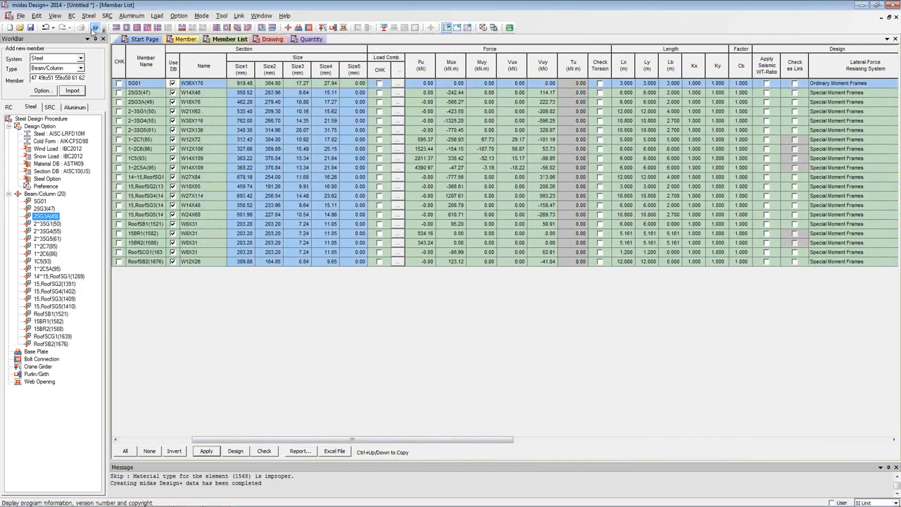
pyautogui.click(126, 451)
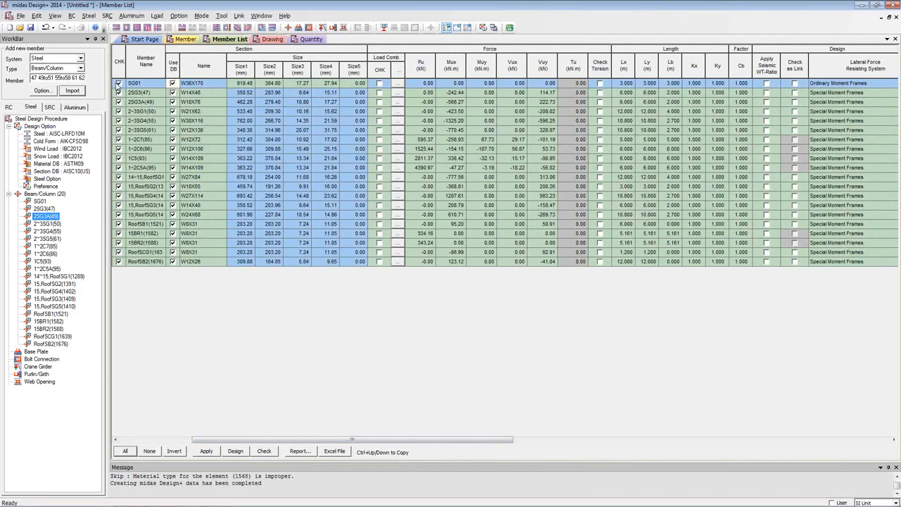
pyautogui.click(172, 83)
# - Enable the load combination check for every member from 2SG3(47) through RoofSB2(1676), leaving out SG01
pyautogui.click(378, 92)
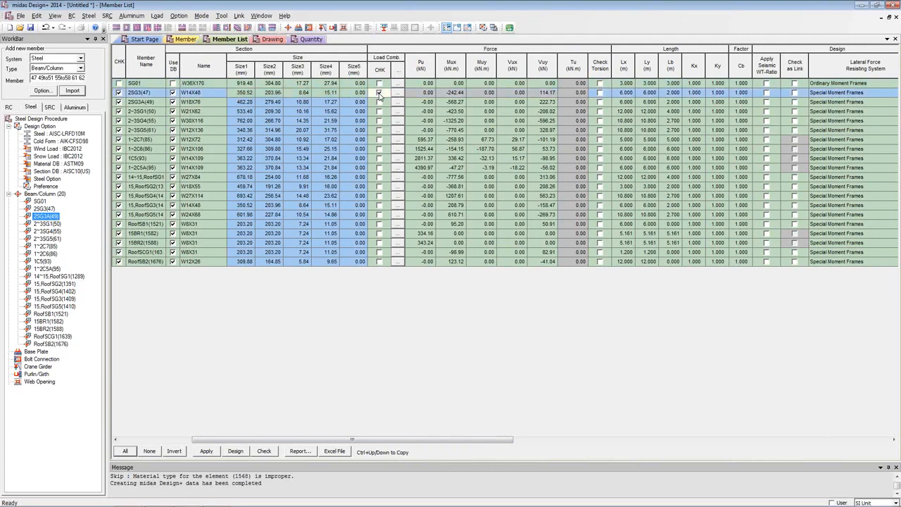
pyautogui.click(378, 102)
pyautogui.click(378, 112)
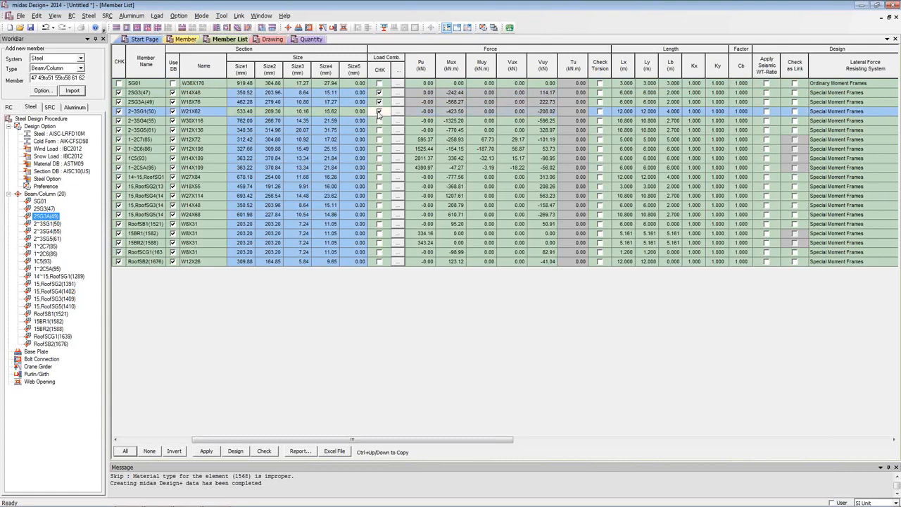
pyautogui.click(379, 120)
pyautogui.click(379, 130)
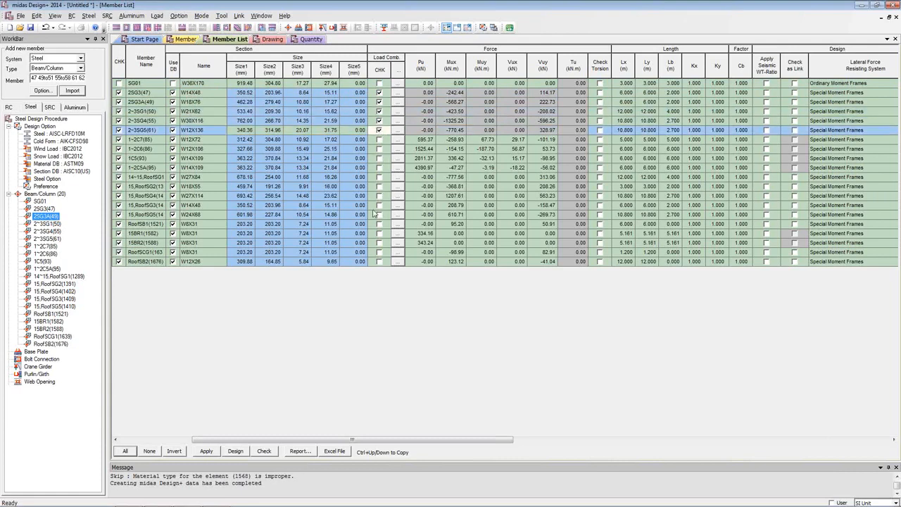
pyautogui.click(379, 138)
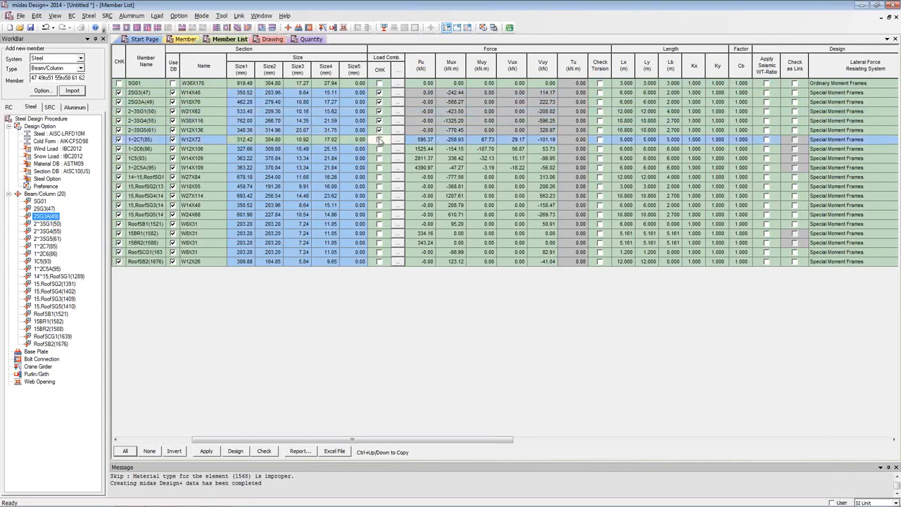
pyautogui.click(379, 148)
pyautogui.click(379, 158)
pyautogui.click(378, 167)
pyautogui.click(379, 177)
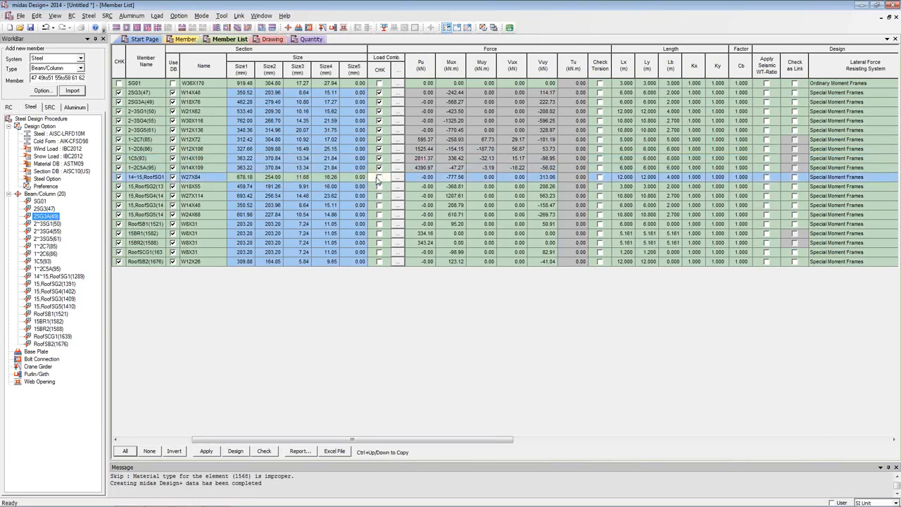
pyautogui.click(379, 177)
pyautogui.click(379, 186)
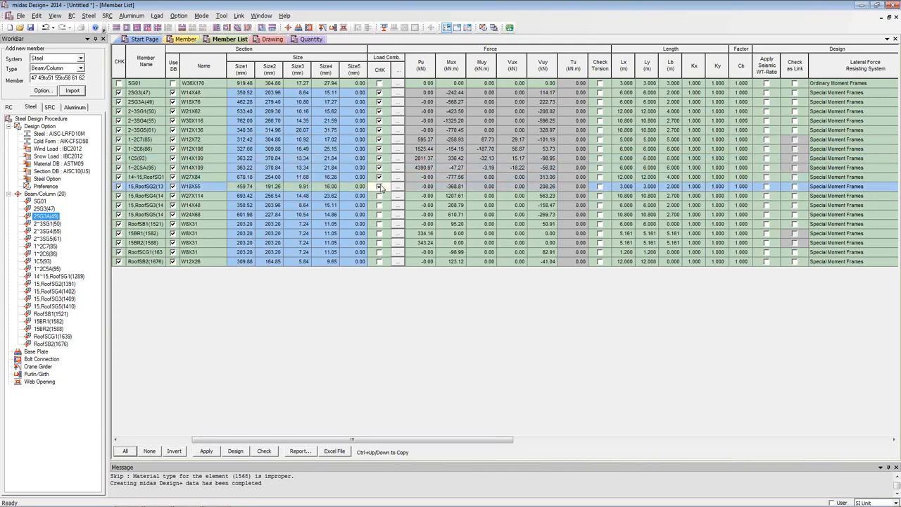
pyautogui.click(379, 195)
pyautogui.click(379, 205)
pyautogui.click(378, 214)
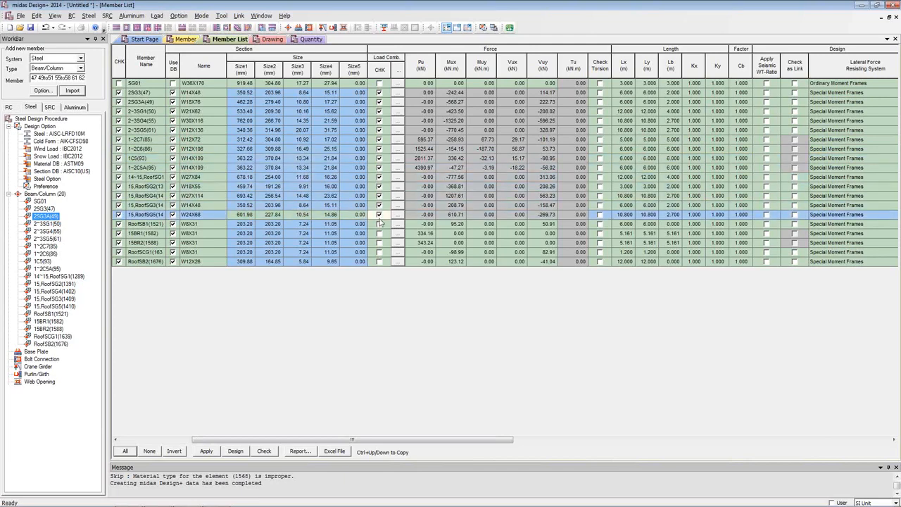
pyautogui.click(379, 223)
pyautogui.click(379, 233)
pyautogui.click(379, 242)
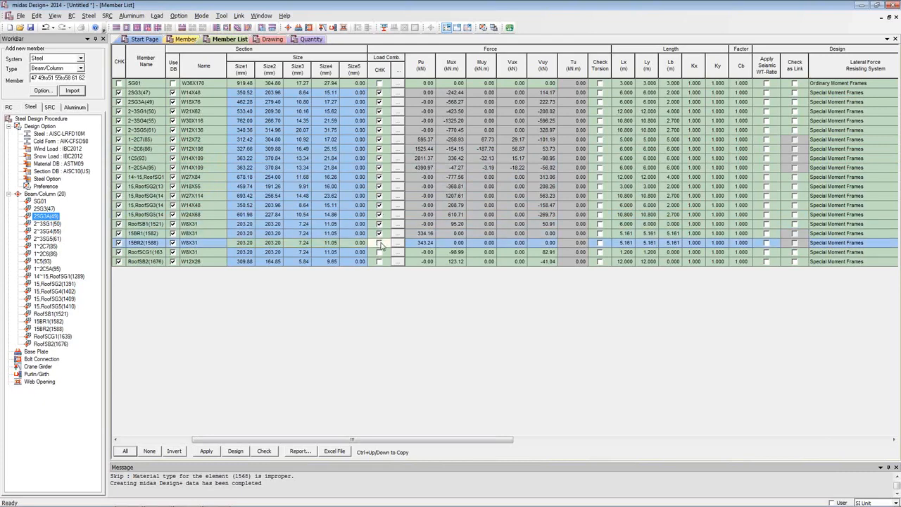
pyautogui.click(378, 251)
pyautogui.click(379, 261)
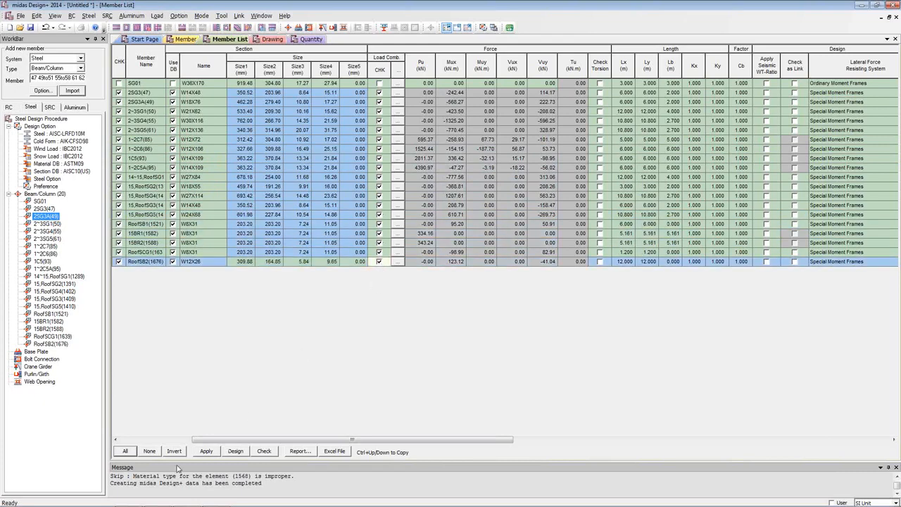
# - Run the automatic section design for the marked members and review their design results
pyautogui.click(236, 452)
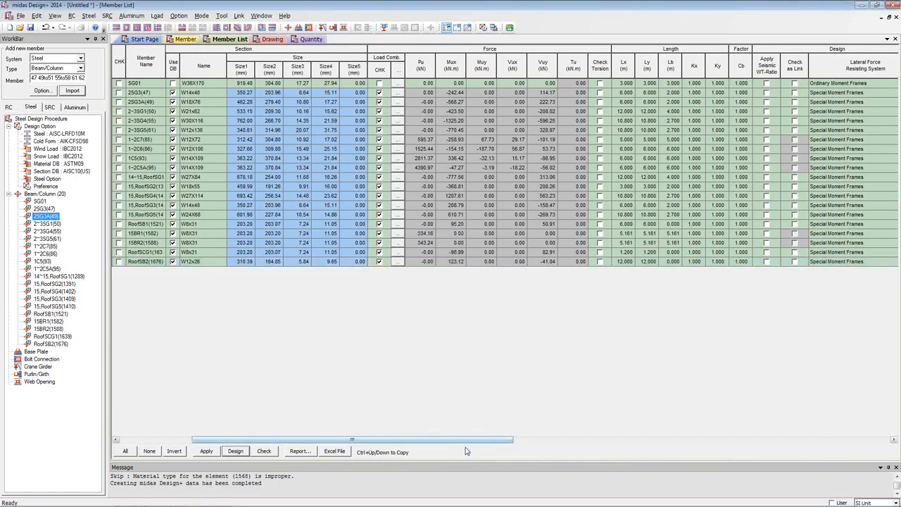
pyautogui.moveTo(476, 440); pyautogui.dragTo(888, 442)
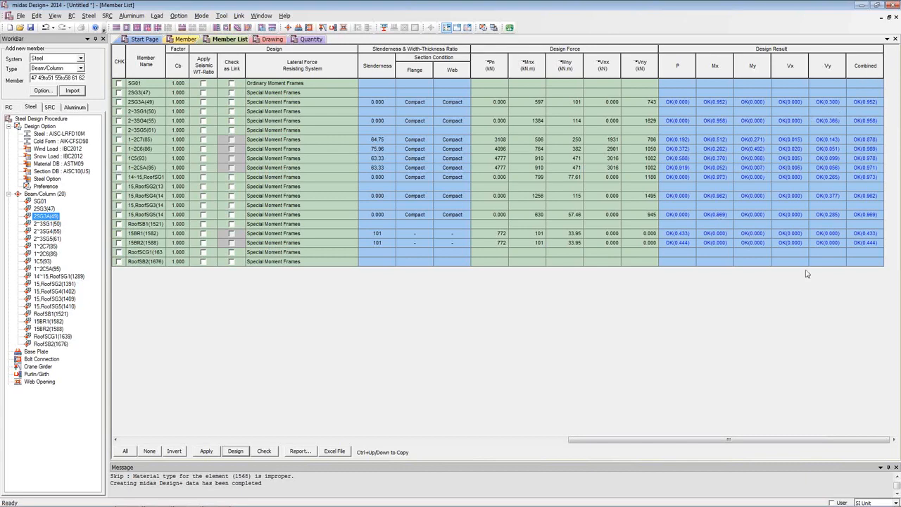
pyautogui.moveTo(769, 447); pyautogui.dragTo(291, 426)
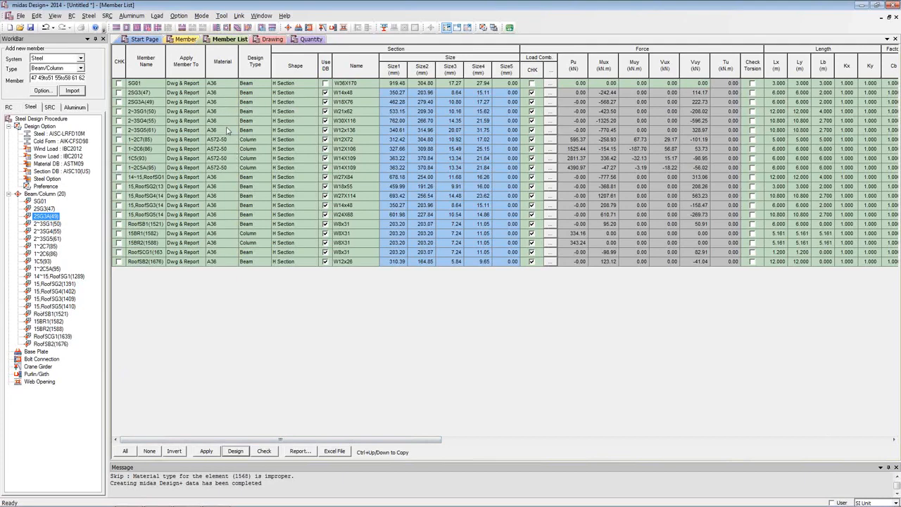
# - Unmark all members, set the material of 2~3SG5(61) to A53 and mark only that member
pyautogui.click(149, 451)
pyautogui.click(234, 131)
pyautogui.click(232, 131)
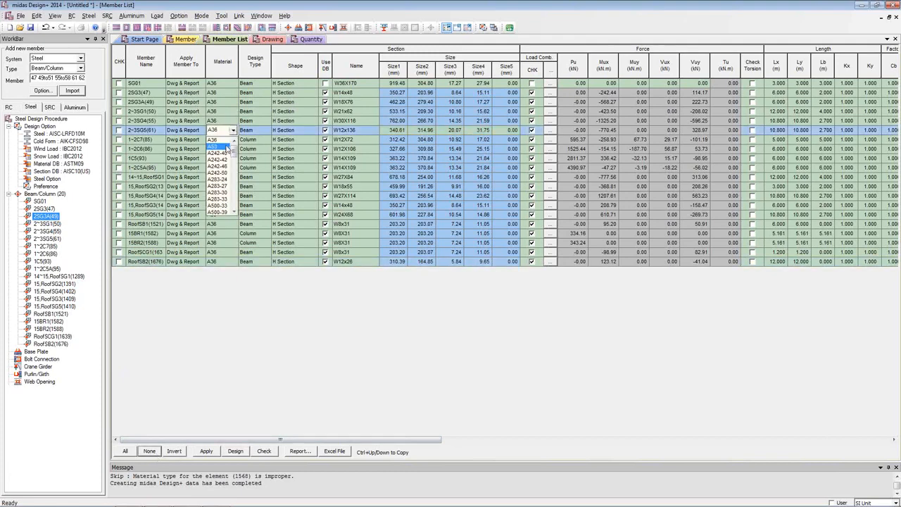
pyautogui.click(226, 147)
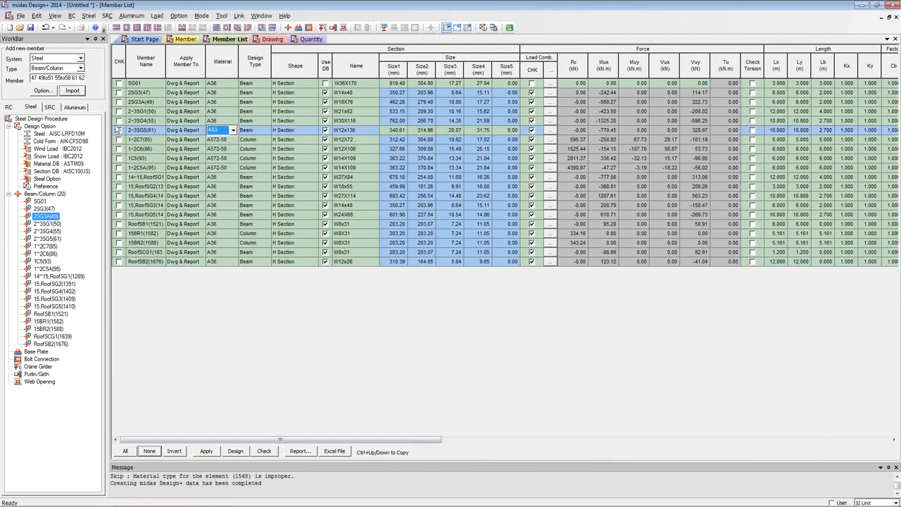
pyautogui.click(120, 133)
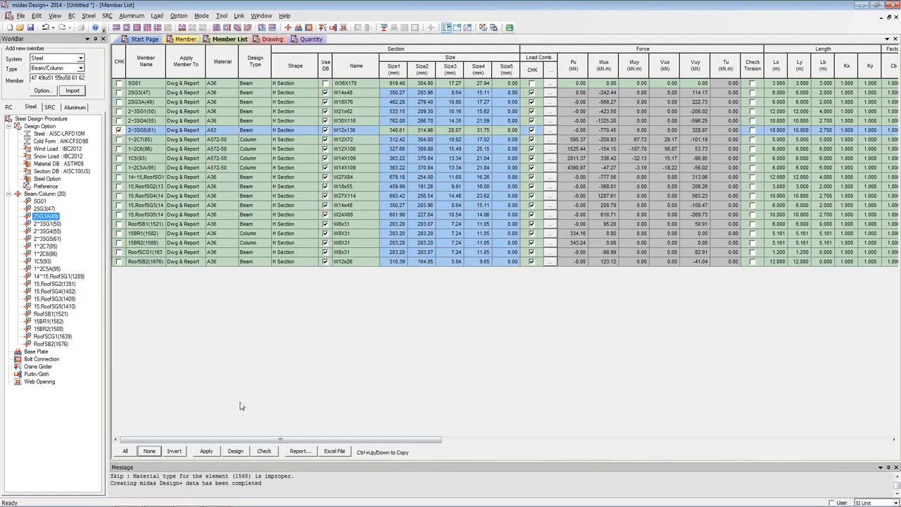
# - Run the section check for 2~3SG5(61) with the A53 material and examine its design result
pyautogui.click(260, 452)
pyautogui.moveTo(273, 440); pyautogui.dragTo(736, 439)
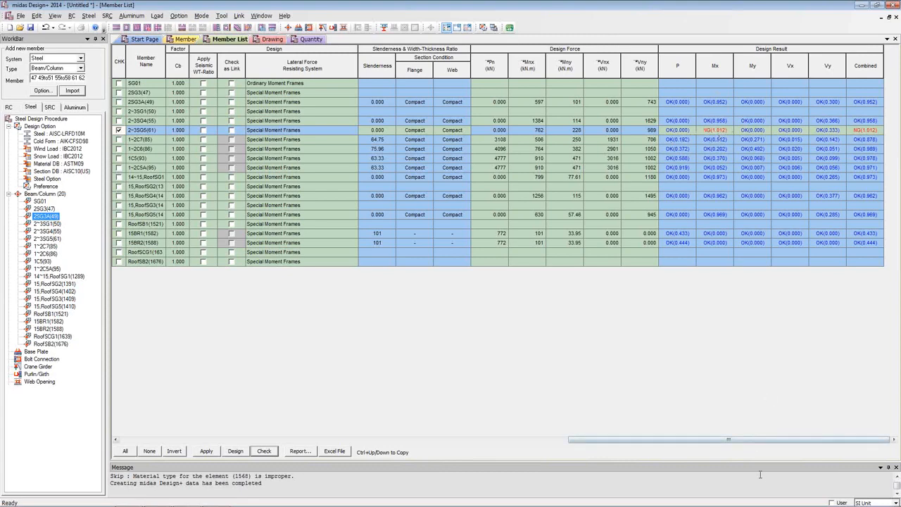
pyautogui.moveTo(764, 441); pyautogui.dragTo(306, 441)
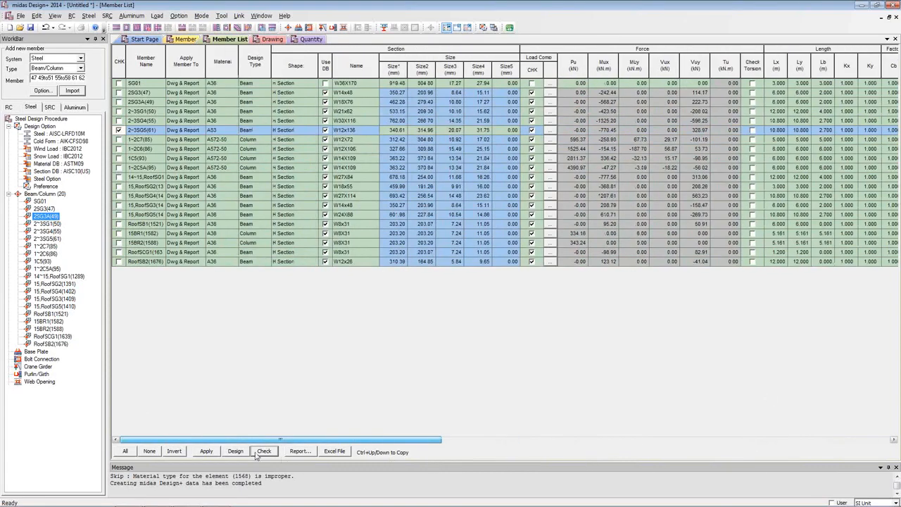
# - Set the material of 2~3SG5(61) back to A36 and apply the change
pyautogui.click(224, 130)
pyautogui.click(232, 130)
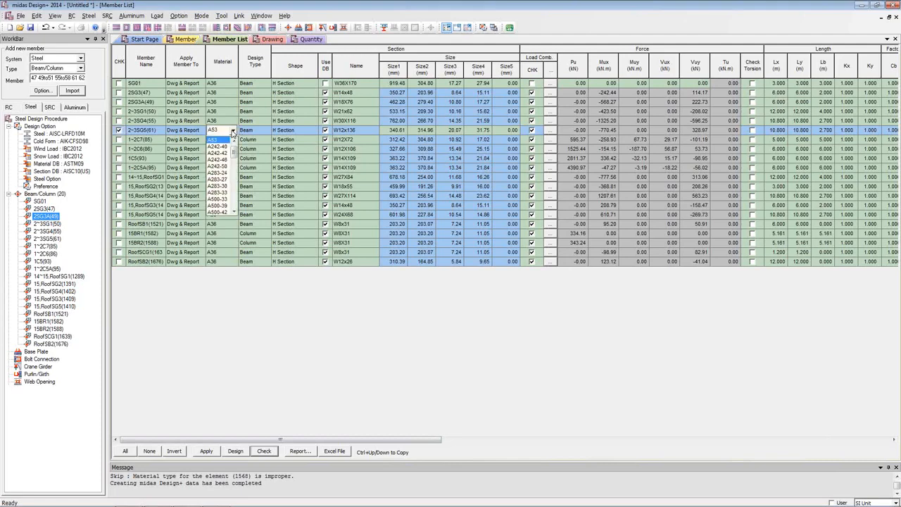
pyautogui.moveTo(236, 153); pyautogui.dragTo(235, 147)
pyautogui.click(214, 145)
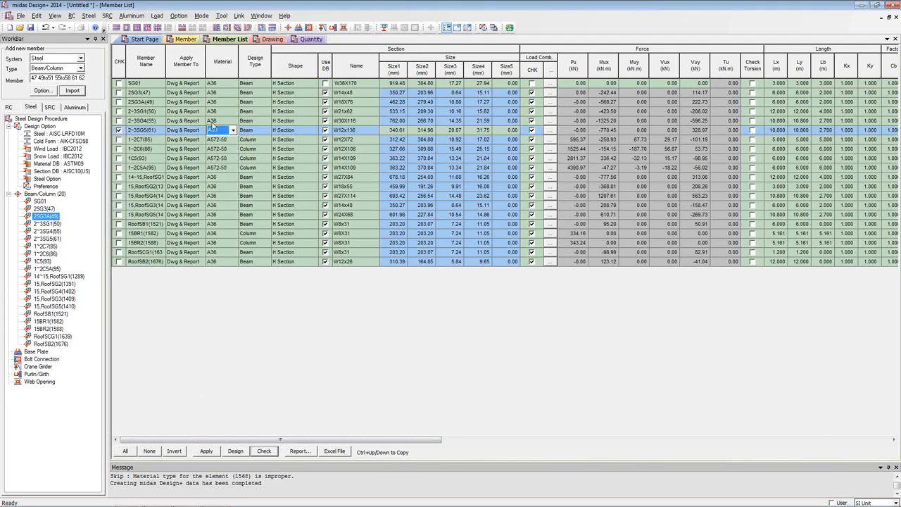
pyautogui.click(233, 130)
pyautogui.scroll(2, 233, 146)
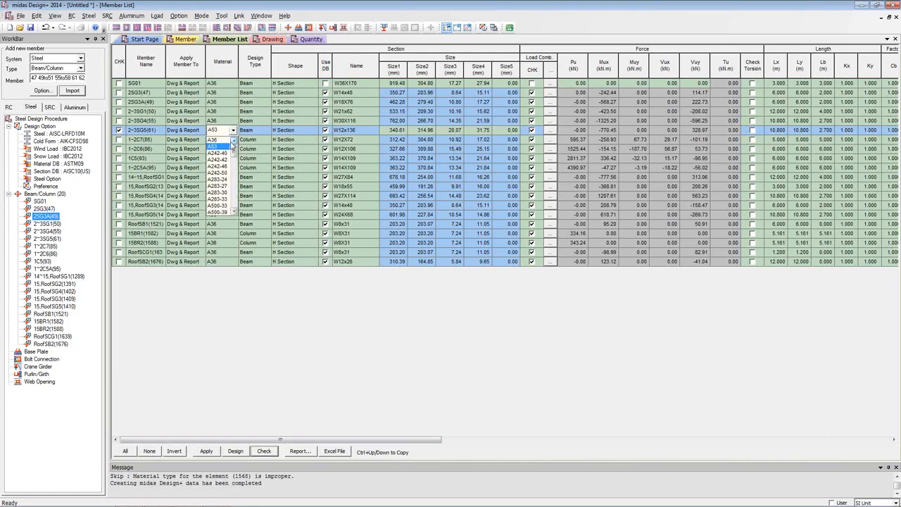
pyautogui.click(219, 140)
pyautogui.click(207, 453)
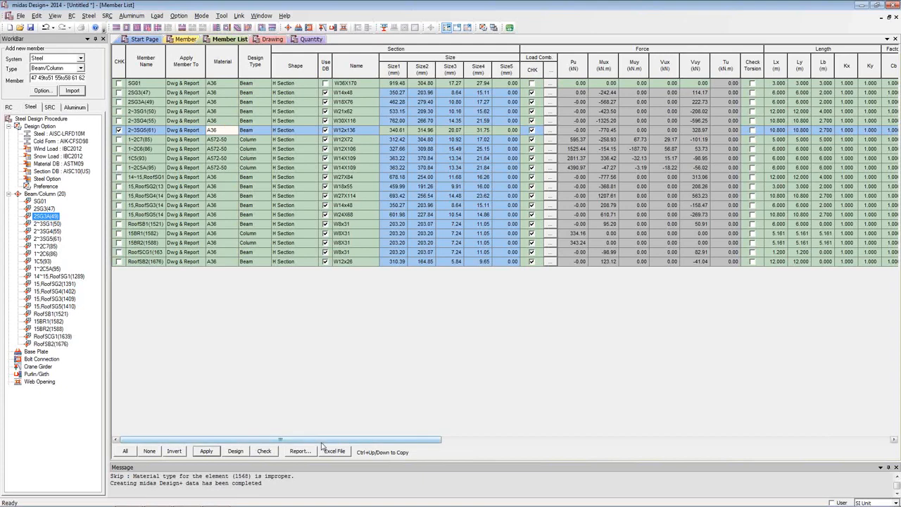
# - Review the design forces and result ratios of 2~3SG5(61) with the A36 material
pyautogui.moveTo(324, 439); pyautogui.dragTo(788, 434)
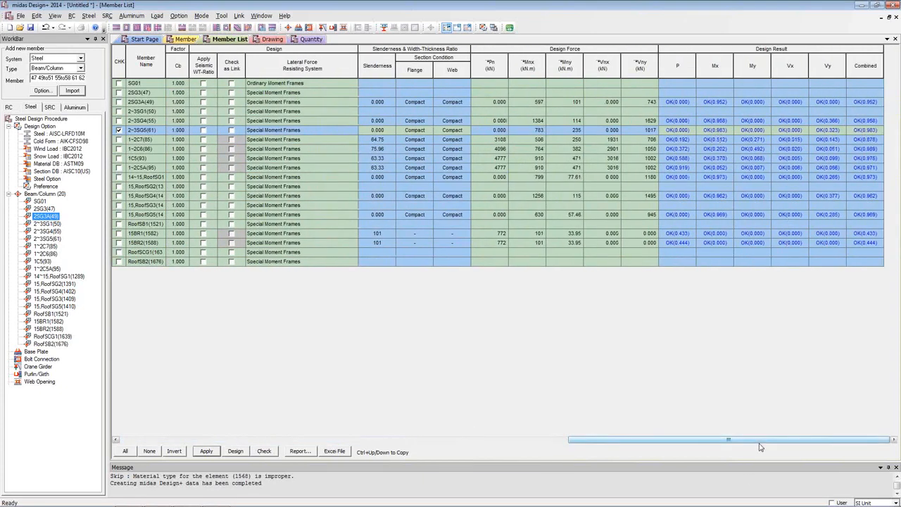
pyautogui.moveTo(760, 447); pyautogui.dragTo(233, 442)
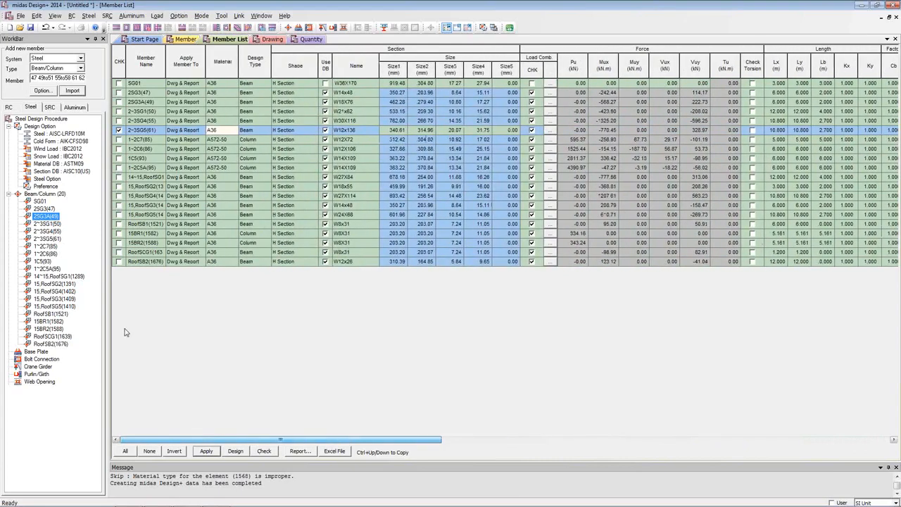
pyautogui.moveTo(387, 441); pyautogui.dragTo(306, 435)
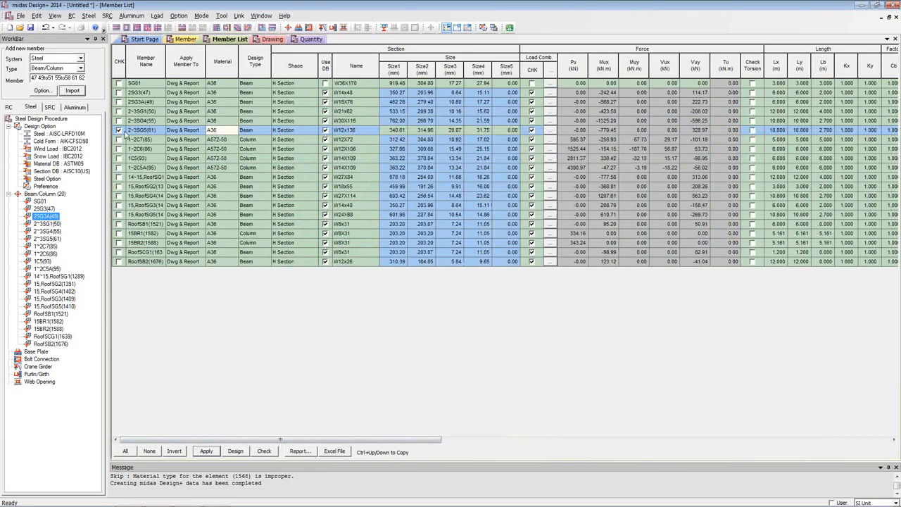
# - Generate the detail report for 2~3SG5(61) and switch to Microsoft Word to view it
pyautogui.click(303, 452)
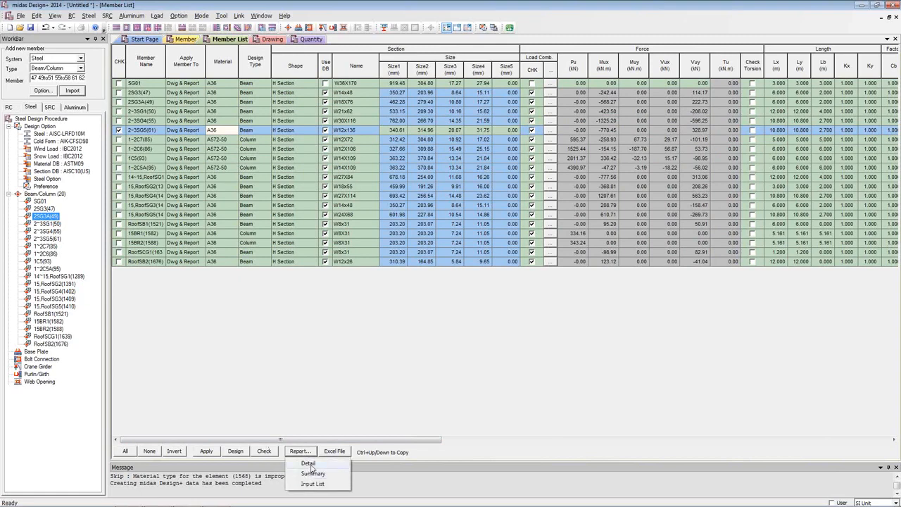
pyautogui.click(317, 464)
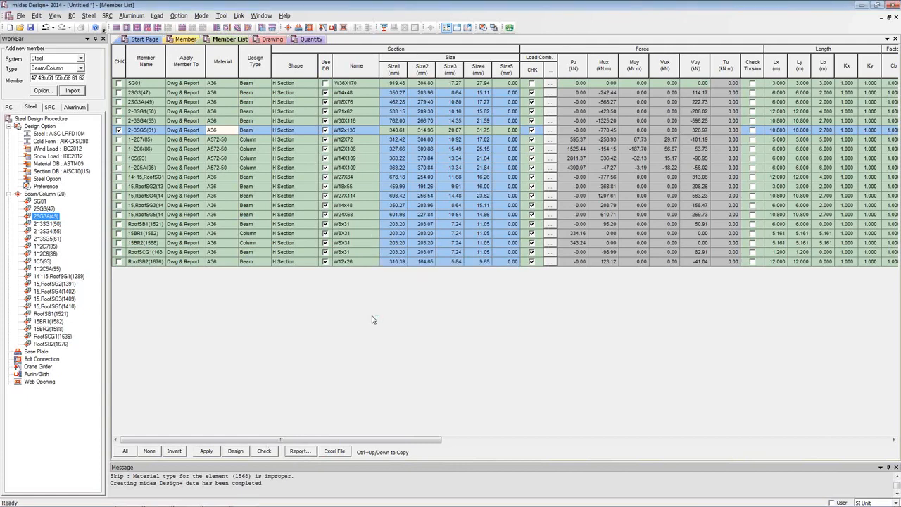
pyautogui.moveTo(310, 505)
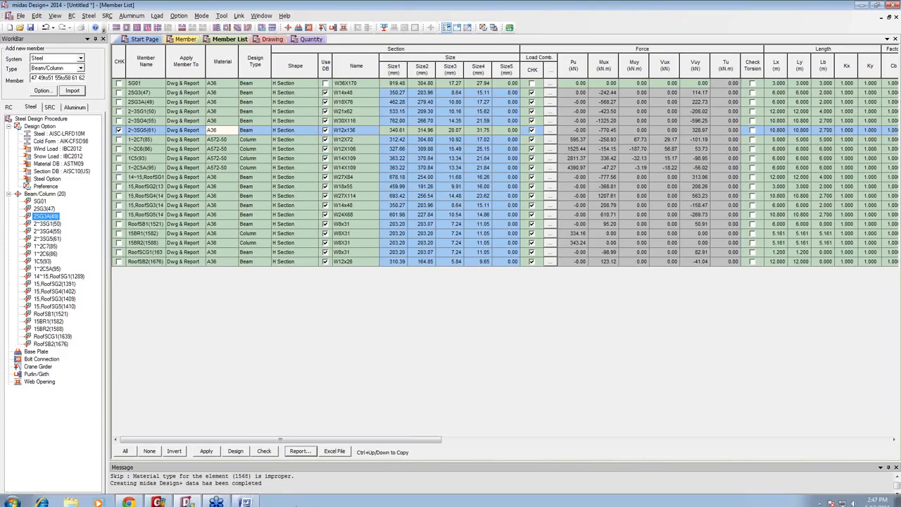
pyautogui.click(255, 499)
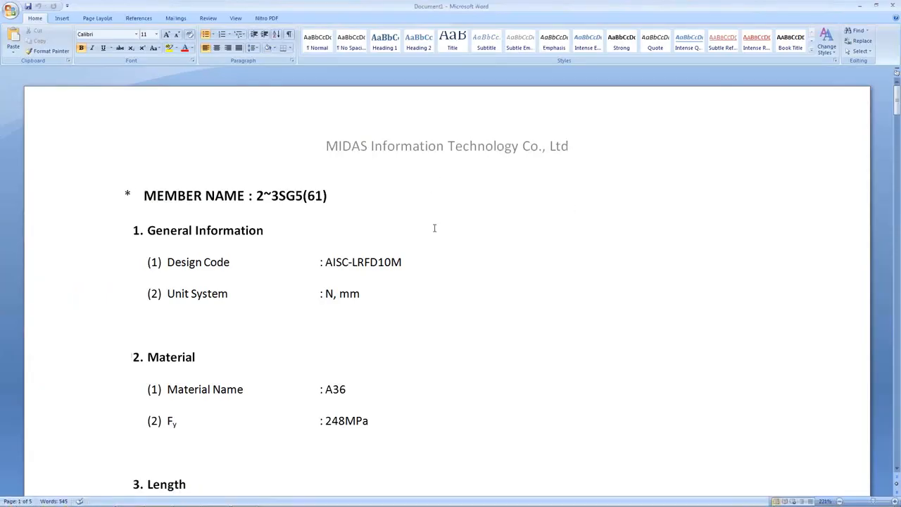
# - Review the general information, material, length, section property, force table and axial strength check in the detail report
pyautogui.scroll(-1, 434, 228)
pyautogui.scroll(-1, 434, 228)
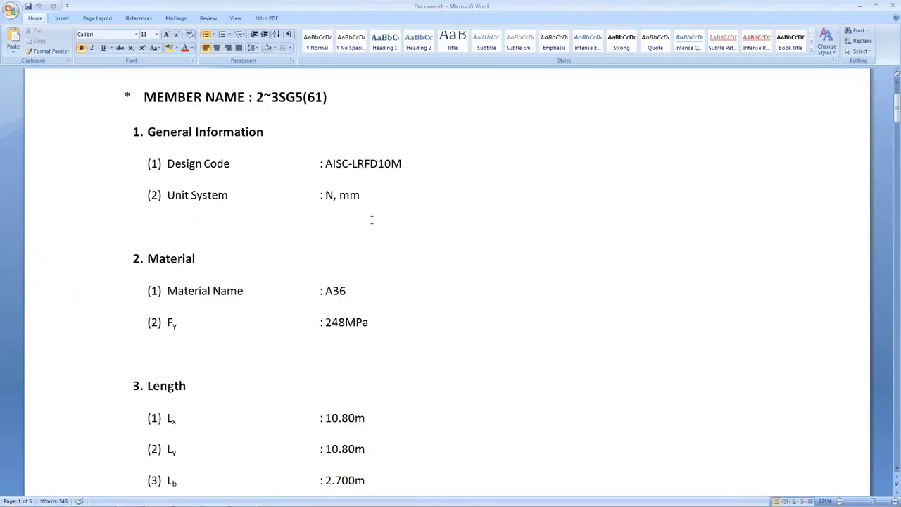
pyautogui.scroll(-2, 506, 189)
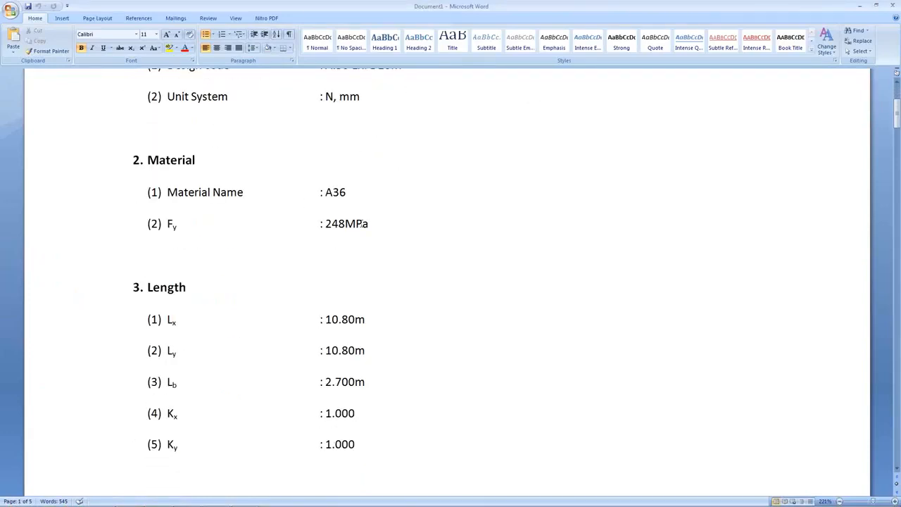
pyautogui.scroll(-3, 415, 216)
pyautogui.scroll(-4, 426, 228)
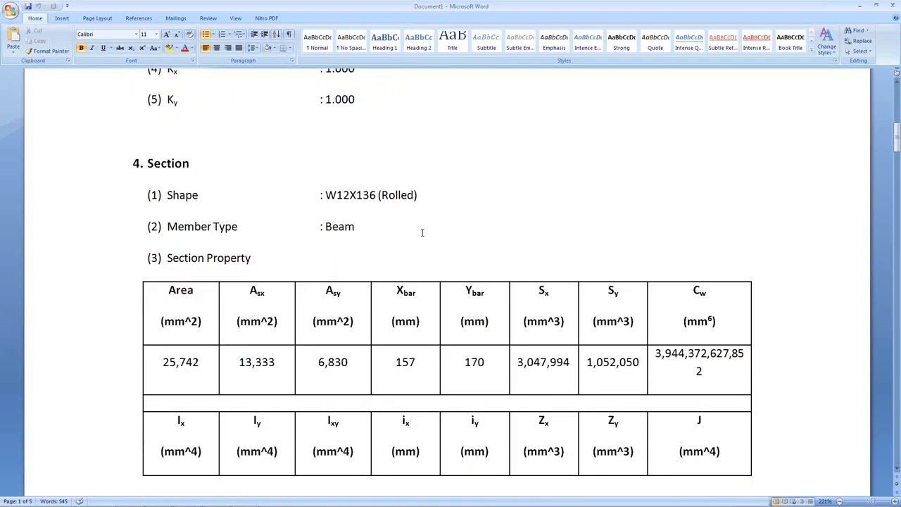
pyautogui.scroll(-15, 580, 141)
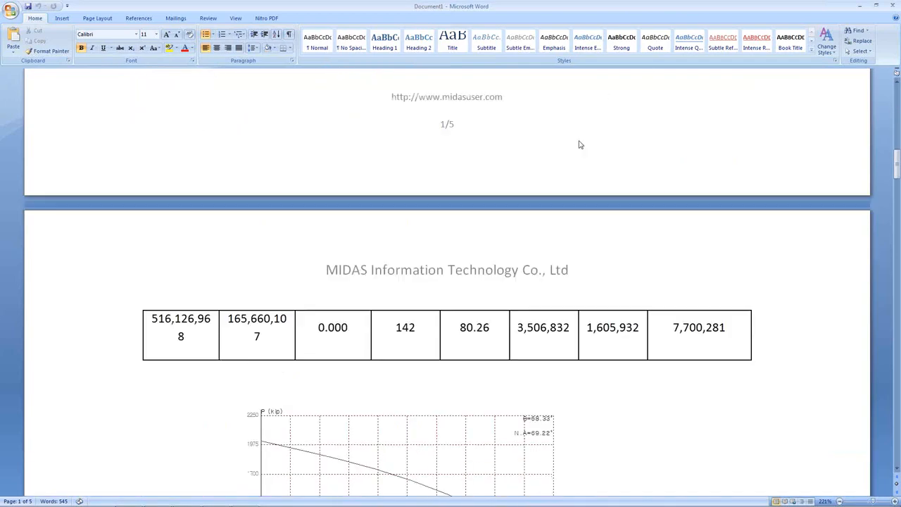
pyautogui.scroll(-7, 578, 143)
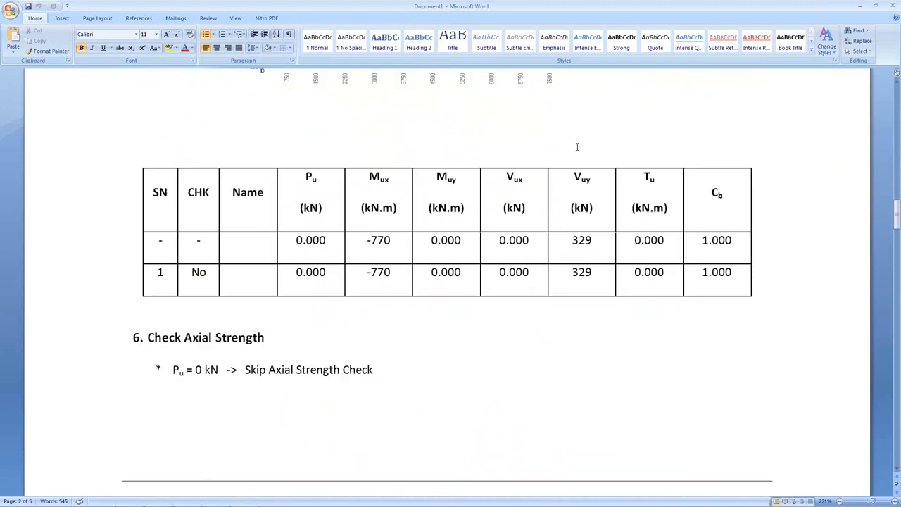
pyautogui.scroll(-5, 625, 169)
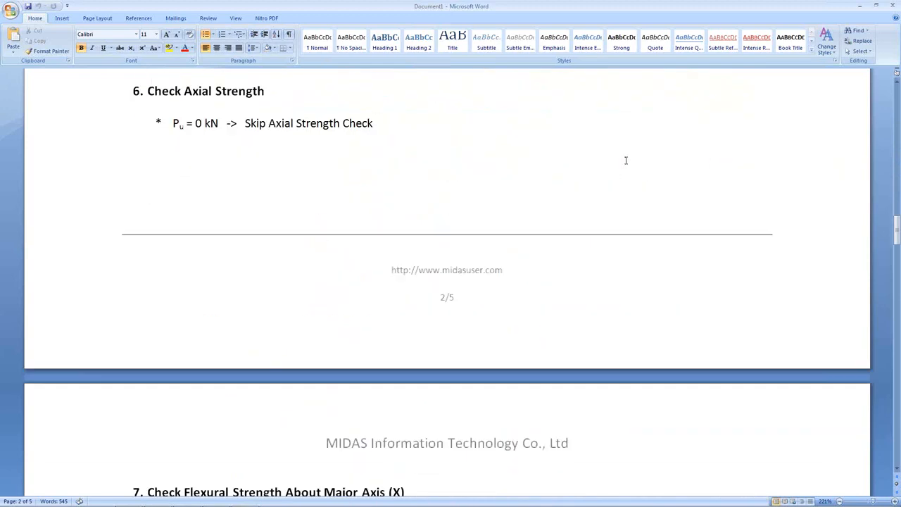
# - Examine the report's flexural strength, combined strength interaction and shear strength checks for 2~3SG5(61)
pyautogui.scroll(-3, 624, 162)
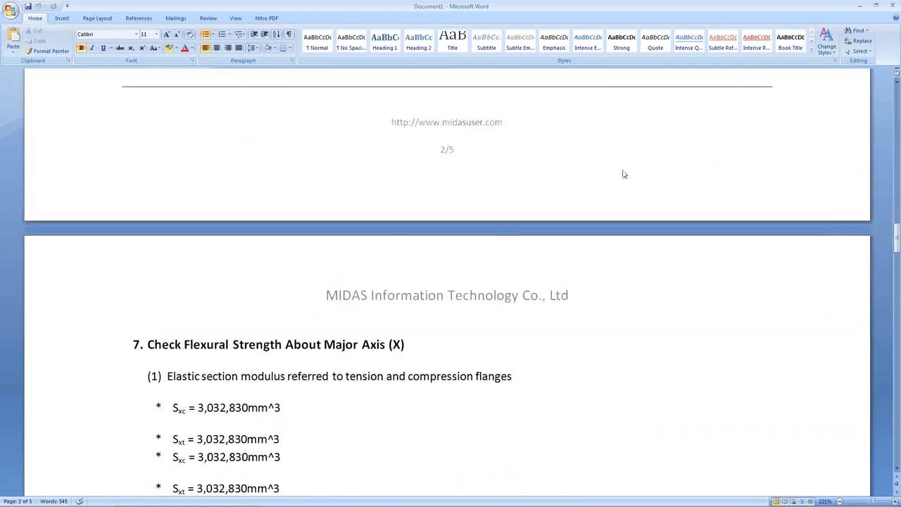
pyautogui.scroll(-8, 622, 172)
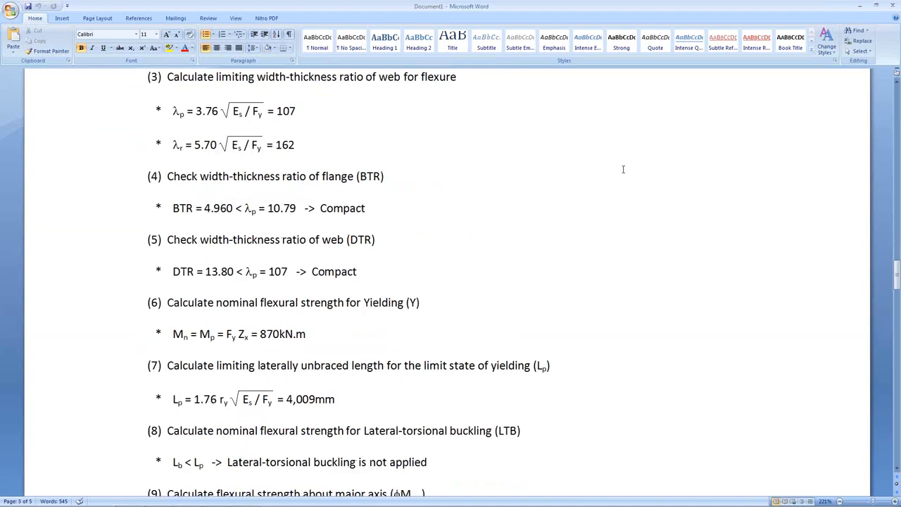
pyautogui.scroll(-11, 623, 169)
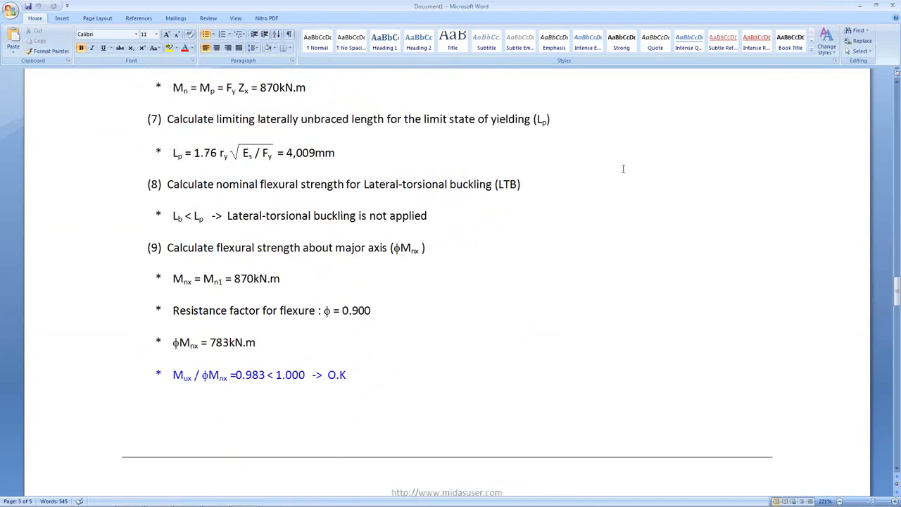
pyautogui.scroll(-6, 622, 169)
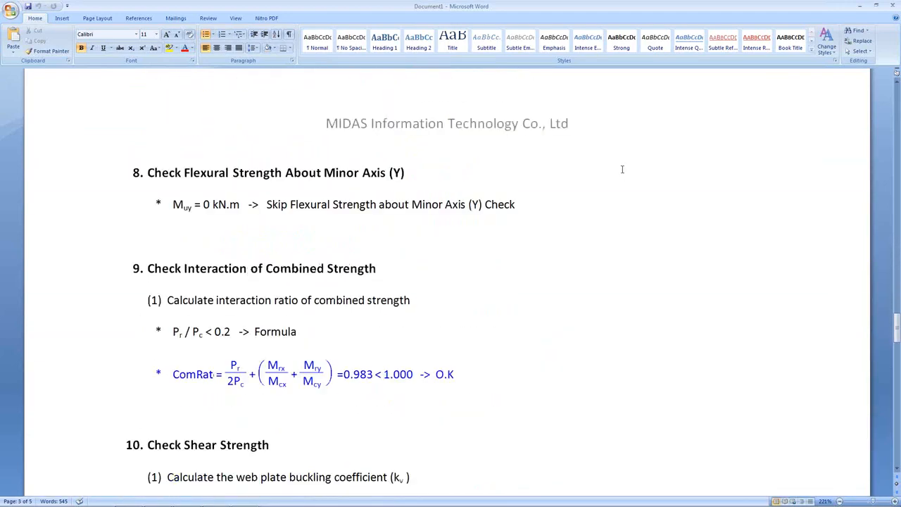
pyautogui.scroll(-6, 622, 169)
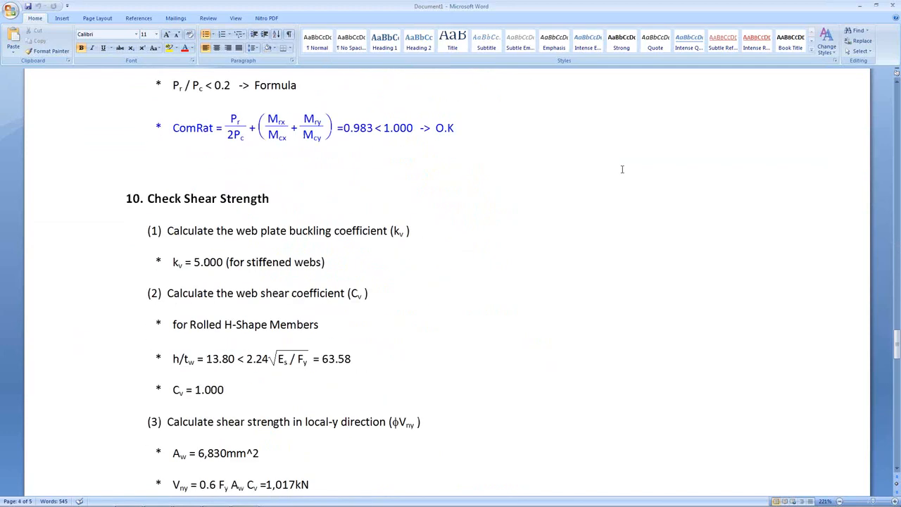
pyautogui.scroll(-9, 623, 168)
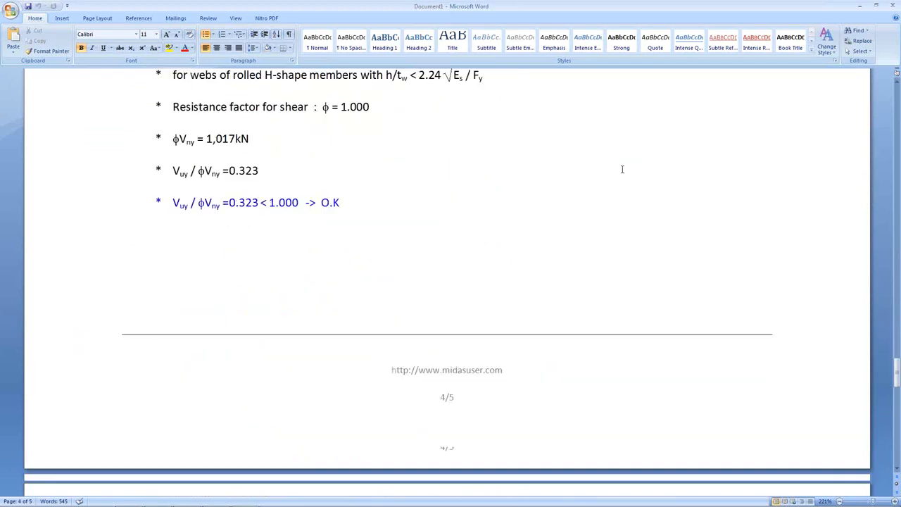
pyautogui.scroll(-7, 623, 169)
pyautogui.scroll(8, 622, 169)
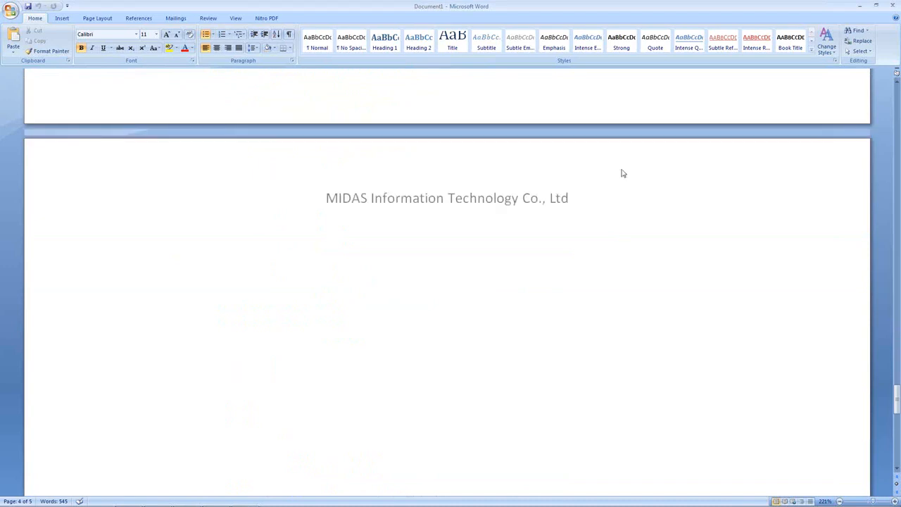
pyautogui.scroll(3, 622, 169)
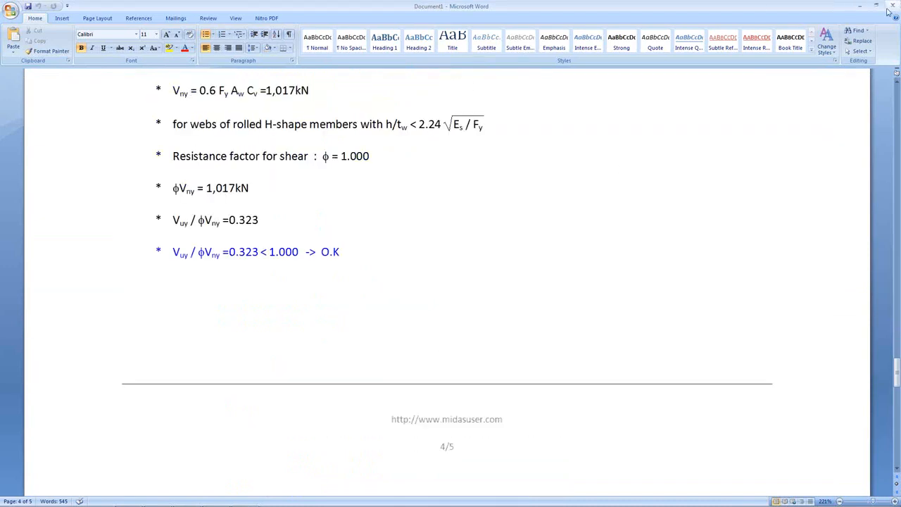
# - Switch back to midas Design+, uncheck 2~3SG5(61) in the member list and open the Base Plate member design
pyautogui.click(858, 6)
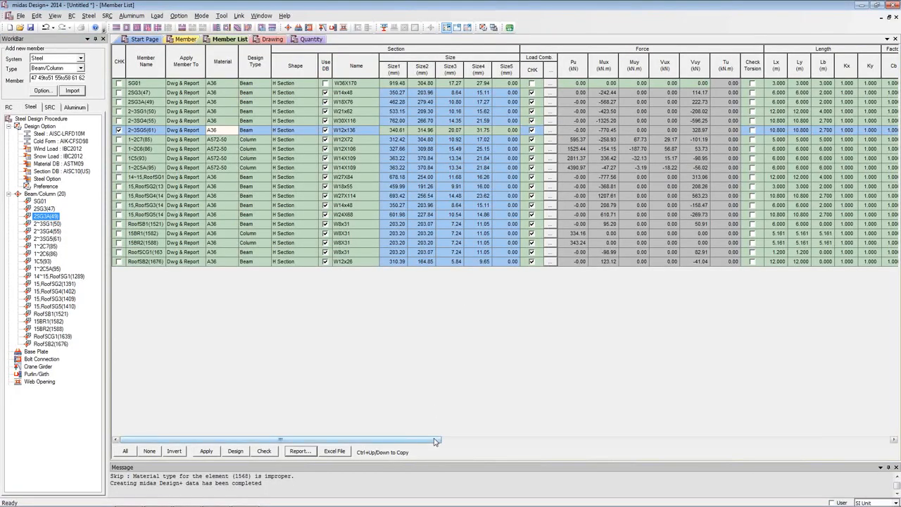
pyautogui.click(119, 130)
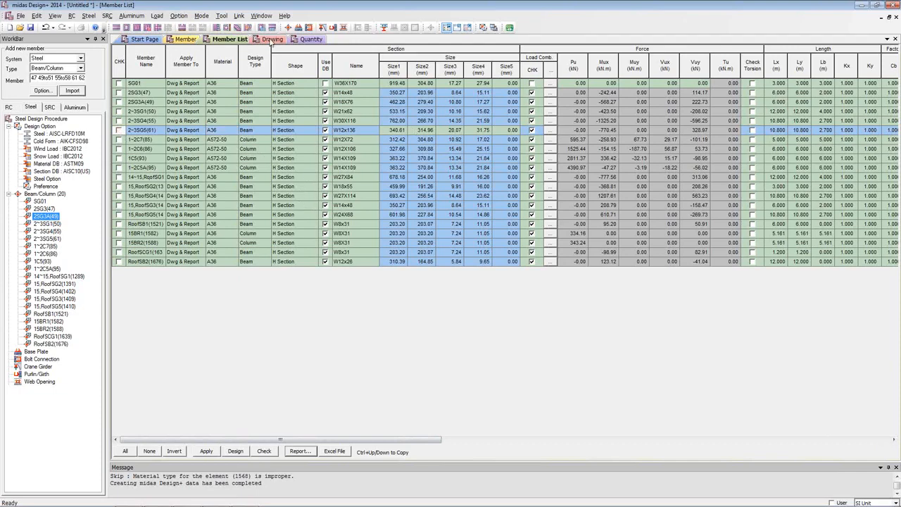
pyautogui.click(8, 194)
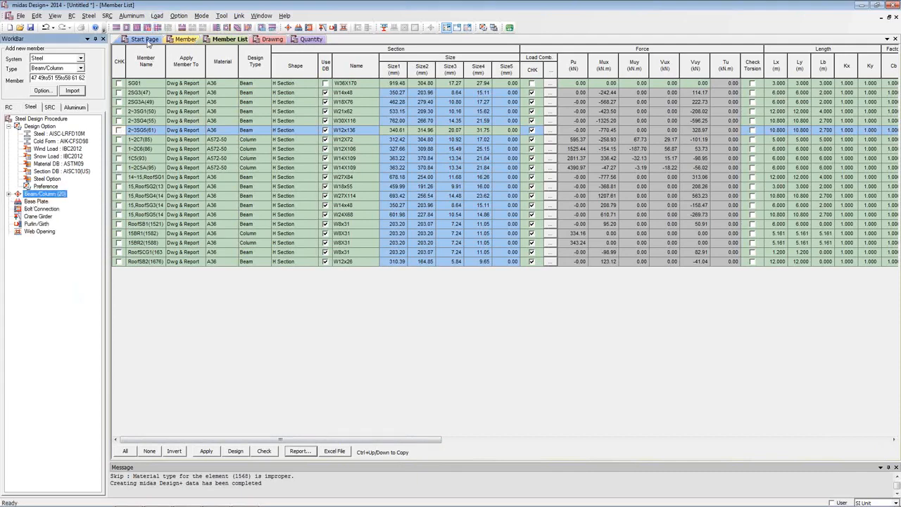
pyautogui.click(152, 42)
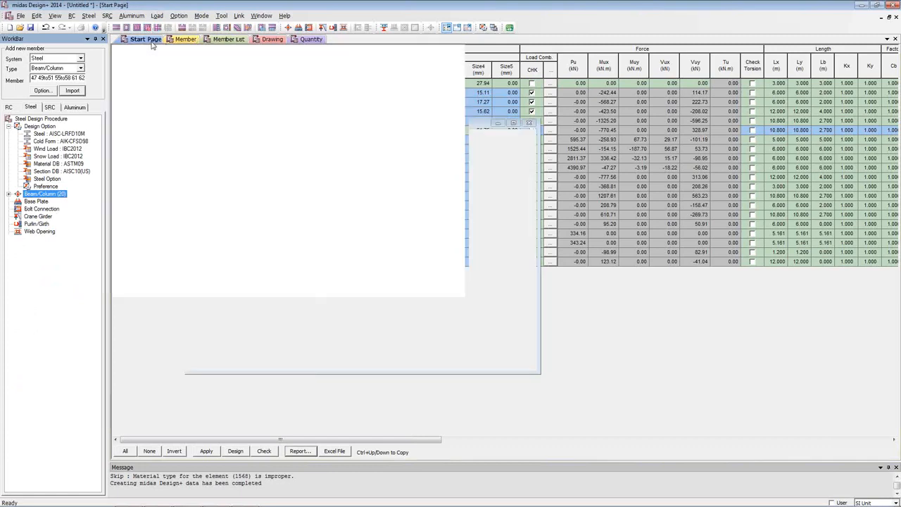
pyautogui.click(38, 202)
pyautogui.doubleClick(45, 204)
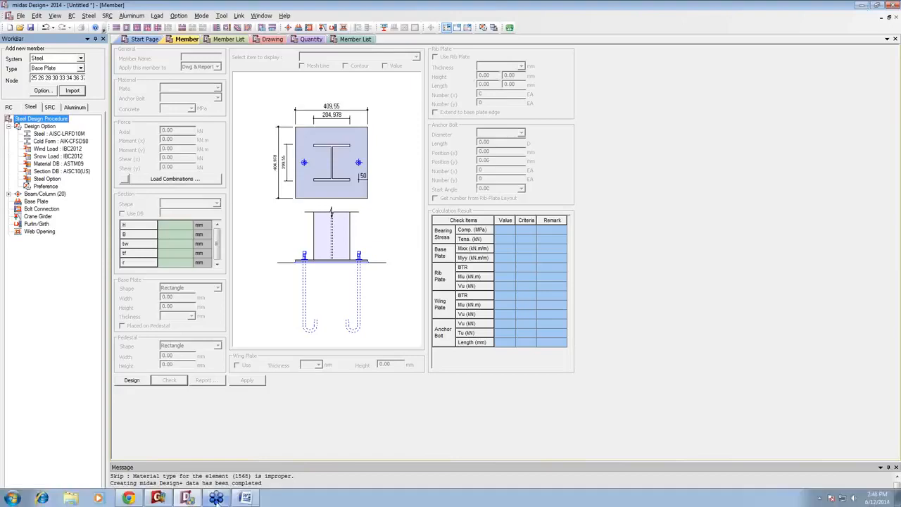
# - Switch to midas Gen, clear the current selection and select the base nodes 60to72 of the low-rise part
pyautogui.click(161, 499)
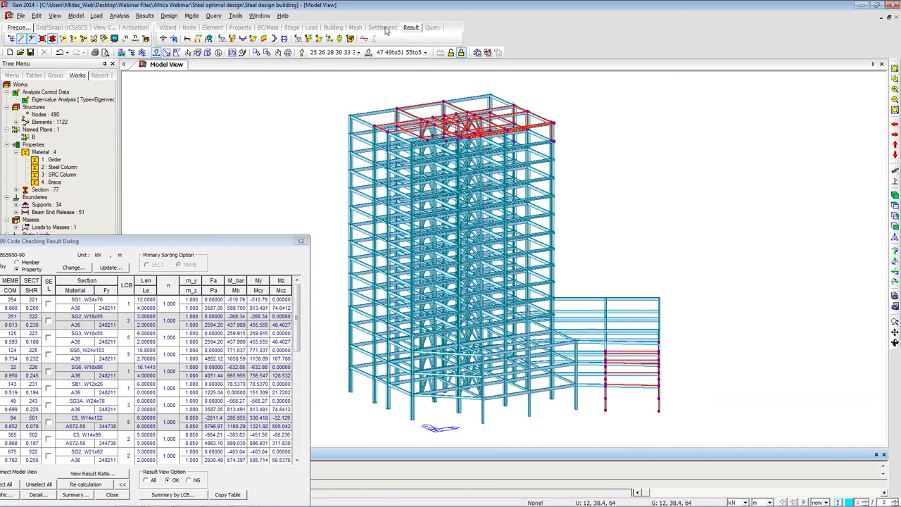
pyautogui.click(288, 53)
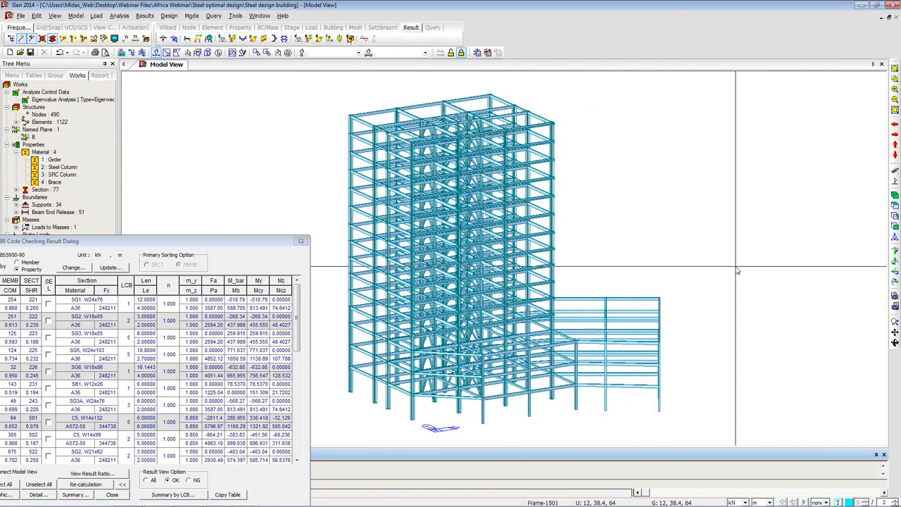
pyautogui.click(894, 227)
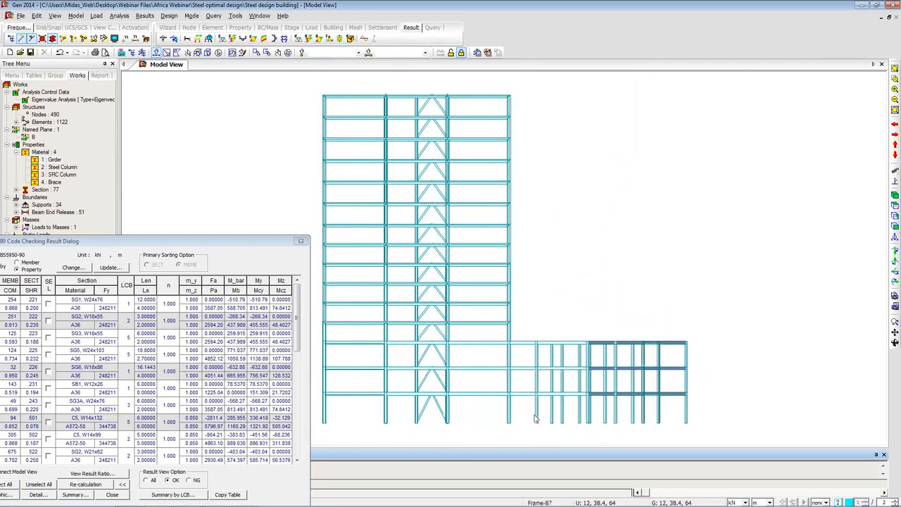
pyautogui.moveTo(528, 415); pyautogui.dragTo(711, 451)
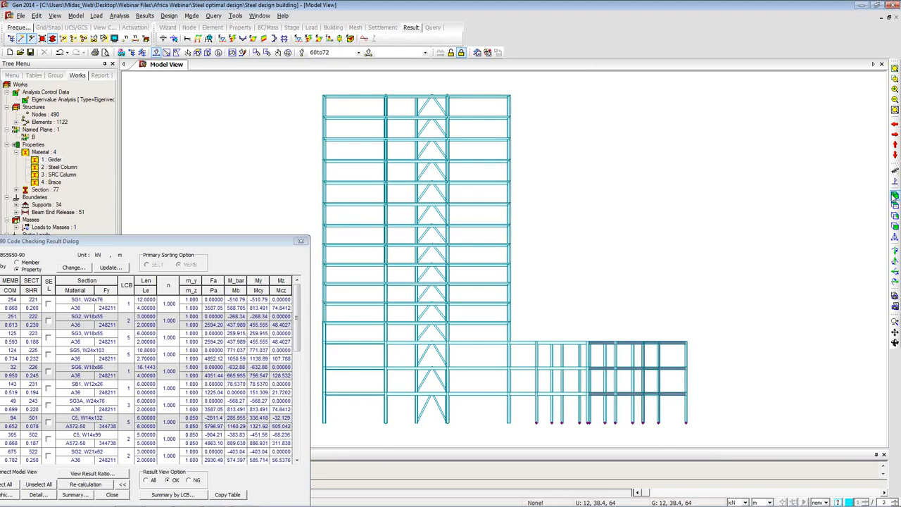
pyautogui.click(895, 196)
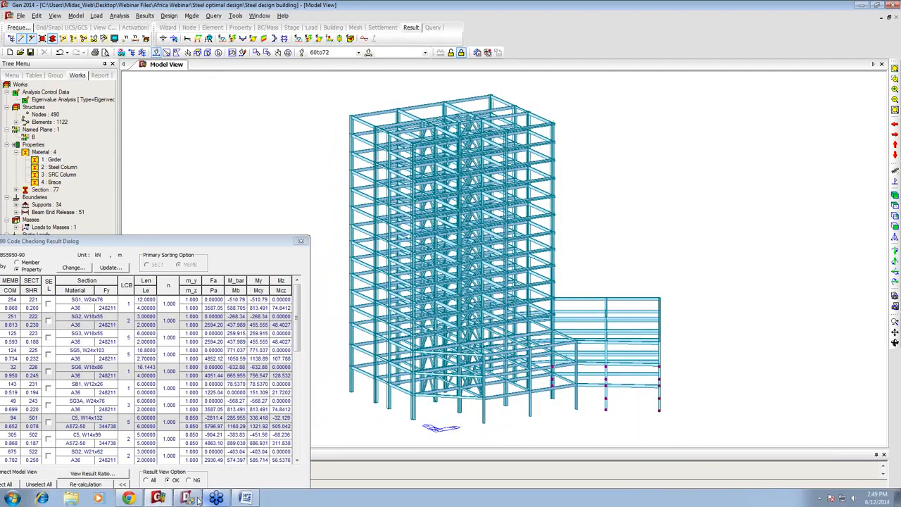
# - Switch back to midas Design+ and import the base plates at nodes 60to72, accepting the differing steel design code
pyautogui.click(189, 498)
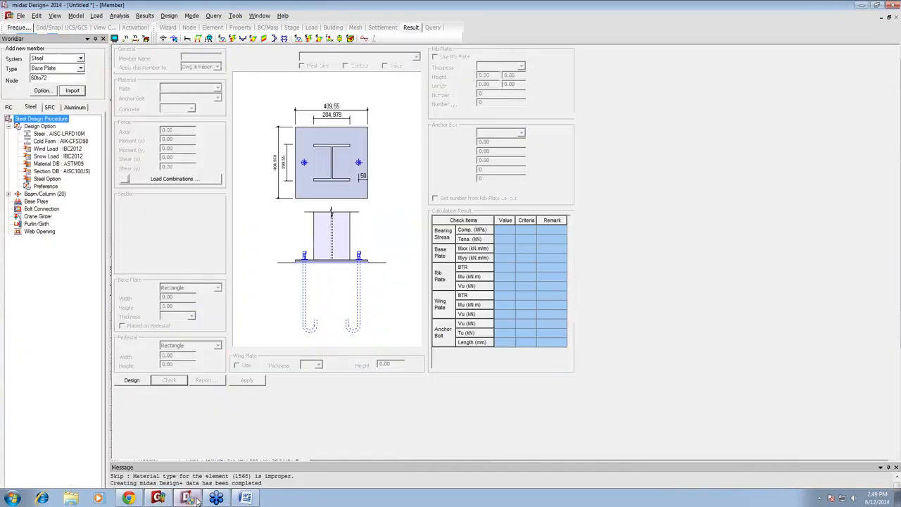
pyautogui.click(65, 91)
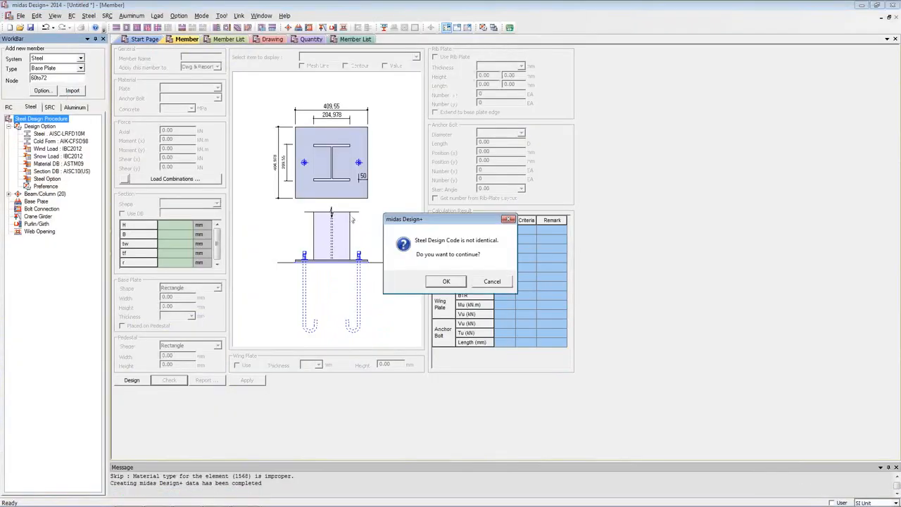
pyautogui.click(451, 280)
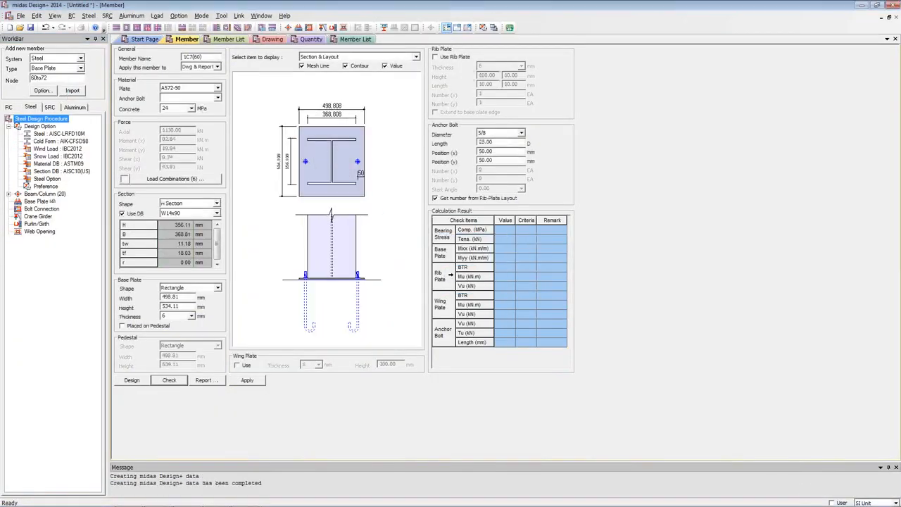
# - Load base plate 1C5A(70) from the imported members and open its load combinations
pyautogui.click(9, 201)
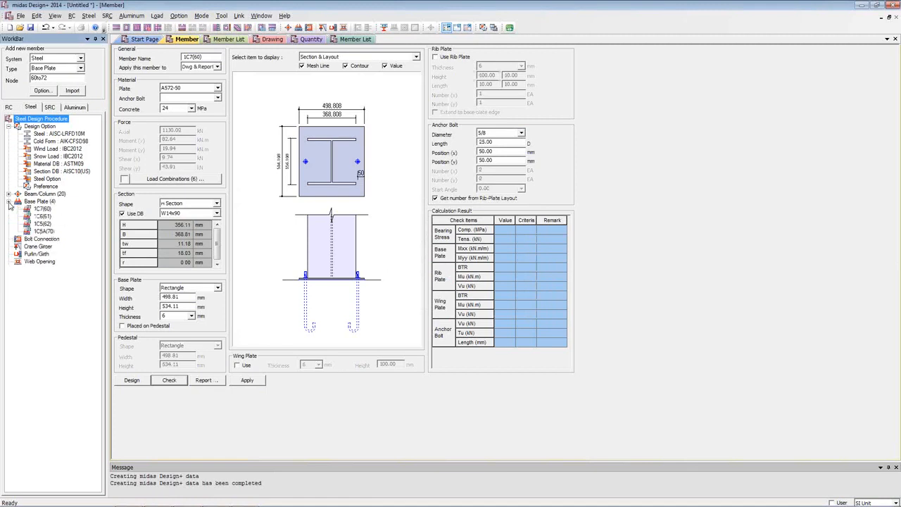
pyautogui.click(42, 216)
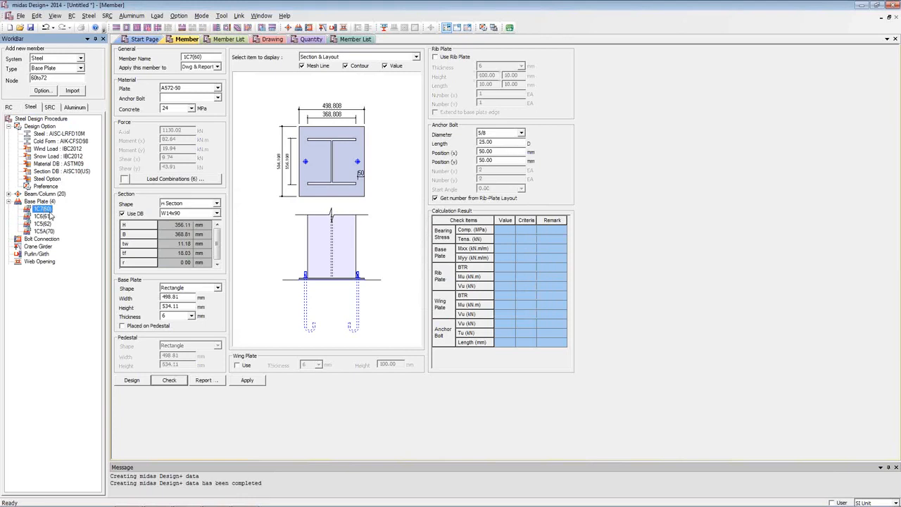
pyautogui.click(43, 231)
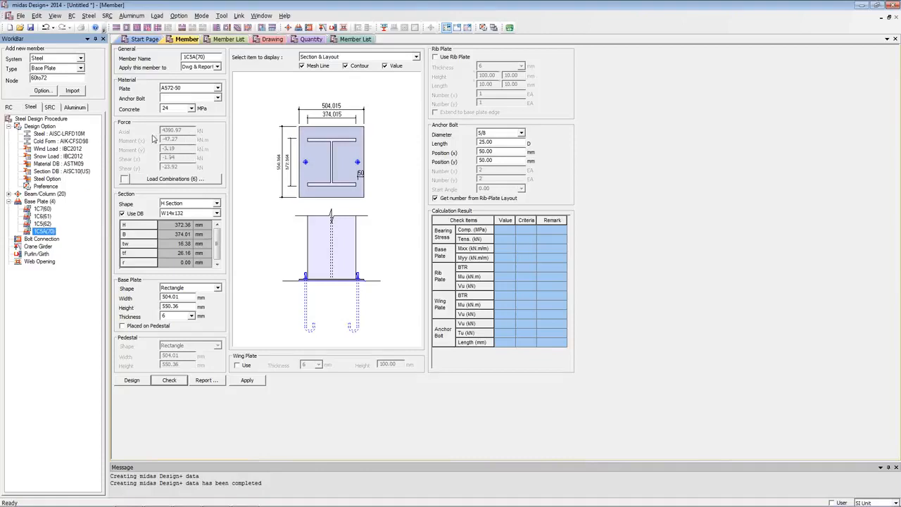
pyautogui.click(180, 179)
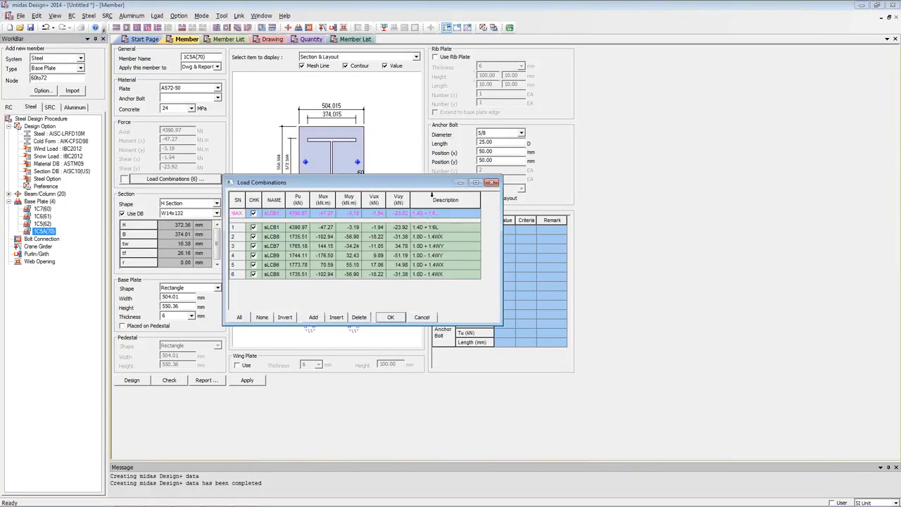
pyautogui.moveTo(435, 187); pyautogui.dragTo(506, 161)
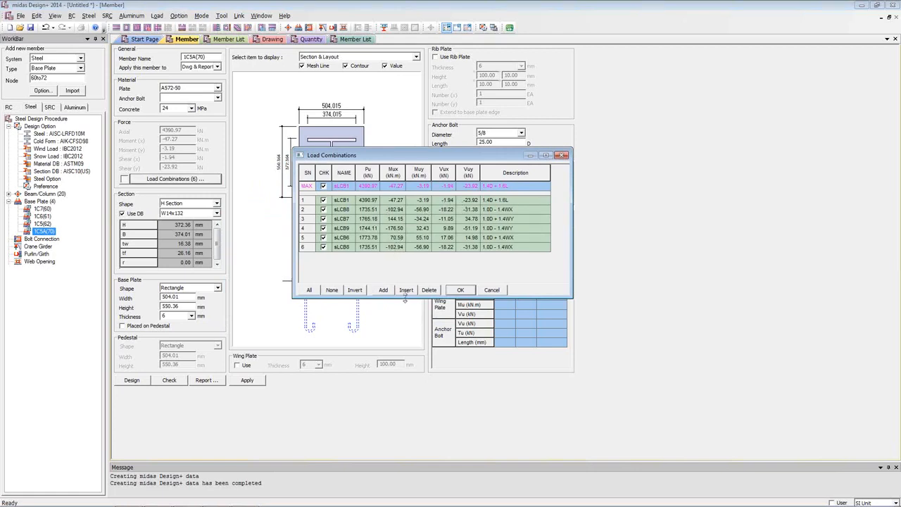
# - Add two blank load combinations to base plate 1C5A(70) and deactivate all the listed combinations
pyautogui.click(382, 291)
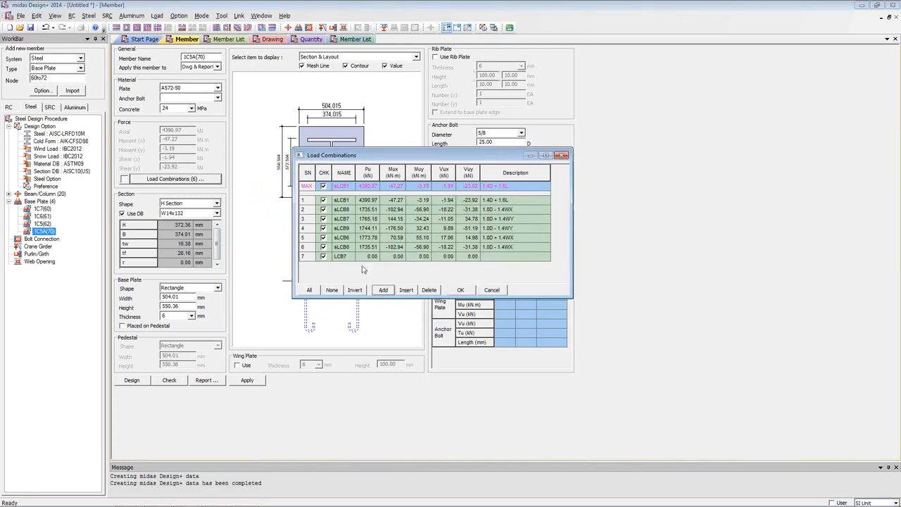
pyautogui.click(383, 290)
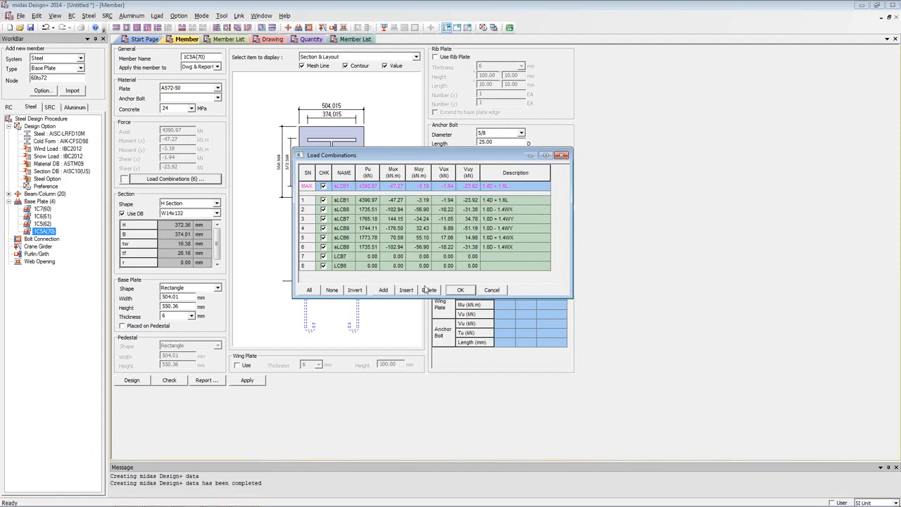
pyautogui.click(325, 188)
pyautogui.click(326, 202)
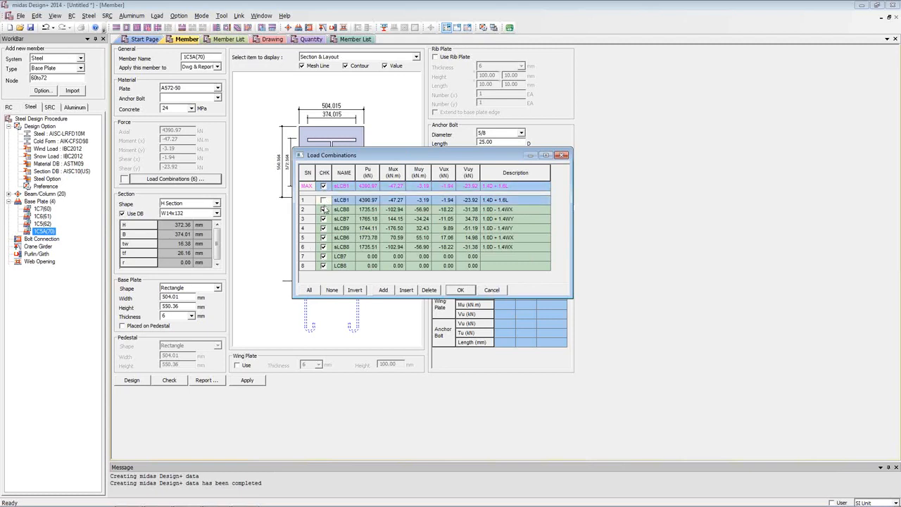
pyautogui.click(325, 210)
pyautogui.click(332, 290)
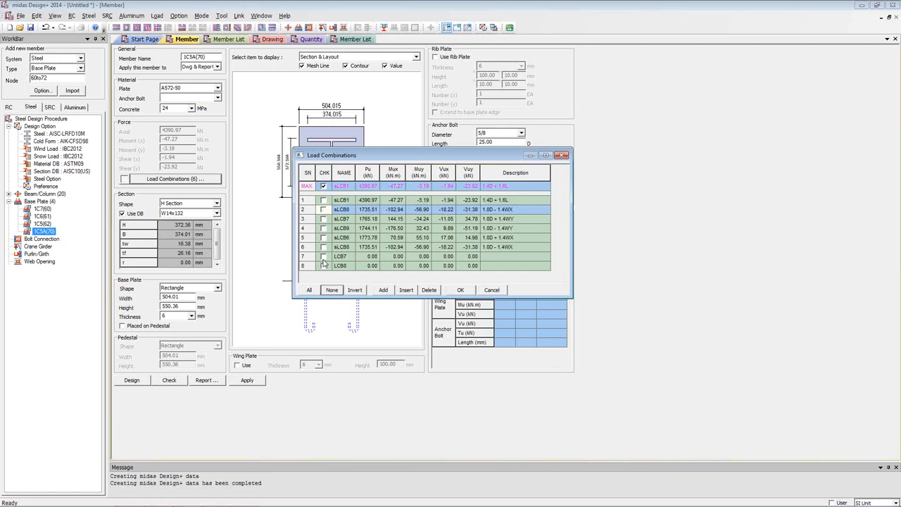
# - Activate the blank load combinations LCB7 and LCB8 and delete LCB8
pyautogui.click(324, 256)
pyautogui.click(323, 265)
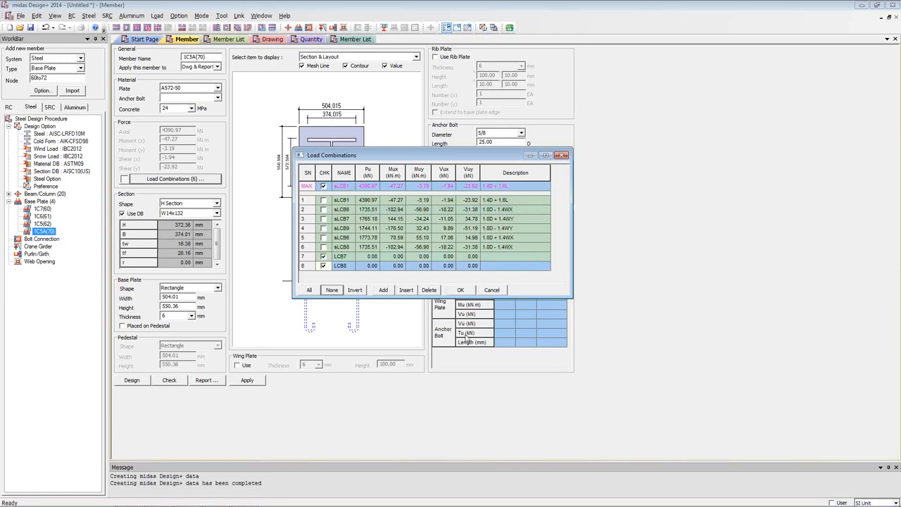
pyautogui.click(430, 293)
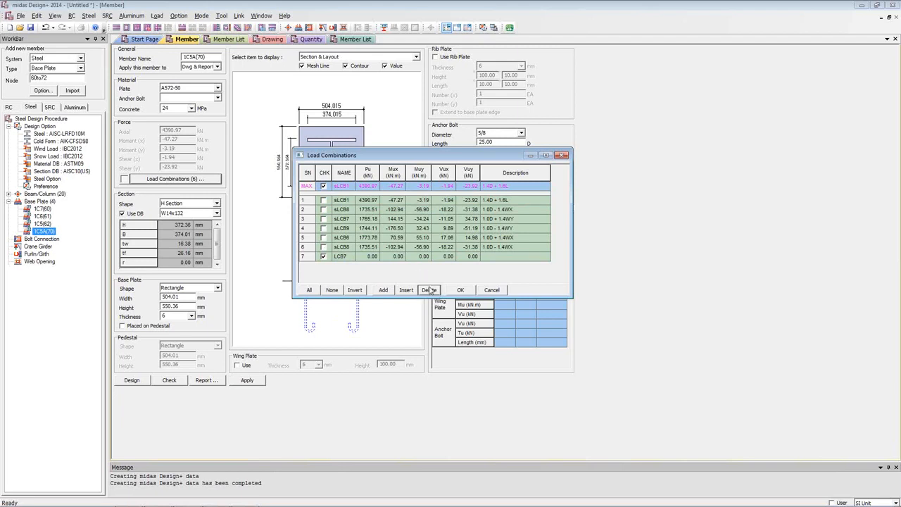
# - Deactivate LCB7, activate sLCB1 and the first sLCB8 combination, and accept the load combinations
pyautogui.click(324, 187)
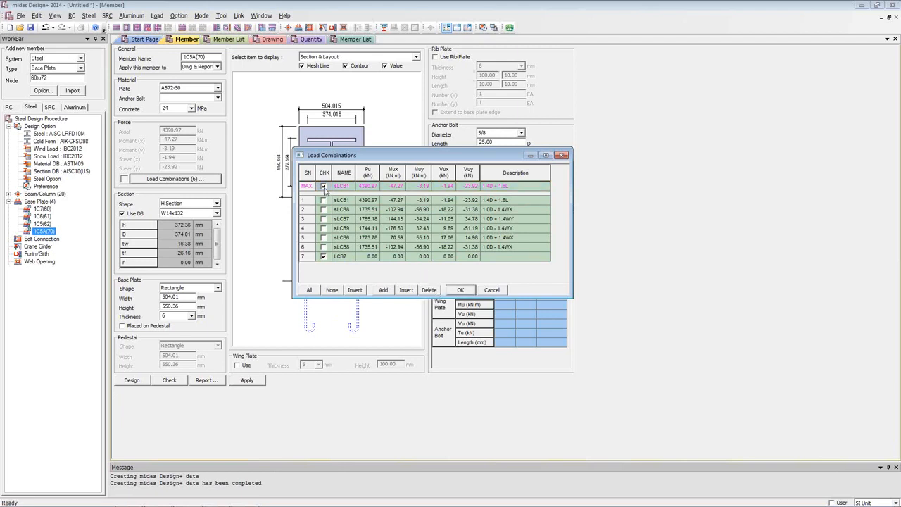
pyautogui.click(323, 256)
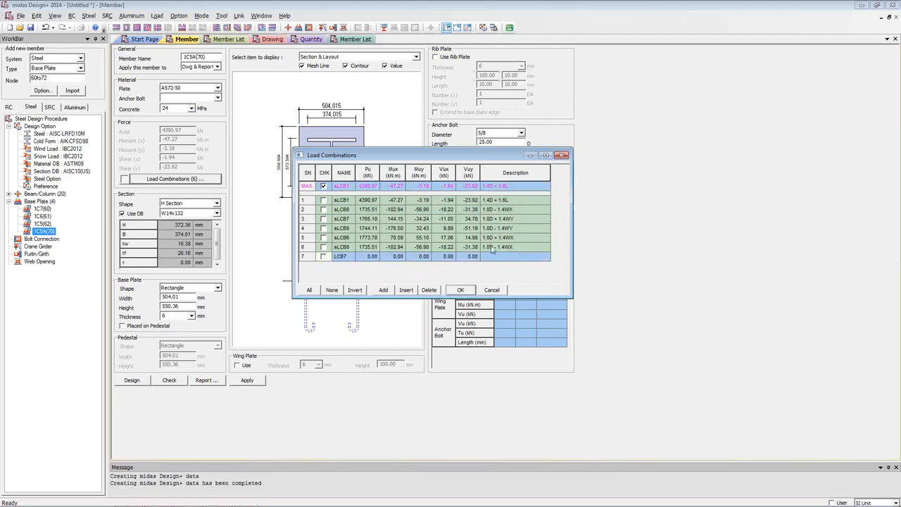
pyautogui.click(467, 290)
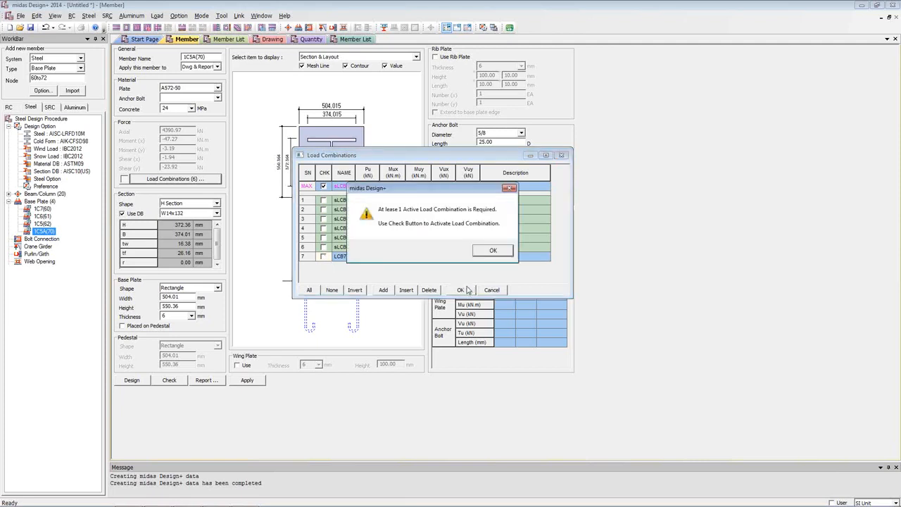
pyautogui.click(492, 251)
pyautogui.click(323, 201)
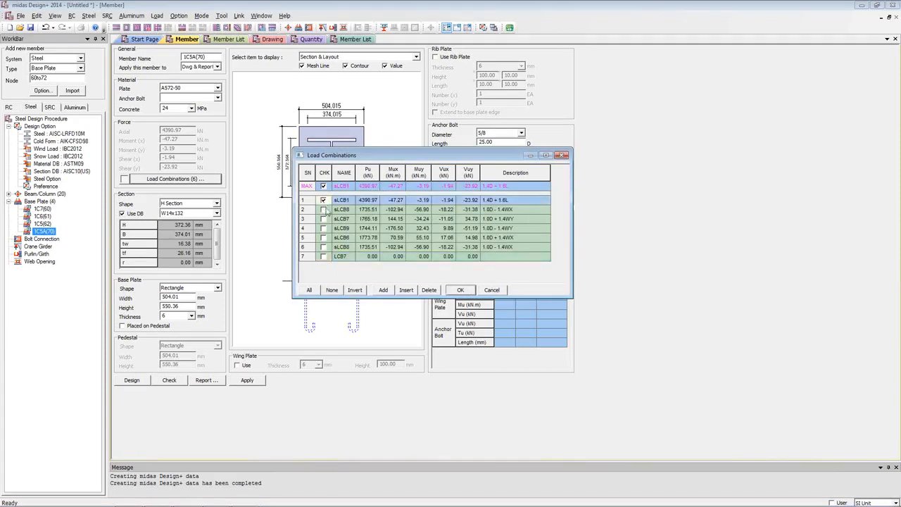
pyautogui.click(323, 209)
pyautogui.click(460, 290)
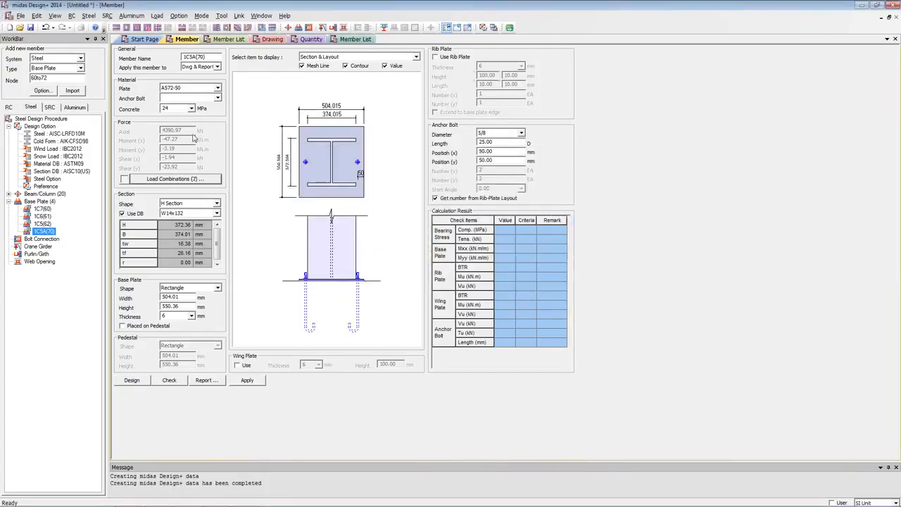
# - Set the anchor bolt material to A36 and keep the base plate rectangular without a pedestal
pyautogui.click(218, 99)
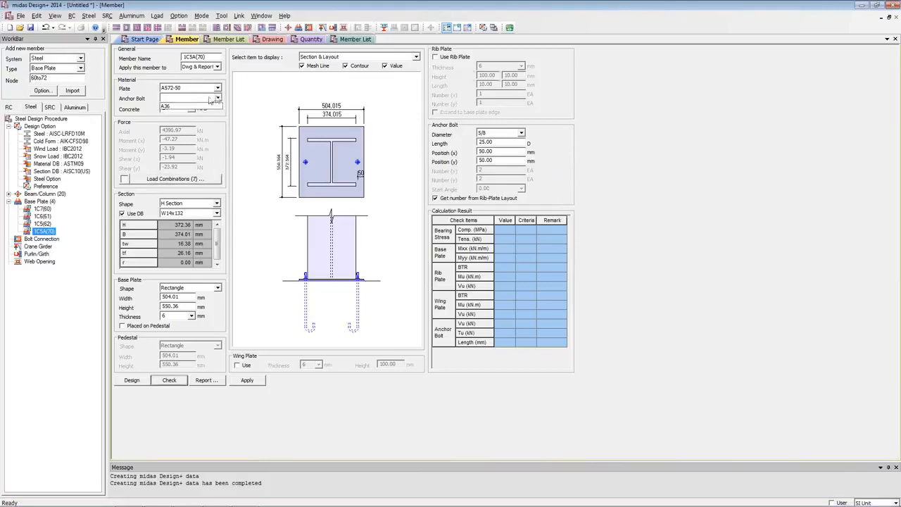
pyautogui.click(198, 108)
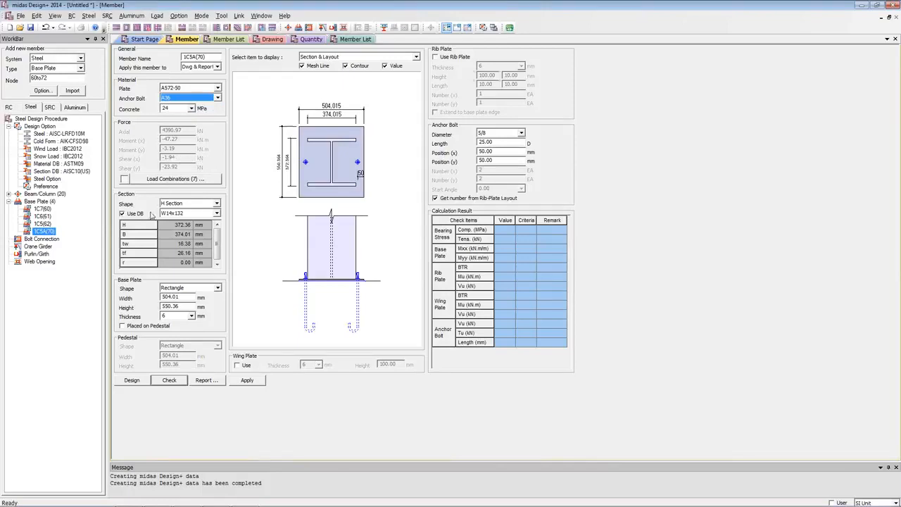
pyautogui.click(216, 289)
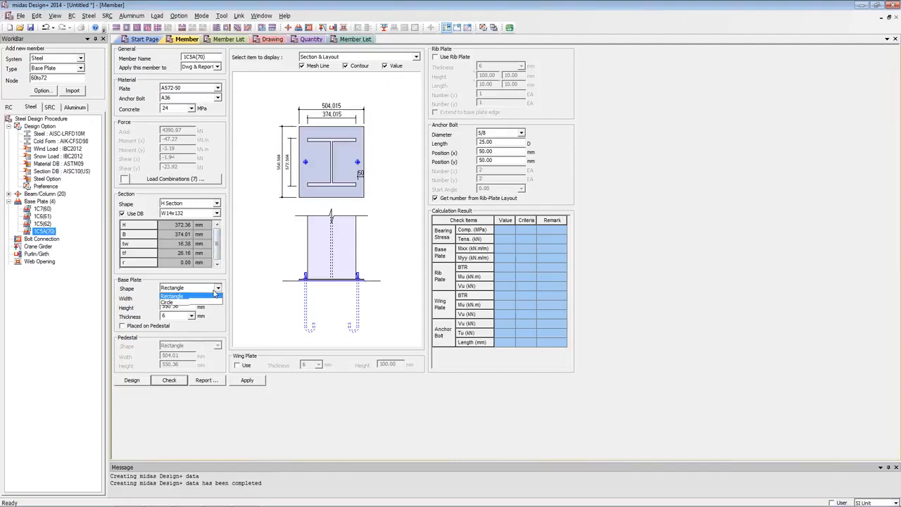
pyautogui.click(173, 296)
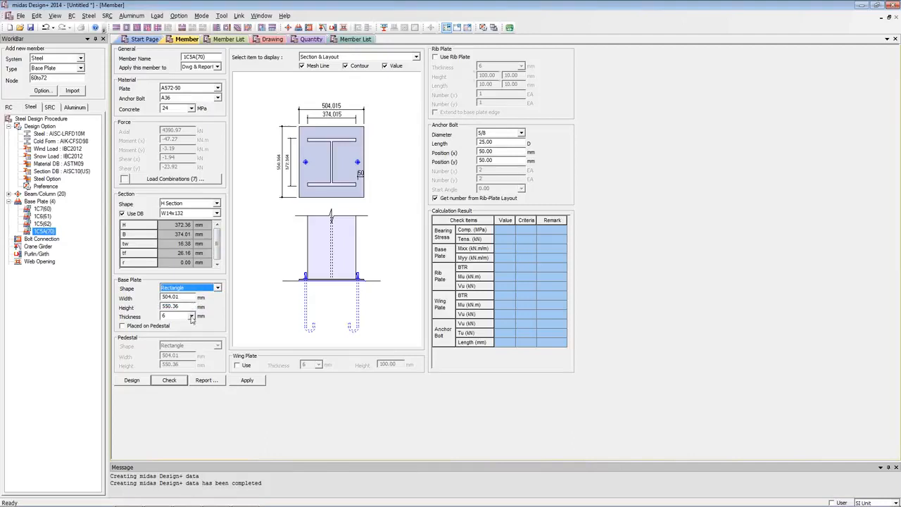
pyautogui.click(151, 327)
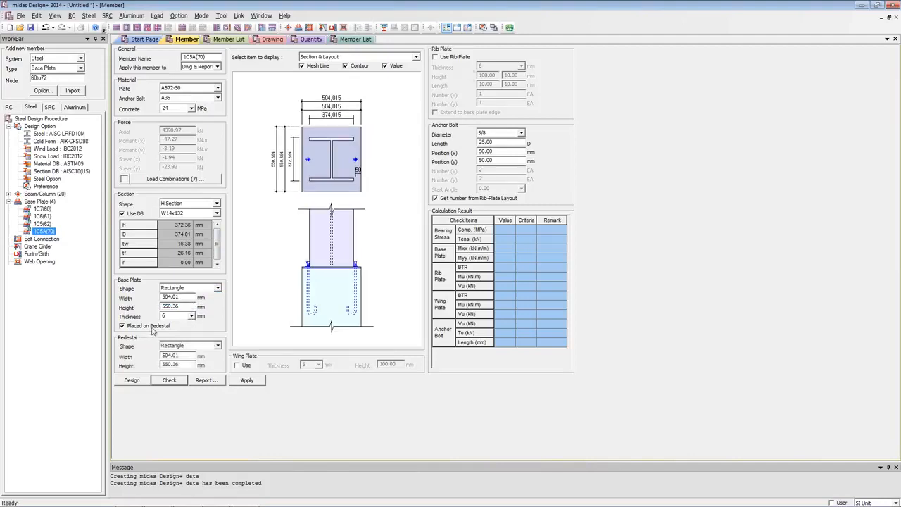
pyautogui.click(150, 329)
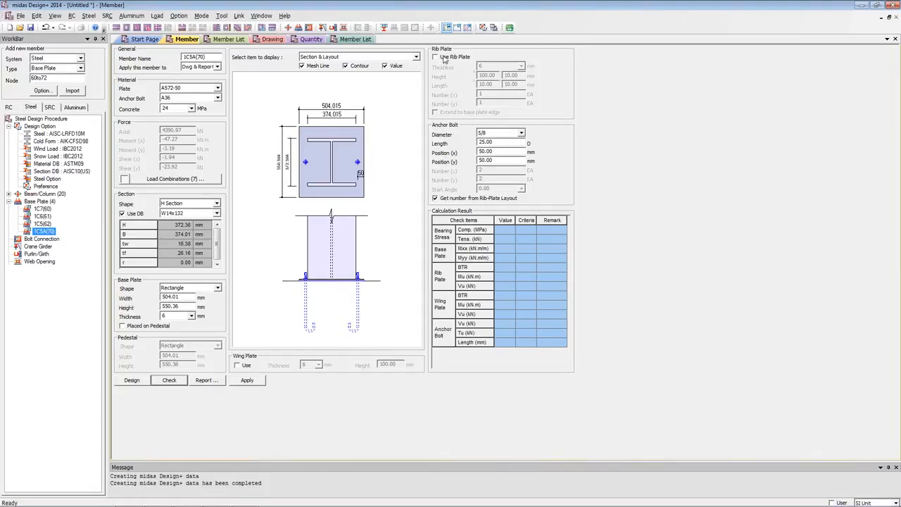
# - Enable rib plates with 2 in both the x and y directions, and run the automatic base plate design
pyautogui.click(436, 57)
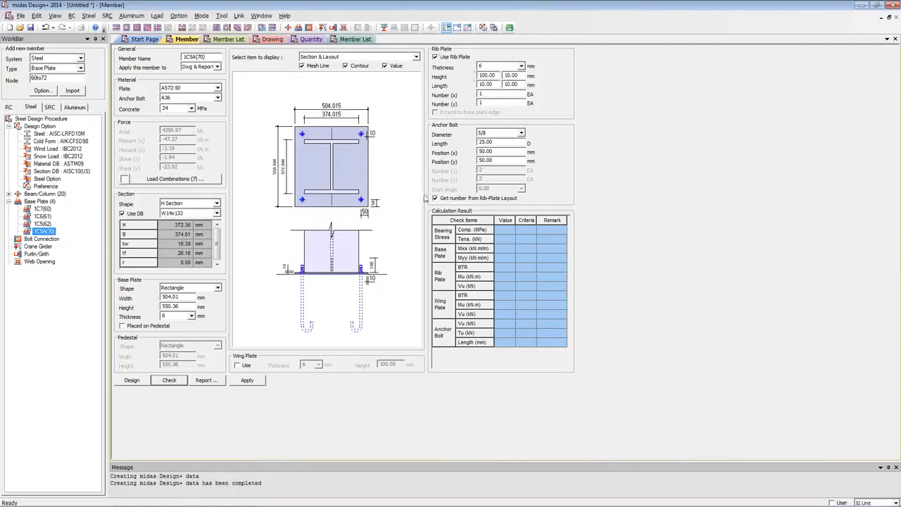
pyautogui.click(522, 94)
pyautogui.click(521, 102)
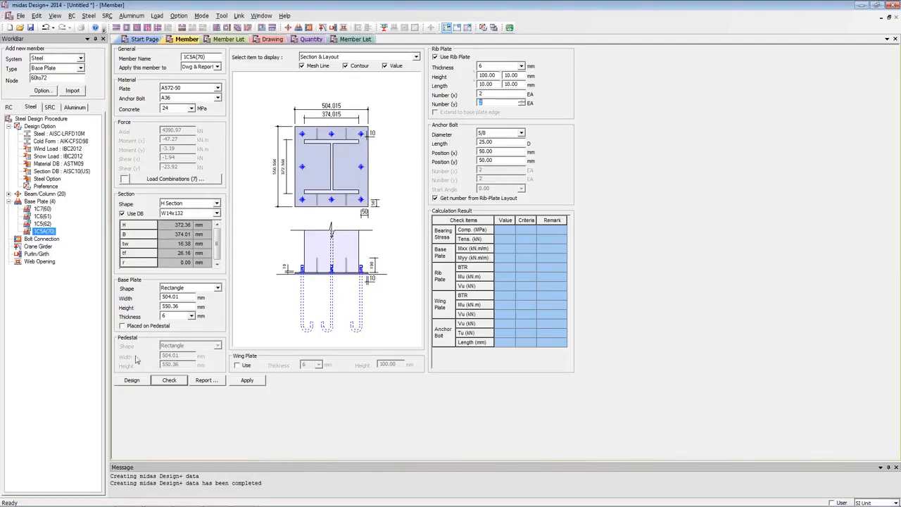
pyautogui.click(134, 381)
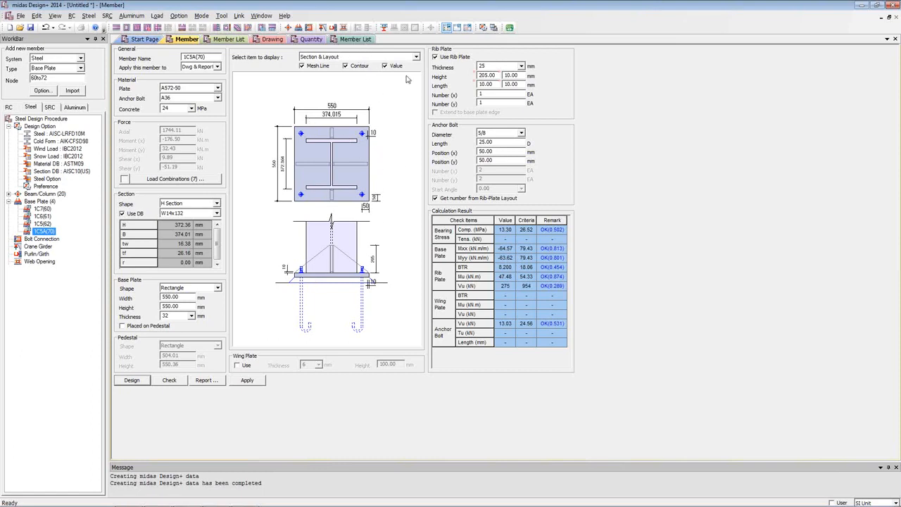
# - Display the base plate moment diagrams Mxx and Myy and the shear diagram Vxx in turn
pyautogui.click(361, 59)
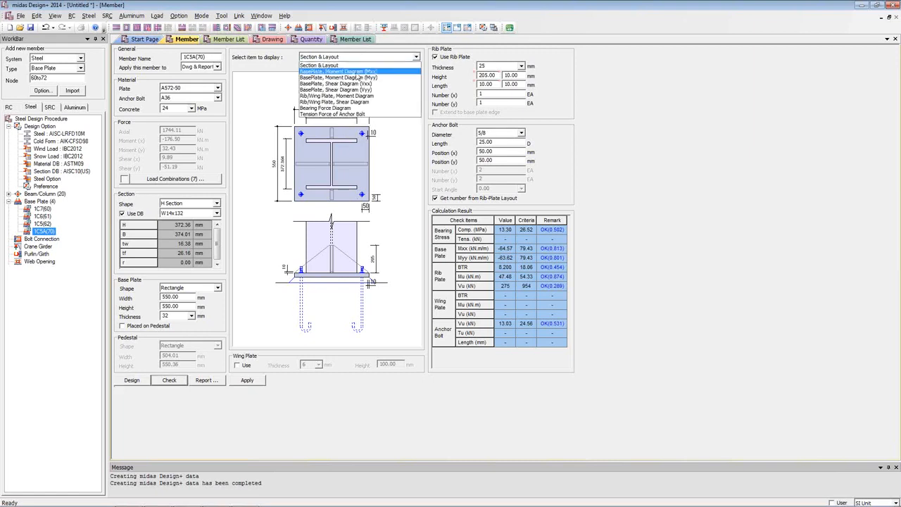
pyautogui.click(357, 72)
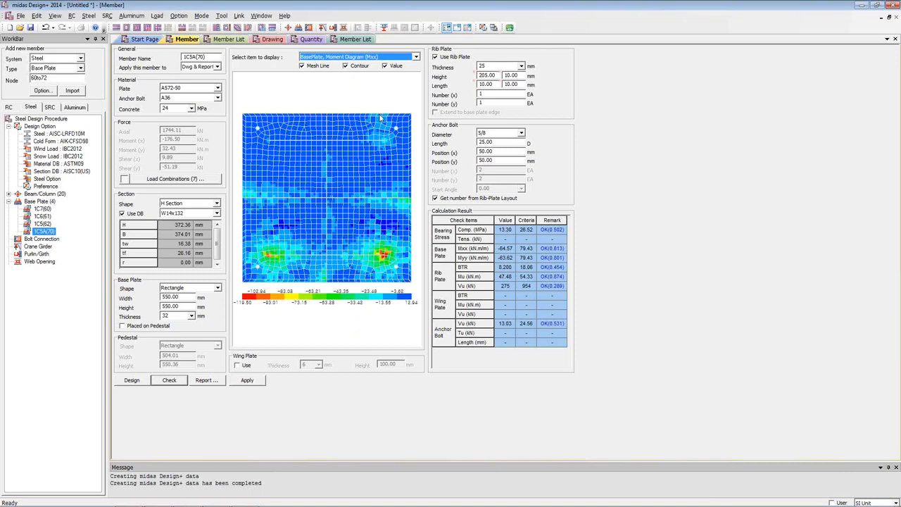
pyautogui.click(396, 59)
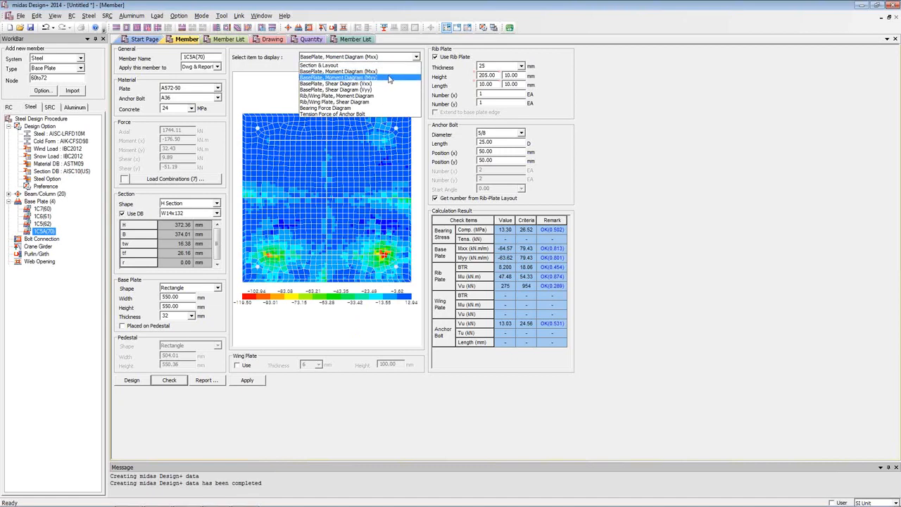
pyautogui.click(388, 77)
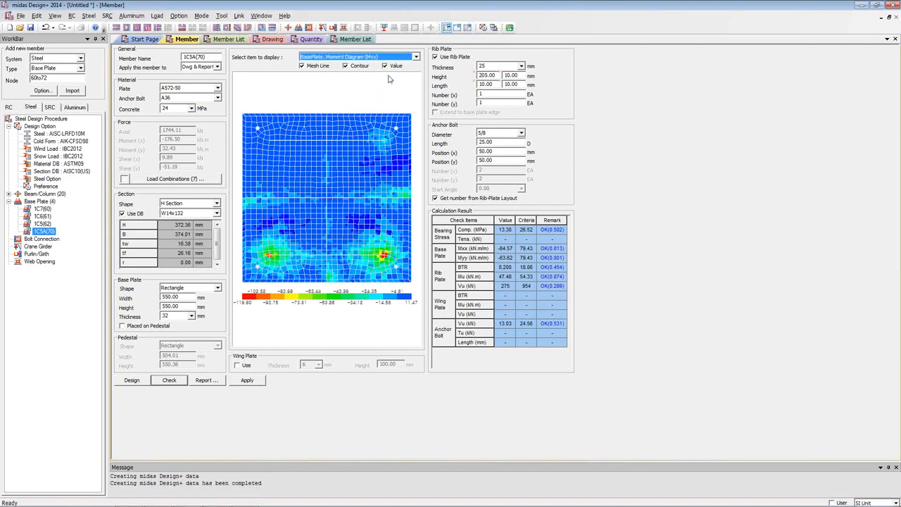
pyautogui.click(409, 59)
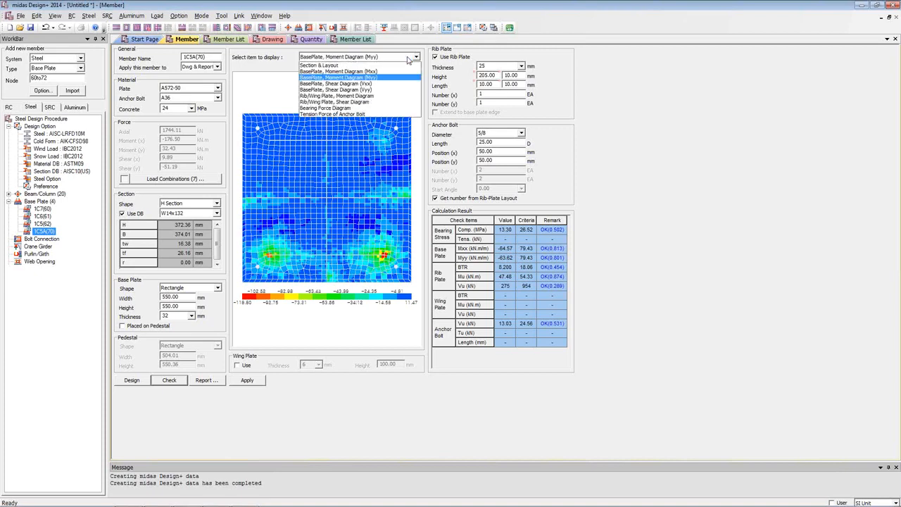
pyautogui.click(397, 85)
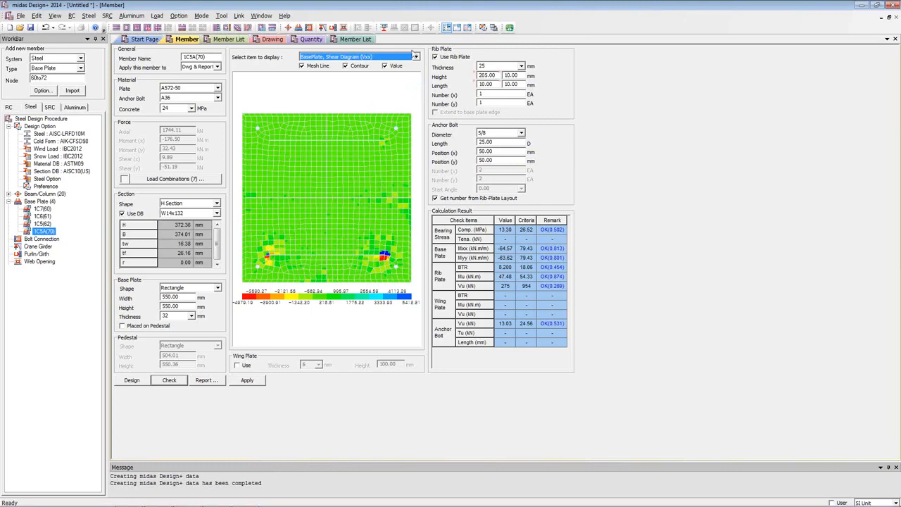
# - Display the moment diagram and the shear diagram of the rib/wing plates
pyautogui.click(411, 58)
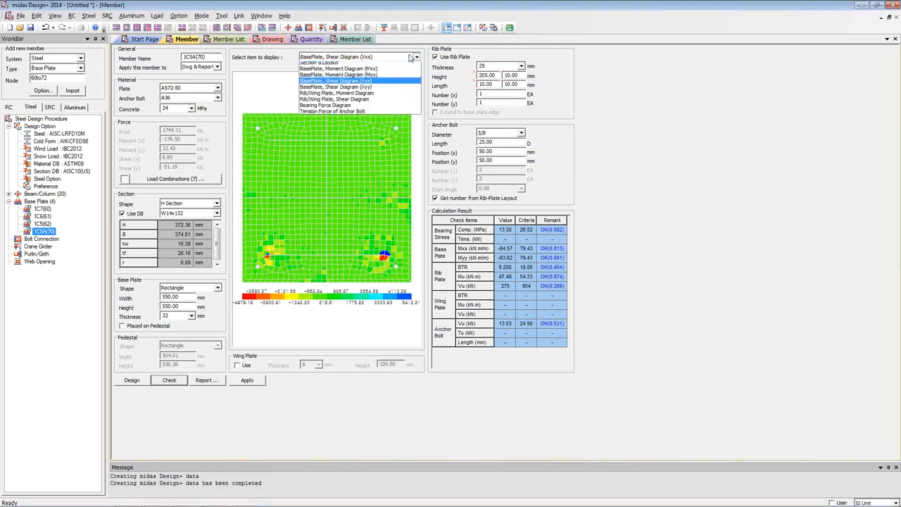
pyautogui.click(390, 97)
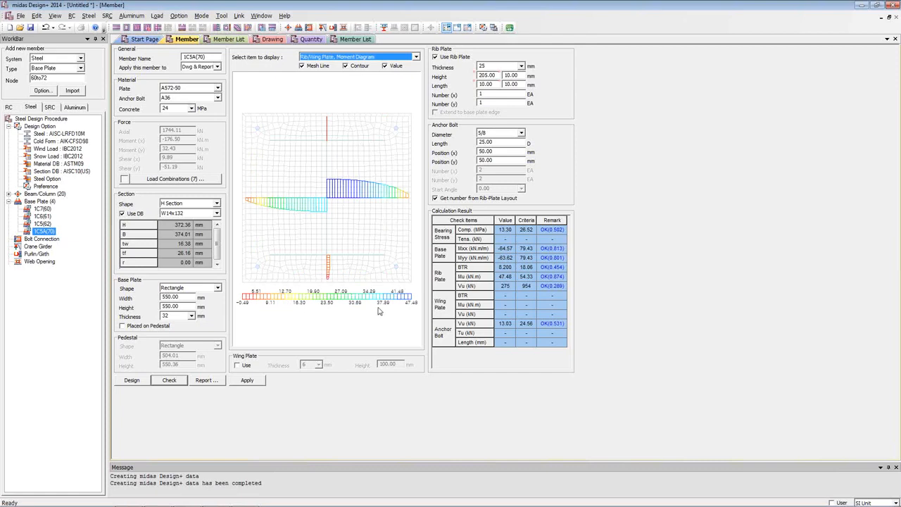
pyautogui.click(416, 56)
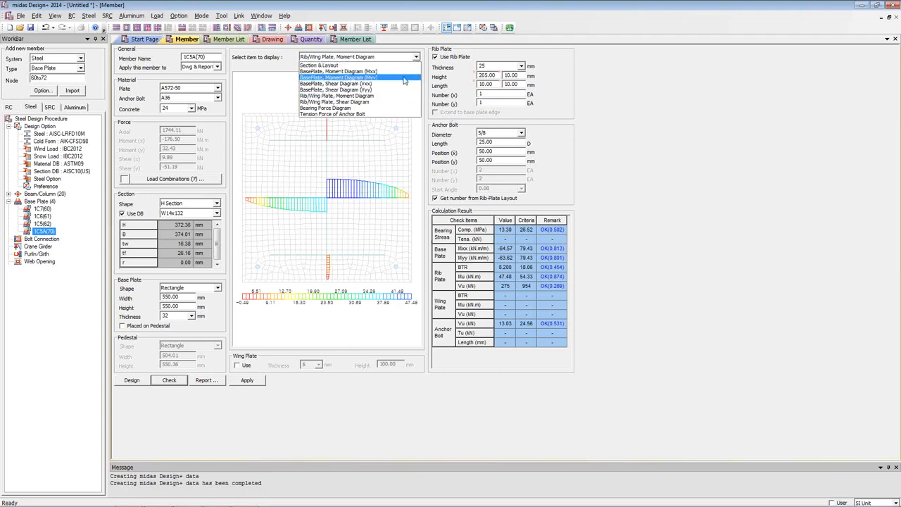
pyautogui.click(396, 104)
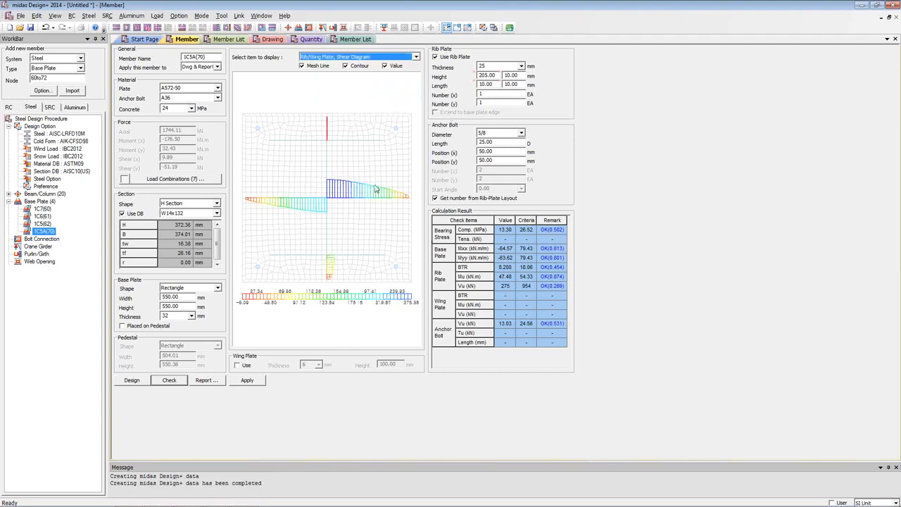
# - Display the bearing force diagram and the tension force of the anchor bolts
pyautogui.click(416, 57)
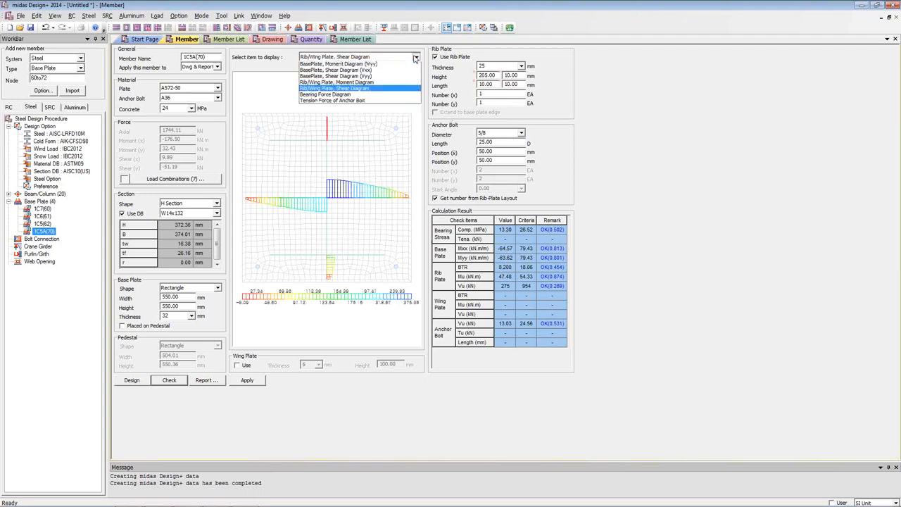
pyautogui.click(384, 108)
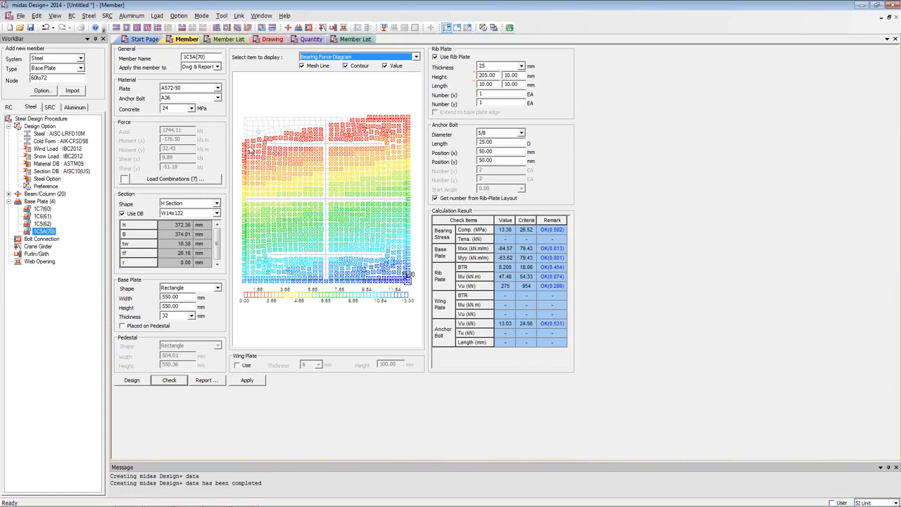
pyautogui.click(380, 57)
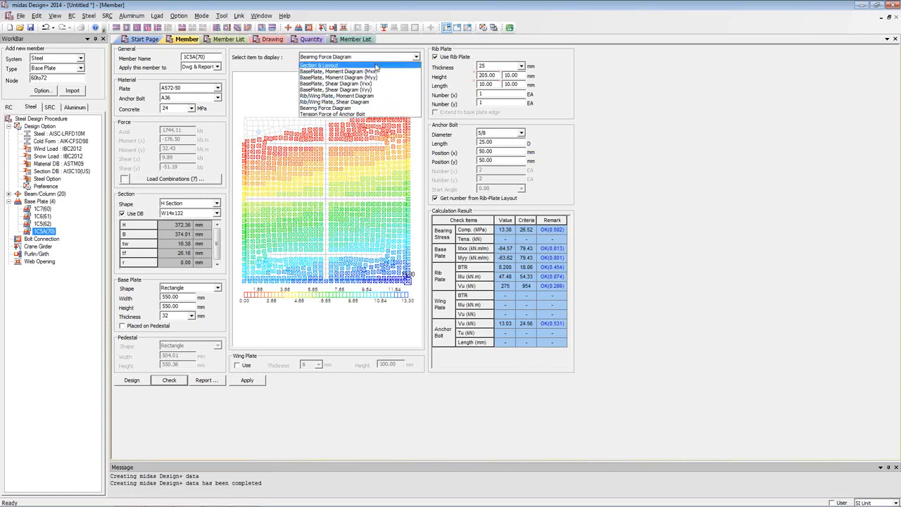
pyautogui.click(363, 114)
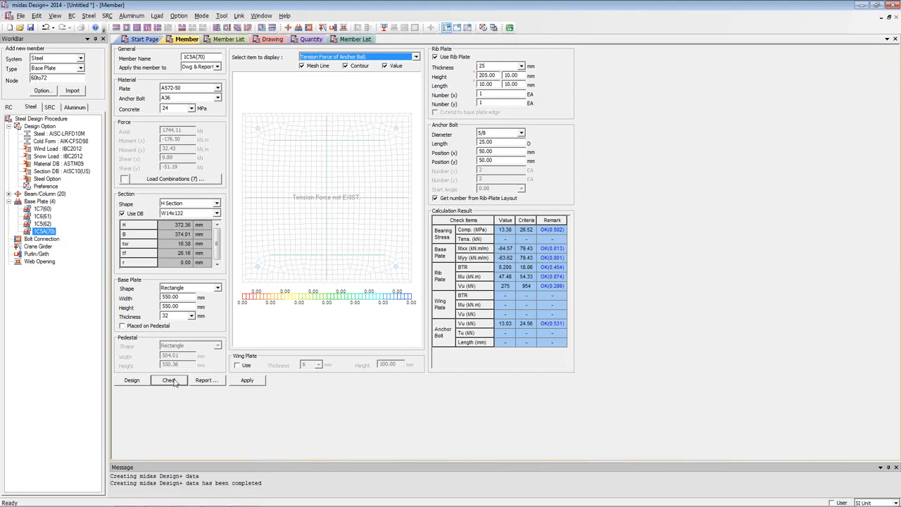
# - Change the base plate shape to Circle, display its section and layout, and set the plate thickness to 28 mm
pyautogui.click(185, 290)
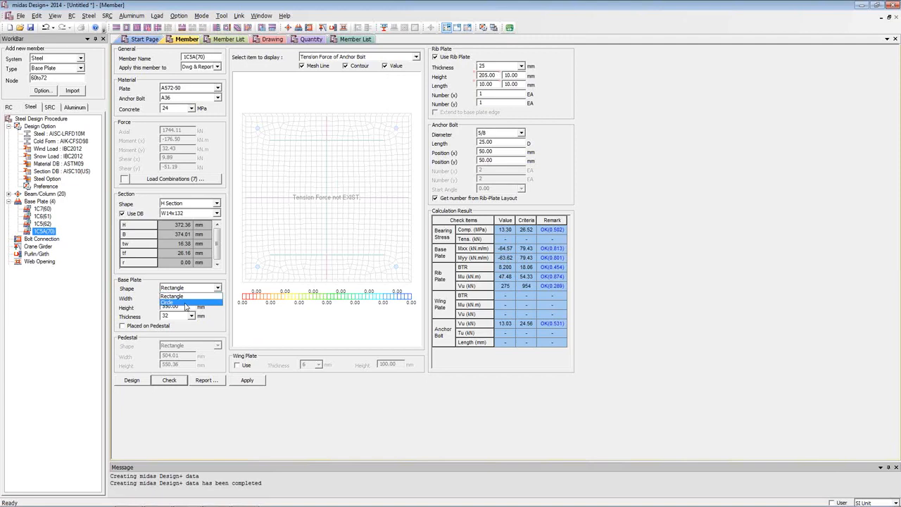
pyautogui.click(185, 302)
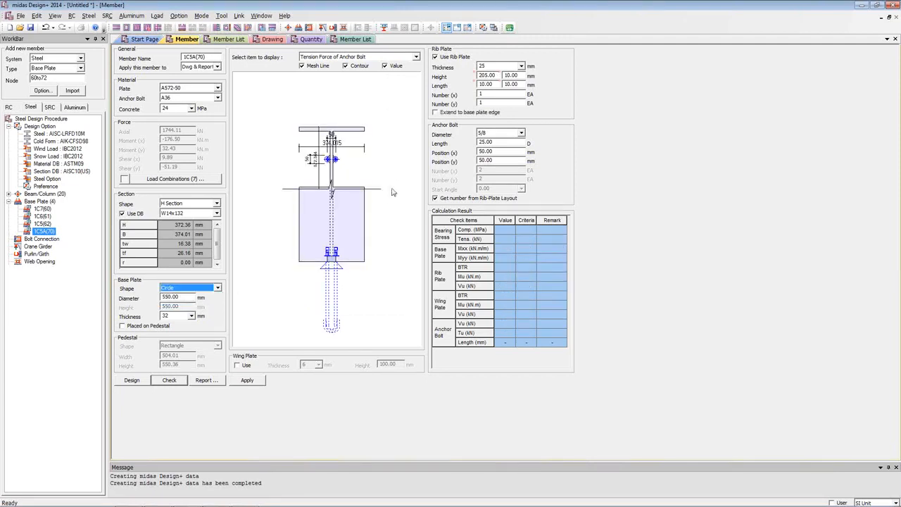
pyautogui.click(353, 58)
pyautogui.click(352, 65)
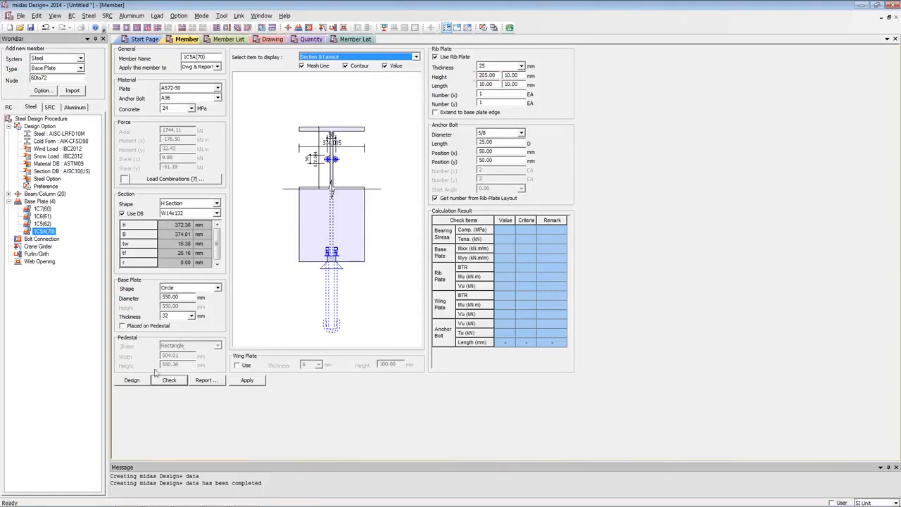
pyautogui.click(191, 316)
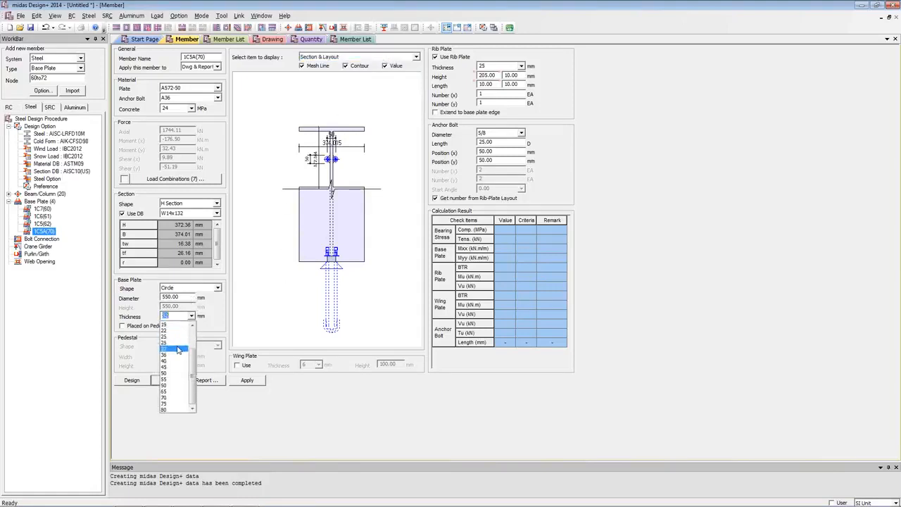
pyautogui.click(178, 349)
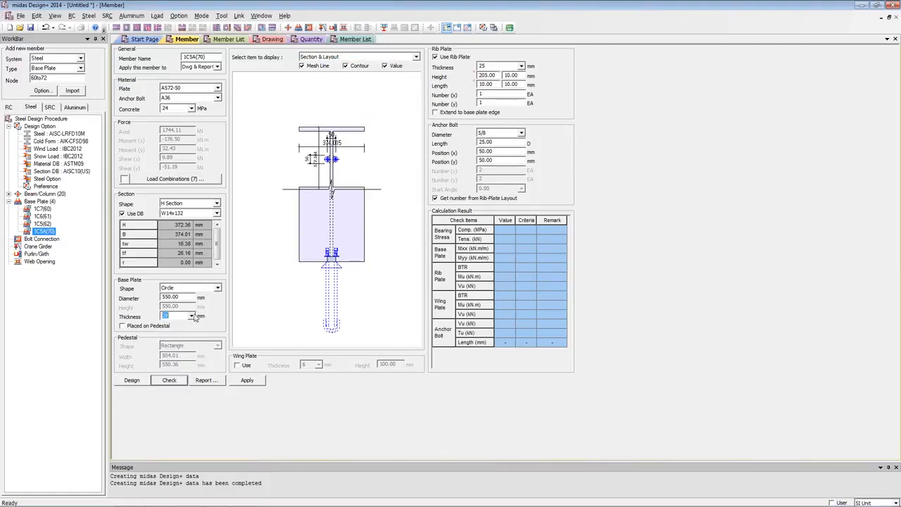
# - Enable the wing plate with a thickness of 9 mm and run the base plate check
pyautogui.click(242, 366)
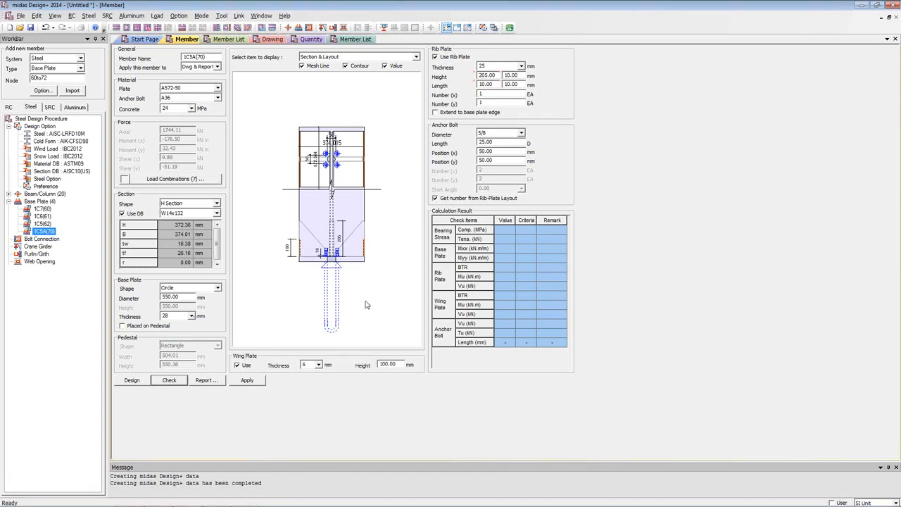
pyautogui.click(318, 364)
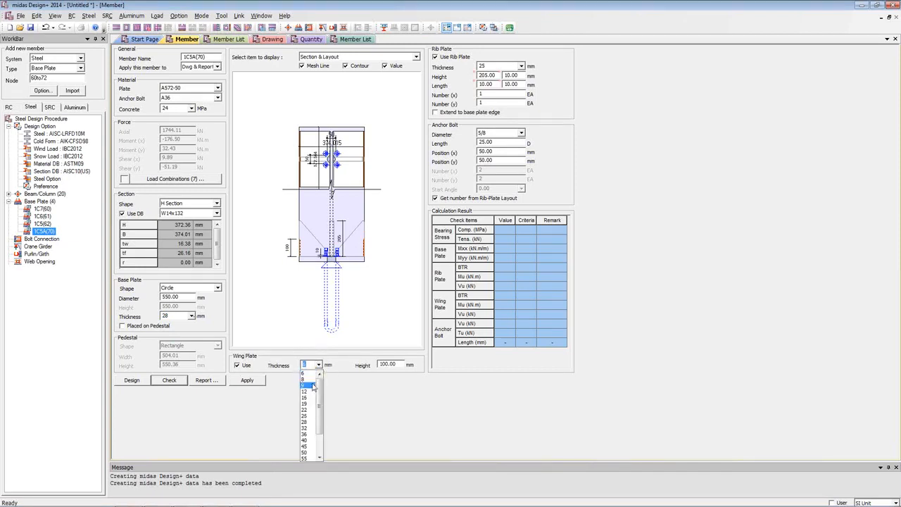
pyautogui.click(314, 387)
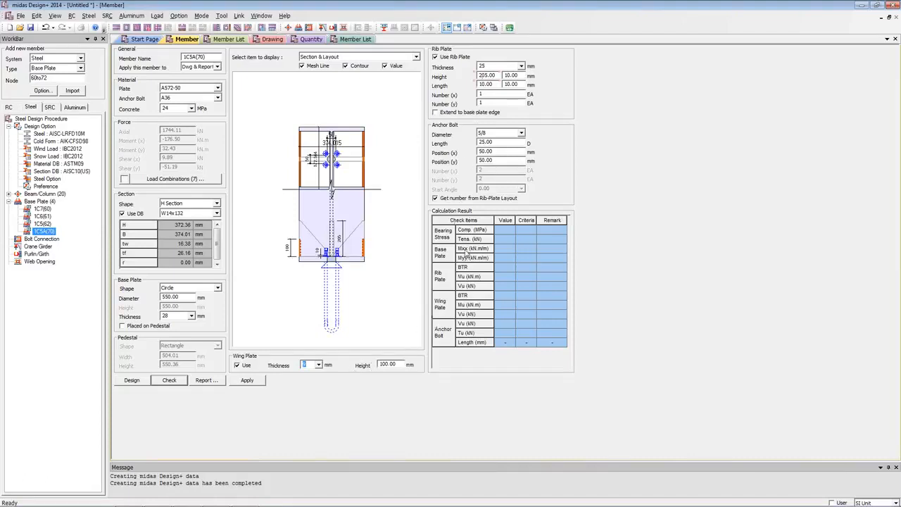
pyautogui.click(170, 383)
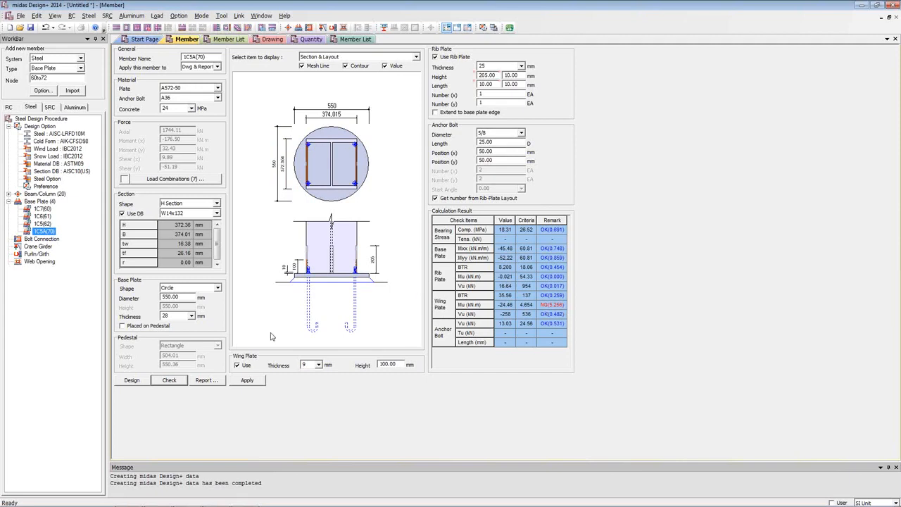
# - Try to run the automatic design of the circular base plate
pyautogui.click(133, 380)
pyautogui.click(497, 291)
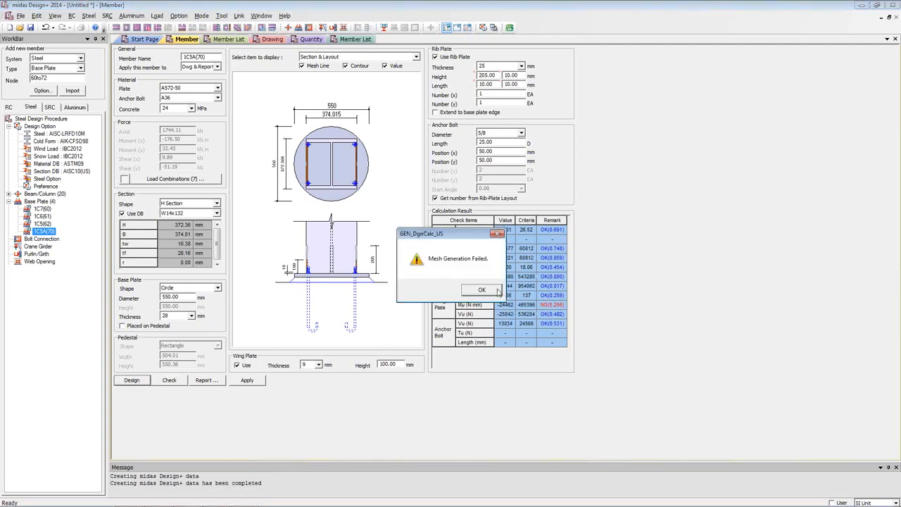
pyautogui.click(495, 291)
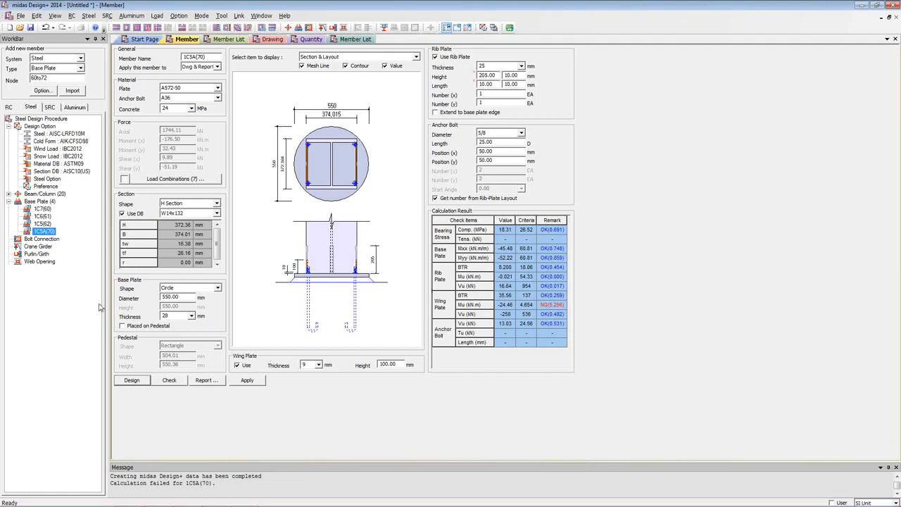
# - Try a base plate diameter of 650 mm and run the check
pyautogui.click(192, 296)
pyautogui.click(192, 295)
pyautogui.click(191, 296)
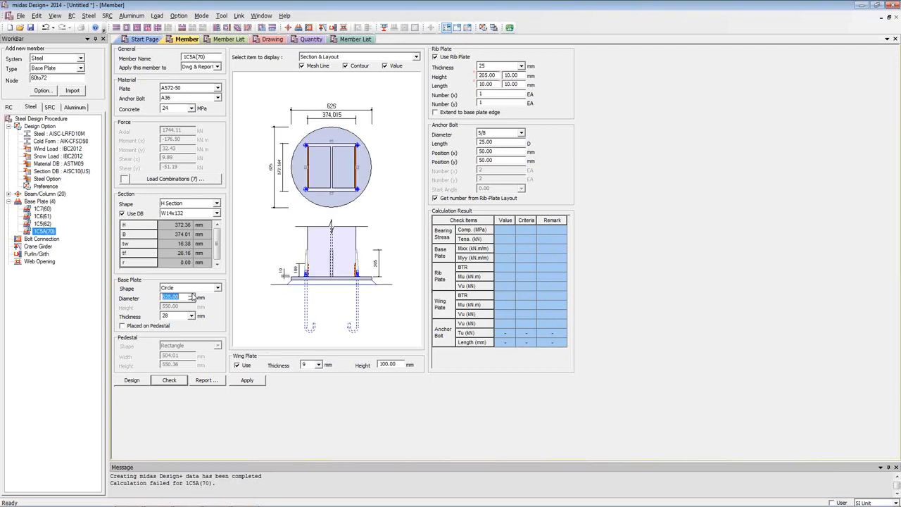
pyautogui.click(191, 295)
pyautogui.click(192, 296)
pyautogui.click(191, 295)
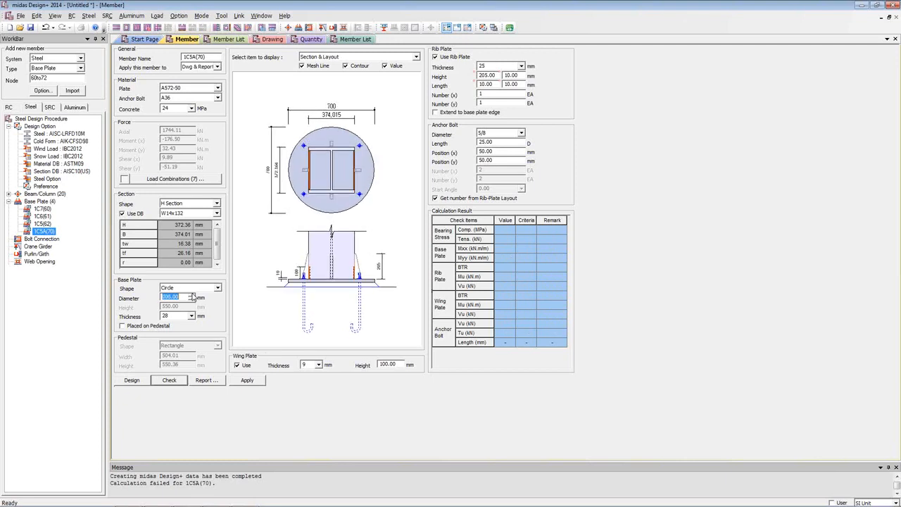
pyautogui.click(191, 300)
pyautogui.click(191, 300)
pyautogui.click(192, 300)
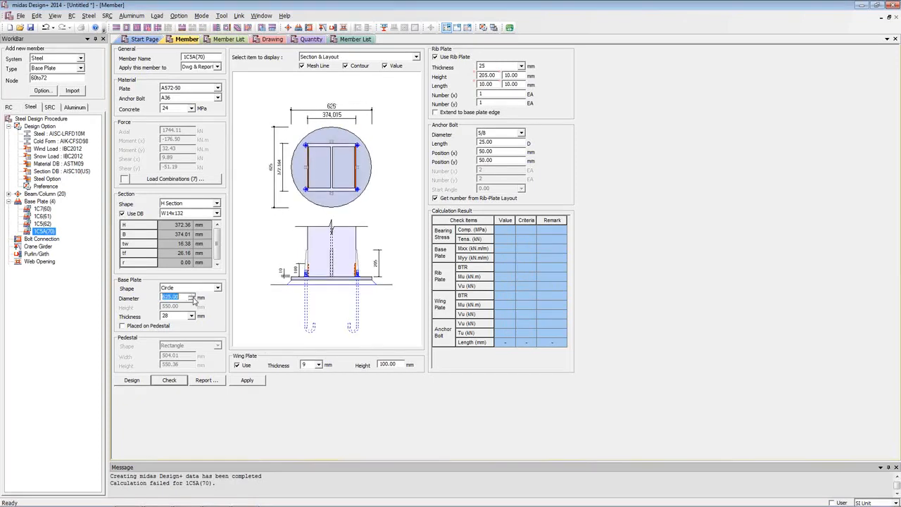
pyautogui.click(192, 295)
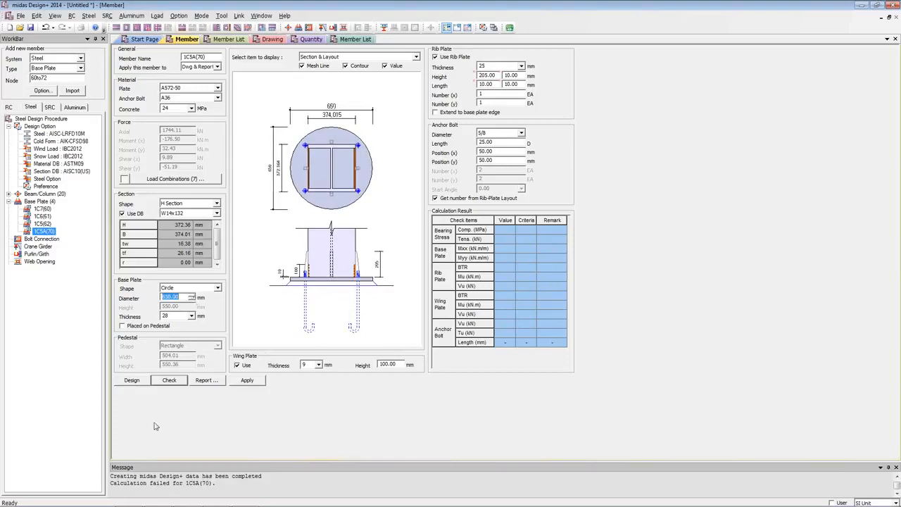
pyautogui.click(169, 380)
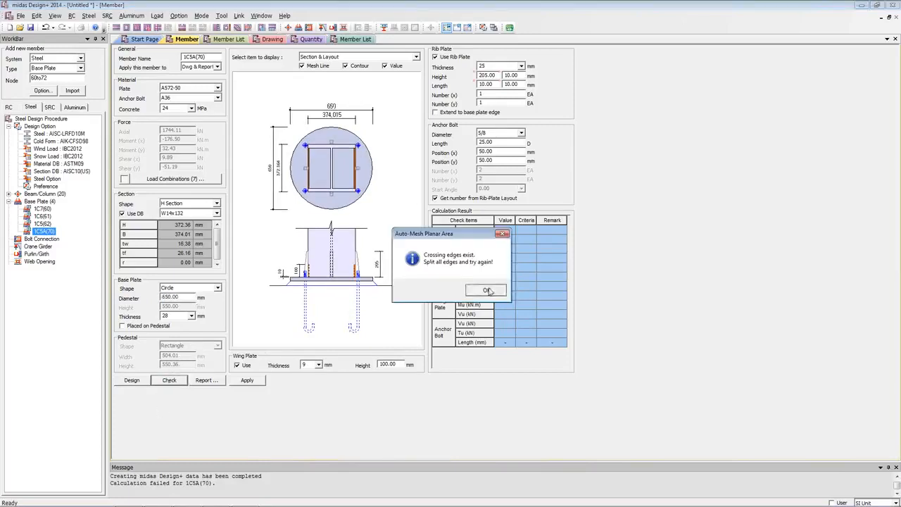
pyautogui.click(482, 290)
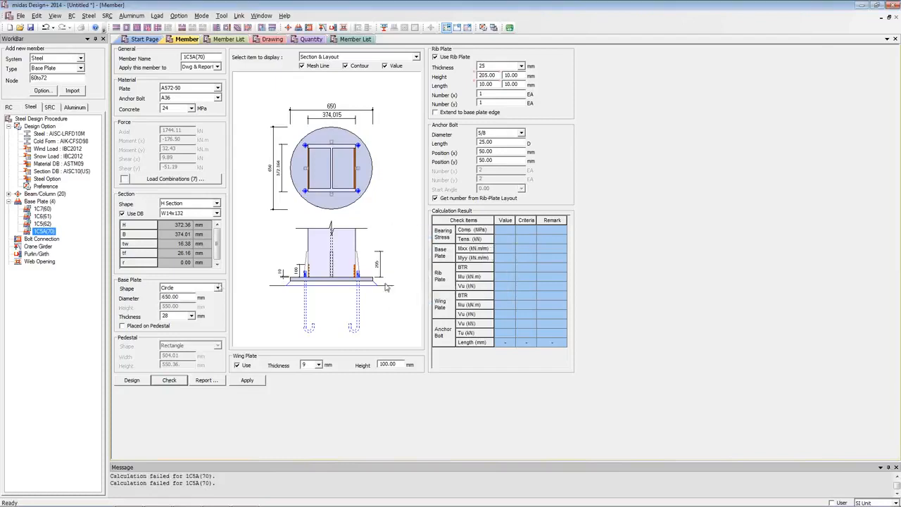
# - Try a base plate diameter of 700 mm and run the check
pyautogui.click(193, 295)
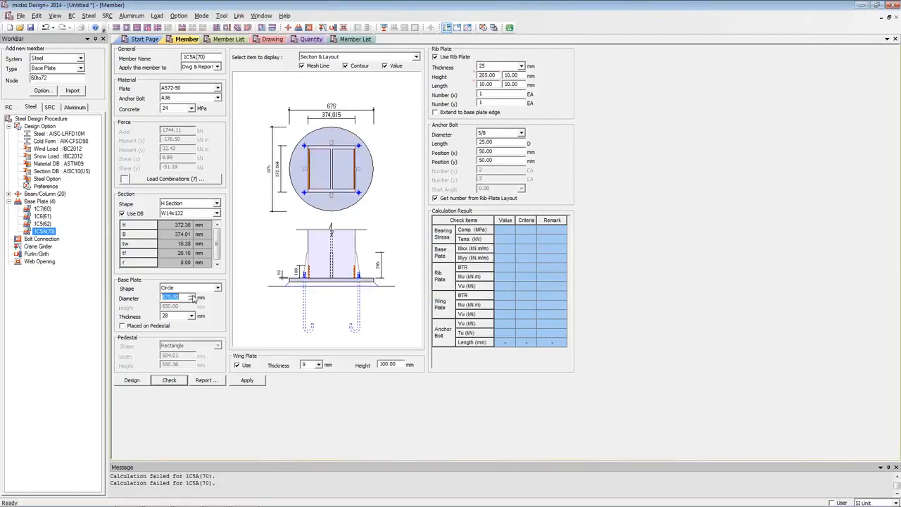
pyautogui.click(193, 296)
pyautogui.click(193, 297)
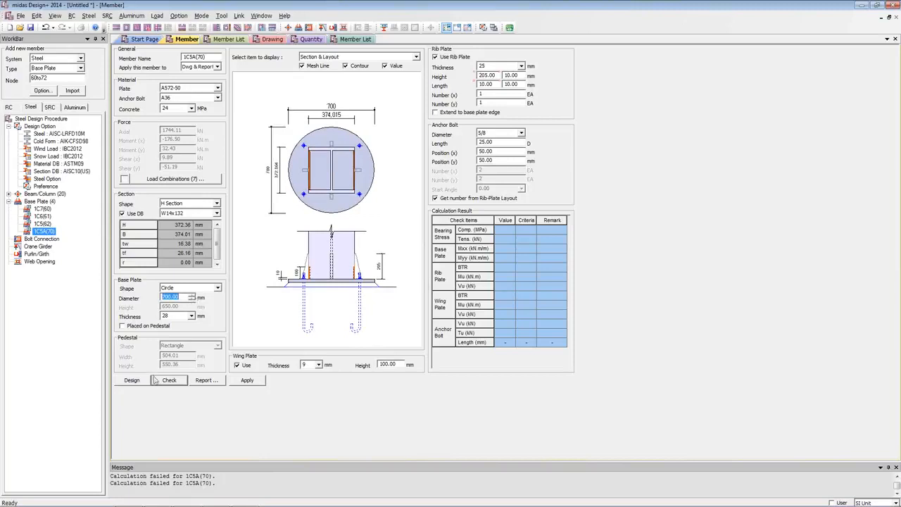
pyautogui.click(177, 382)
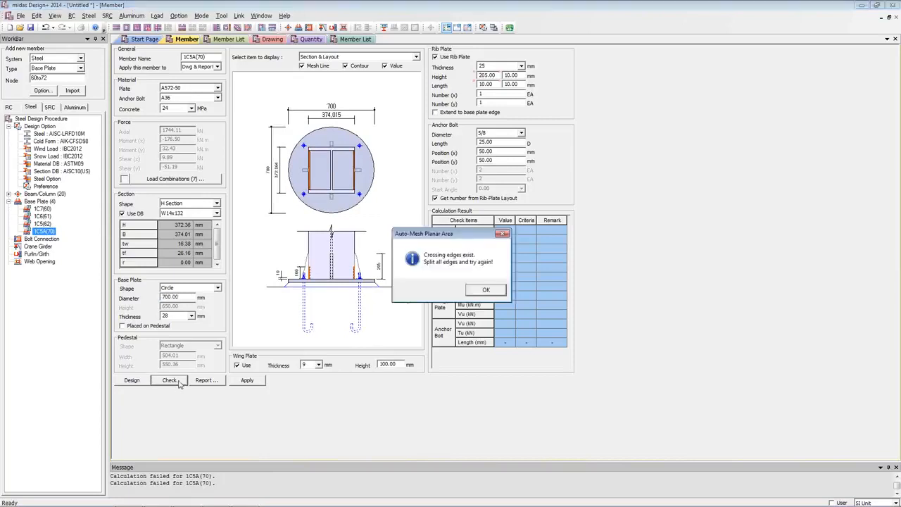
pyautogui.click(486, 291)
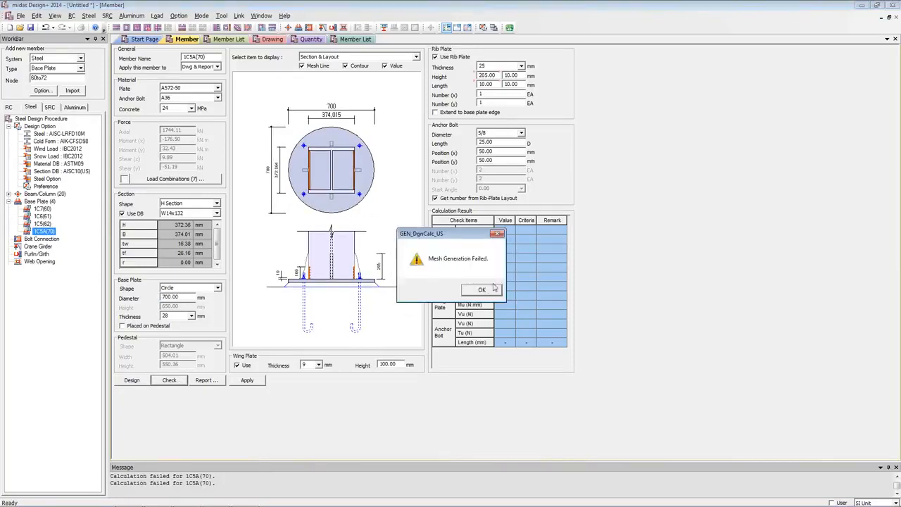
pyautogui.click(481, 290)
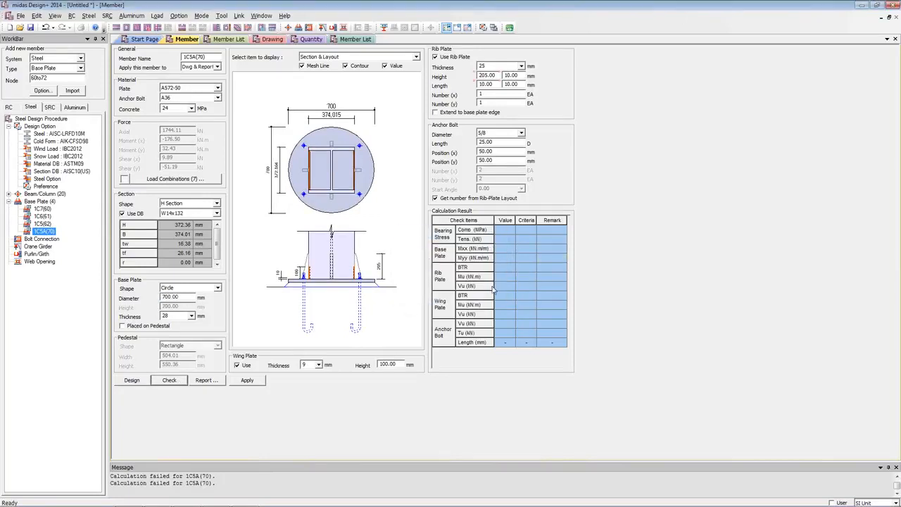
# - Set the base plate diameter to 775 mm and check the plate
pyautogui.click(205, 288)
pyautogui.click(202, 298)
pyautogui.click(192, 295)
pyautogui.click(192, 296)
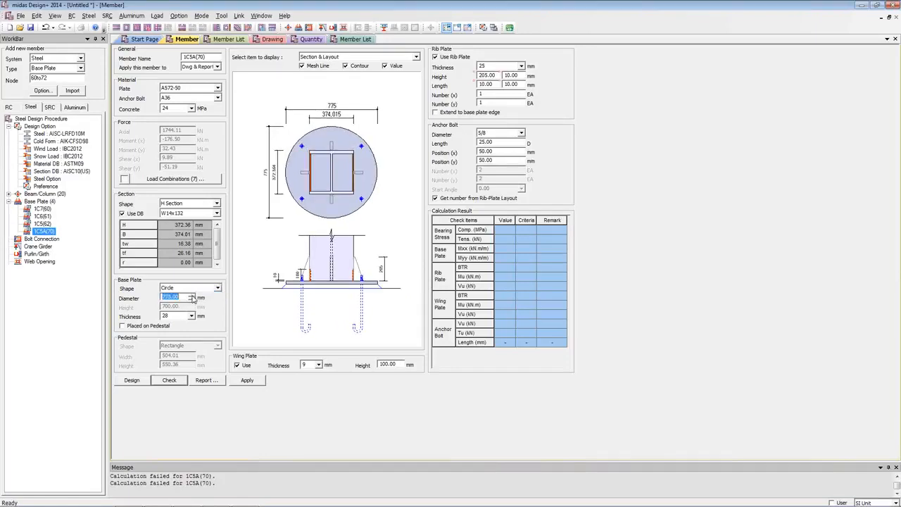
pyautogui.click(175, 380)
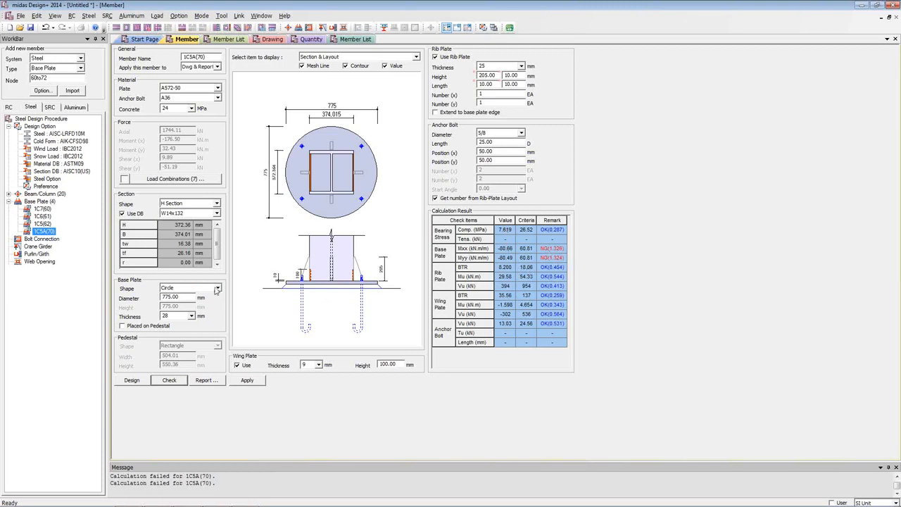
# - Set the base plate thickness to 36 mm and rerun the check
pyautogui.click(191, 317)
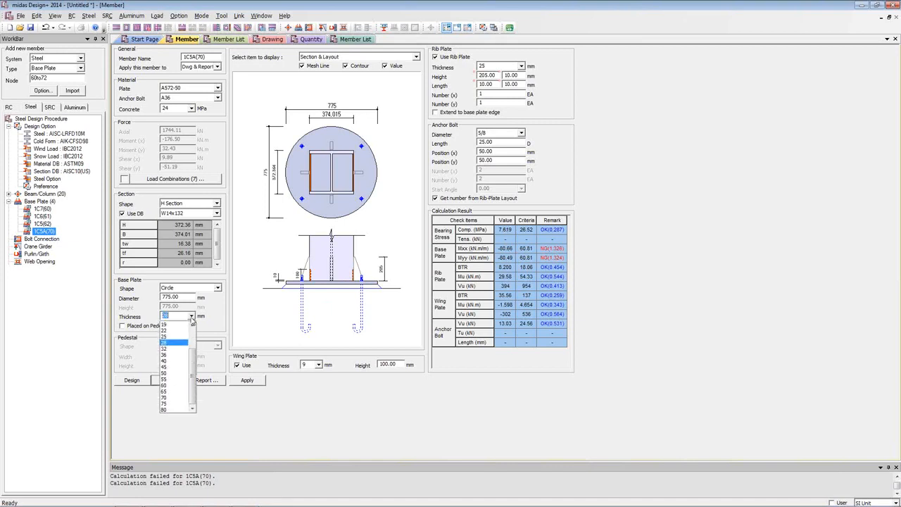
pyautogui.click(169, 357)
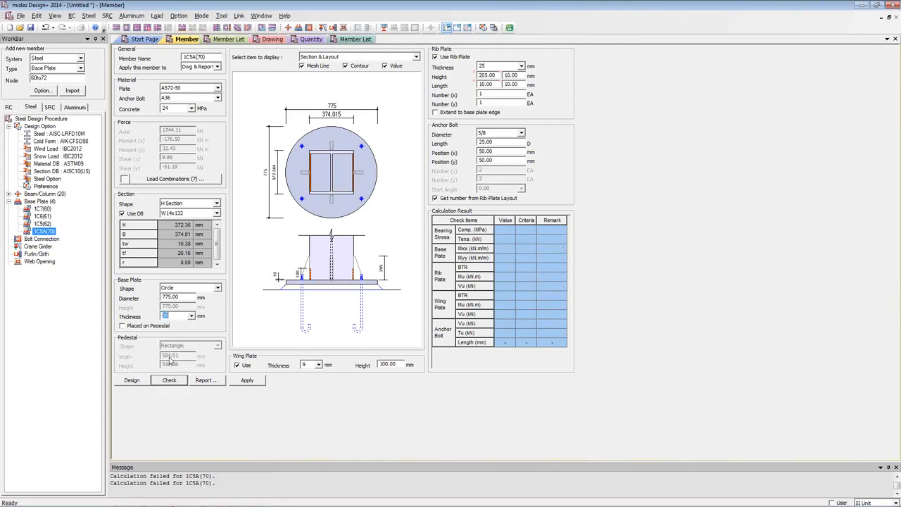
pyautogui.click(166, 386)
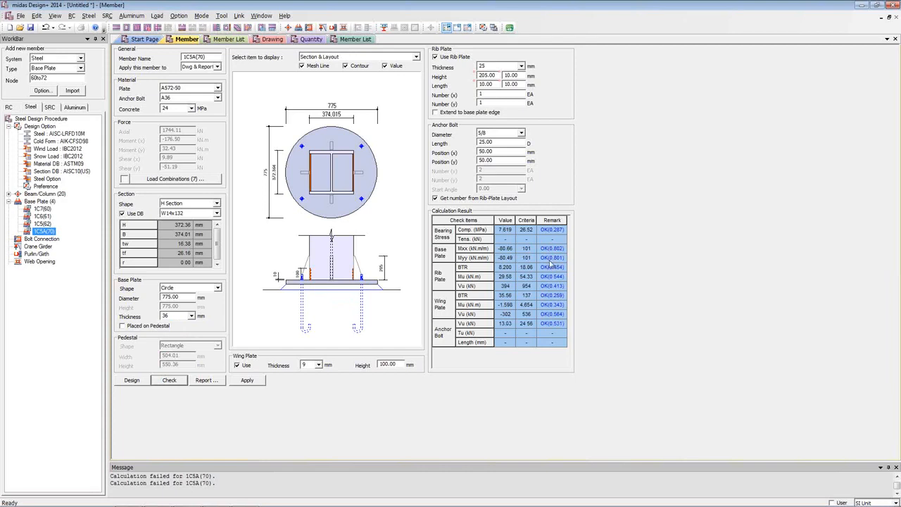
# - Look through the available anchor bolt diameters, keeping 5/8, and go to the bolt's x position value
pyautogui.click(520, 133)
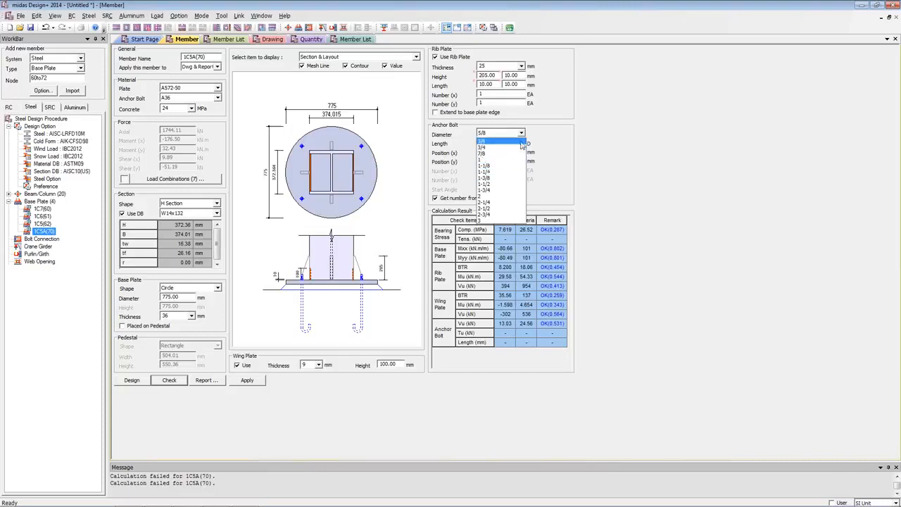
pyautogui.click(522, 142)
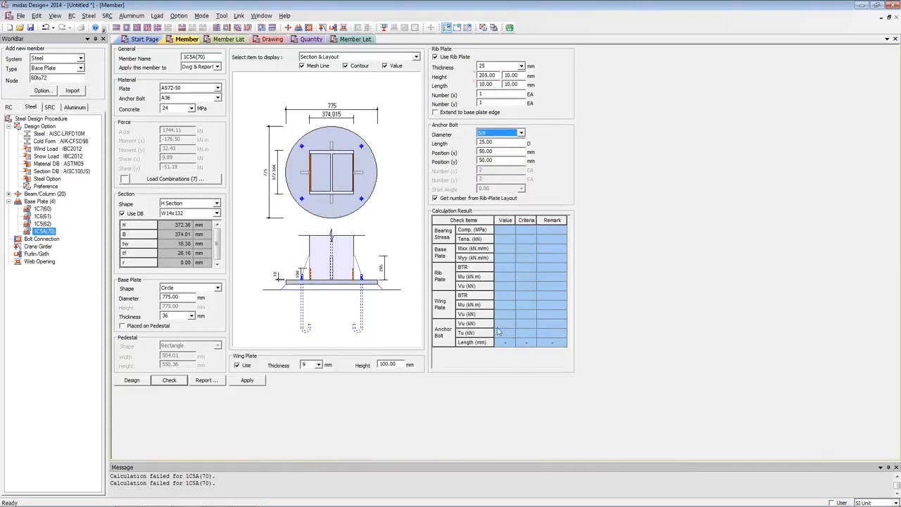
pyautogui.click(513, 152)
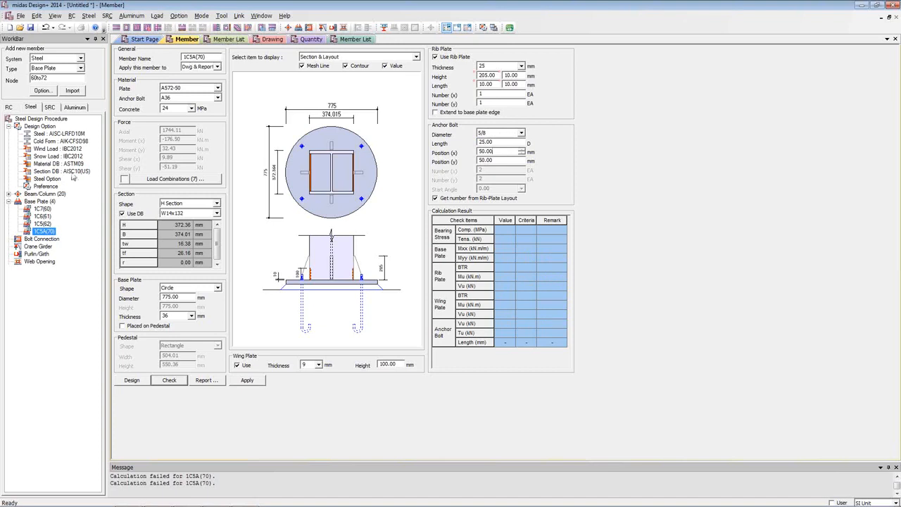
# - View the base plate member list and create the steel base plate drawing
pyautogui.click(218, 42)
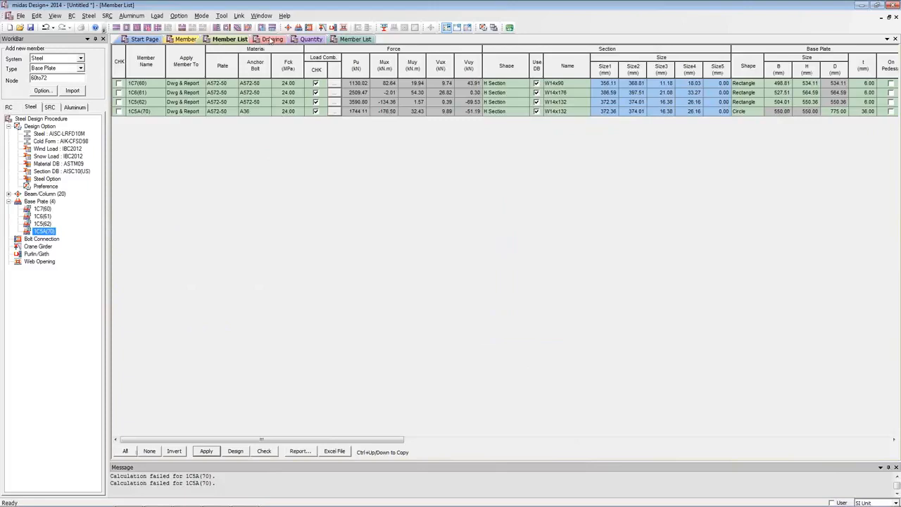
pyautogui.click(271, 40)
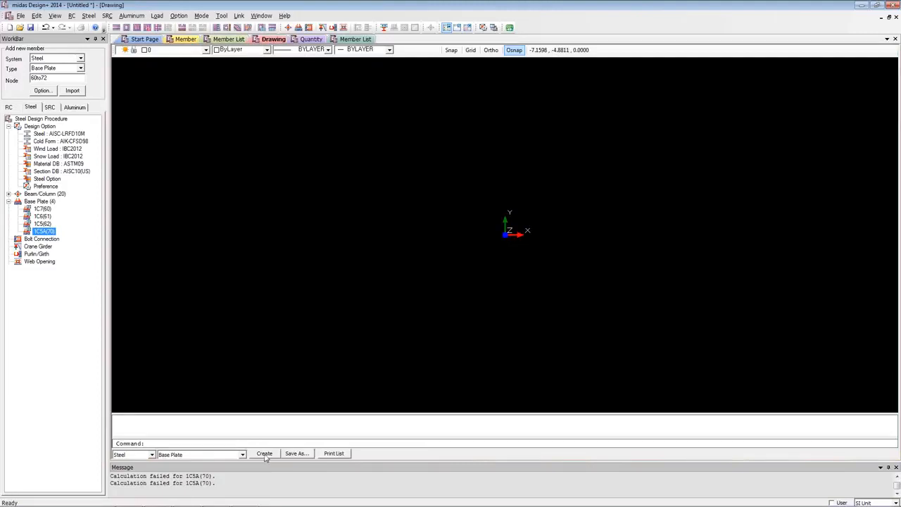
pyautogui.click(265, 454)
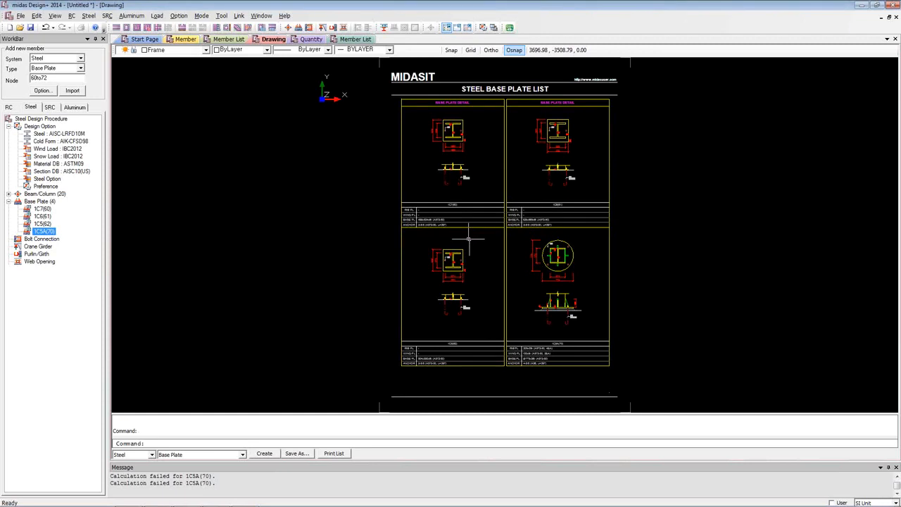
# - Examine the plan, elevation and plate table details of all four base plates in the steel base plate list drawing
pyautogui.write('zoom')
pyautogui.press('Return')
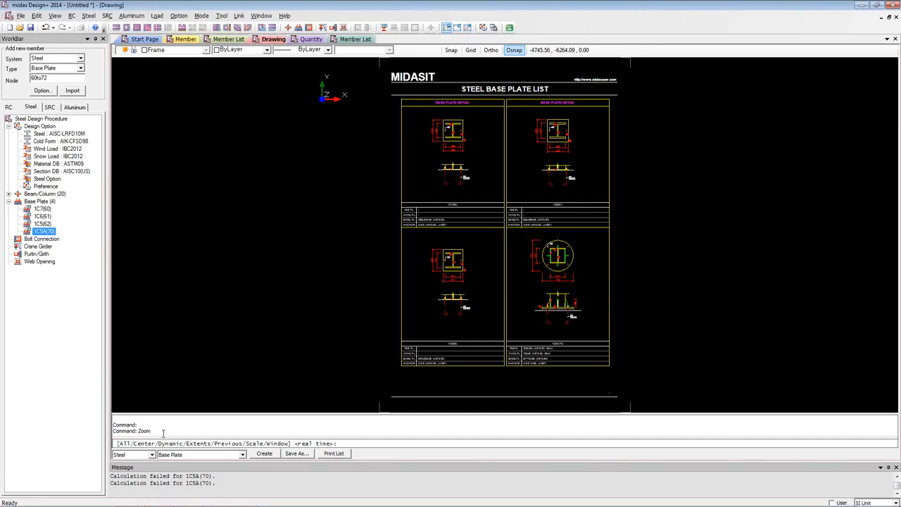
pyautogui.write('a')
pyautogui.press('Return')
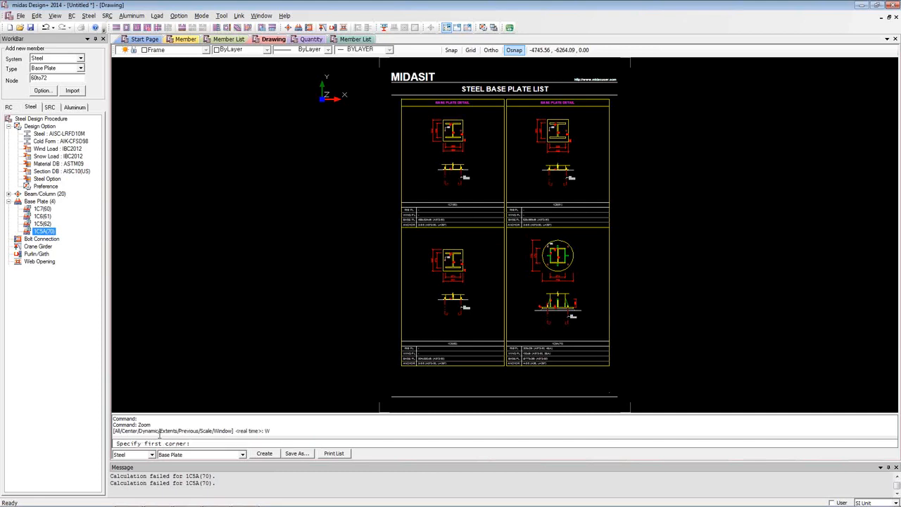
pyautogui.click(377, 124)
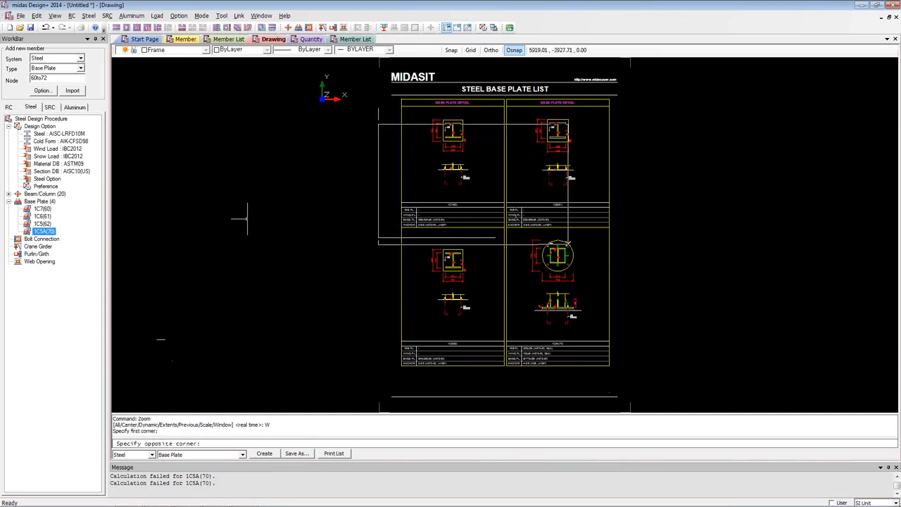
pyautogui.click(563, 247)
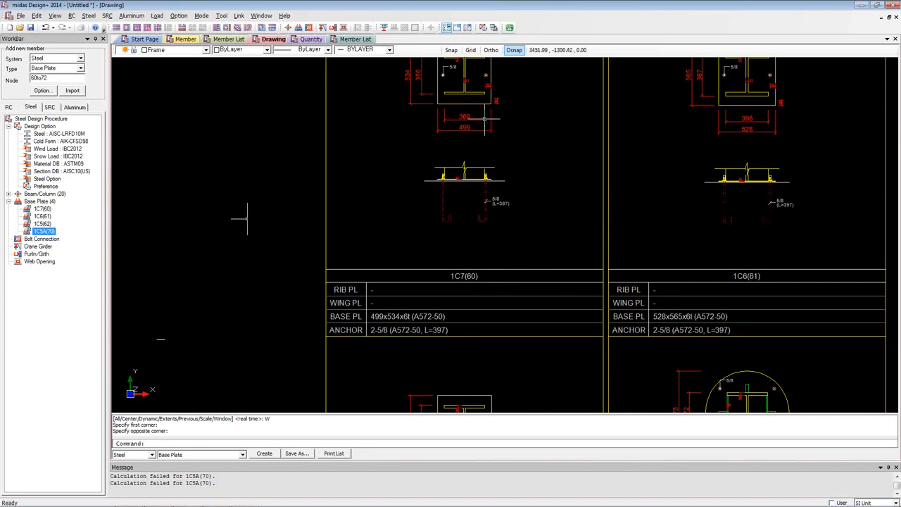
pyautogui.moveTo(543, 182); pyautogui.dragTo(559, 100, button='middle')
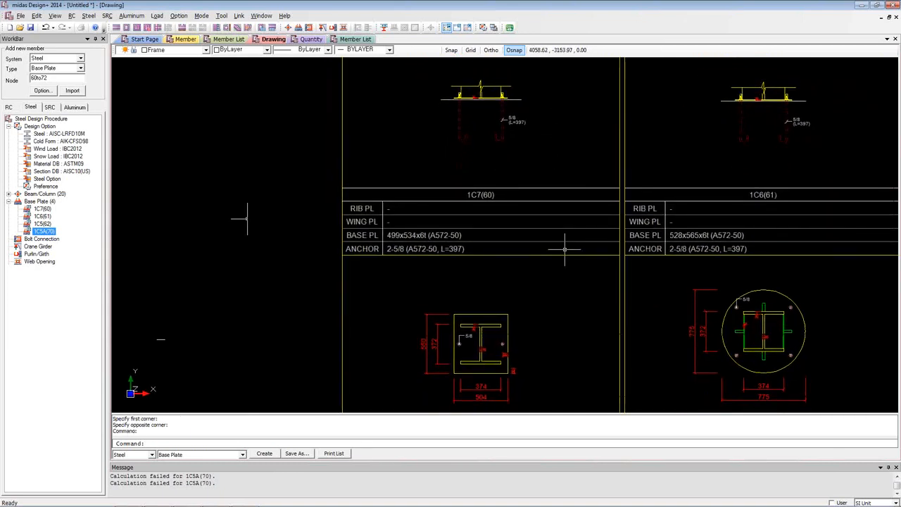
pyautogui.moveTo(558, 246)
pyautogui.mouseDown(button='middle')
pyautogui.moveTo(430, 194)
pyautogui.moveTo(435, 188)
pyautogui.mouseUp(button='middle')
pyautogui.moveTo(634, 354)
pyautogui.mouseDown(button='middle')
pyautogui.moveTo(528, 259)
pyautogui.moveTo(599, 185)
pyautogui.moveTo(598, 159)
pyautogui.mouseUp(button='middle')
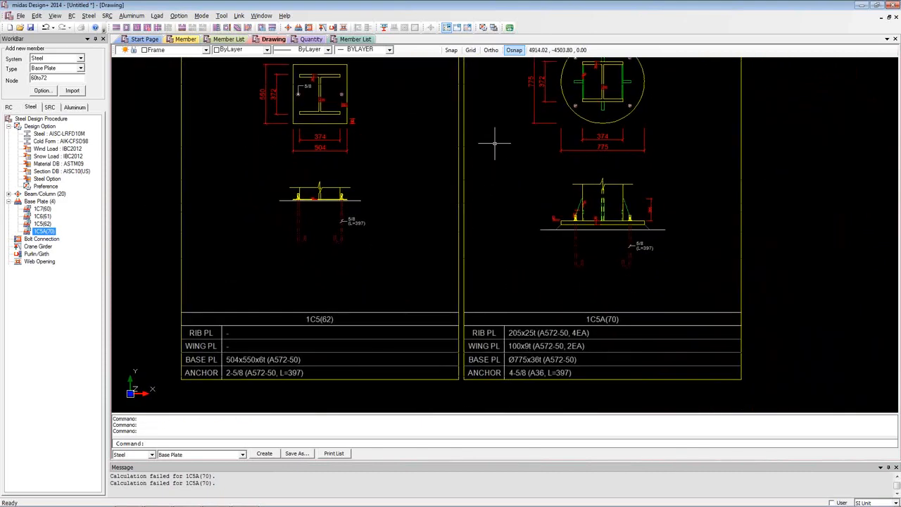
pyautogui.moveTo(495, 139)
pyautogui.mouseDown(button='middle')
pyautogui.moveTo(476, 143)
pyautogui.moveTo(470, 294)
pyautogui.mouseUp(button='middle')
pyautogui.moveTo(461, 119)
pyautogui.mouseDown(button='middle')
pyautogui.moveTo(461, 171)
pyautogui.moveTo(481, 241)
pyautogui.mouseUp(button='middle')
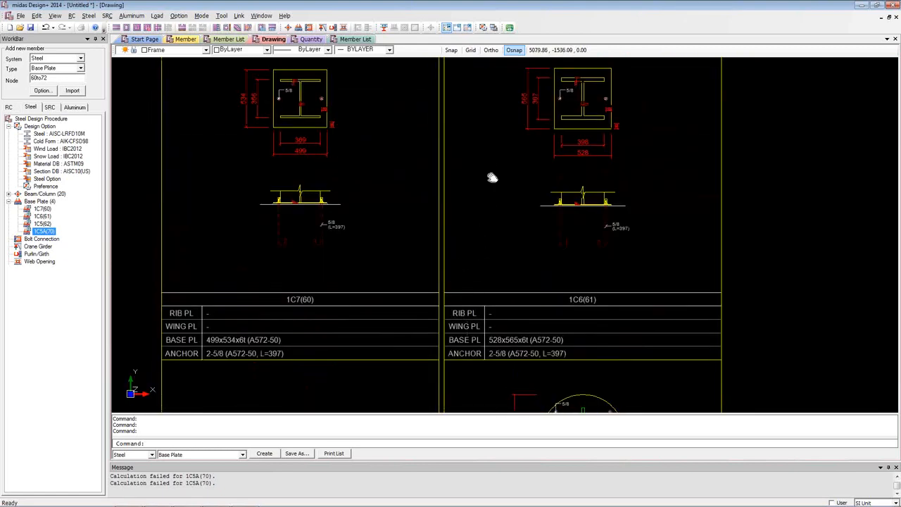
pyautogui.moveTo(490, 177)
pyautogui.mouseDown(button='middle')
pyautogui.moveTo(495, 392)
pyautogui.moveTo(499, 362)
pyautogui.moveTo(528, 317)
pyautogui.moveTo(513, 204)
pyautogui.mouseUp(button='middle')
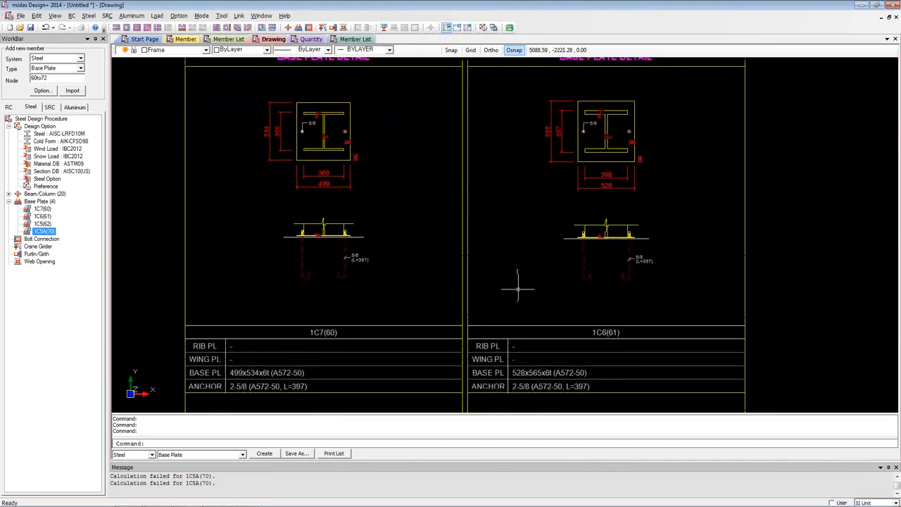
pyautogui.moveTo(527, 325); pyautogui.dragTo(499, 167, button='middle')
pyautogui.moveTo(524, 273); pyautogui.dragTo(497, 188, button='middle')
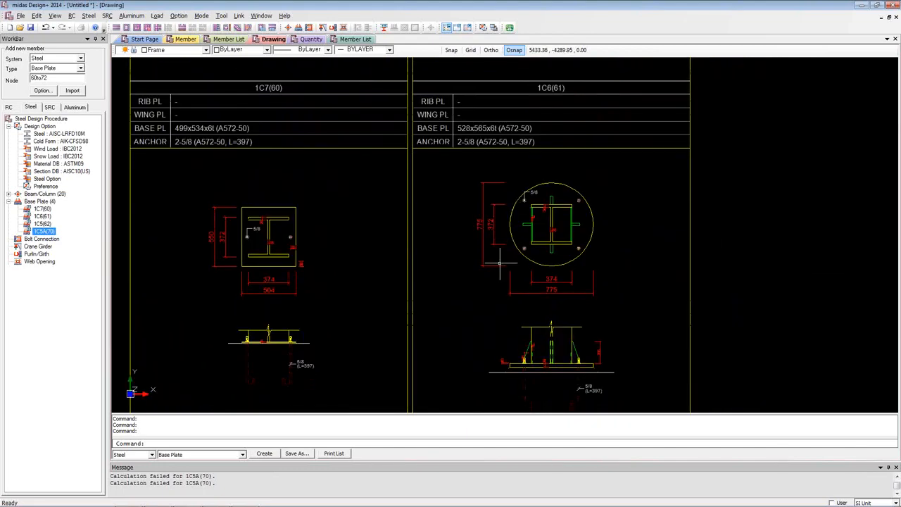
pyautogui.moveTo(500, 264); pyautogui.dragTo(541, 175, button='middle')
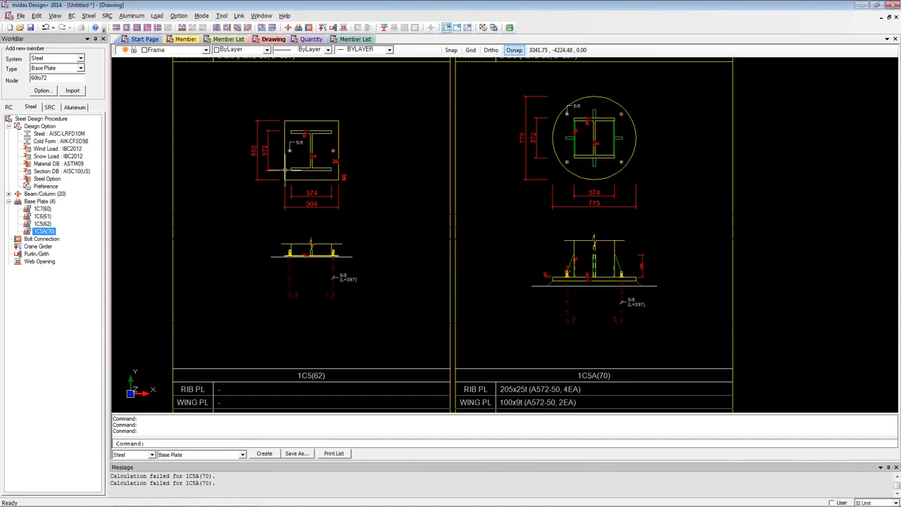
pyautogui.click(474, 181)
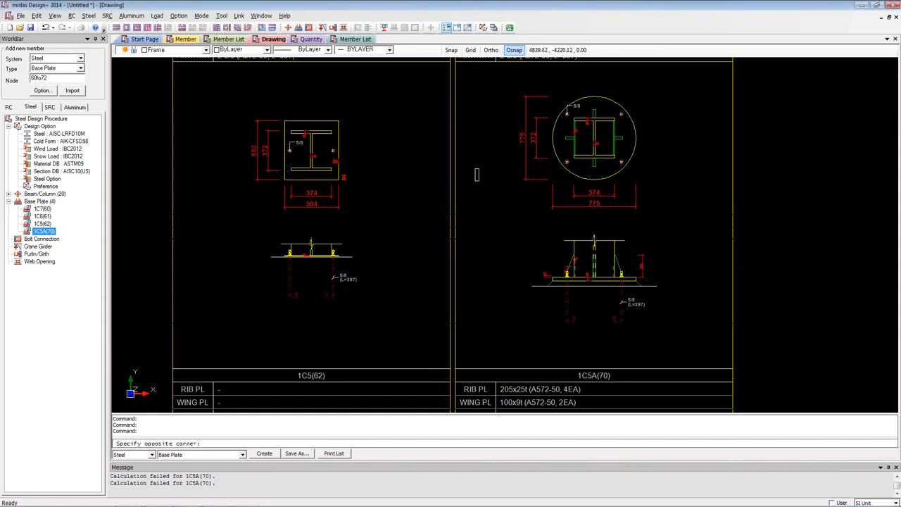
pyautogui.click(664, 102)
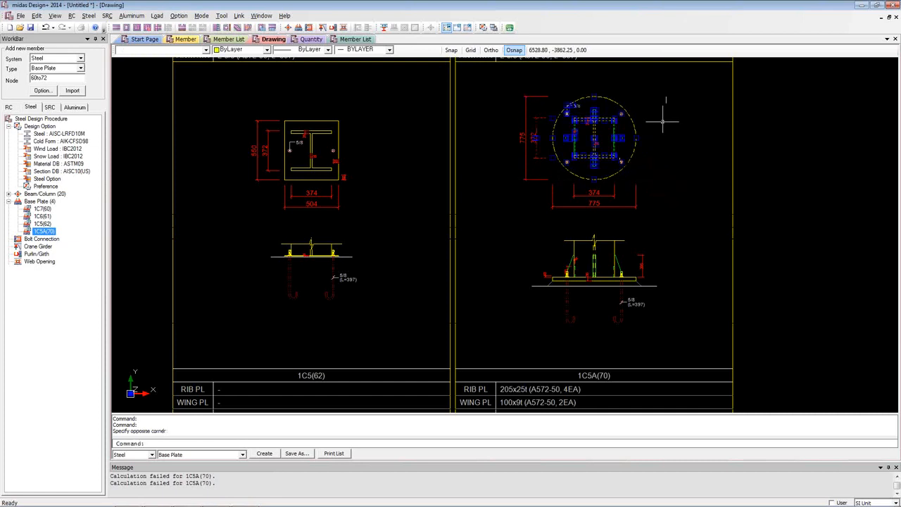
pyautogui.press('Escape')
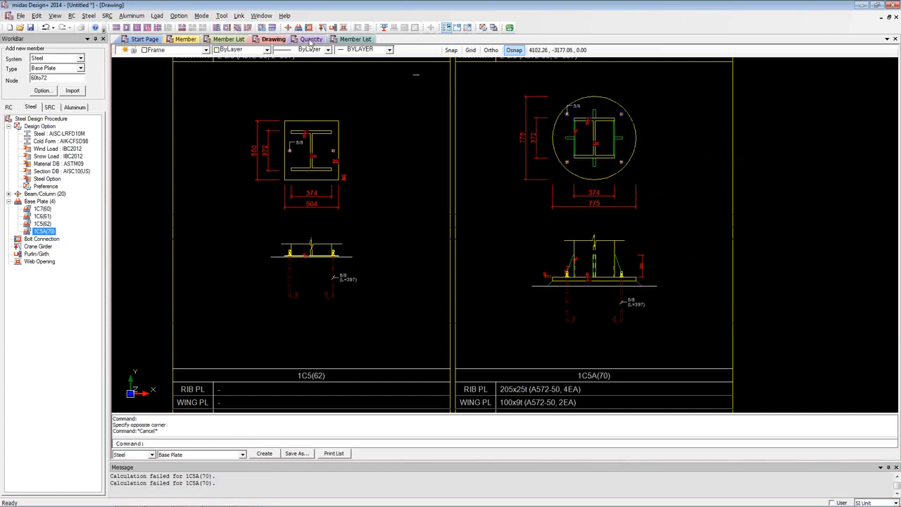
# - Look at the base plate member list and return to the start page
pyautogui.click(355, 40)
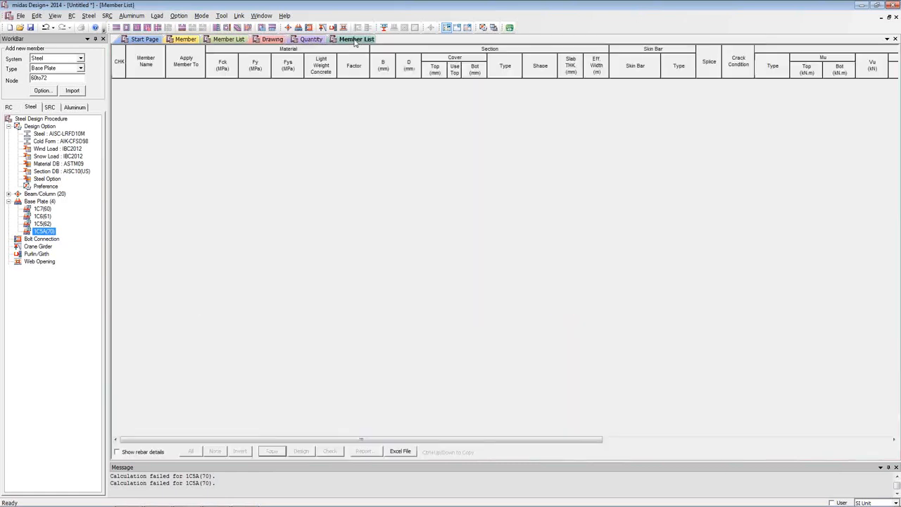
pyautogui.click(225, 41)
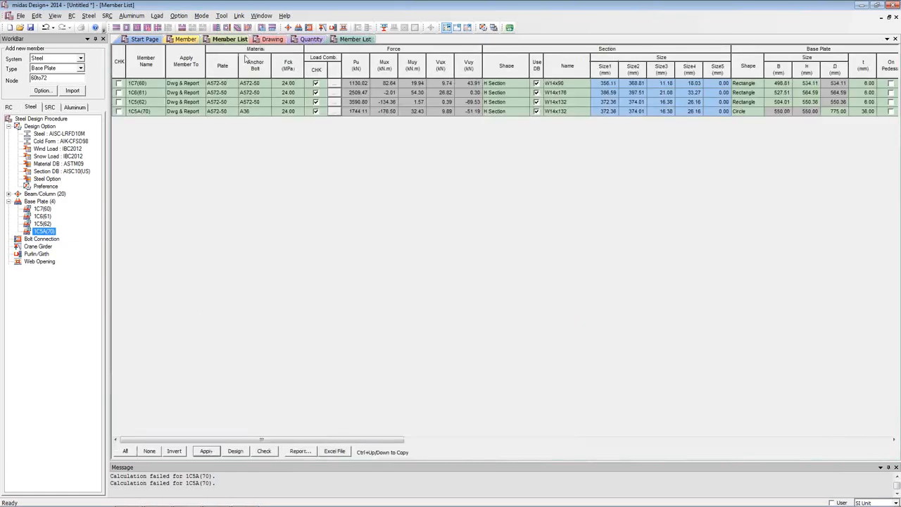
pyautogui.click(28, 240)
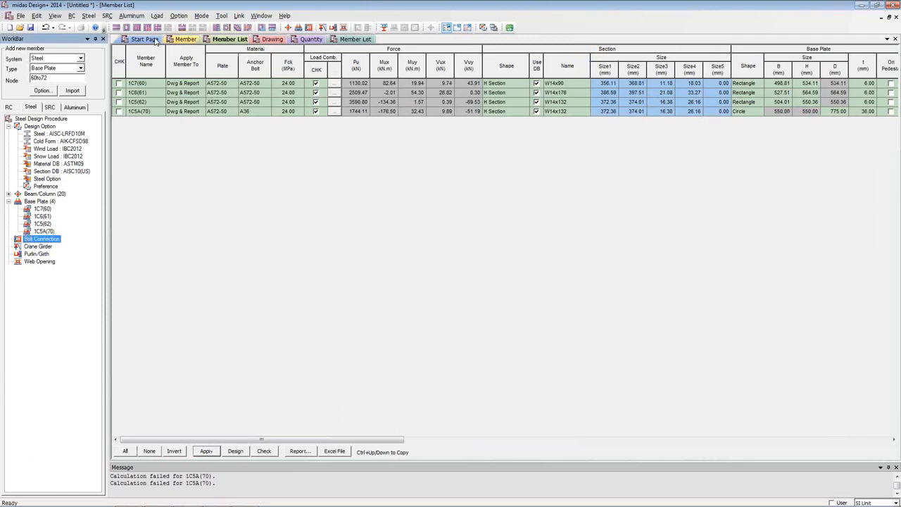
pyautogui.click(155, 40)
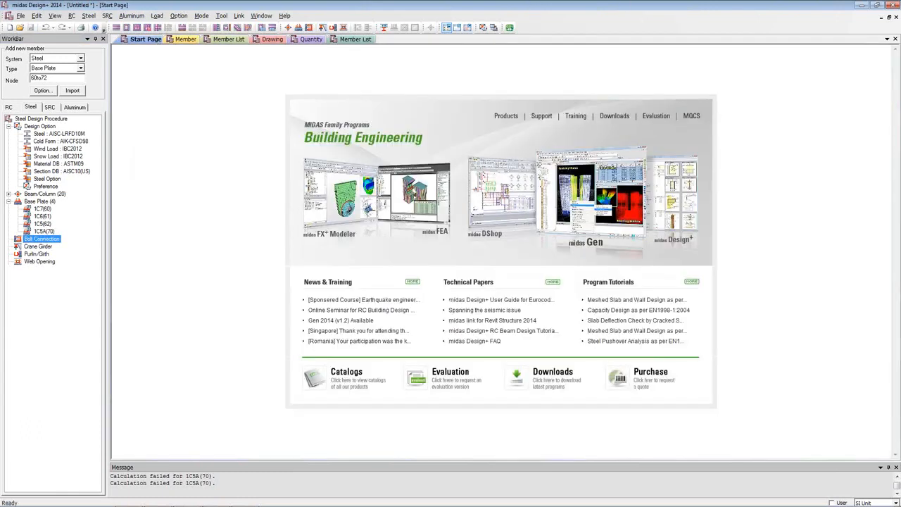
# - Switch to midas Gen and window-select the beams and columns in the upper storeys of the low-rise wing
pyautogui.moveTo(10, 504)
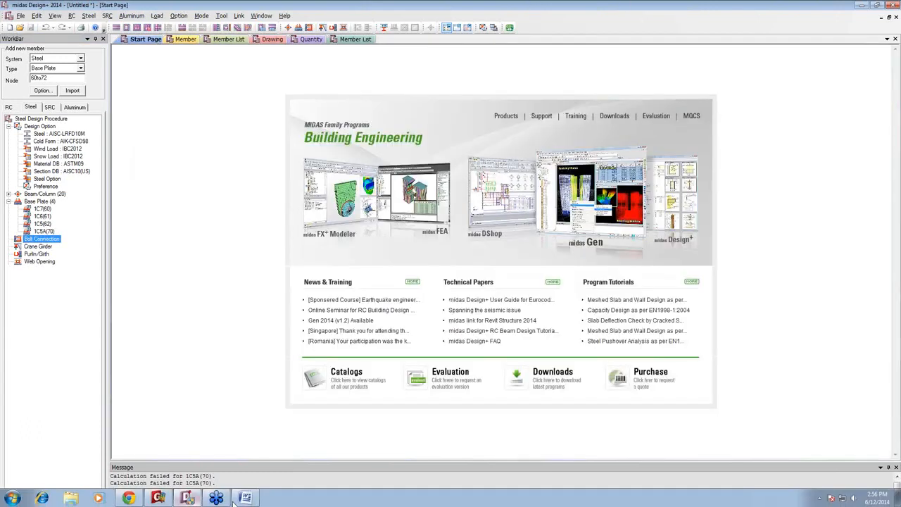
pyautogui.click(159, 498)
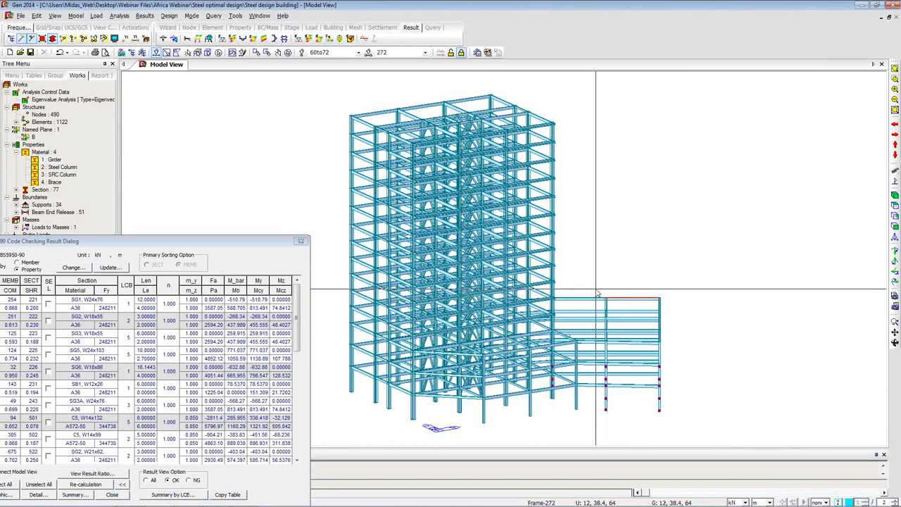
pyautogui.moveTo(579, 292); pyautogui.dragTo(666, 347)
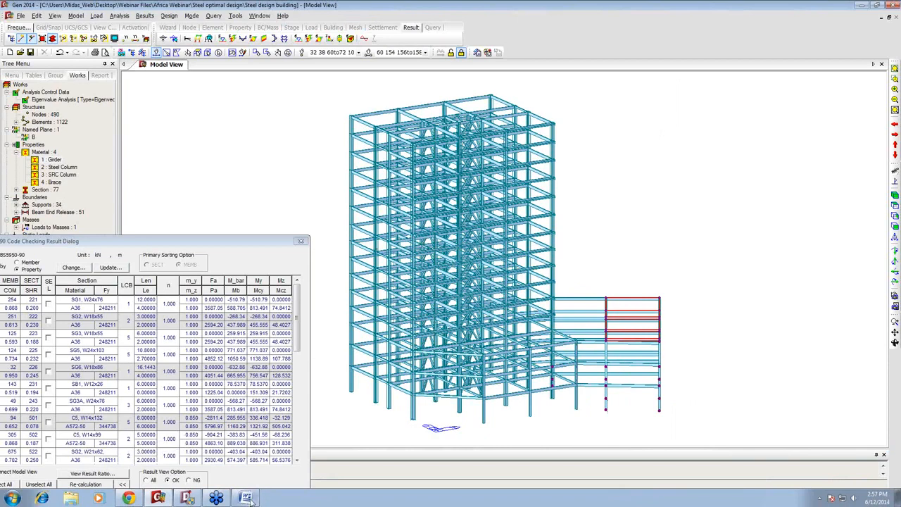
# - Switch back to midas Design+ and import the selected members as steel bolt connections, accepting the differing design code
pyautogui.click(188, 497)
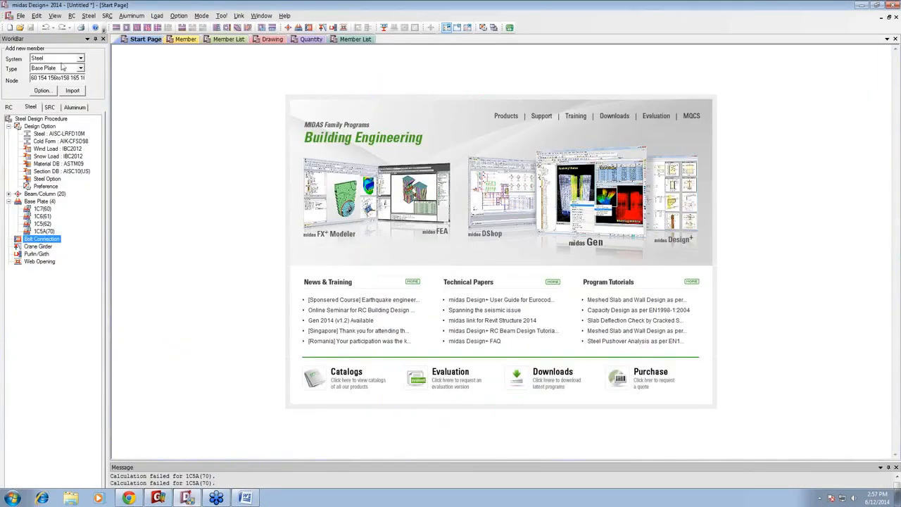
pyautogui.click(80, 68)
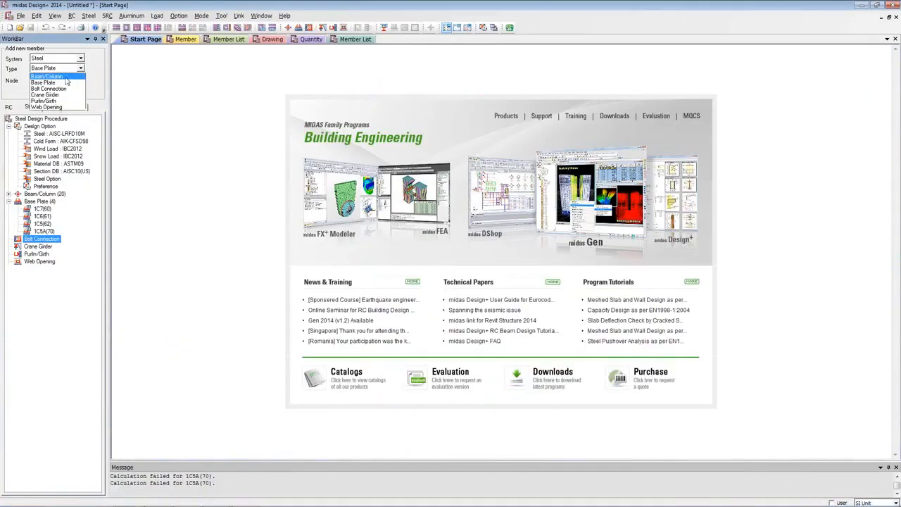
pyautogui.click(49, 88)
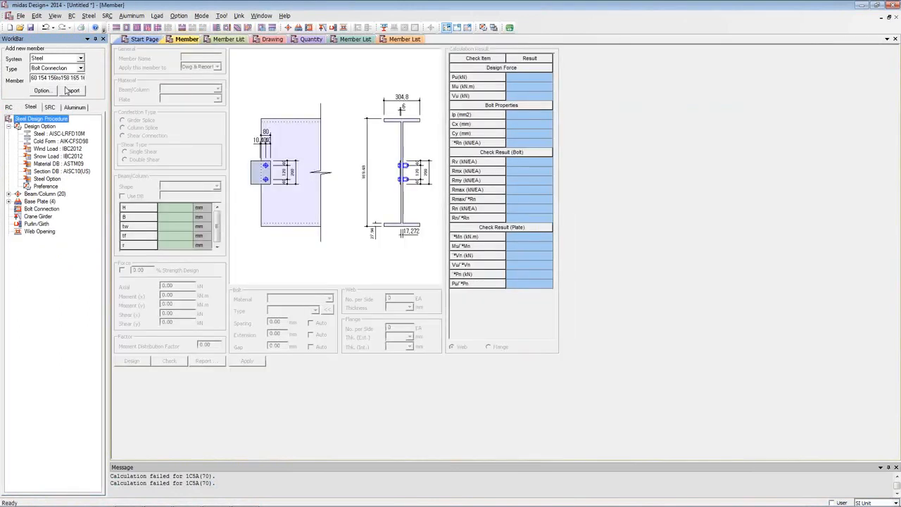
pyautogui.click(72, 91)
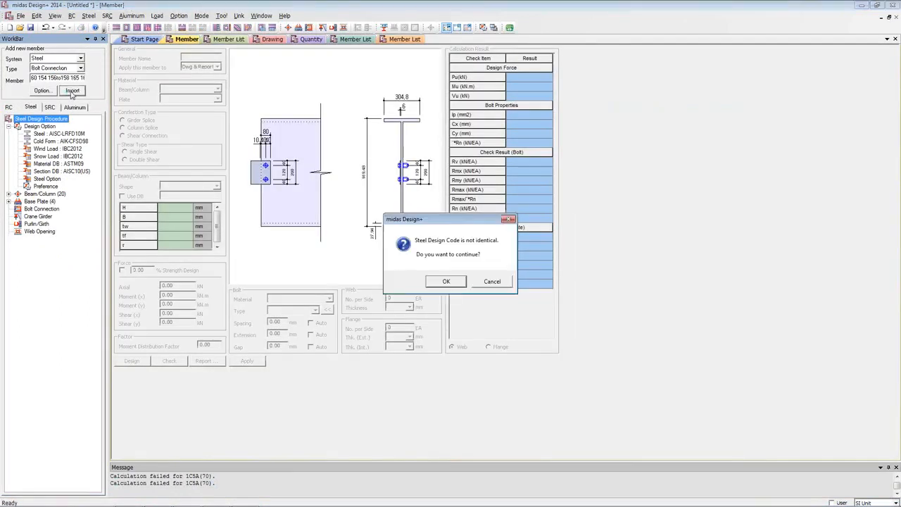
pyautogui.click(443, 281)
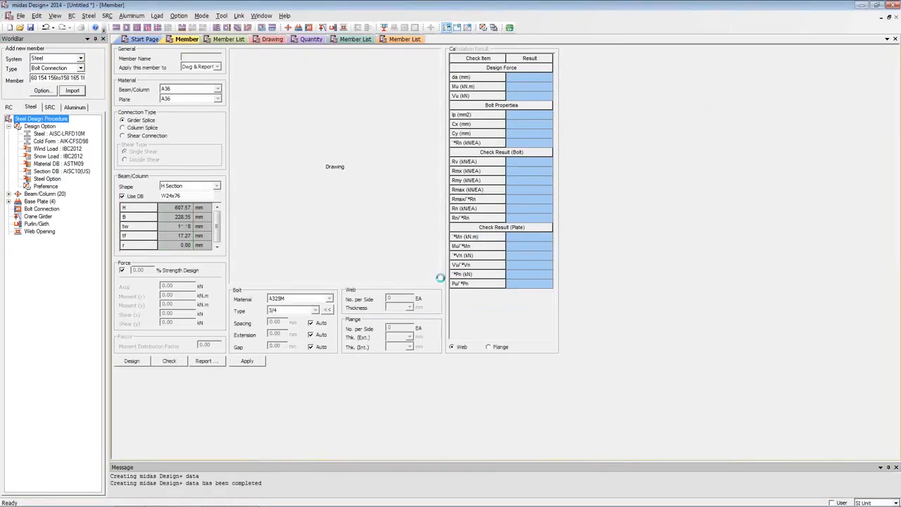
# - Open bolt connection 2~4SG1(60) and design it as a girder splice, keeping A36 beam material and A325M bolts
pyautogui.click(9, 210)
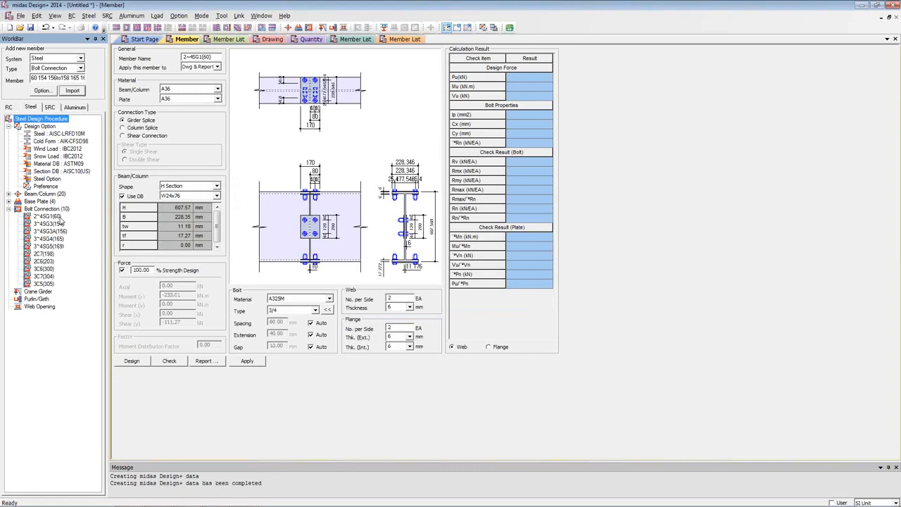
pyautogui.click(57, 217)
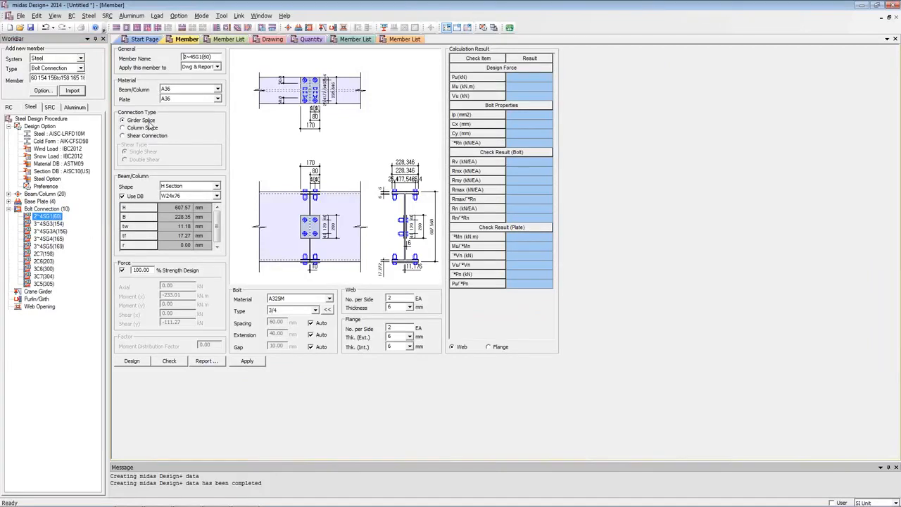
pyautogui.click(209, 93)
pyautogui.click(210, 92)
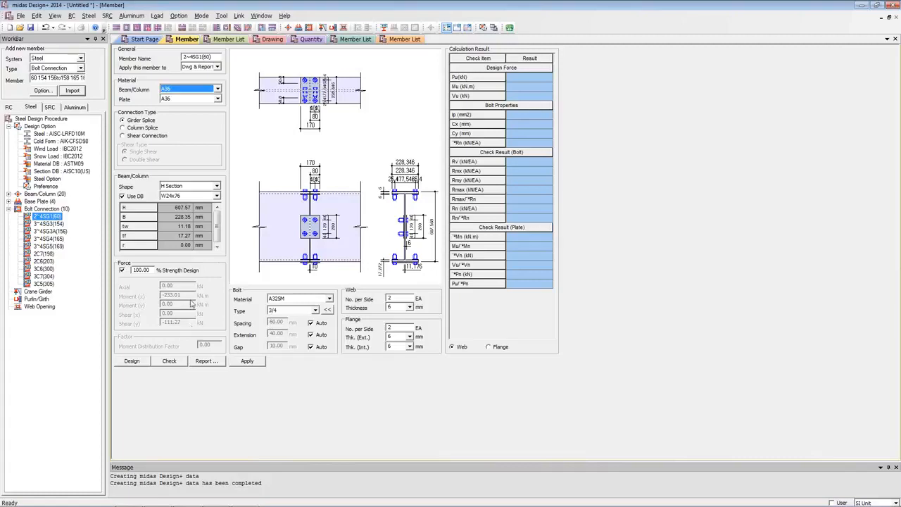
pyautogui.click(305, 301)
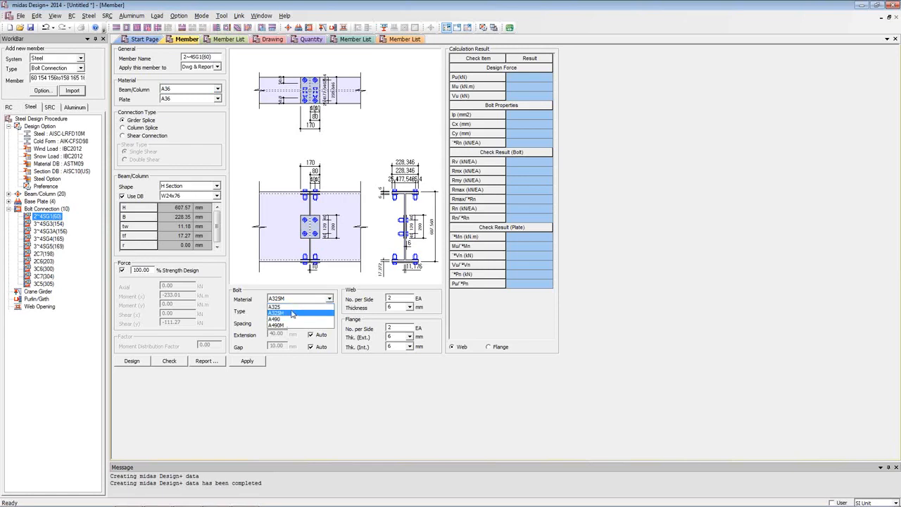
pyautogui.click(293, 312)
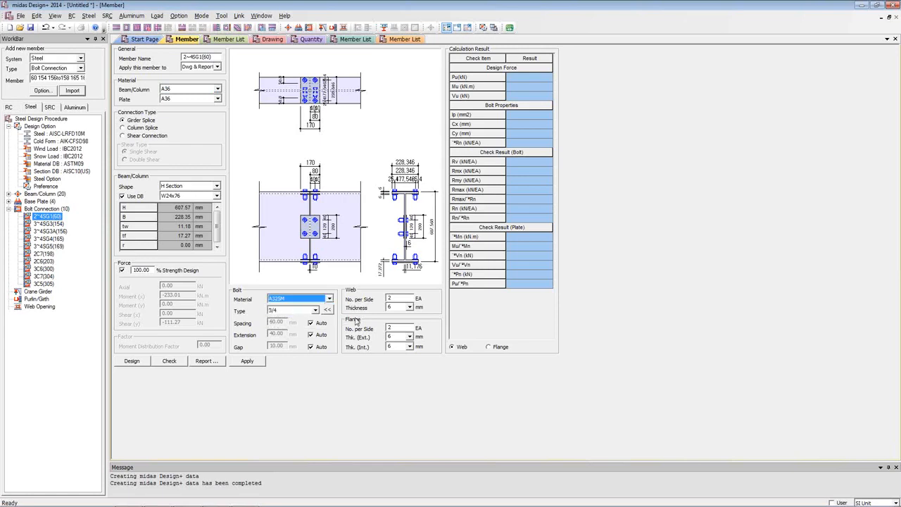
pyautogui.click(132, 361)
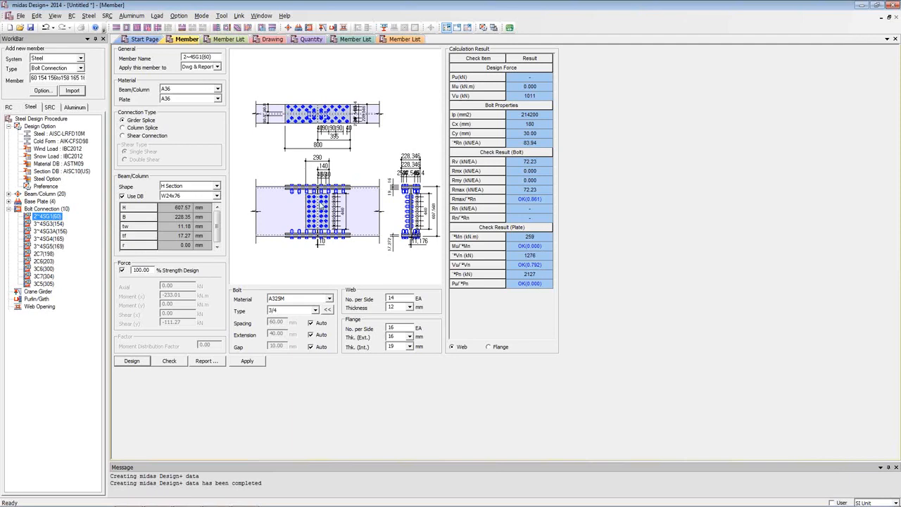
# - Set the web bolts per side of girder splice 2~4SG1(60) to 10 and run the check
pyautogui.click(401, 298)
pyautogui.click(410, 301)
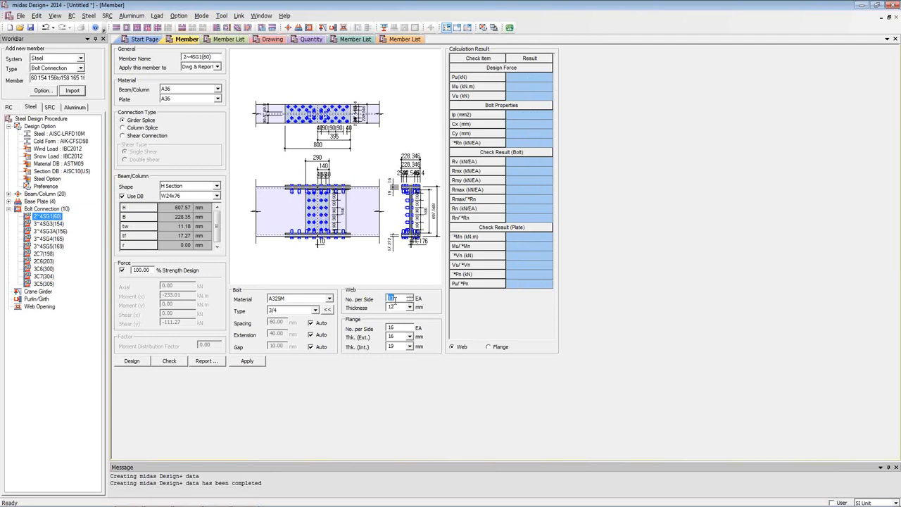
pyautogui.click(411, 302)
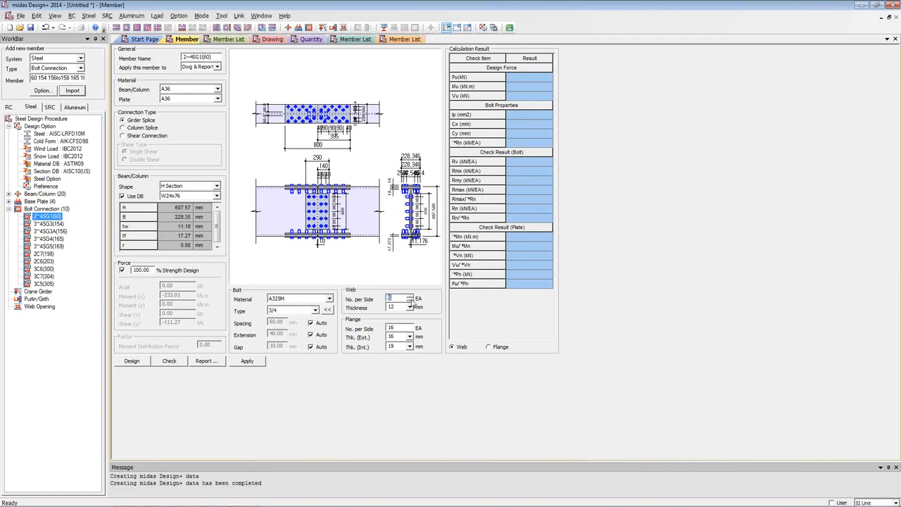
pyautogui.click(411, 296)
pyautogui.click(169, 361)
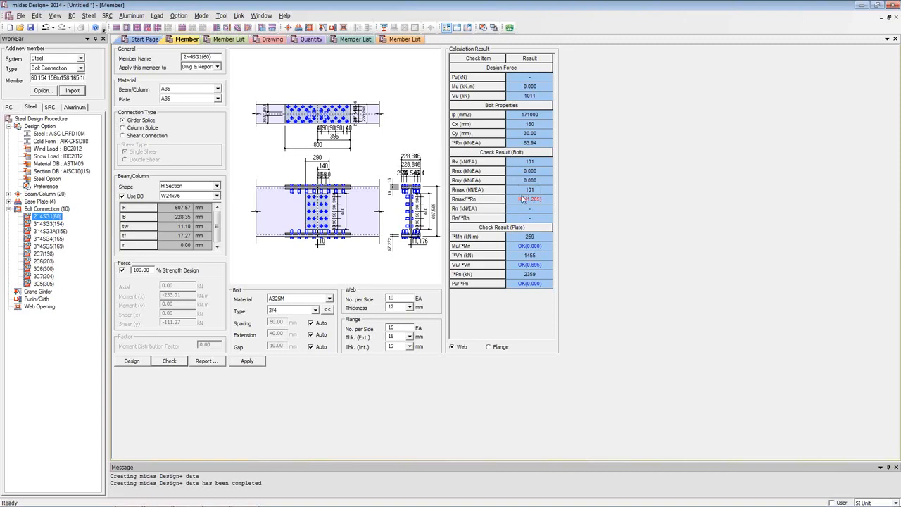
# - Change the girder splice's bolt type to 1 and rerun the check
pyautogui.click(311, 314)
pyautogui.click(285, 340)
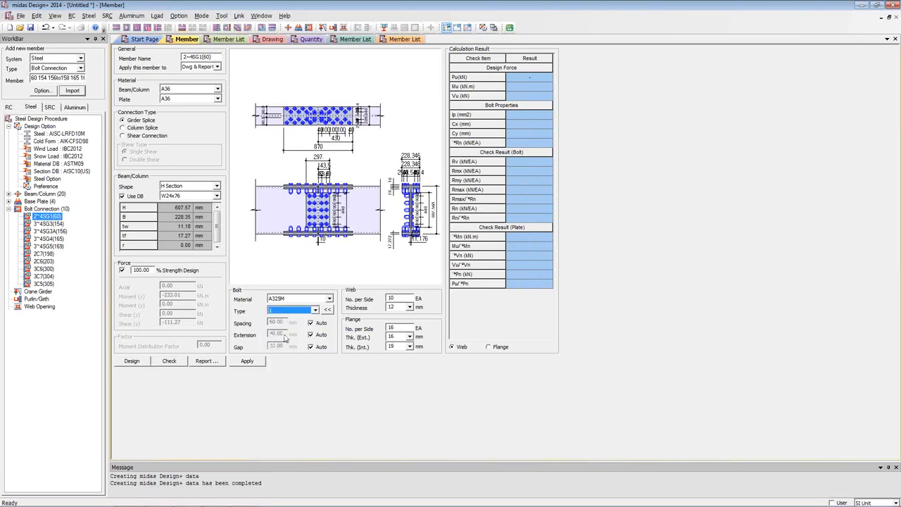
pyautogui.click(173, 362)
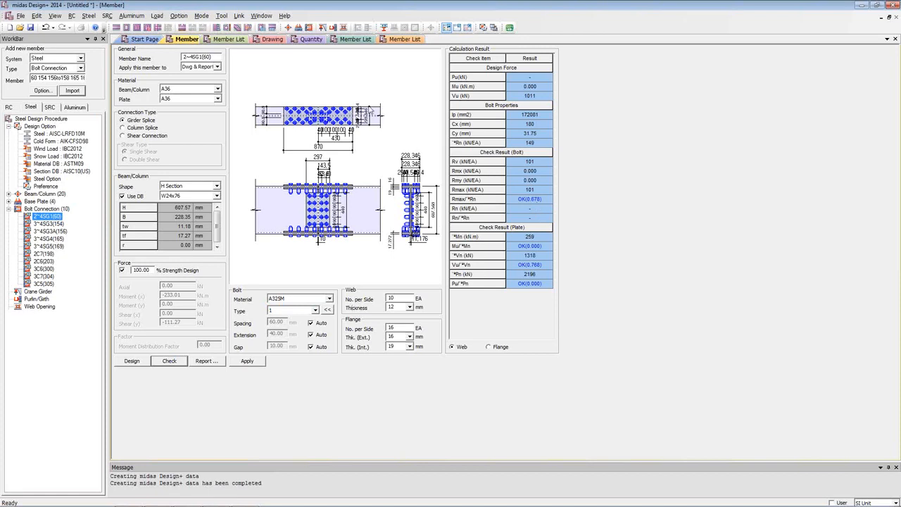
# - Set the flange bolts per side of the girder splice to 10 and check the connection again
pyautogui.click(400, 329)
pyautogui.click(410, 331)
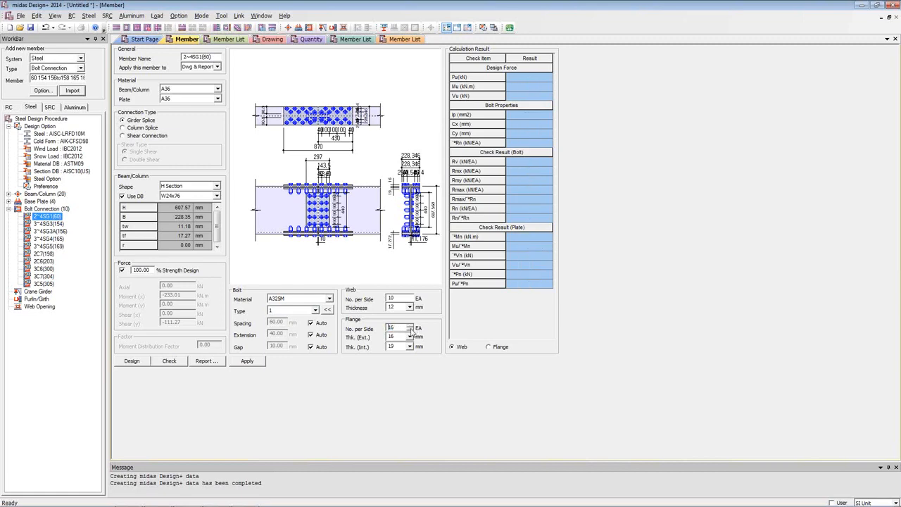
pyautogui.doubleClick(411, 331)
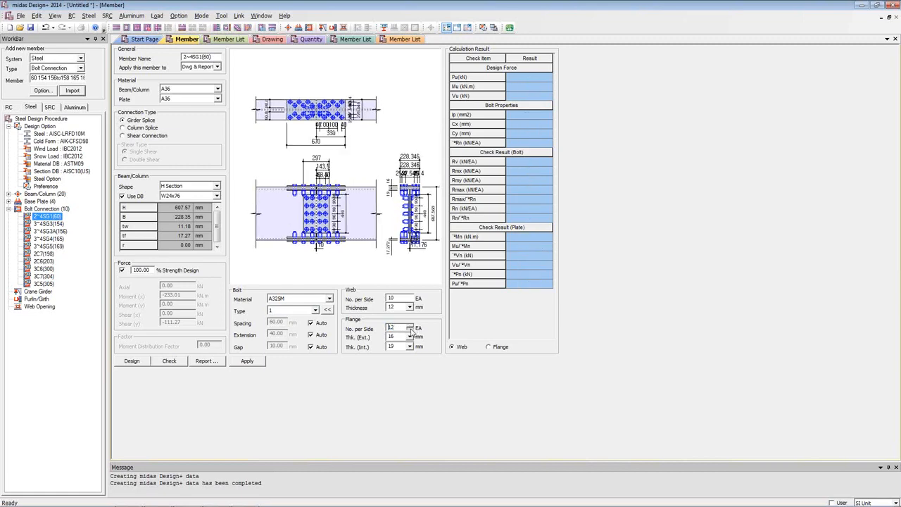
pyautogui.click(410, 331)
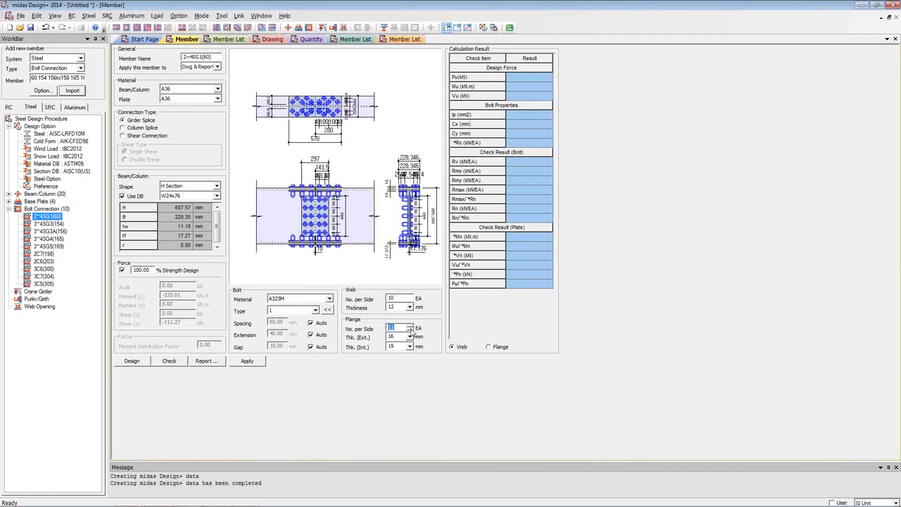
pyautogui.click(168, 361)
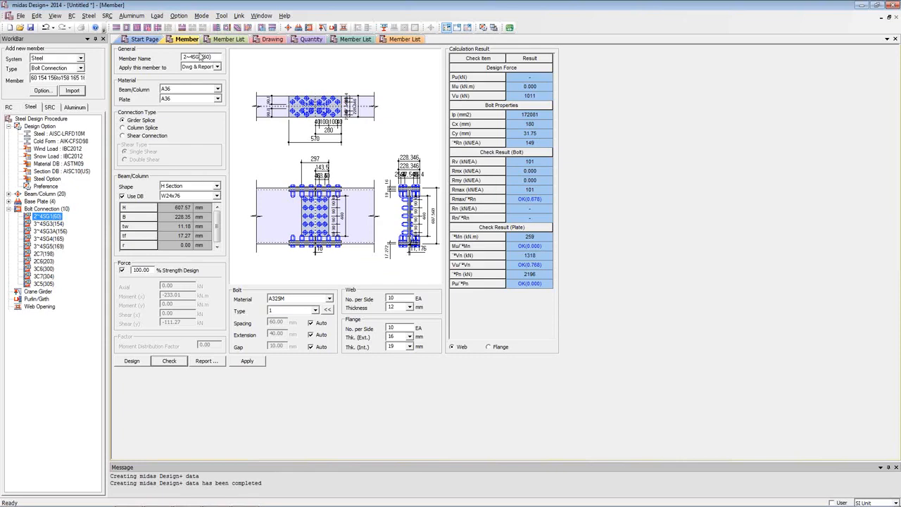
# - Open bolt connection 2C7(198), keep A572-50 for column and plate, and run the automatic design of the column splice
pyautogui.click(49, 232)
pyautogui.click(47, 253)
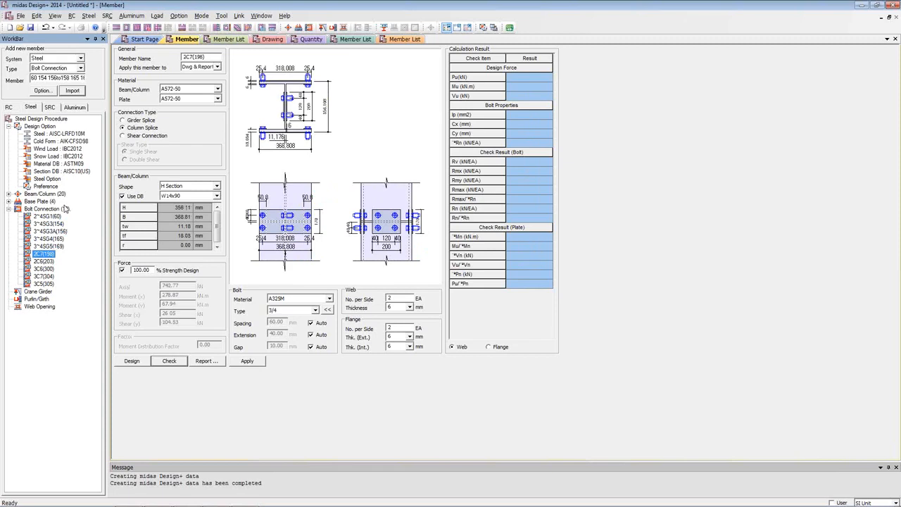
pyautogui.click(186, 94)
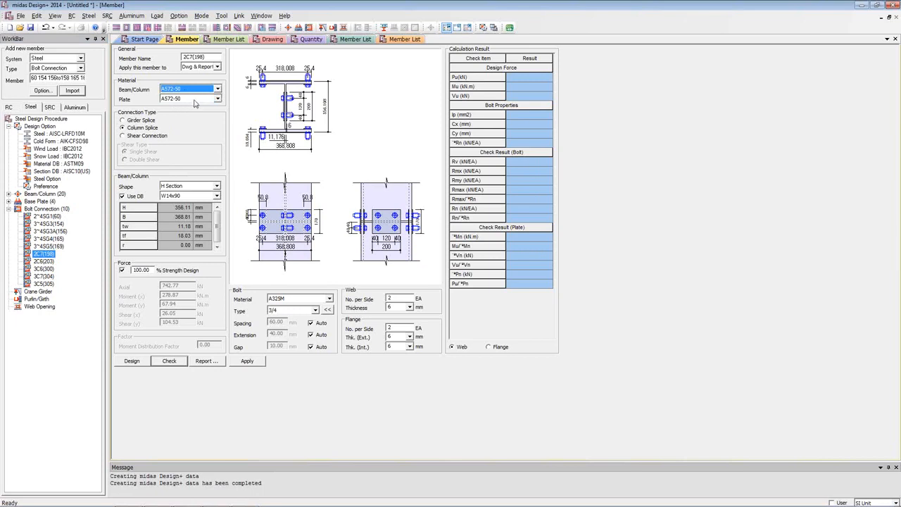
pyautogui.click(194, 100)
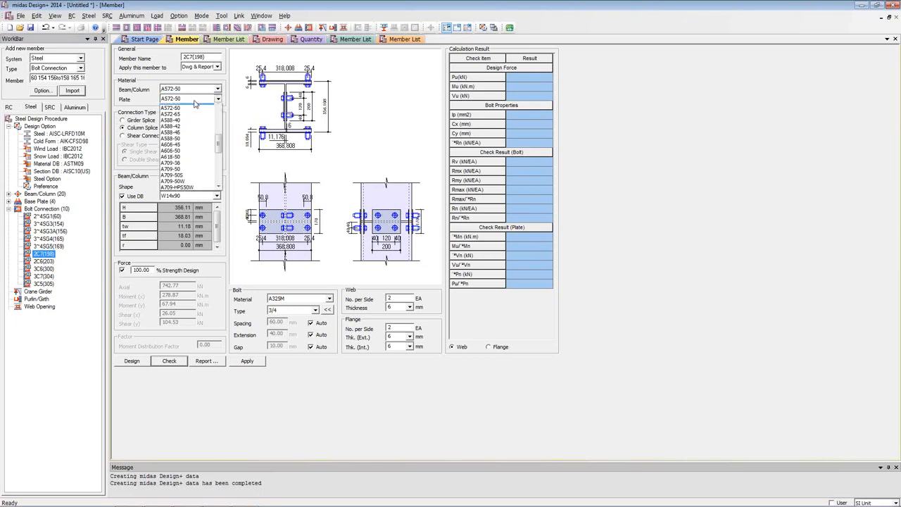
pyautogui.click(195, 104)
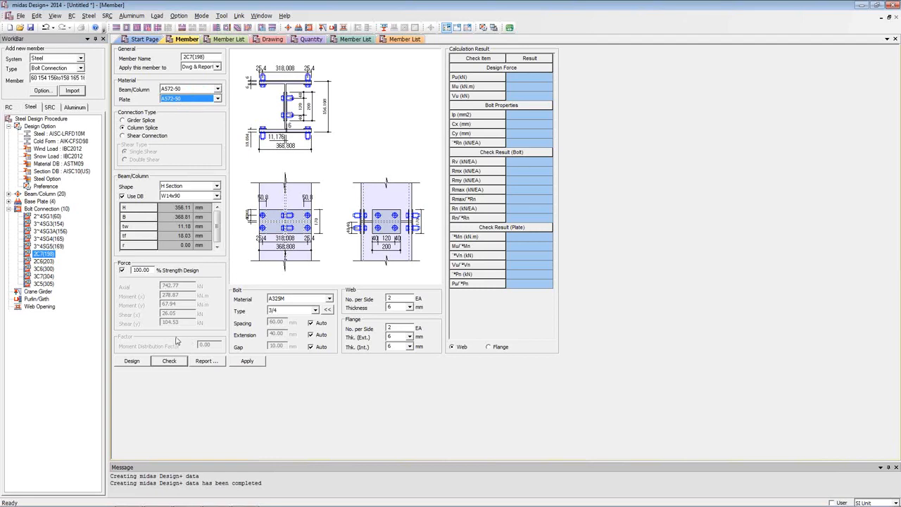
pyautogui.click(134, 361)
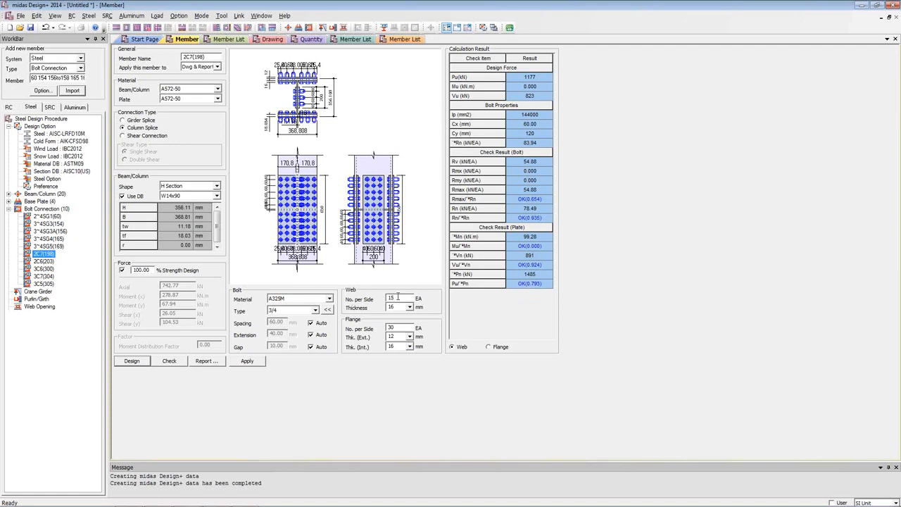
# - Set the column splice's web bolts per side to 10 and its bolt type to 1, checking the connection after each change
pyautogui.click(410, 302)
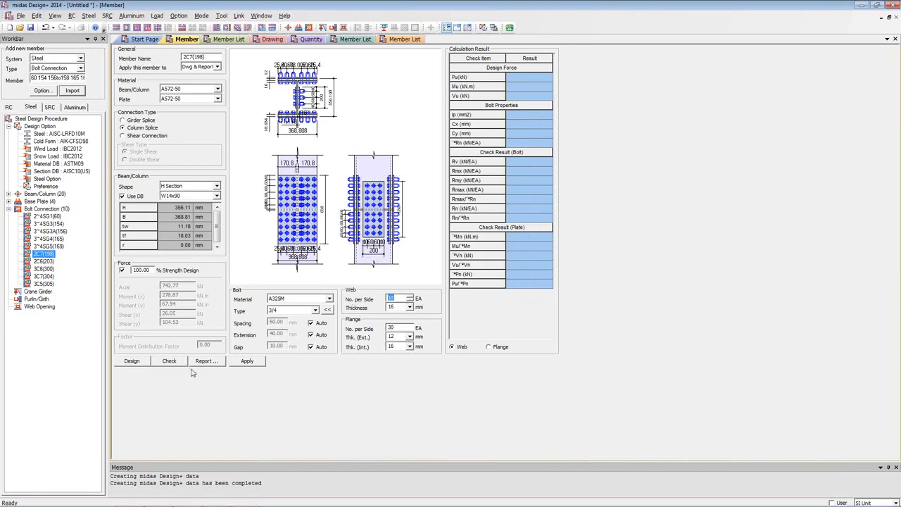
pyautogui.click(170, 362)
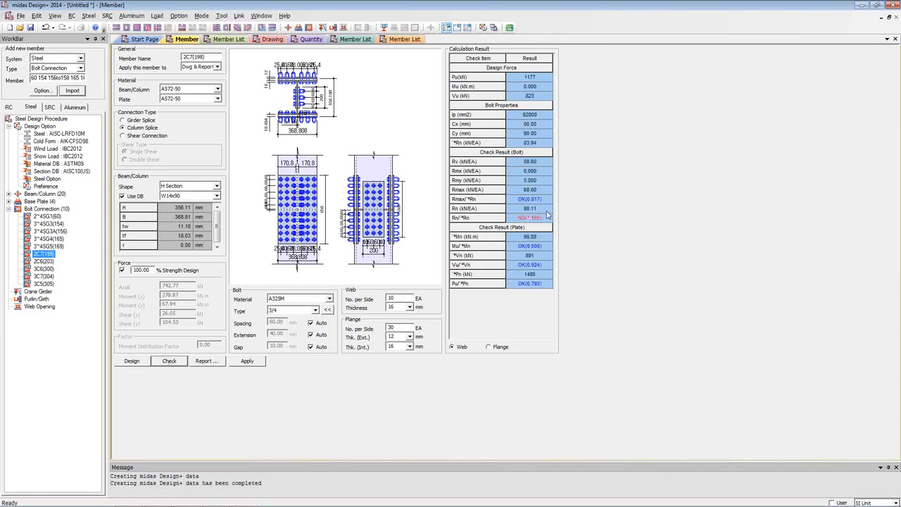
pyautogui.click(313, 310)
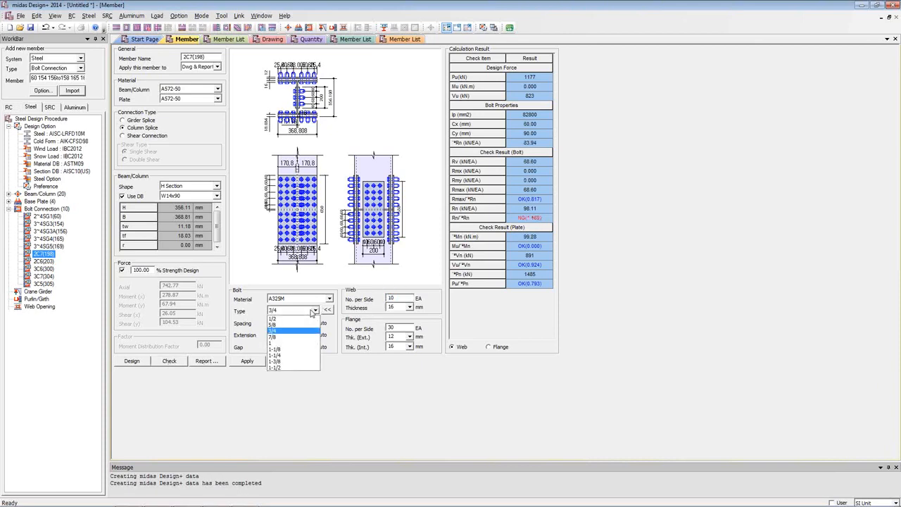
pyautogui.click(295, 345)
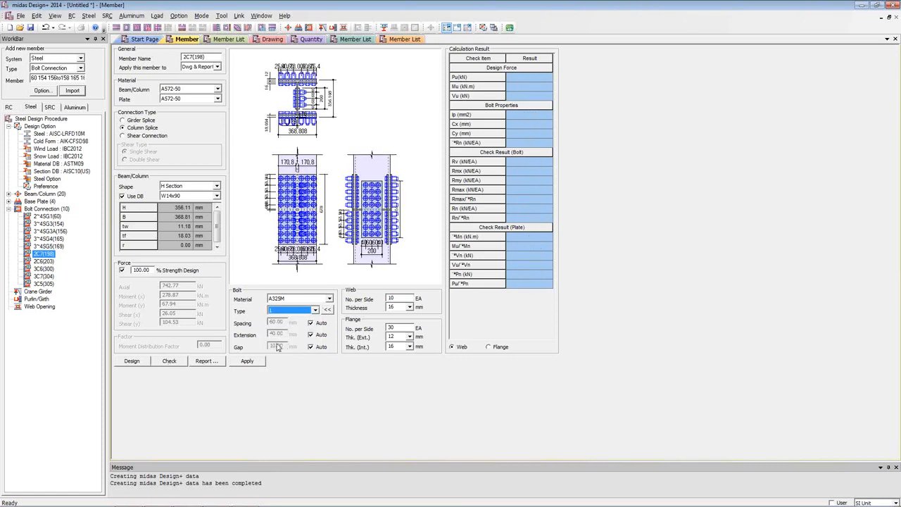
pyautogui.click(169, 361)
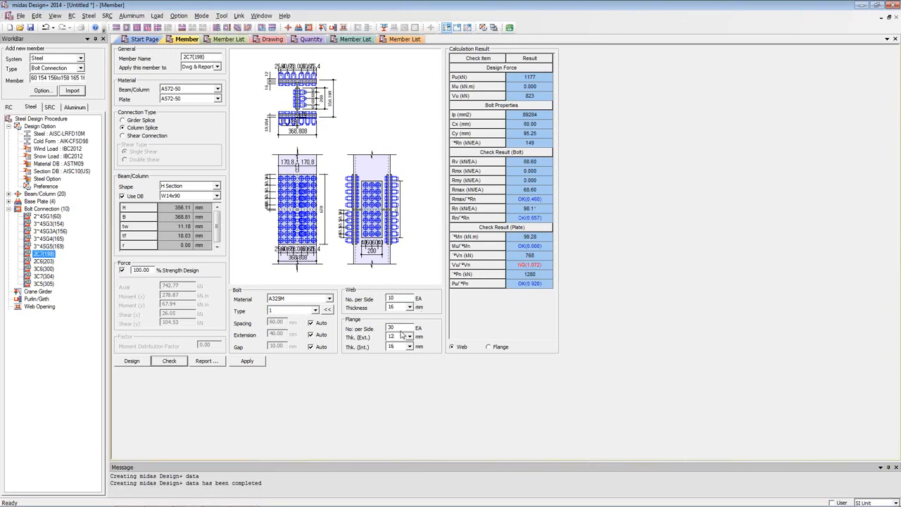
# - Set the column splice's web plate thickness to 19 mm and rerun the check
pyautogui.click(397, 306)
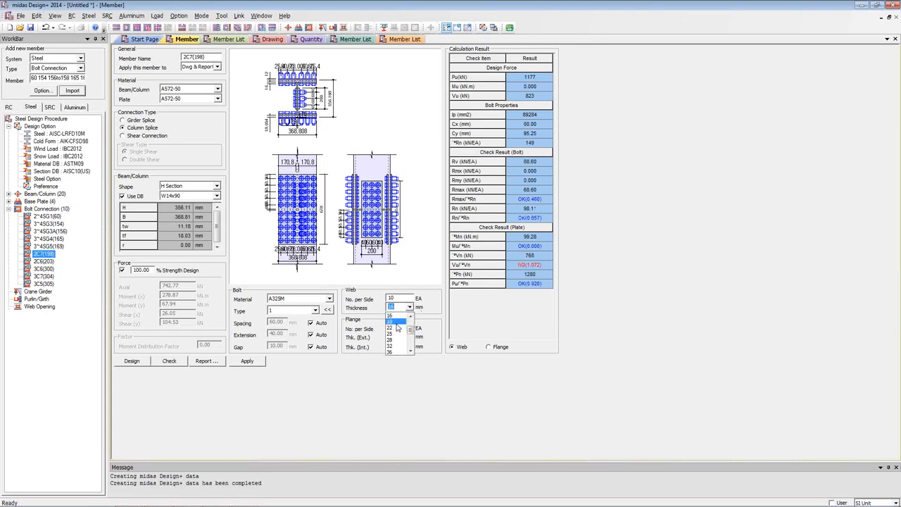
pyautogui.click(394, 321)
pyautogui.click(172, 361)
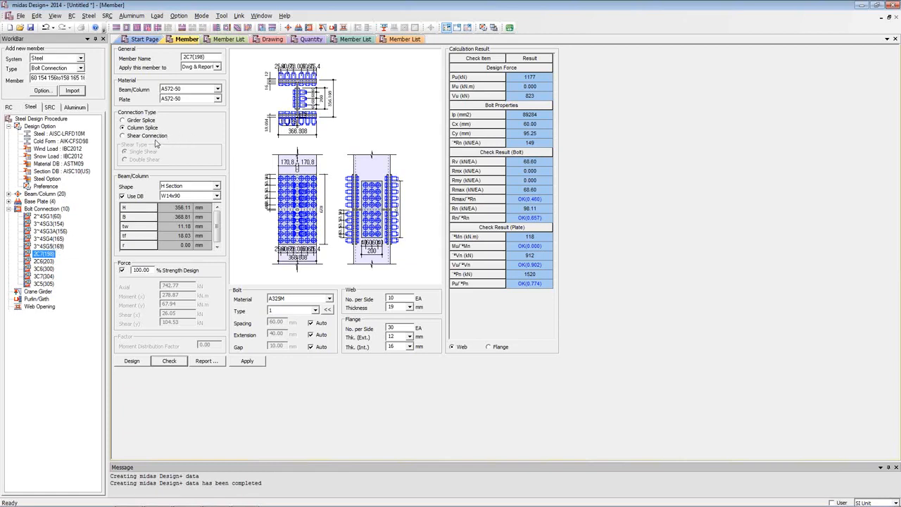
# - Make bolt connection 3~4SG4(165) a shear connection with double shear and run its automatic design
pyautogui.click(50, 239)
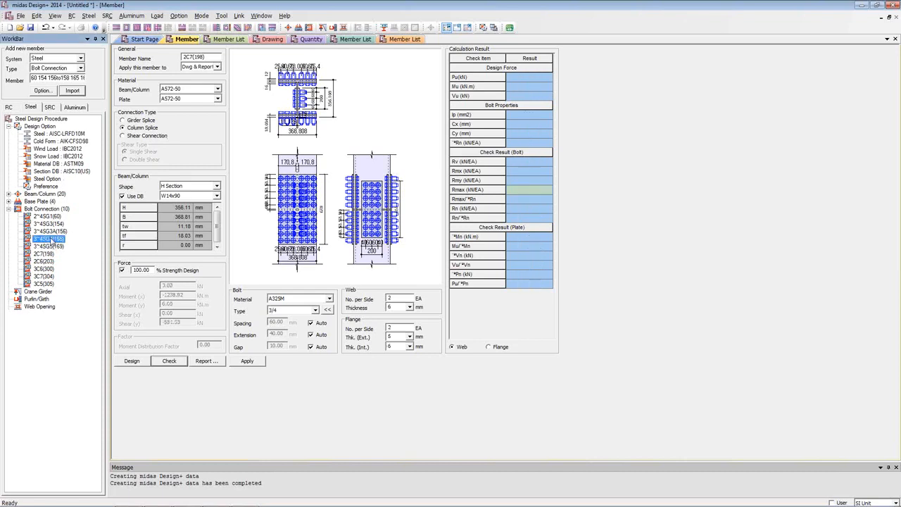
pyautogui.click(154, 137)
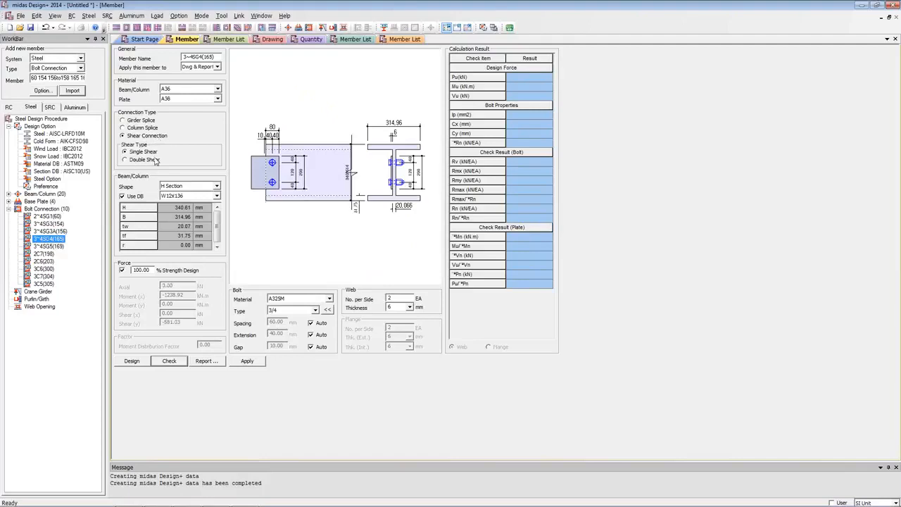
pyautogui.click(156, 160)
pyautogui.click(138, 362)
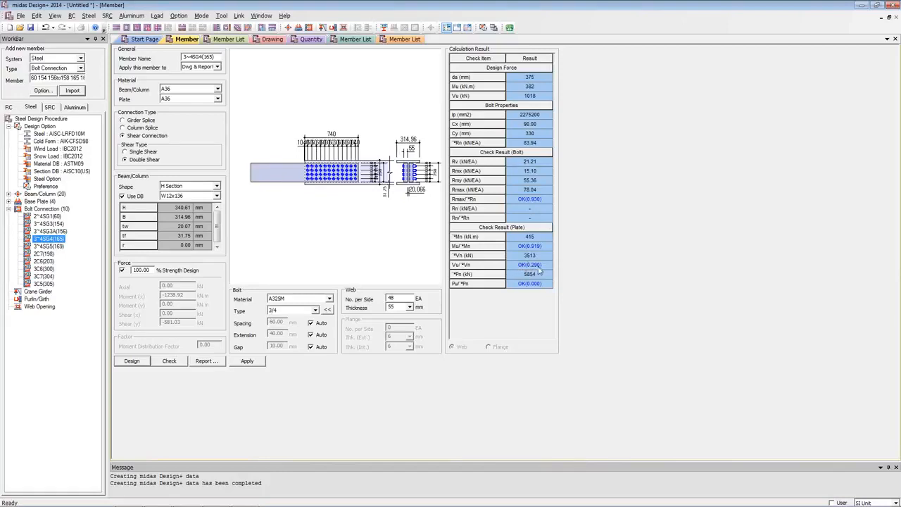
# - Set the shear connection's web bolts per side to 30 and run the check
pyautogui.click(396, 300)
pyautogui.click(411, 300)
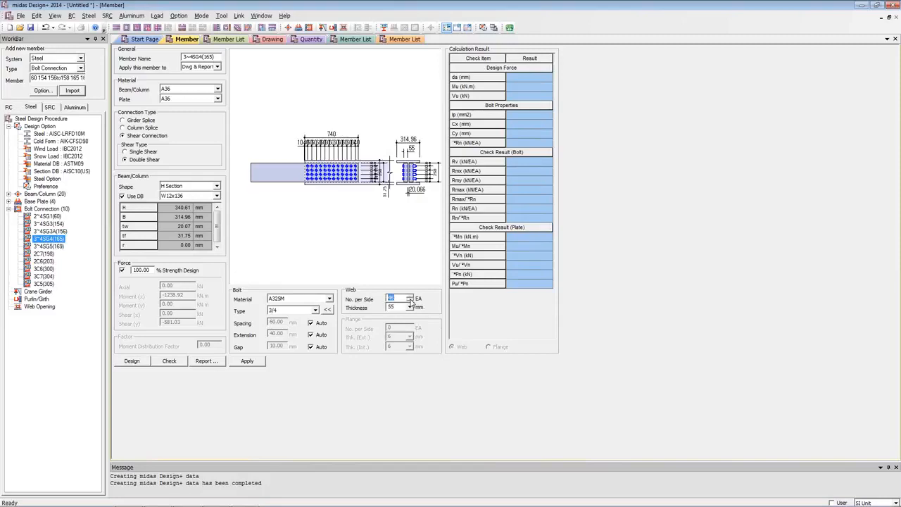
pyautogui.click(411, 303)
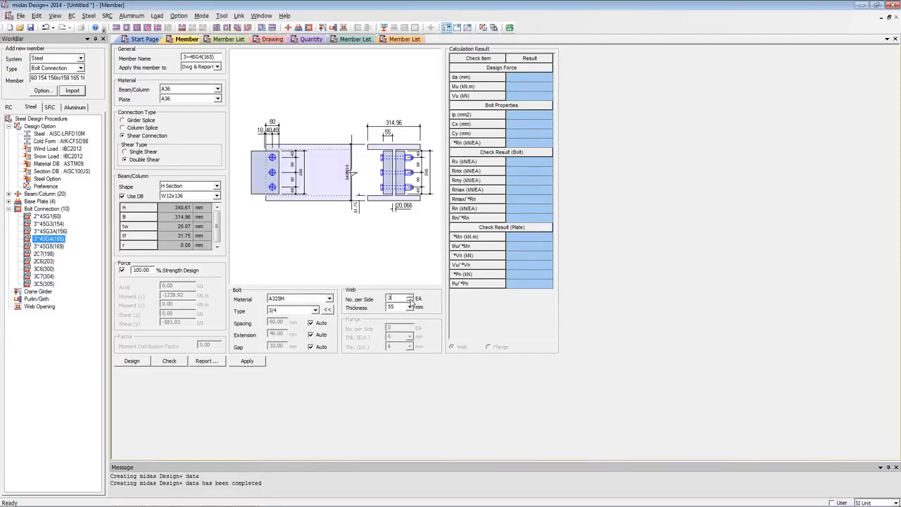
pyautogui.click(410, 303)
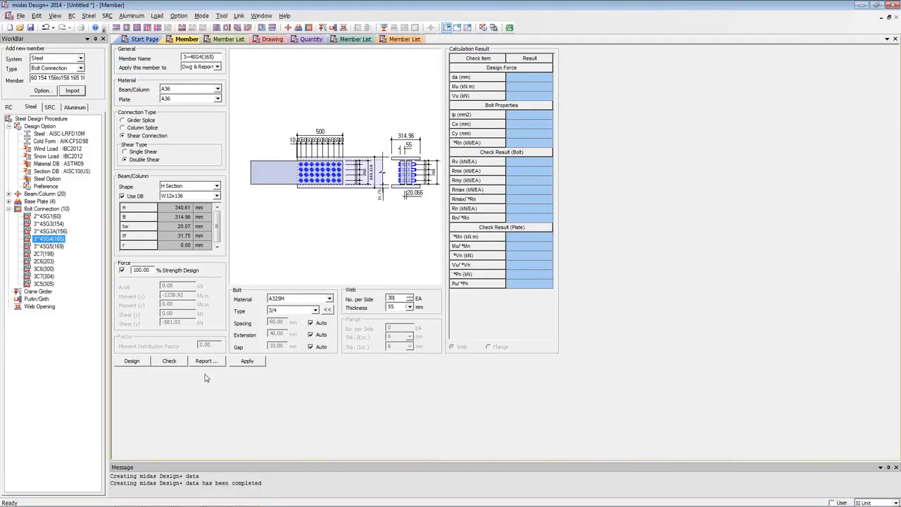
pyautogui.click(169, 362)
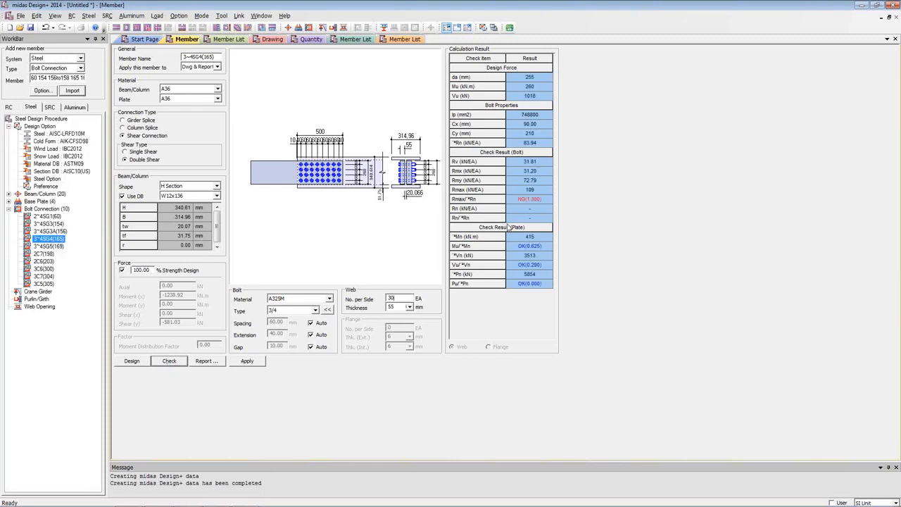
# - Change the shear connection's bolt type to 1 and check it again
pyautogui.click(314, 309)
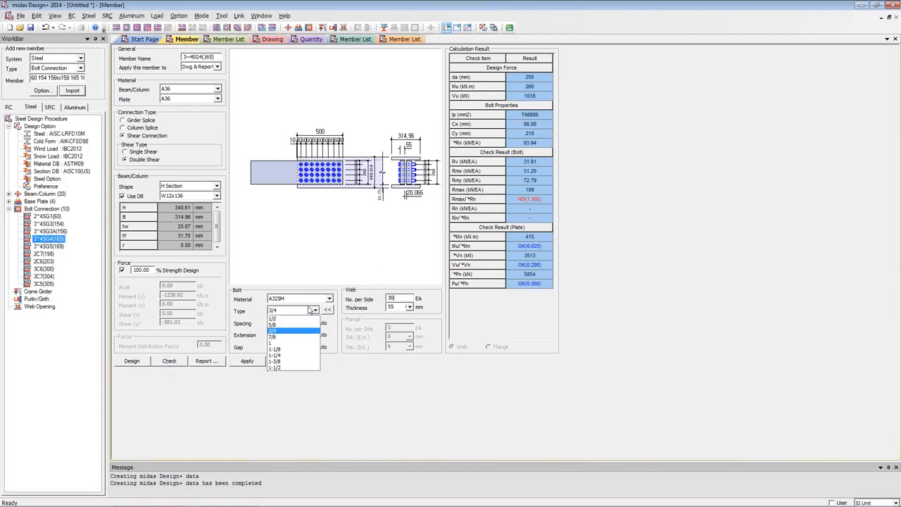
pyautogui.click(292, 347)
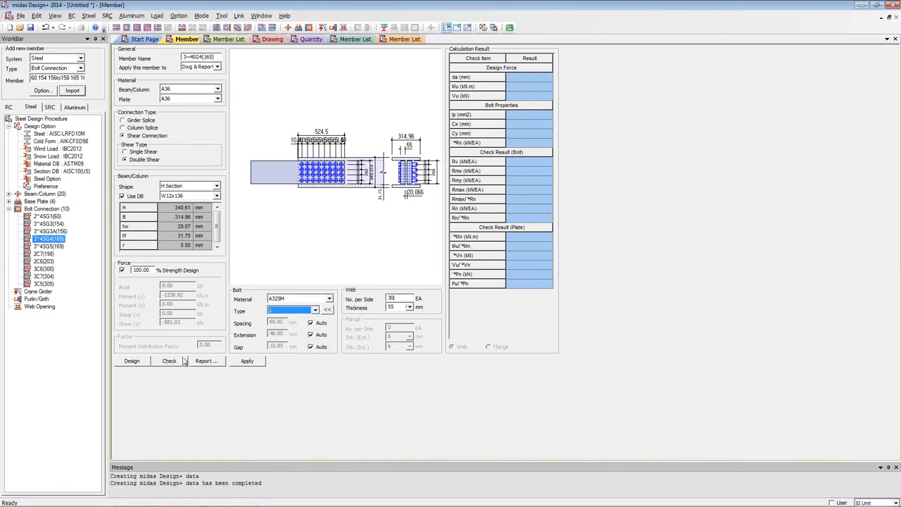
pyautogui.click(182, 361)
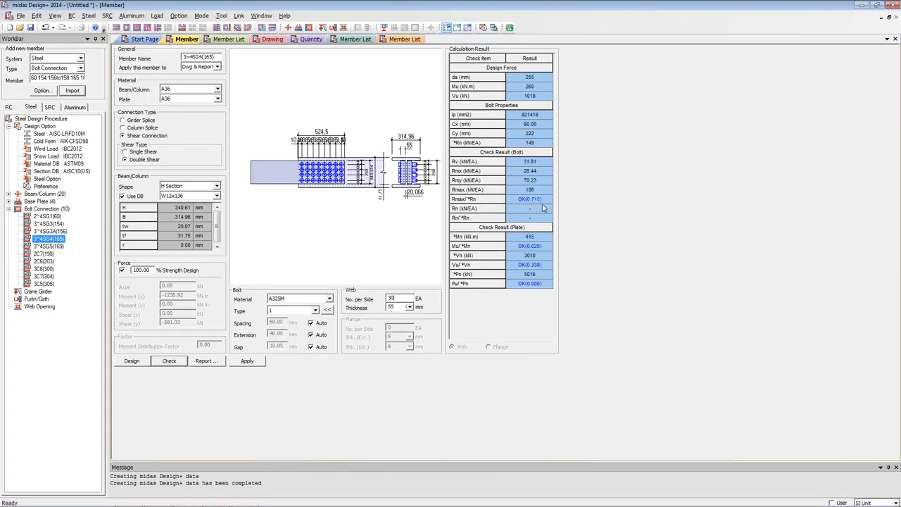
# - Create the steel bolt connection list drawing and inspect the details of girder splice 2~4SG1(60) and its neighbours
pyautogui.click(271, 39)
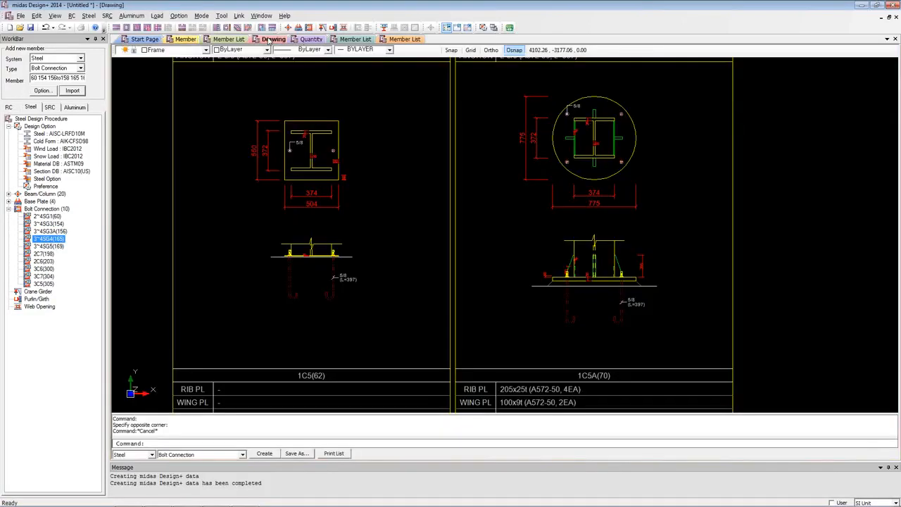
pyautogui.click(264, 454)
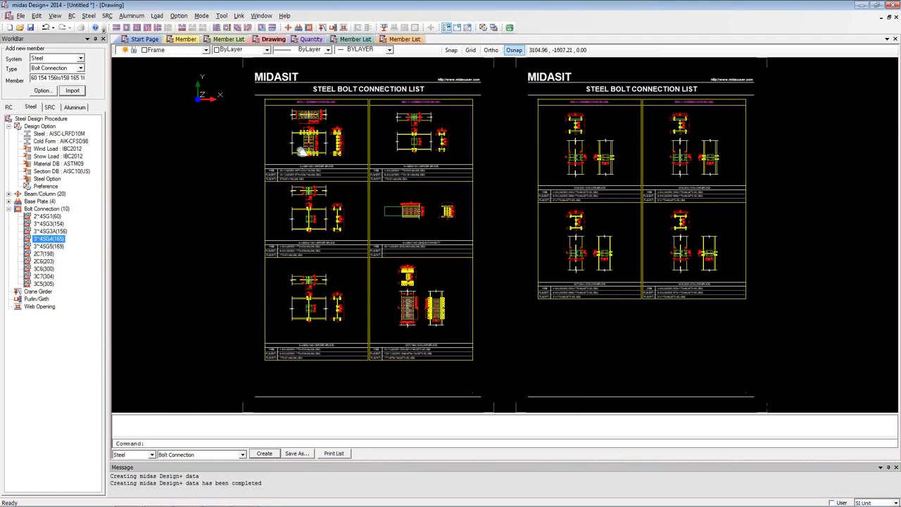
pyautogui.scroll(8, 304, 154)
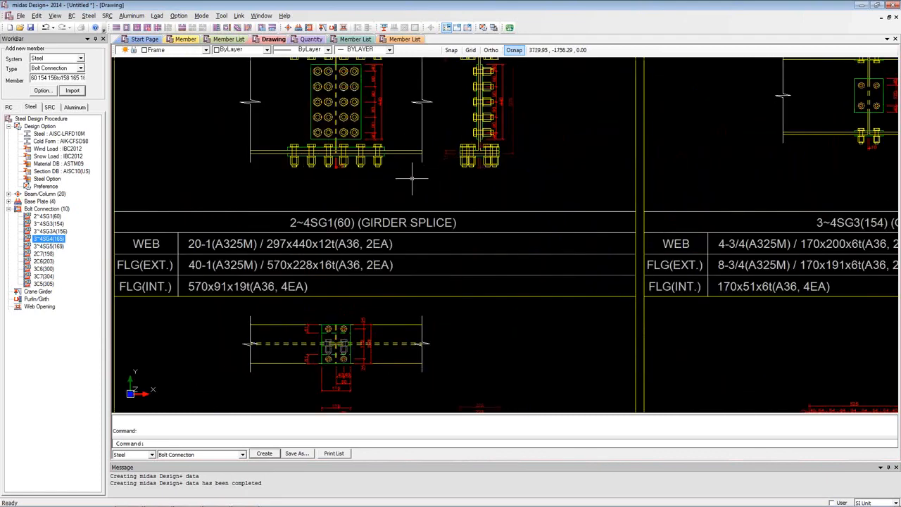
pyautogui.scroll(-2, 411, 179)
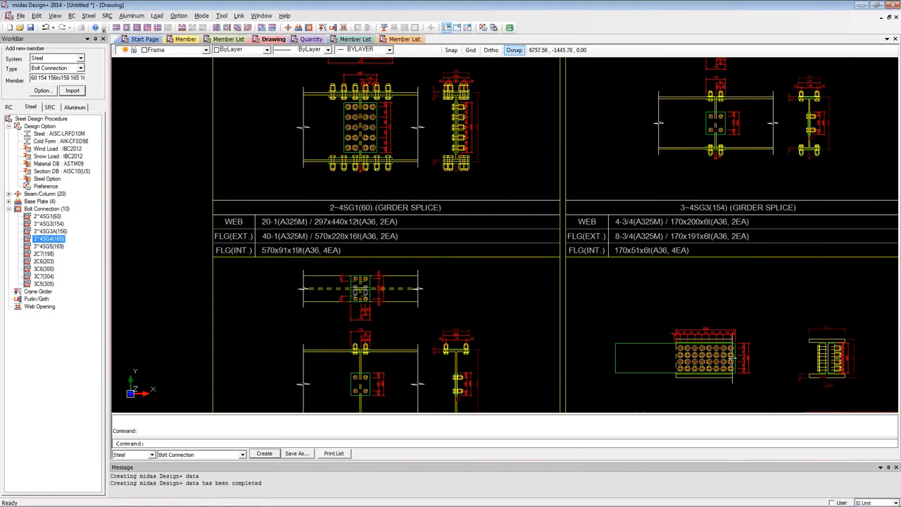
# - Examine the details of girder splice 3~4SG3(154) and column splices 2C6(203), 3C6(300), 3C7(304) and 3C5(305) in the bolt connection list
pyautogui.moveTo(751, 143)
pyautogui.mouseDown(button='middle')
pyautogui.moveTo(520, 257)
pyautogui.moveTo(395, 270)
pyautogui.mouseUp(button='middle')
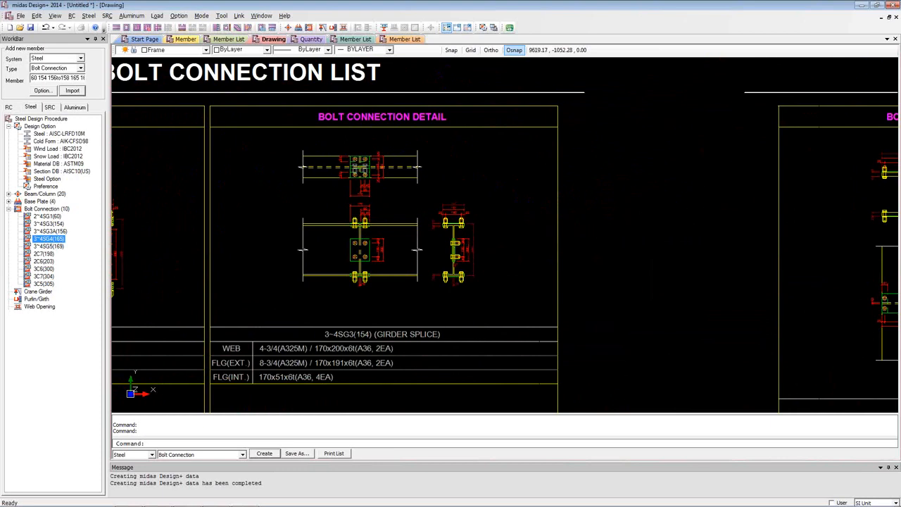
pyautogui.moveTo(720, 225); pyautogui.dragTo(377, 240, button='middle')
pyautogui.moveTo(684, 195); pyautogui.dragTo(446, 195, button='middle')
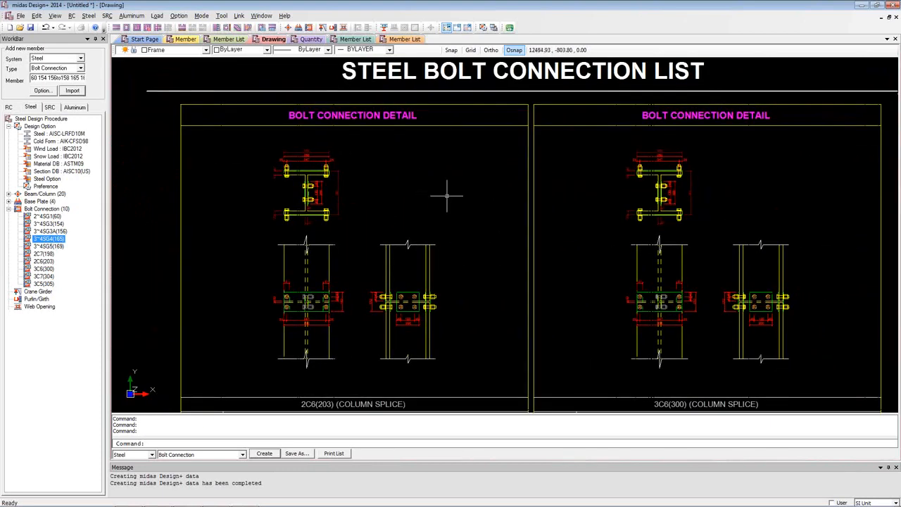
pyautogui.moveTo(653, 342); pyautogui.dragTo(678, 201, button='middle')
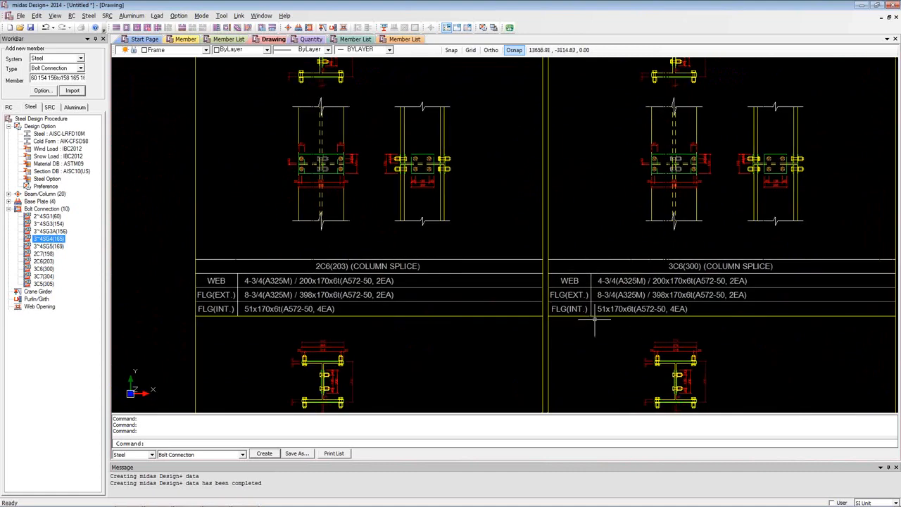
pyautogui.moveTo(571, 336); pyautogui.dragTo(677, 207, button='middle')
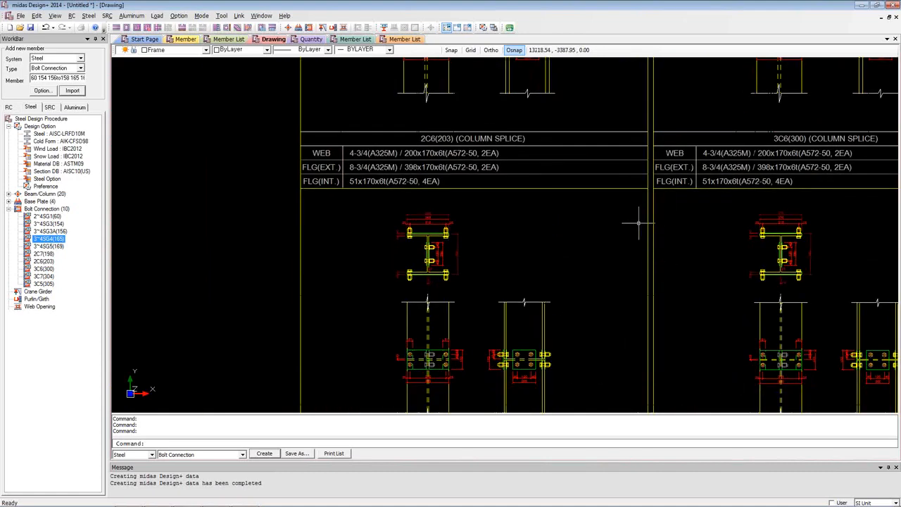
pyautogui.moveTo(791, 299)
pyautogui.mouseDown(button='middle')
pyautogui.moveTo(714, 256)
pyautogui.moveTo(678, 131)
pyautogui.moveTo(685, 125)
pyautogui.mouseUp(button='middle')
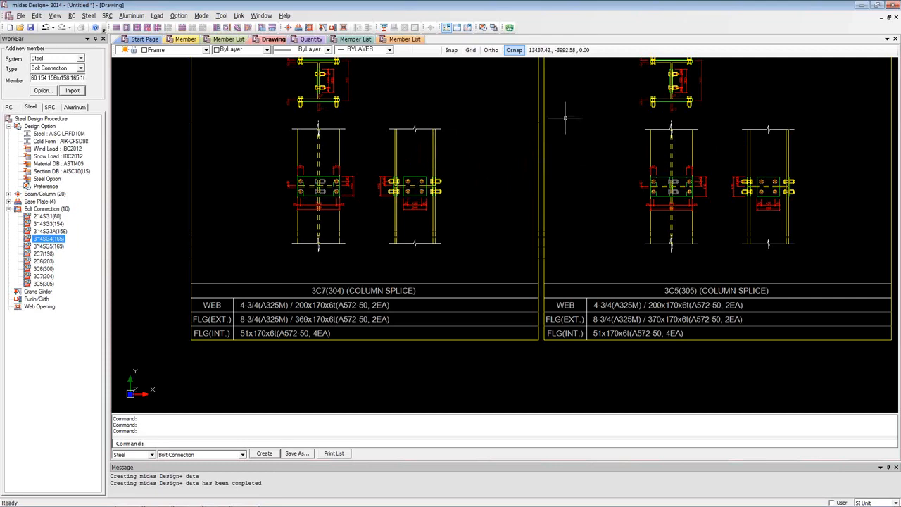
pyautogui.scroll(2, 478, 190)
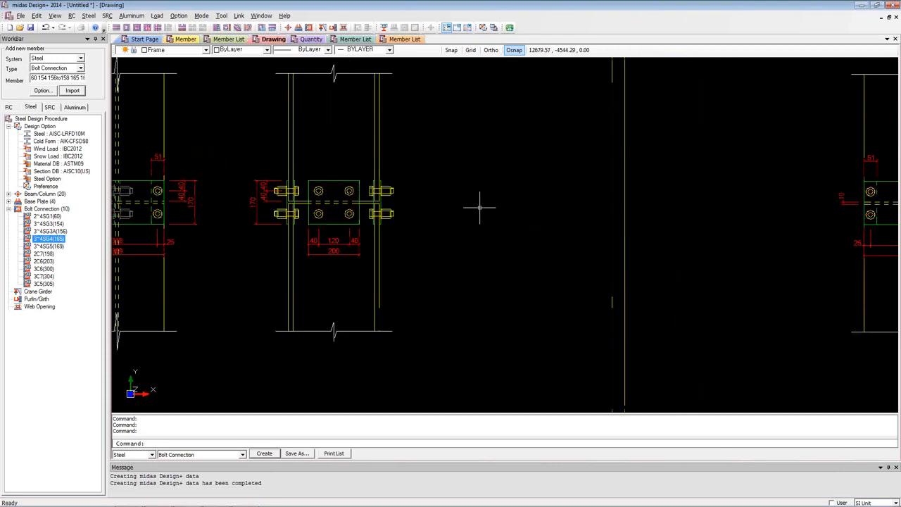
pyautogui.scroll(-5, 478, 204)
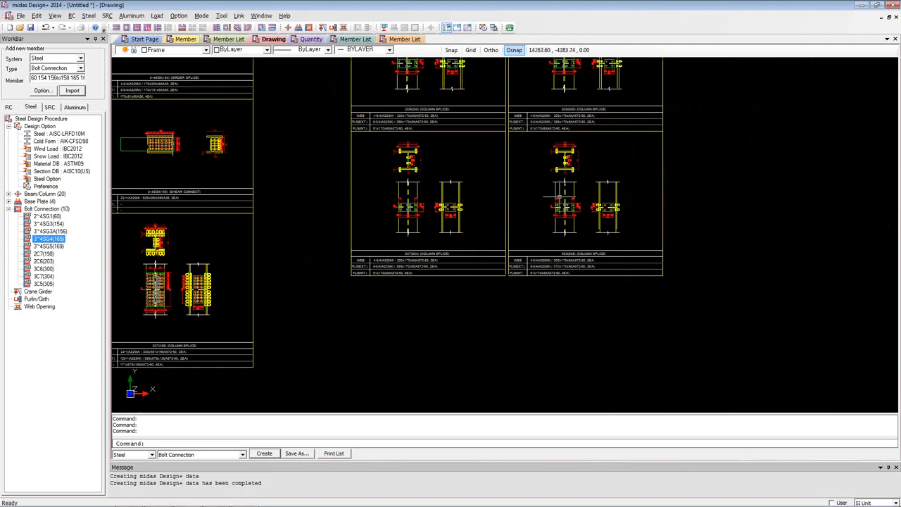
pyautogui.scroll(3, 560, 197)
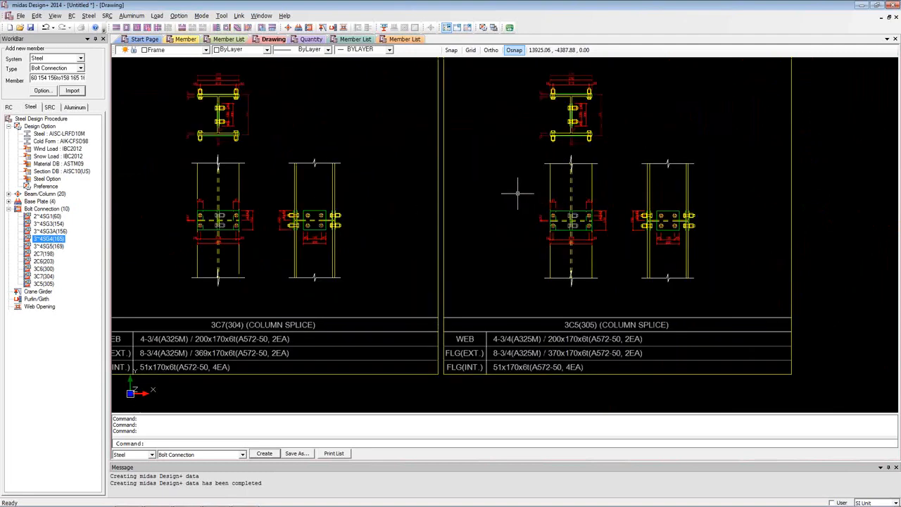
# - Examine the details of shear connection 3~4SG4(165) and girder splice 3~4SG3A(156) in the bolt connection list
pyautogui.moveTo(487, 143); pyautogui.dragTo(585, 214, button='middle')
pyautogui.moveTo(448, 228); pyautogui.dragTo(488, 350, button='middle')
pyautogui.moveTo(394, 239); pyautogui.dragTo(696, 140, button='middle')
pyautogui.moveTo(404, 211); pyautogui.dragTo(659, 171, button='middle')
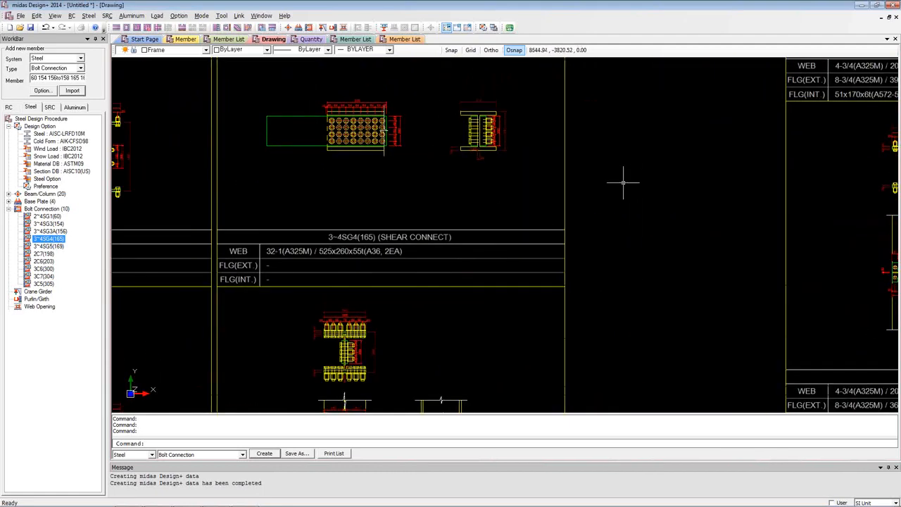
pyautogui.moveTo(533, 201); pyautogui.dragTo(812, 143, button='middle')
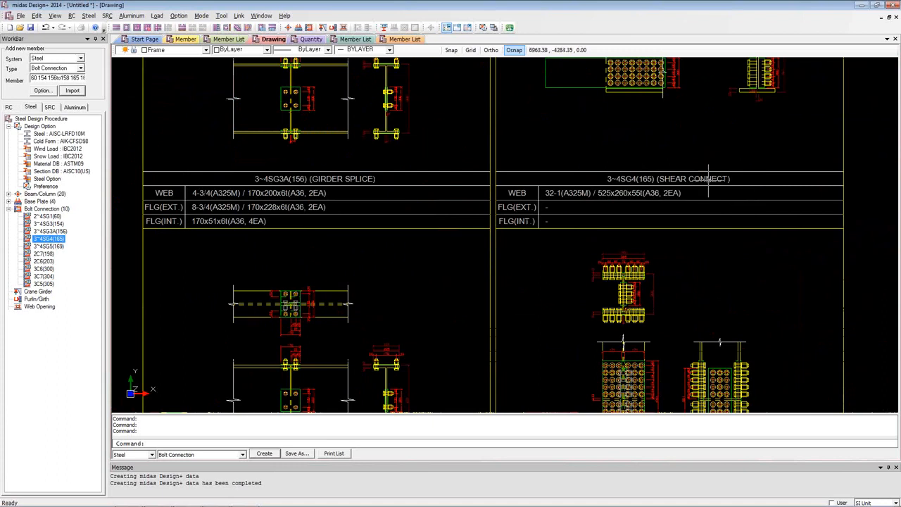
pyautogui.scroll(-4, 708, 181)
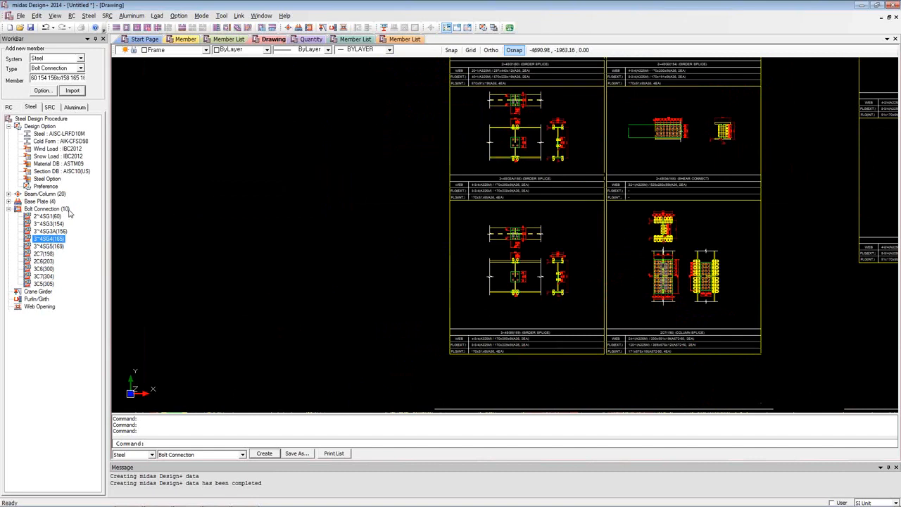
# - Add a crane girder member and set its material to A53
pyautogui.click(39, 291)
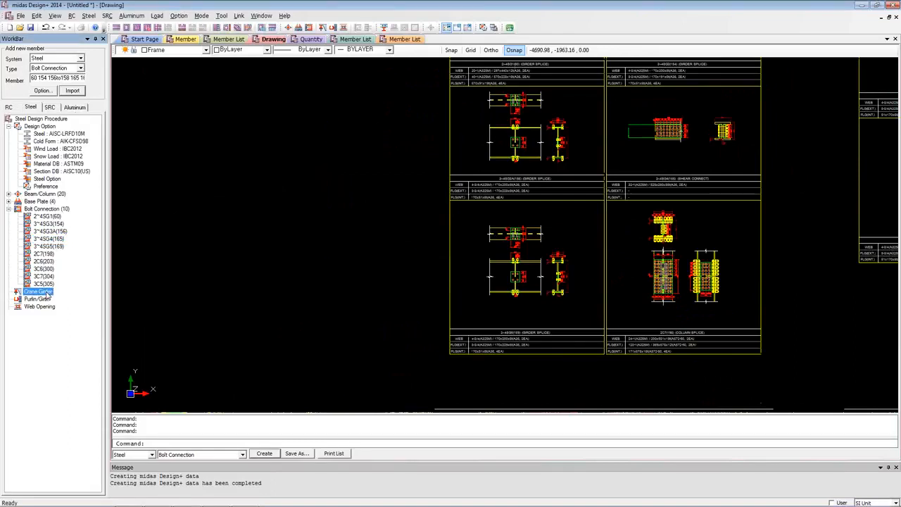
pyautogui.doubleClick(39, 291)
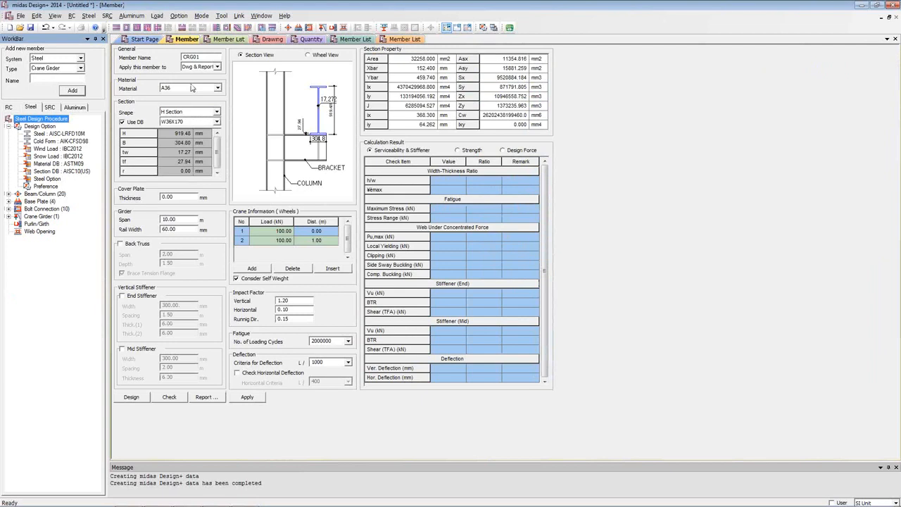
pyautogui.click(198, 90)
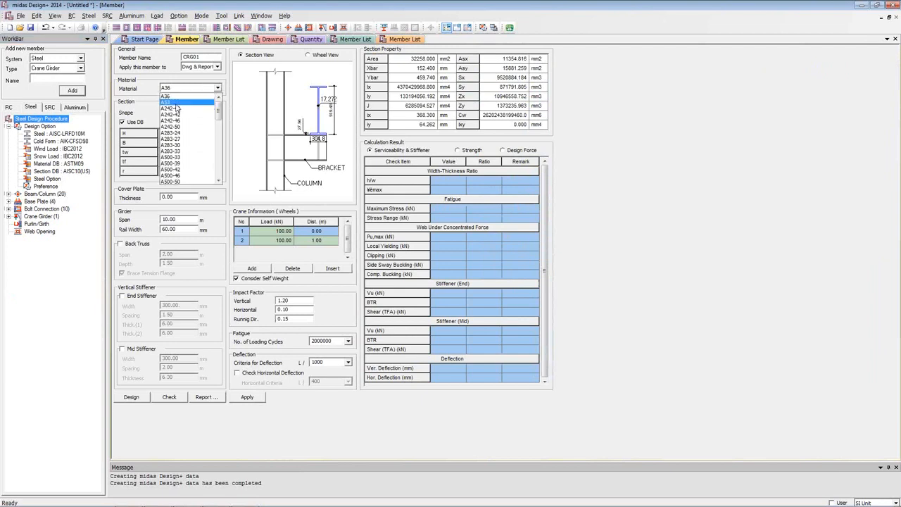
pyautogui.click(176, 103)
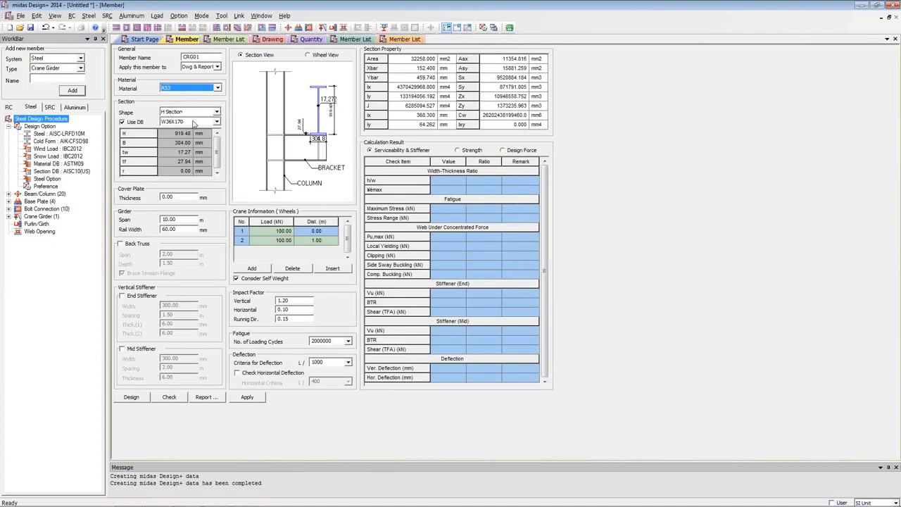
# - Set the crane girder's cover plate thickness to 10 mm and its rail width to 70 mm
pyautogui.click(193, 122)
pyautogui.click(194, 122)
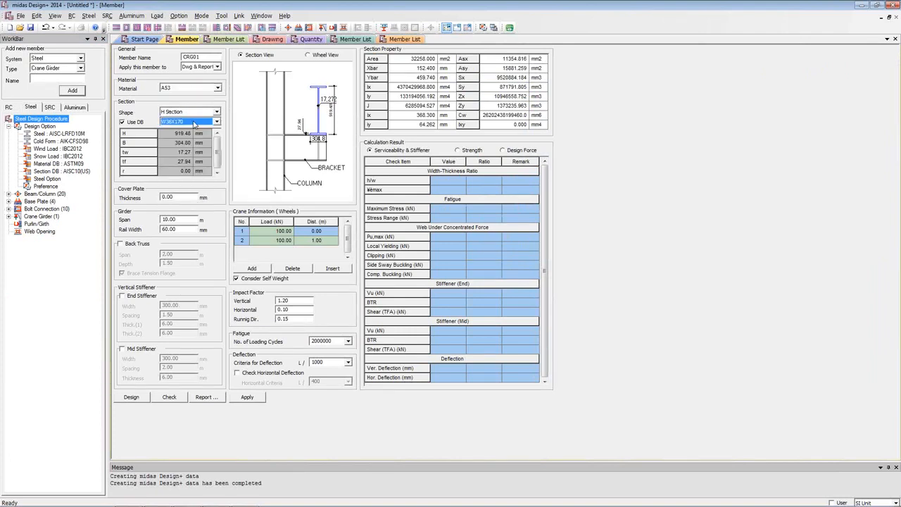
pyautogui.click(186, 196)
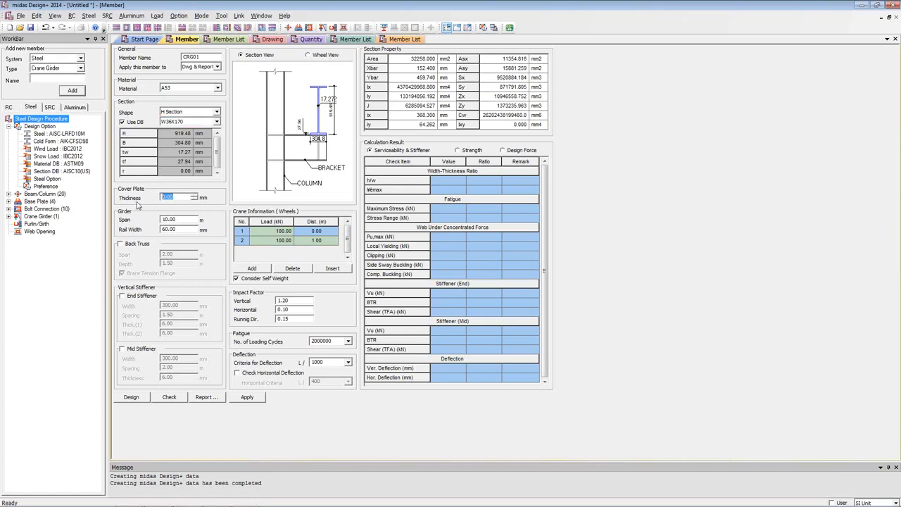
pyautogui.write('10')
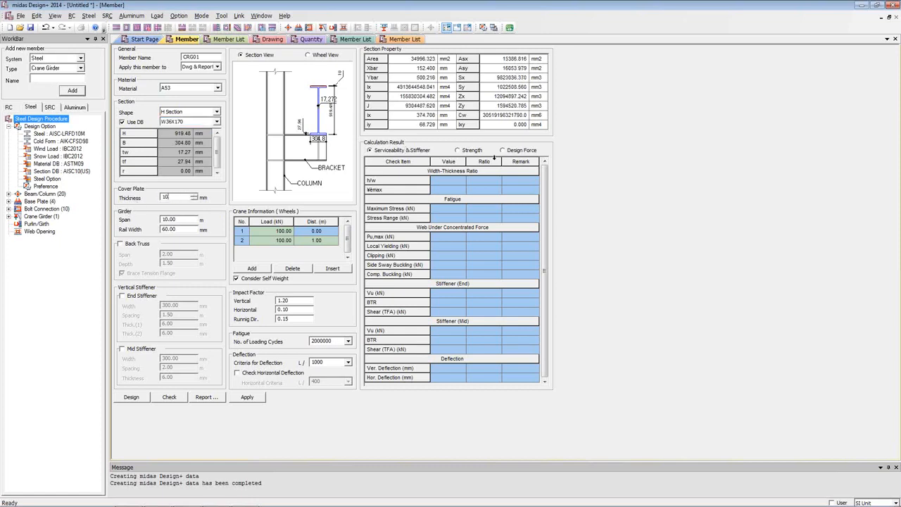
pyautogui.click(186, 228)
pyautogui.click(194, 228)
# - Set the first crane wheel's load to 250 kN and the second wheel's distance to 3 m
pyautogui.click(286, 232)
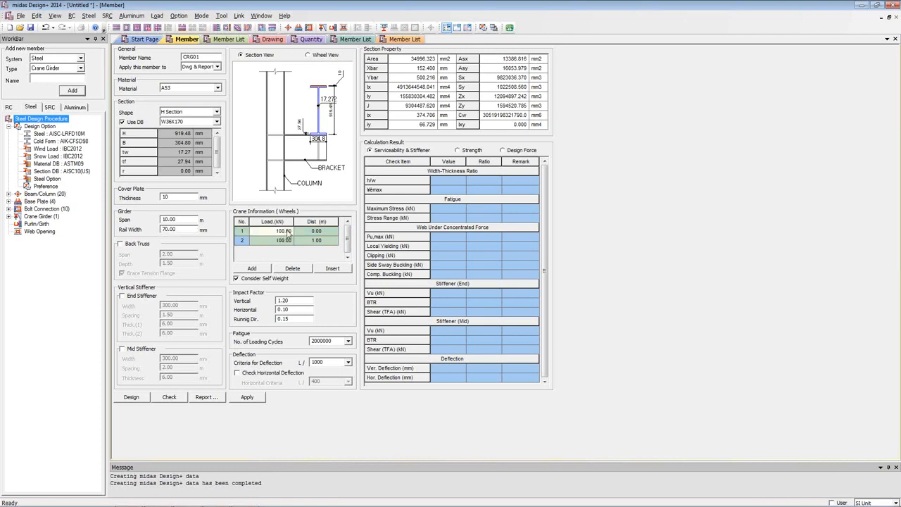
pyautogui.click(288, 232)
pyautogui.write('250')
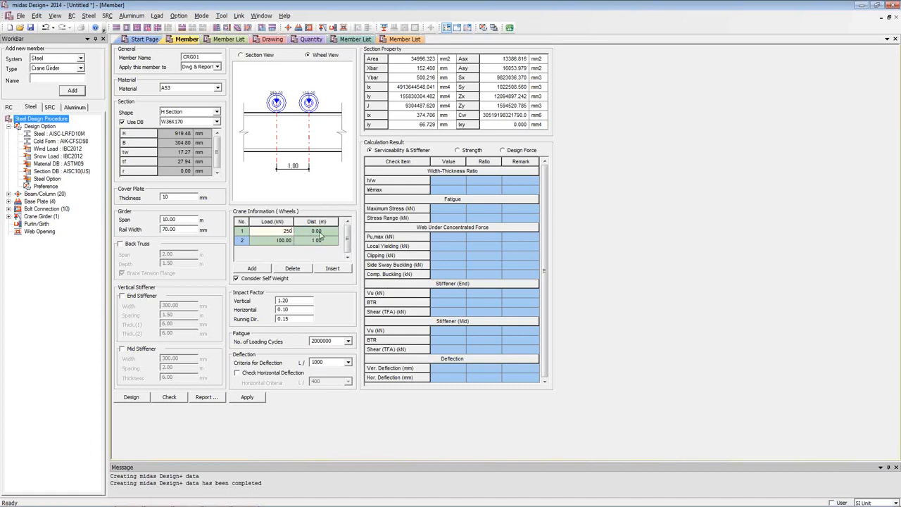
pyautogui.click(289, 244)
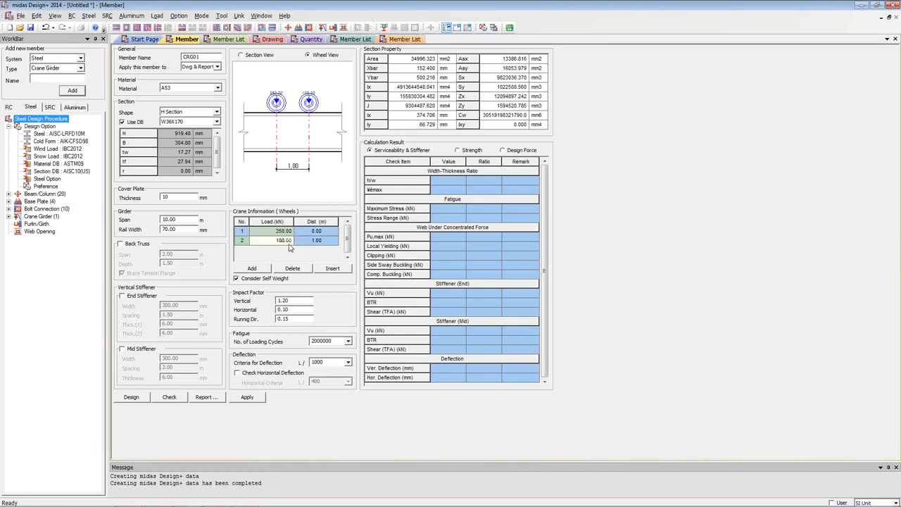
pyautogui.click(333, 243)
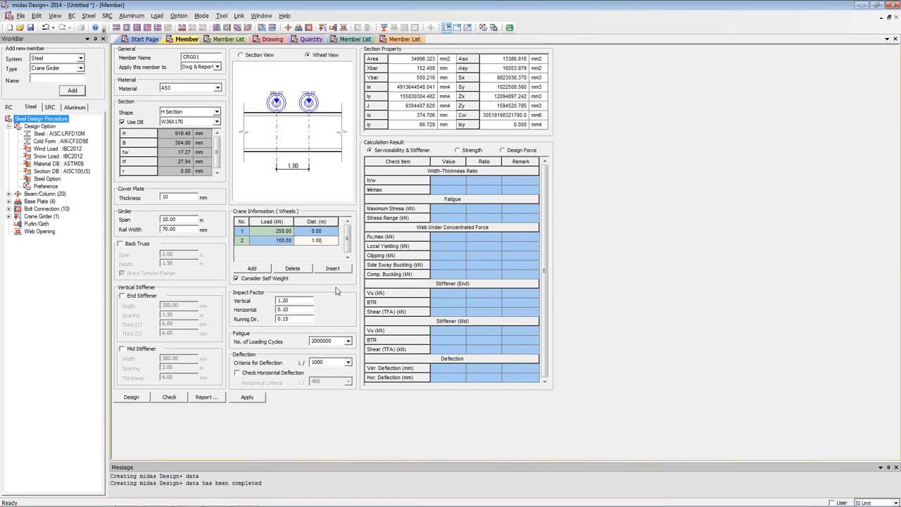
pyautogui.write('3')
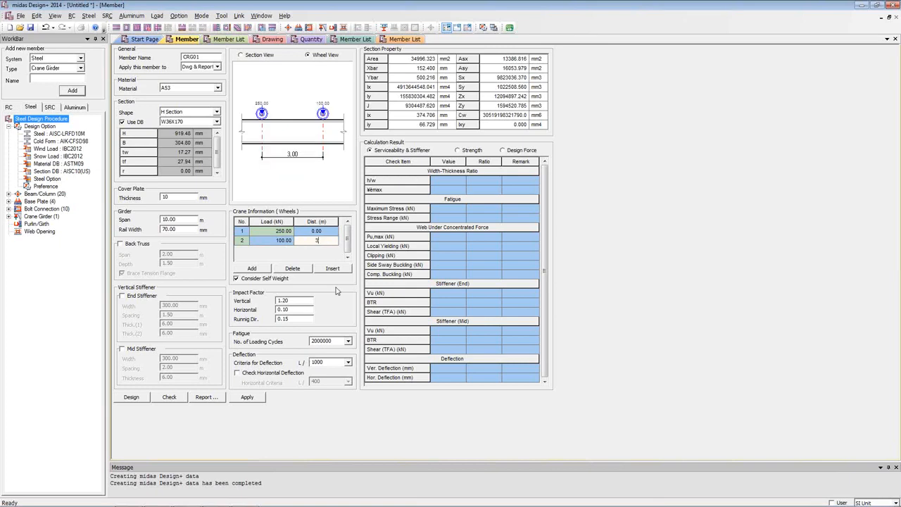
# - Add a third crane wheel with a load of 50 kN at a distance of 1 m
pyautogui.click(259, 269)
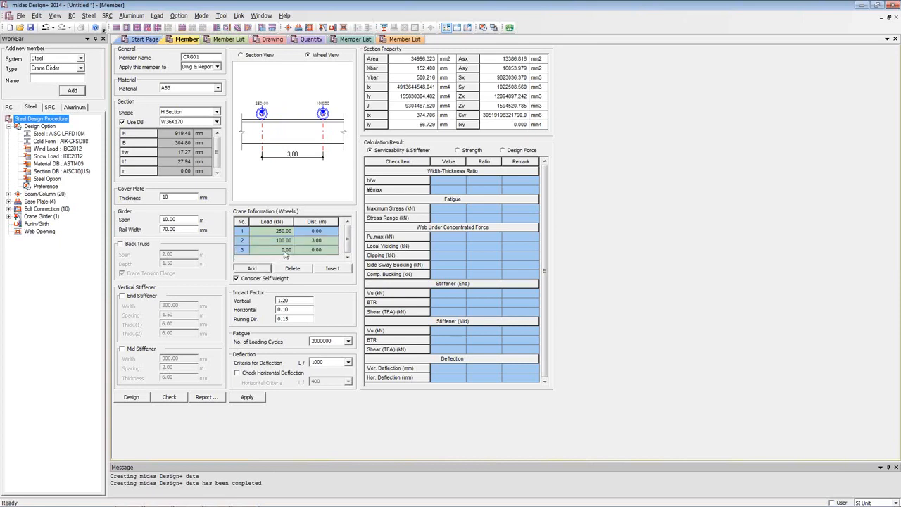
pyautogui.click(284, 252)
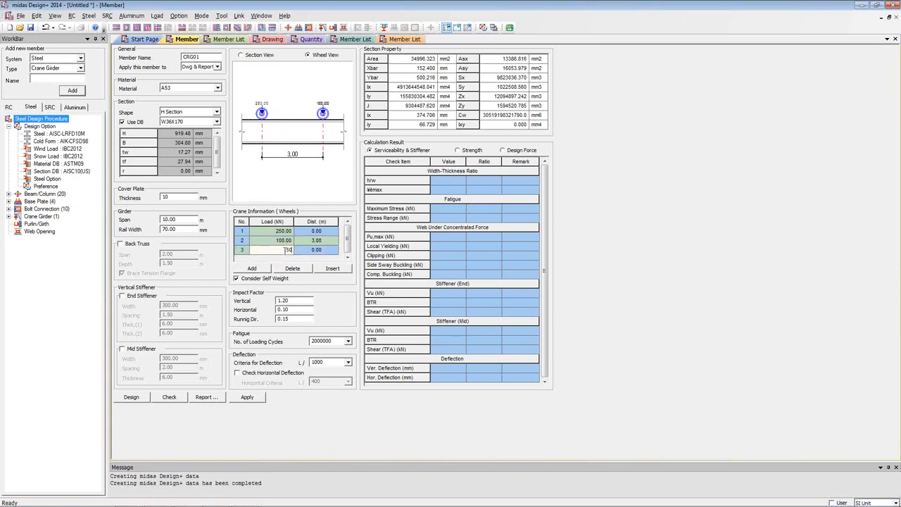
pyautogui.write('50')
pyautogui.click(325, 253)
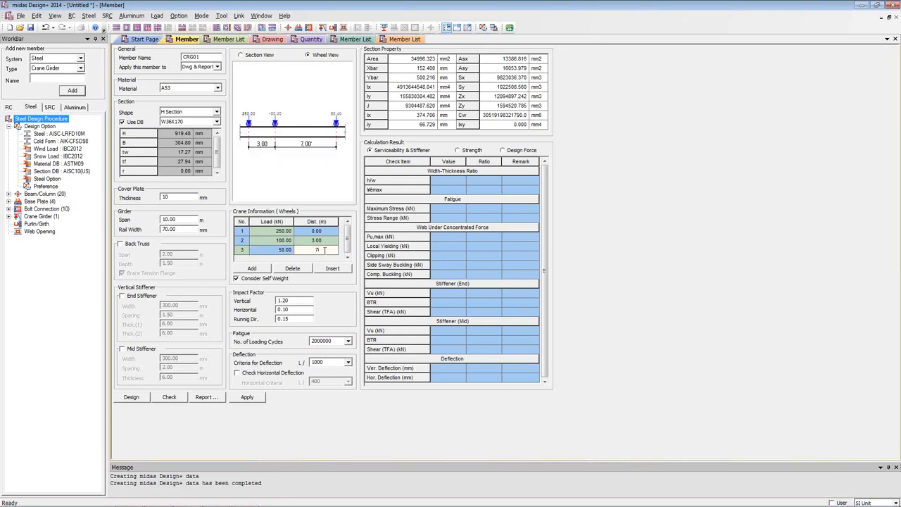
pyautogui.press('BackSpace')
pyautogui.write('1')
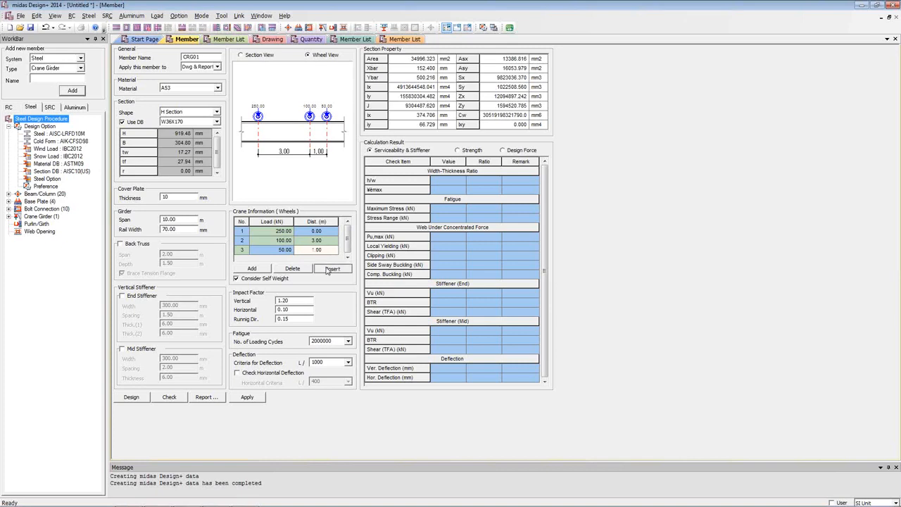
# - Insert a blank wheel row above the third wheel and delete it again
pyautogui.click(330, 269)
pyautogui.click(242, 250)
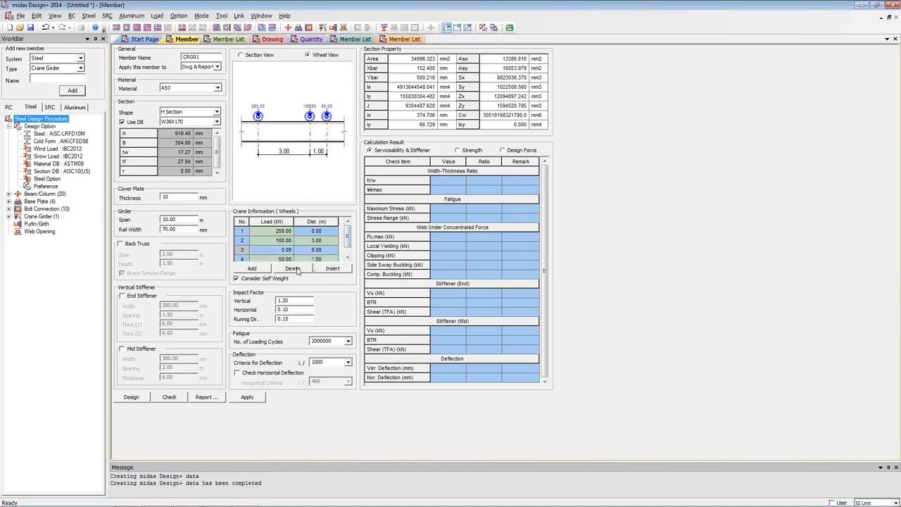
pyautogui.click(296, 269)
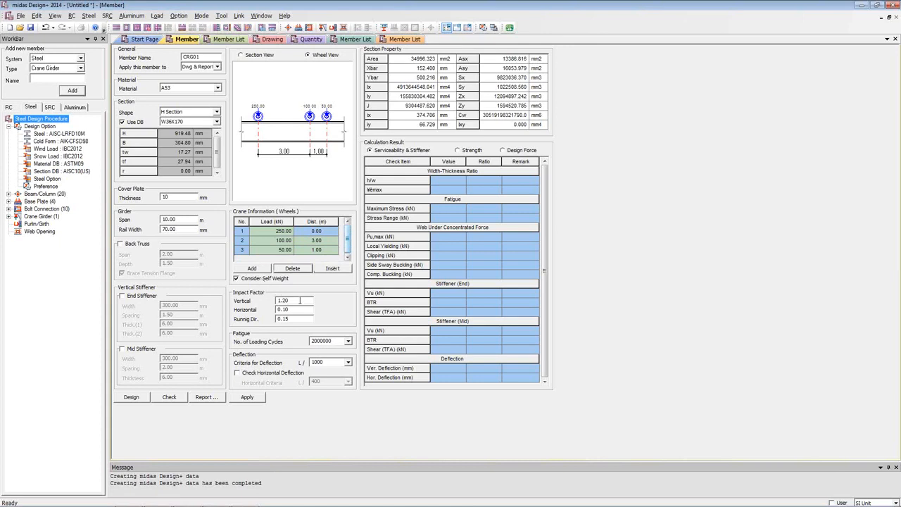
# - Set the fatigue loading cycles to 100000 and enable the horizontal deflection check for the crane girder
pyautogui.click(347, 342)
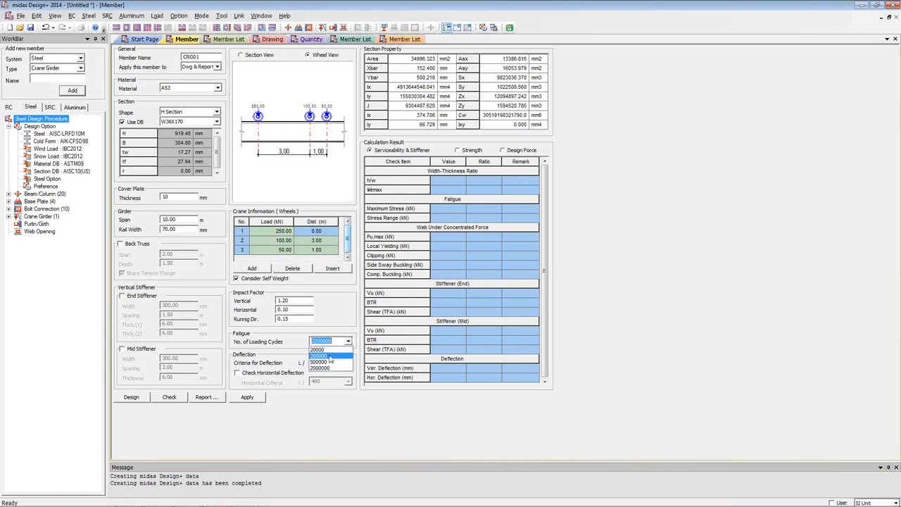
pyautogui.click(329, 357)
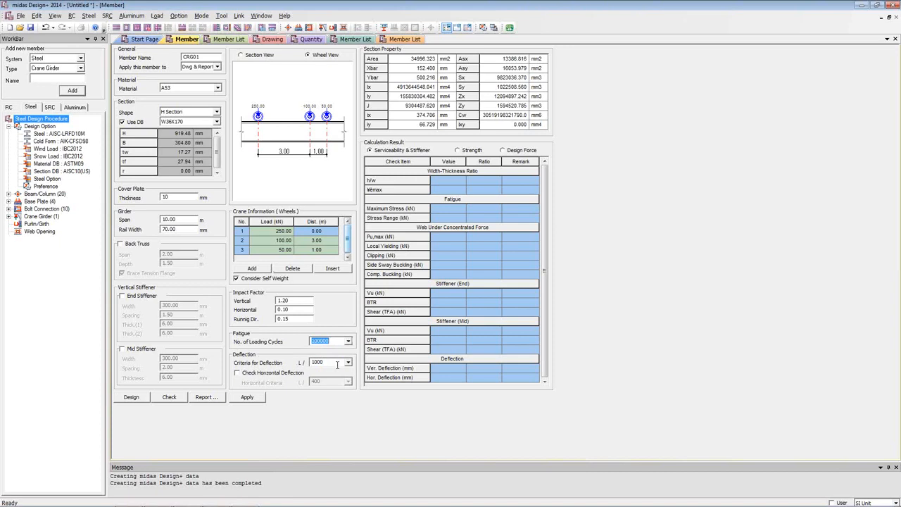
pyautogui.click(270, 375)
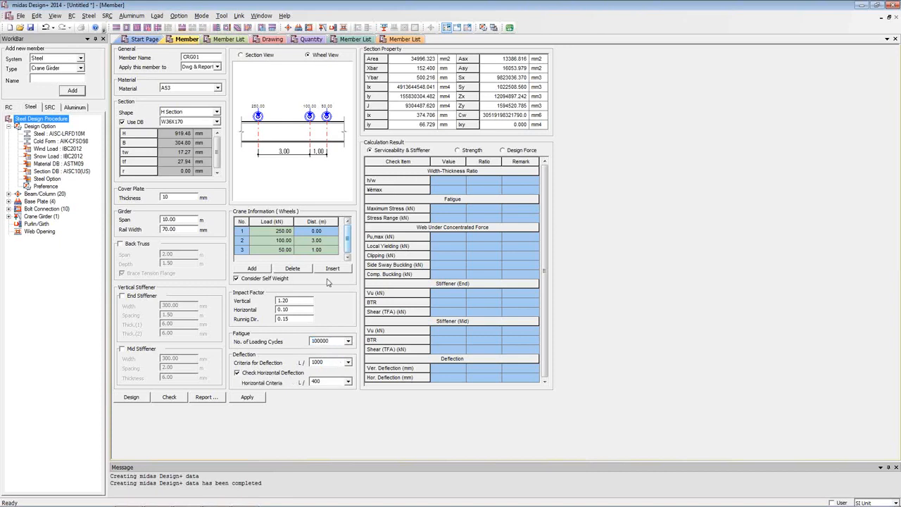
# - Run the crane girder's automatic design and check it again with a back truss included
pyautogui.click(142, 397)
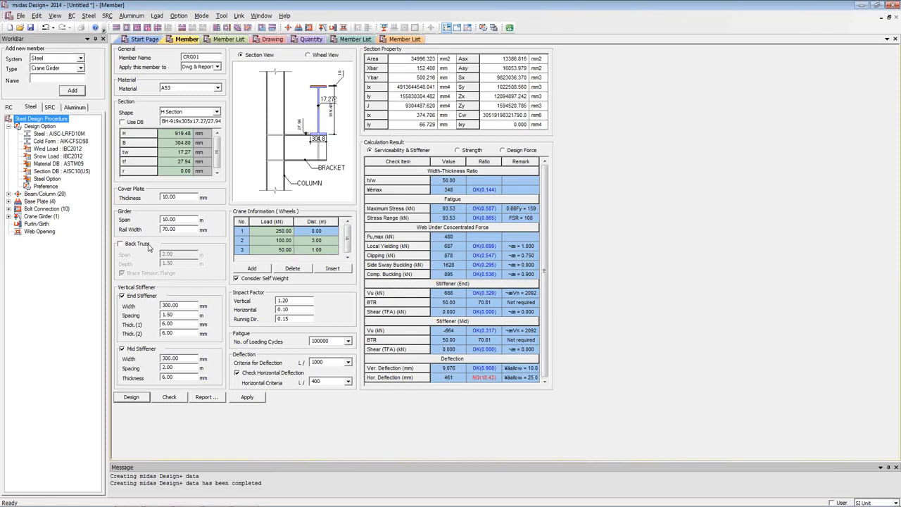
pyautogui.click(121, 243)
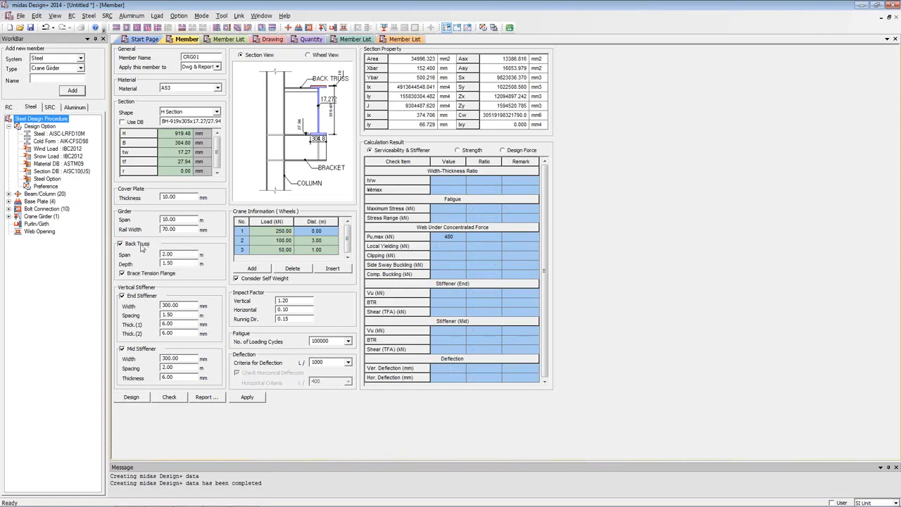
pyautogui.click(169, 397)
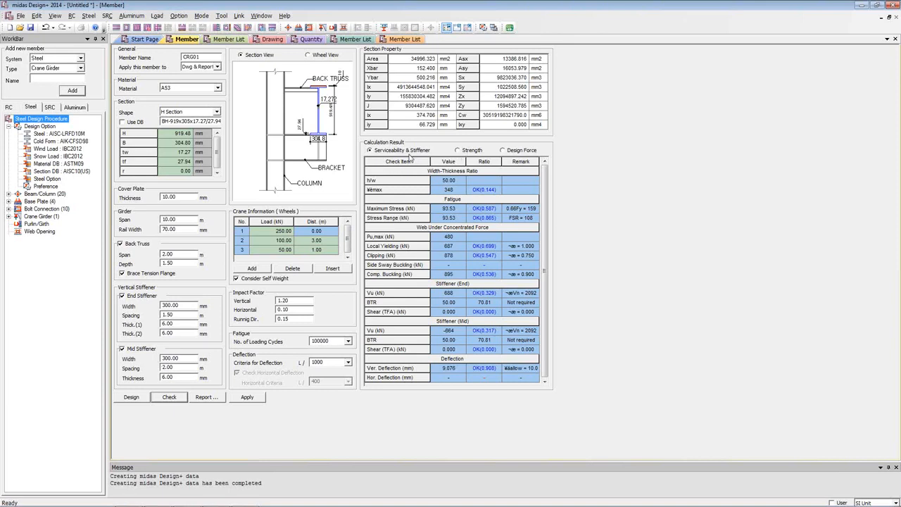
# - Review the crane girder's strength and design force results and display the wheel arrangement
pyautogui.click(470, 151)
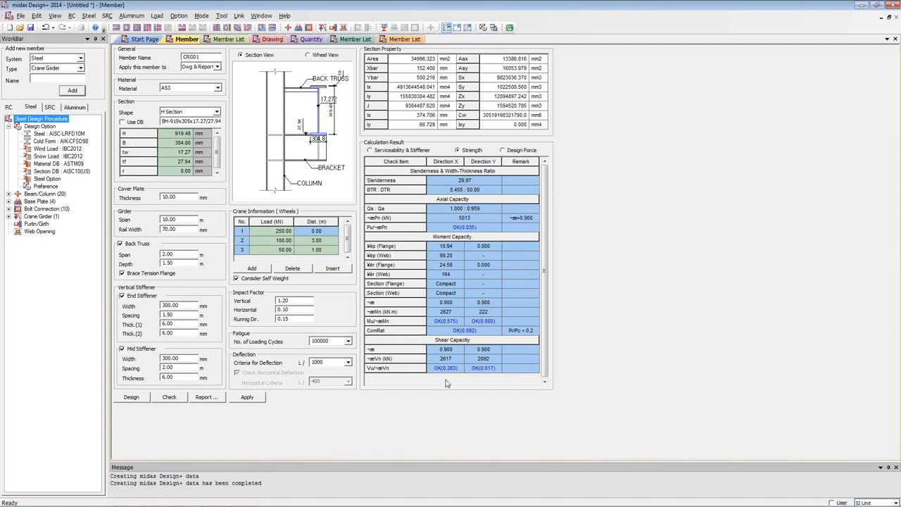
pyautogui.click(519, 151)
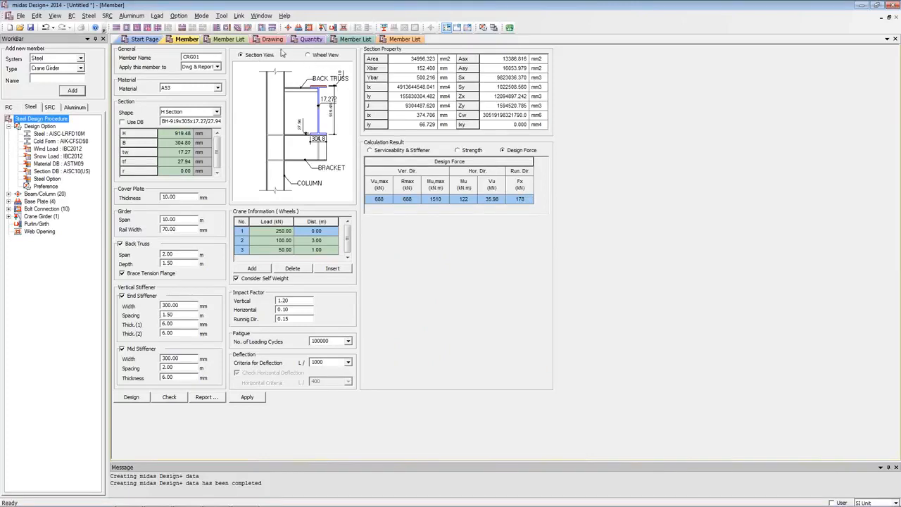
pyautogui.click(324, 55)
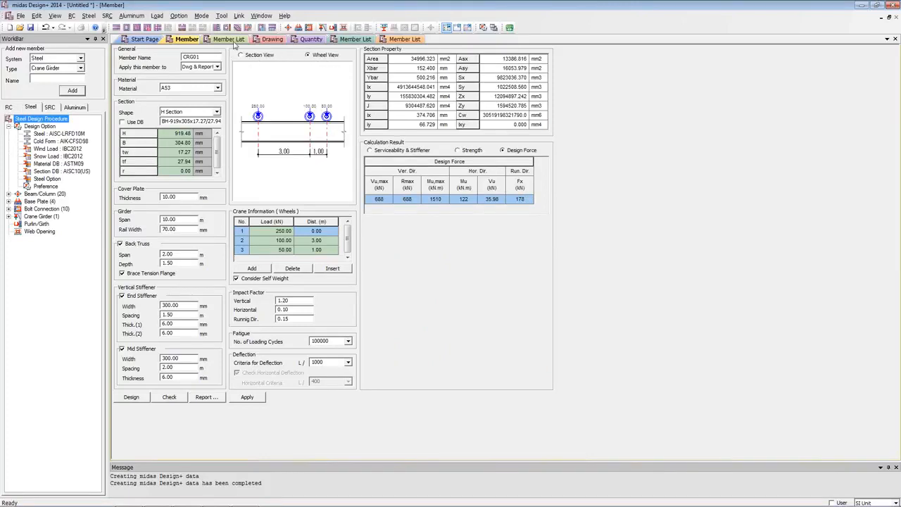
# - Create the steel crane girder list drawing and examine its elevation, plan and member table
pyautogui.click(271, 39)
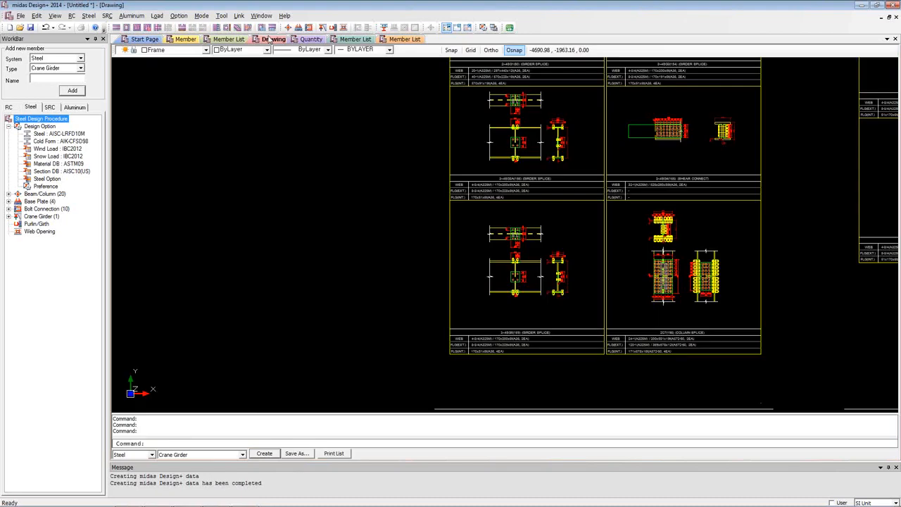
pyautogui.click(264, 453)
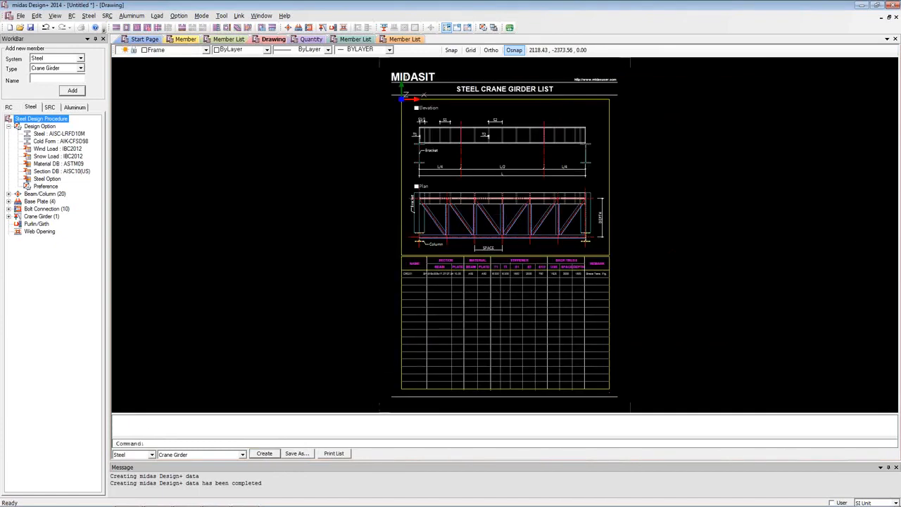
pyautogui.scroll(2, 506, 216)
pyautogui.scroll(1, 506, 216)
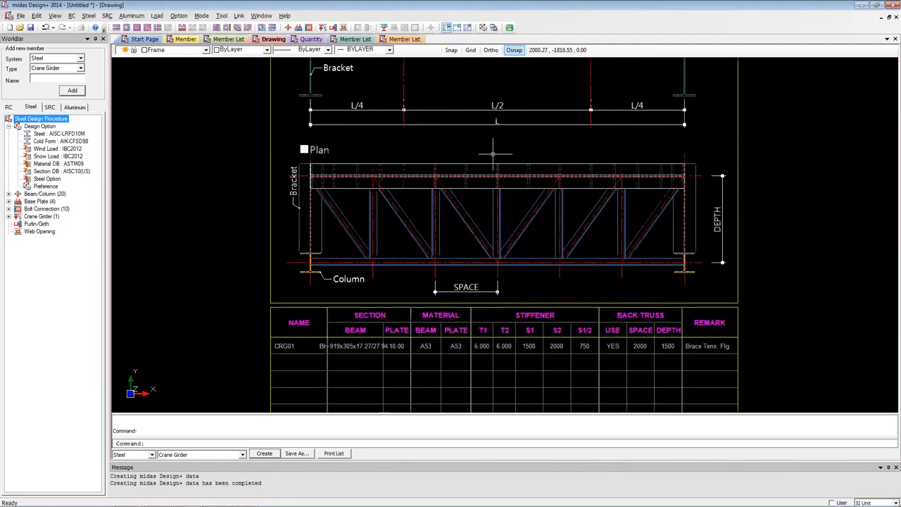
pyautogui.click(512, 144)
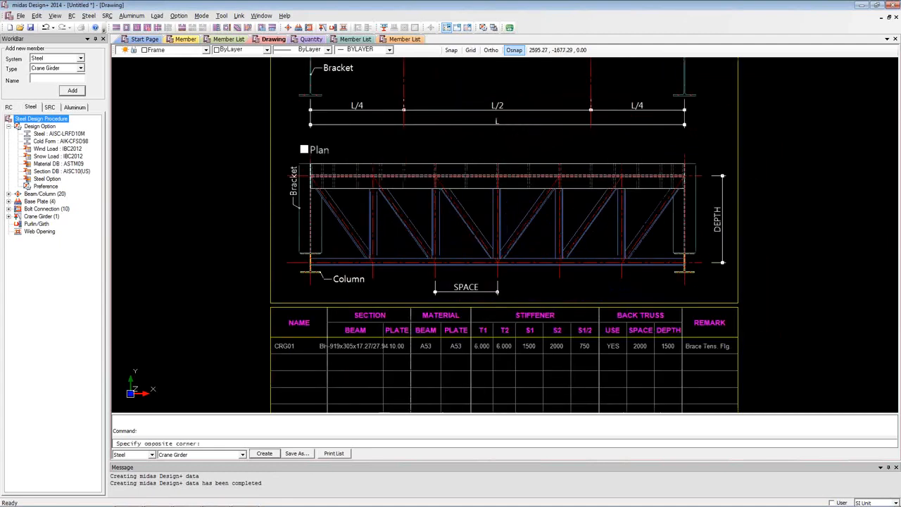
pyautogui.click(551, 141)
pyautogui.moveTo(481, 141); pyautogui.dragTo(481, 294, button='middle')
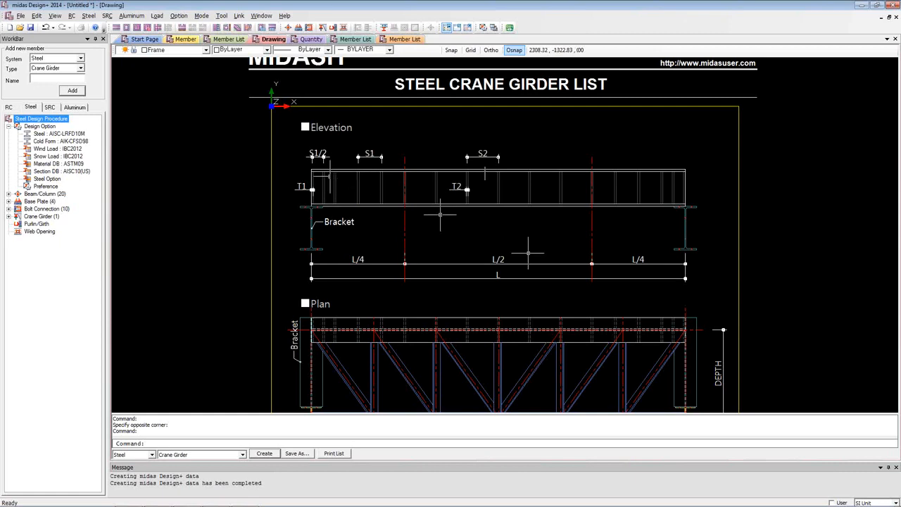
pyautogui.scroll(-2, 528, 252)
pyautogui.scroll(1, 521, 309)
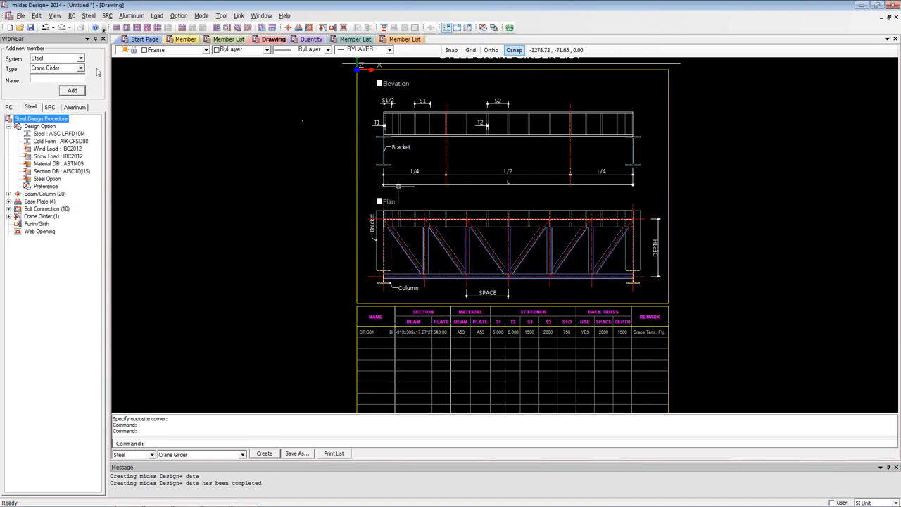
# - Add a new steel purlin/girth member and select it under Purlin/Girth in the design procedure tree
pyautogui.doubleClick(37, 224)
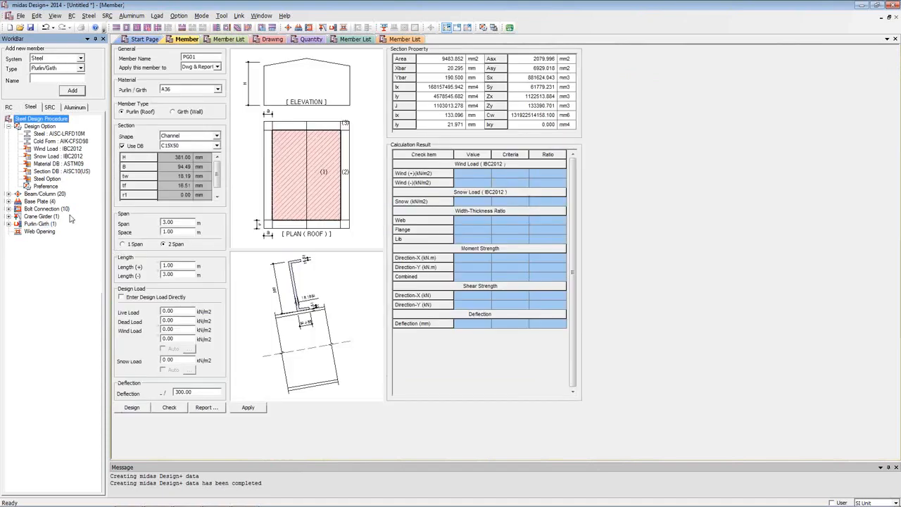
pyautogui.click(9, 224)
pyautogui.click(37, 232)
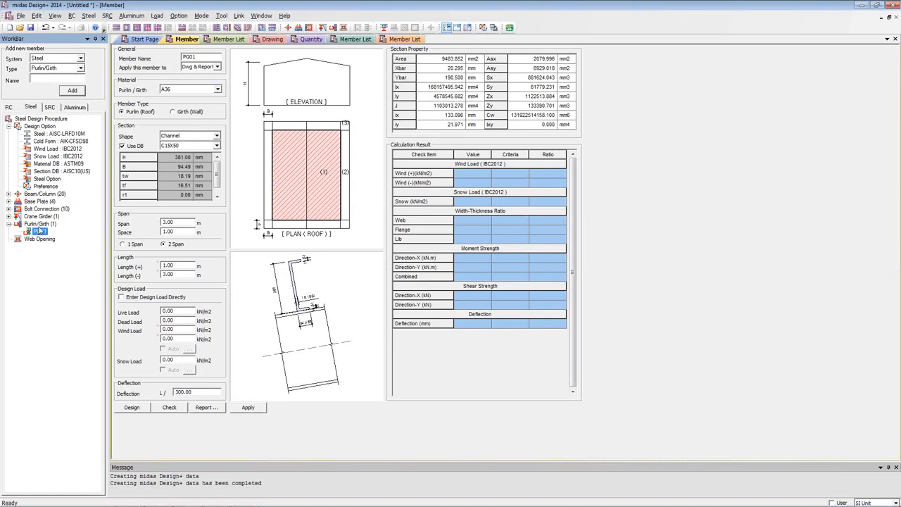
# - Assign A36 material to the purlin and a Channel section C15X50 from the section database
pyautogui.click(178, 92)
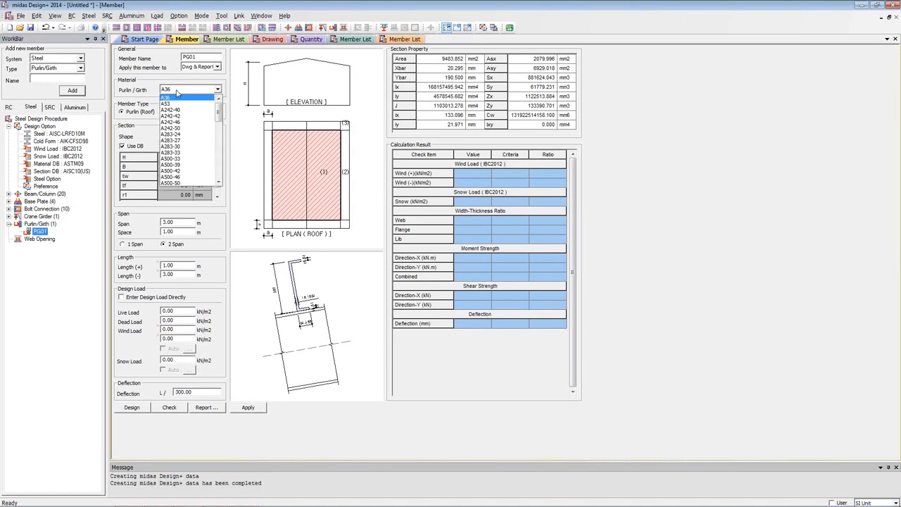
pyautogui.click(175, 102)
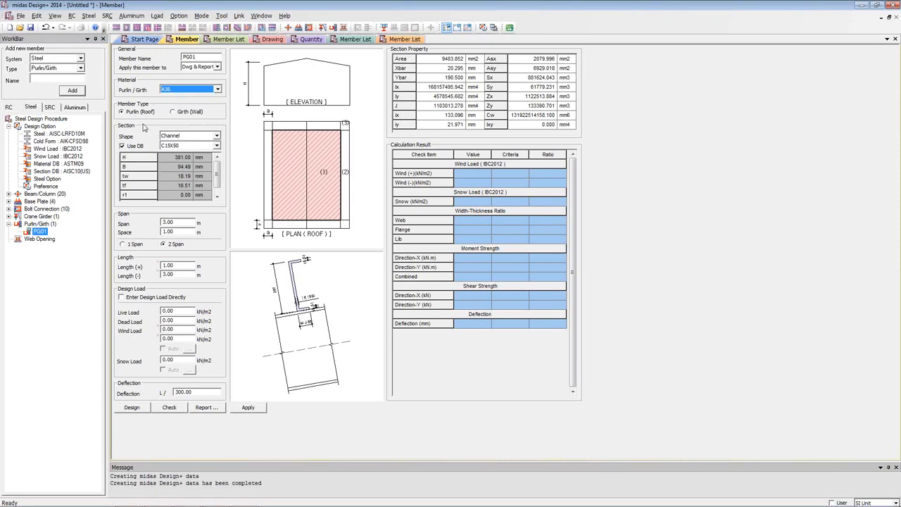
pyautogui.click(198, 137)
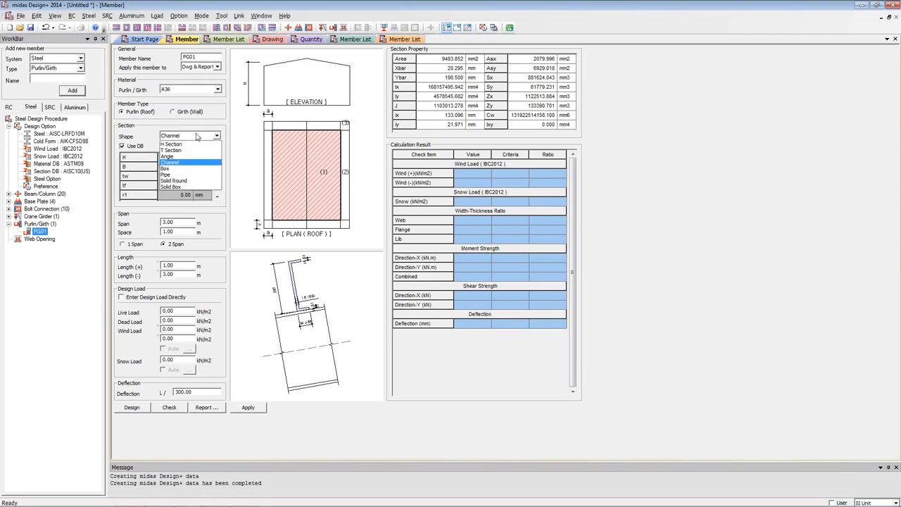
pyautogui.click(180, 162)
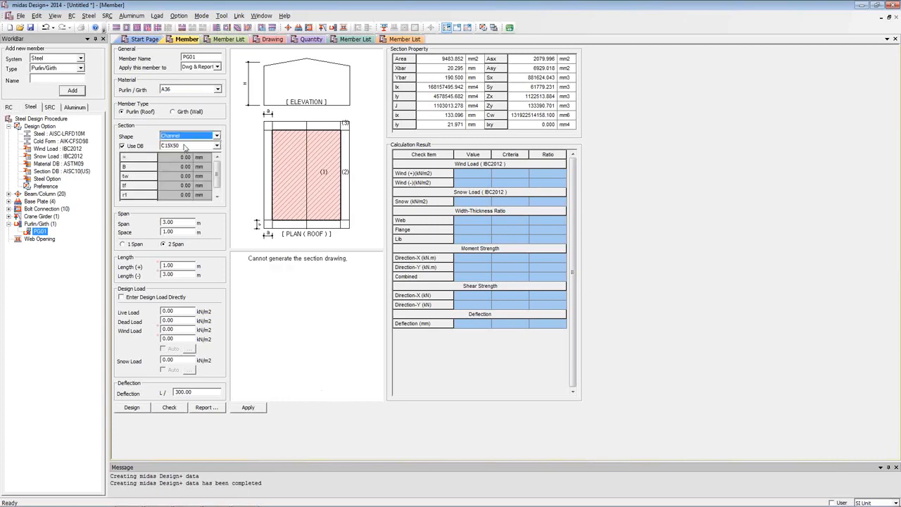
pyautogui.click(185, 146)
pyautogui.click(186, 156)
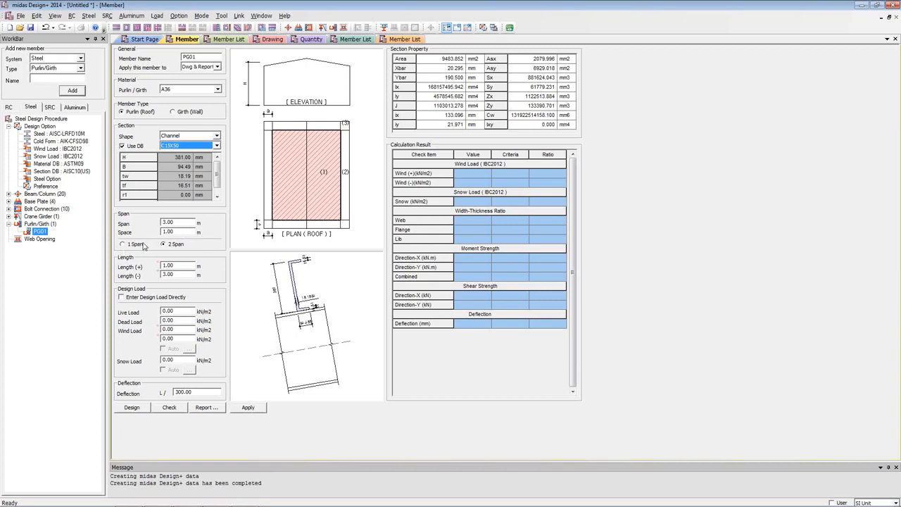
# - Try a live load of -3 kN/m2 on the purlin, and set its live and dead loads to 3 kN/m2
pyautogui.doubleClick(181, 310)
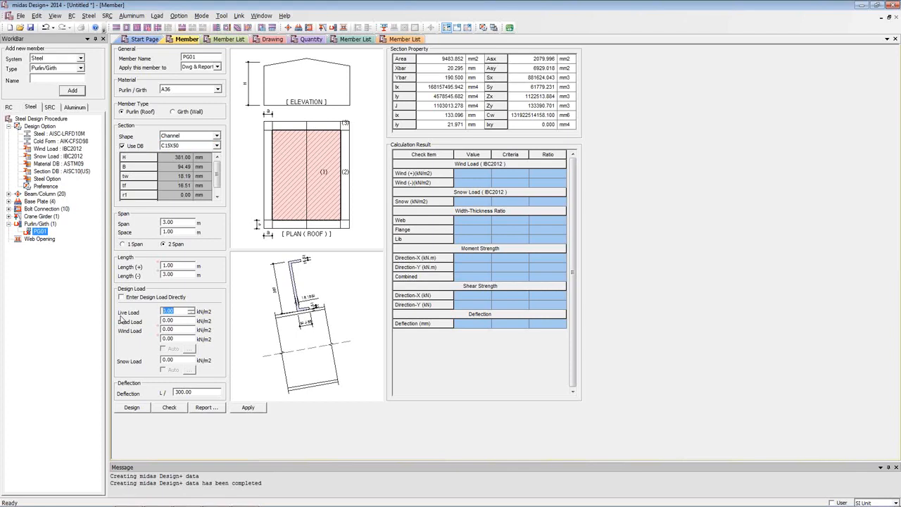
pyautogui.write('-3')
pyautogui.click(185, 321)
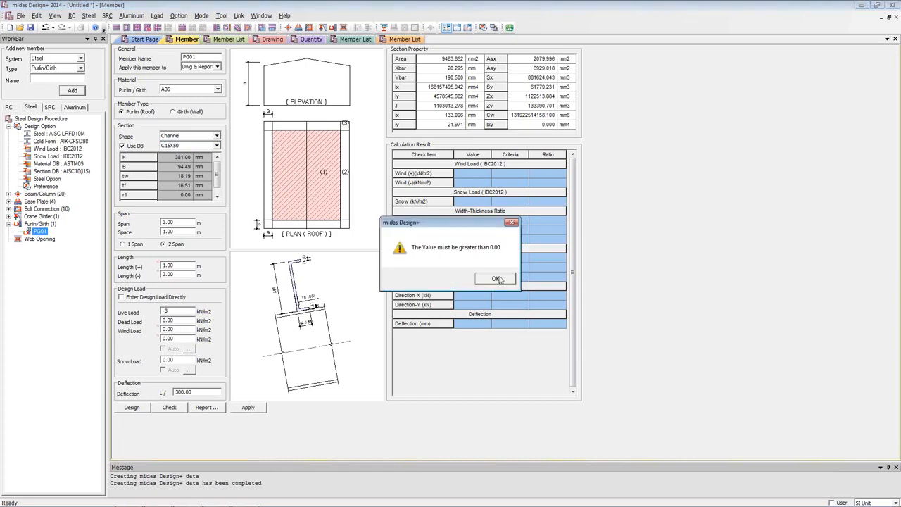
pyautogui.click(495, 278)
pyautogui.write('3')
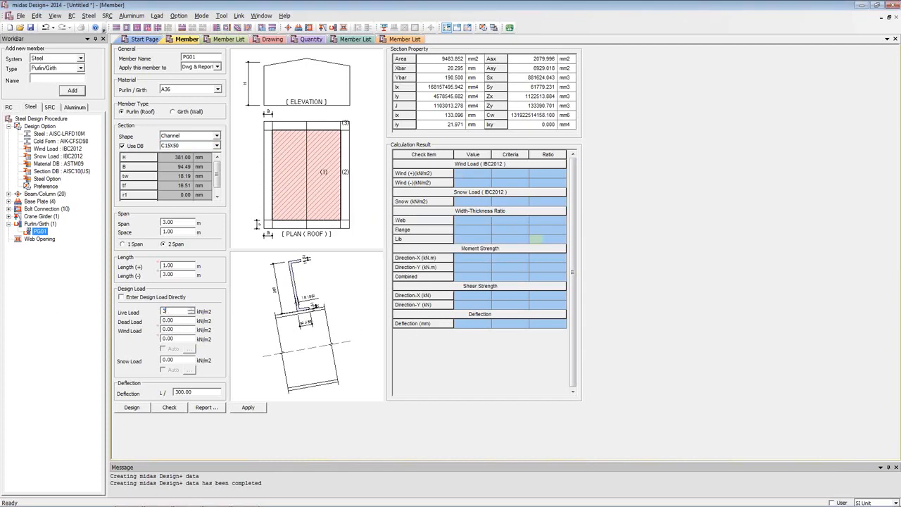
pyautogui.click(183, 321)
pyautogui.doubleClick(183, 320)
pyautogui.write('3')
# - Set the purlin's wind loads to 1.45 kN/m2 for positive and 1.15 kN/m2 for negative pressure, and check the member
pyautogui.click(169, 329)
pyautogui.write('1.45')
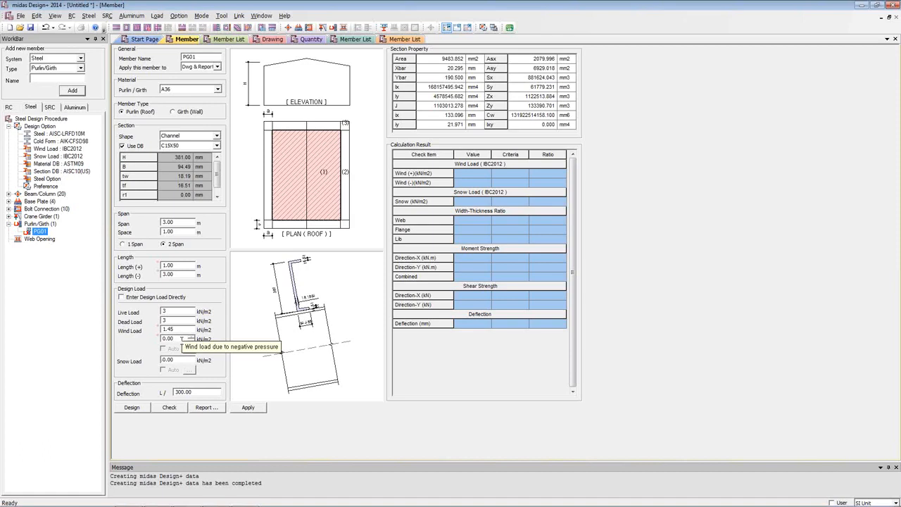
pyautogui.doubleClick(180, 339)
pyautogui.write('1.15')
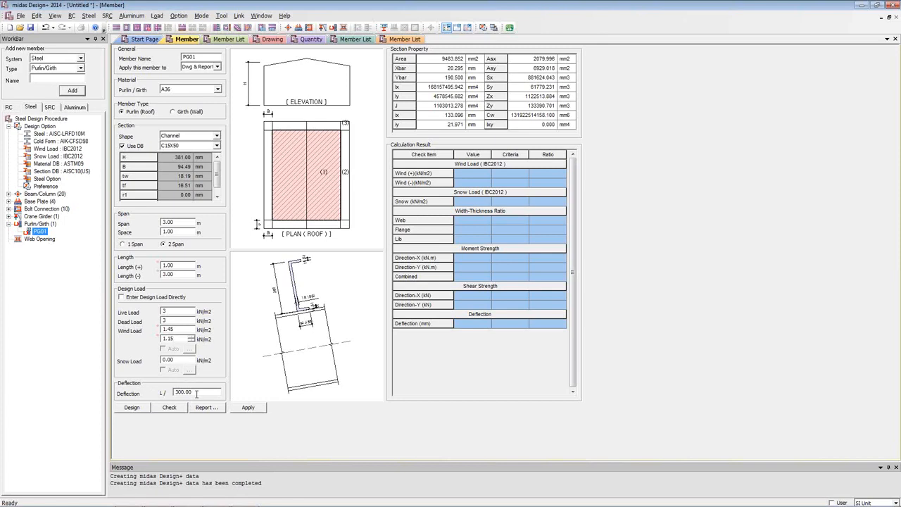
pyautogui.click(165, 413)
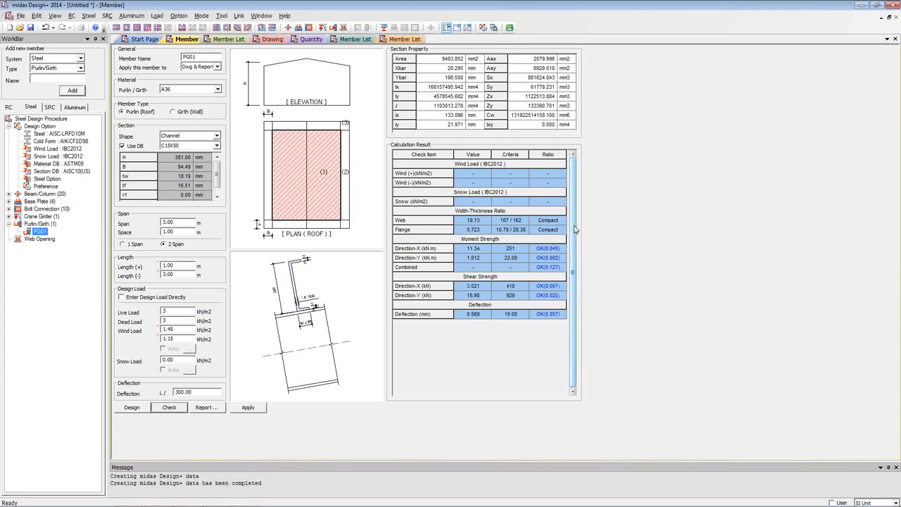
# - Raise the purlin's live load and dead load to 10 kN/m2 each and check the member again
pyautogui.click(174, 311)
pyautogui.write('10')
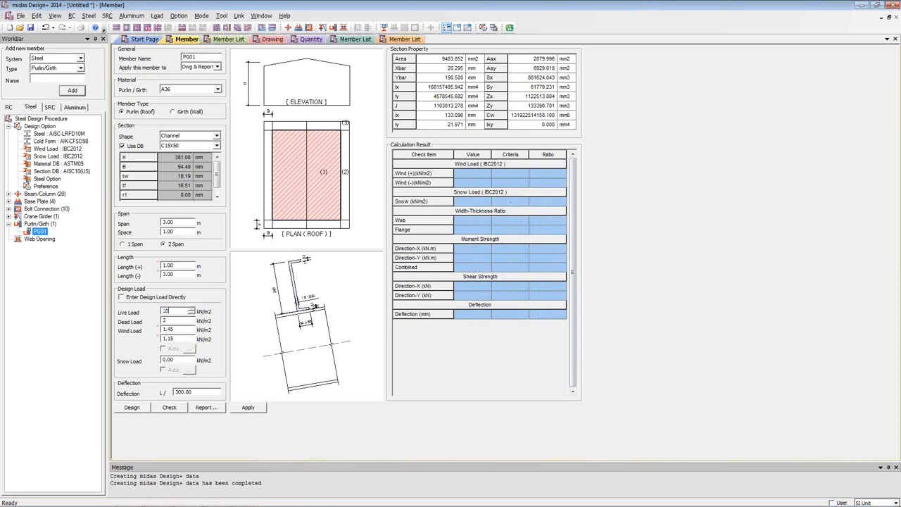
pyautogui.press('Tab')
pyautogui.write('10')
pyautogui.click(171, 410)
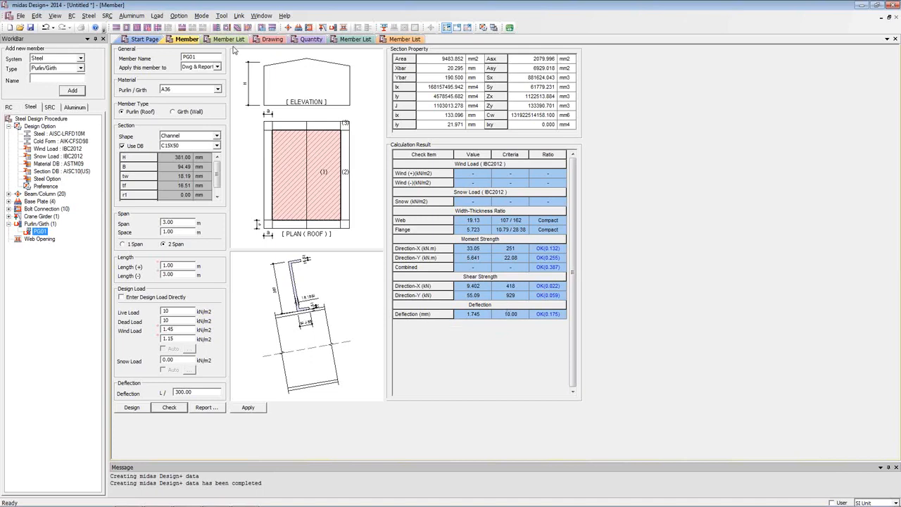
# - Create the steel purlin and girth list drawing and examine its details and member table
pyautogui.click(266, 42)
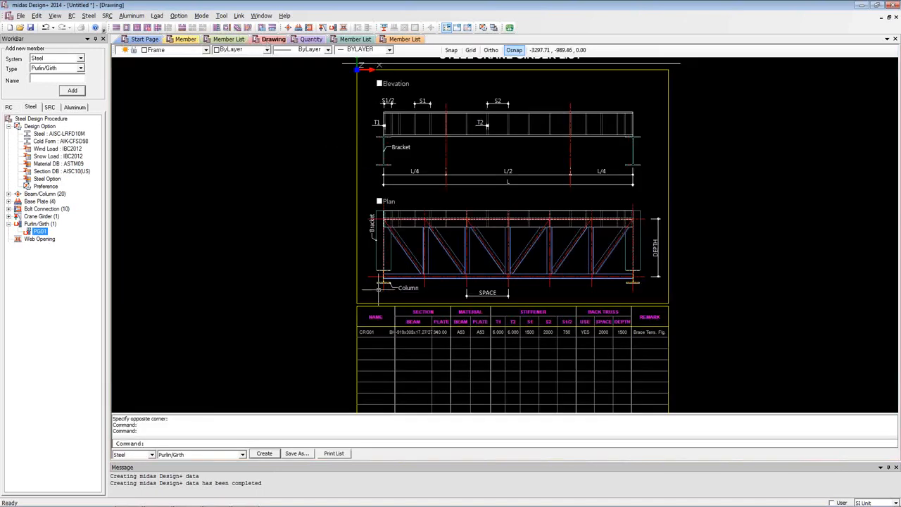
pyautogui.click(271, 456)
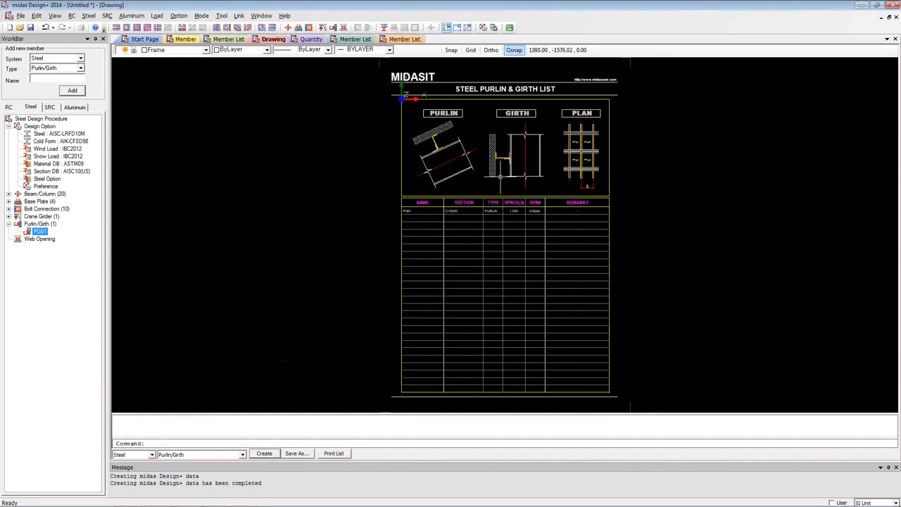
pyautogui.scroll(2, 566, 170)
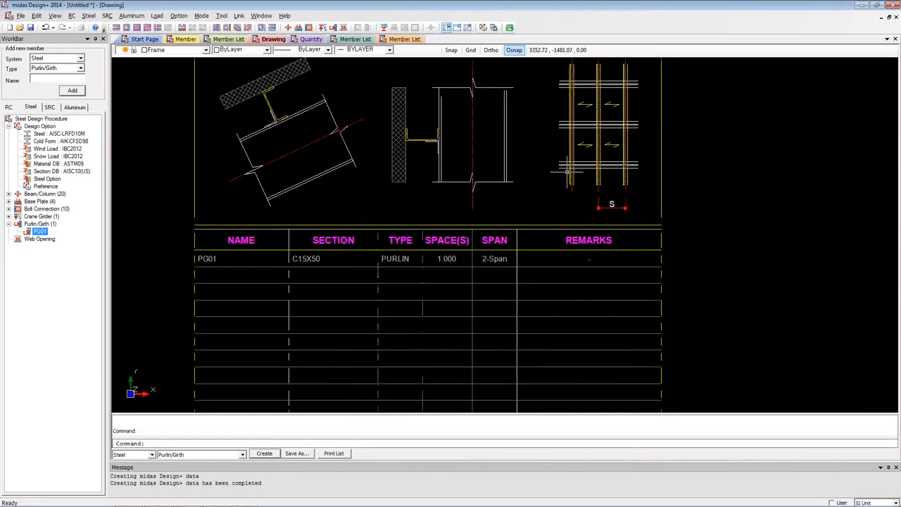
pyautogui.moveTo(527, 125); pyautogui.dragTo(517, 201, button='middle')
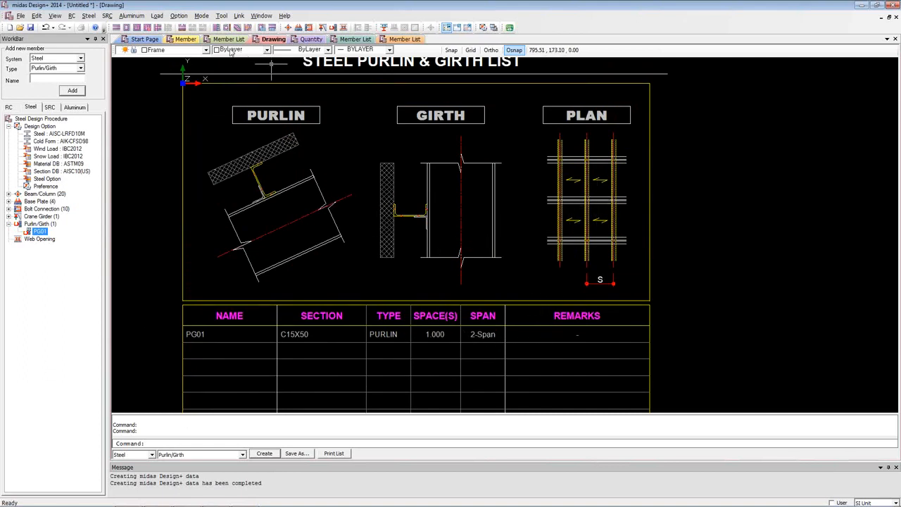
# - Generate the purlin's detail report, switch to it in Microsoft Word, maximize the document and read through it
pyautogui.click(186, 39)
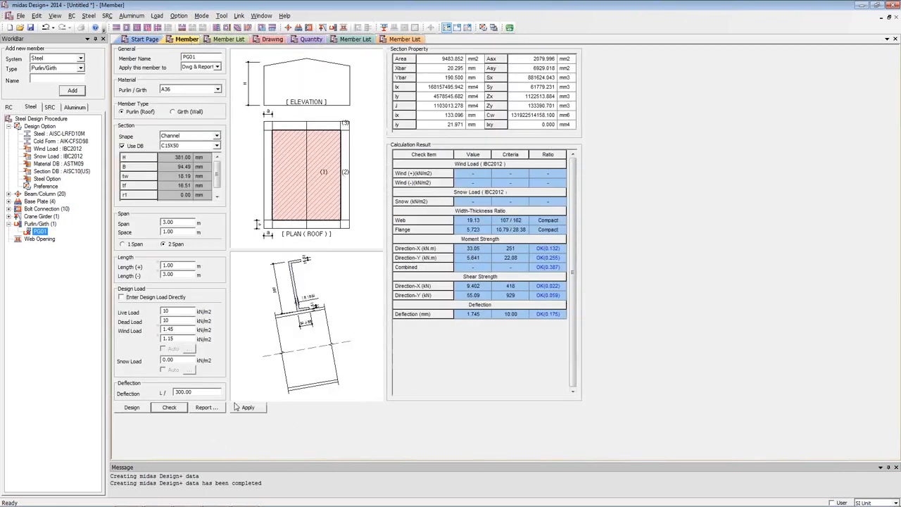
pyautogui.click(214, 408)
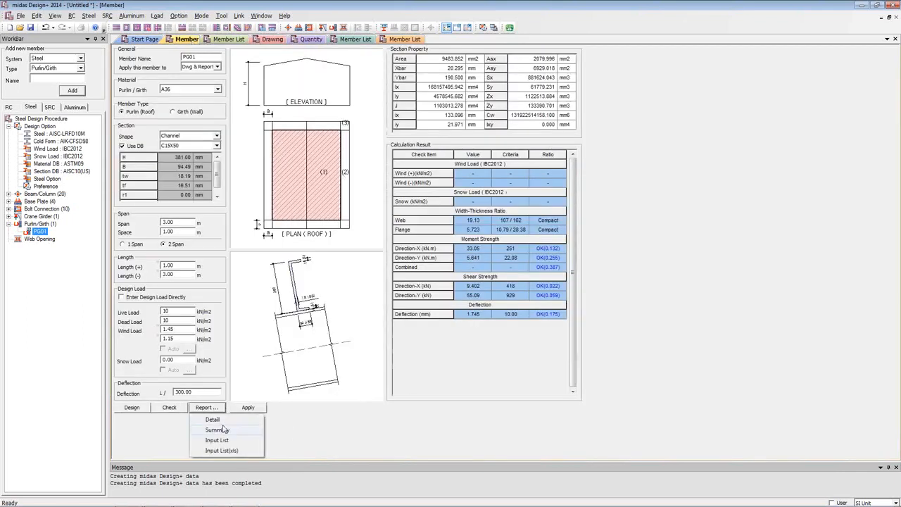
pyautogui.click(225, 419)
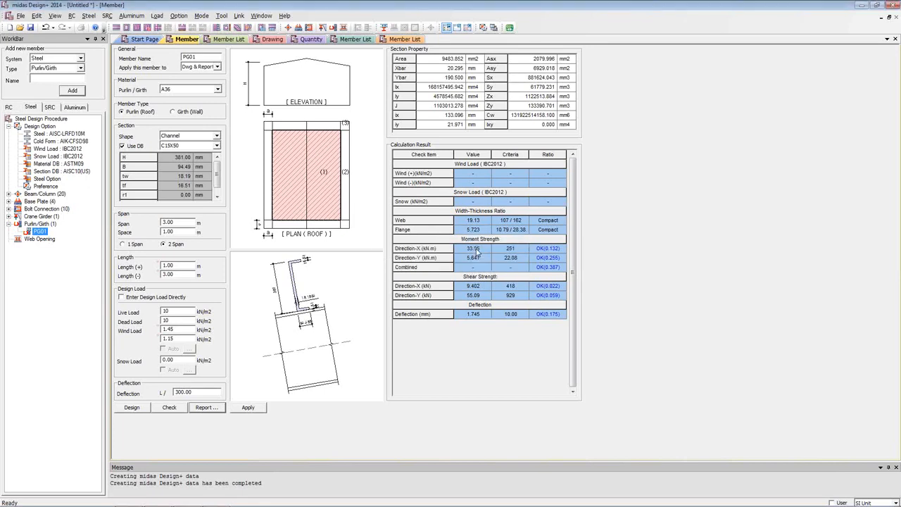
pyautogui.moveTo(246, 499)
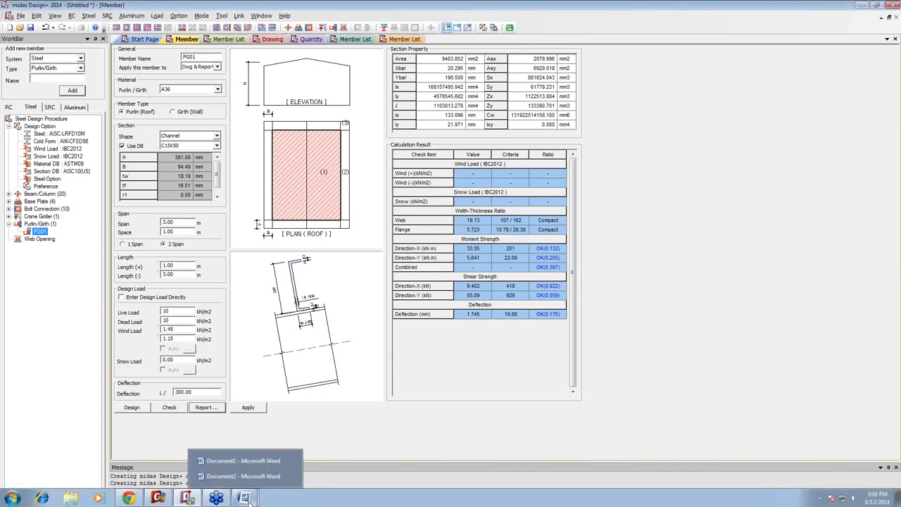
pyautogui.click(243, 476)
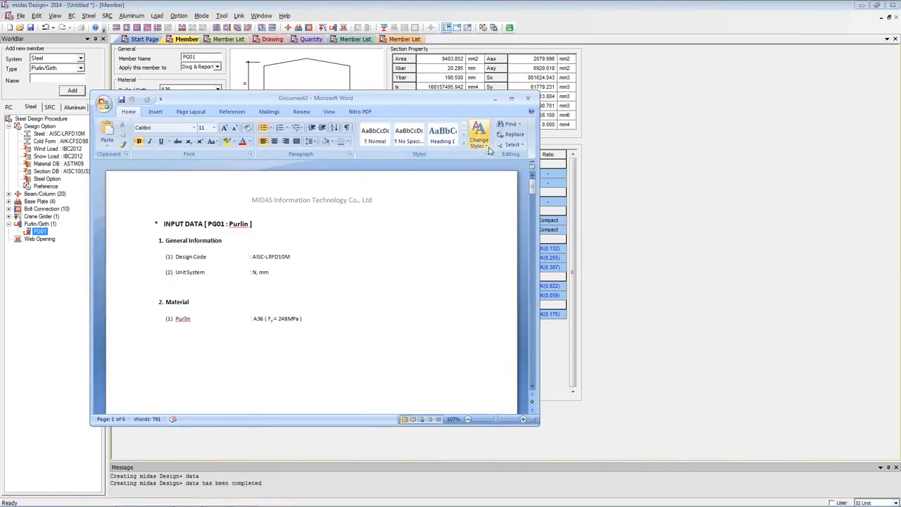
pyautogui.click(511, 99)
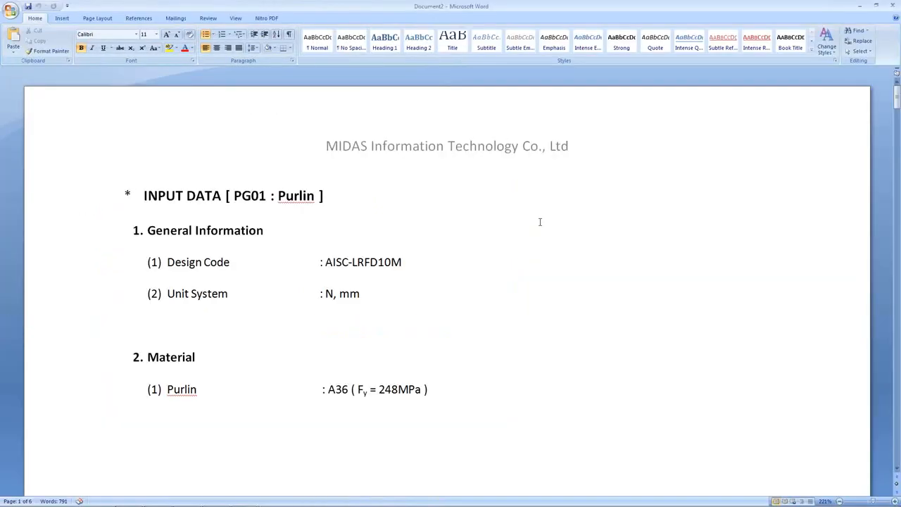
pyautogui.scroll(-10, 540, 222)
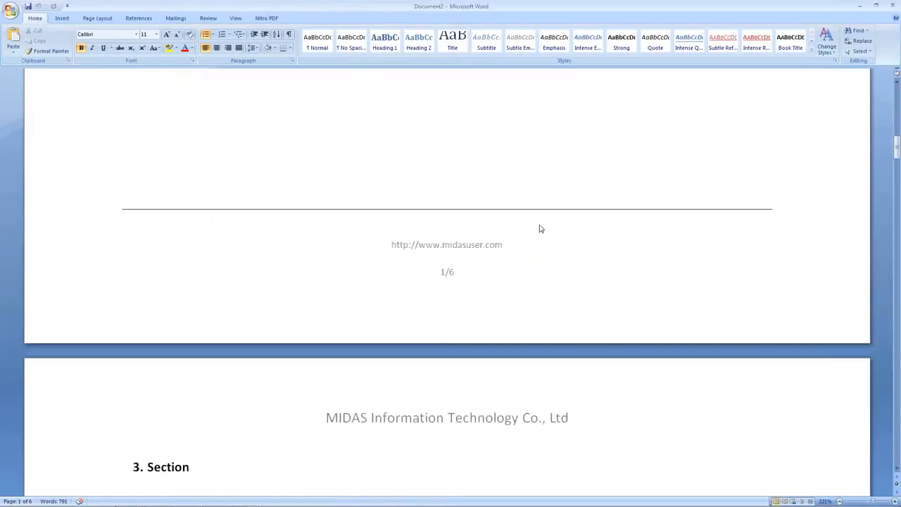
# - Read through the purlin report's section properties, span, unbraced length, deflection and design load data
pyautogui.scroll(-5, 541, 228)
pyautogui.scroll(-3, 540, 220)
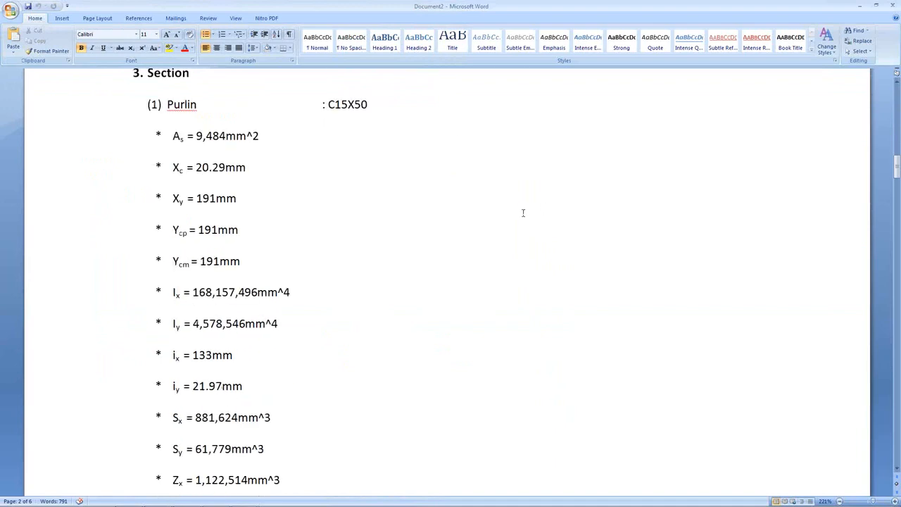
pyautogui.scroll(-13, 522, 212)
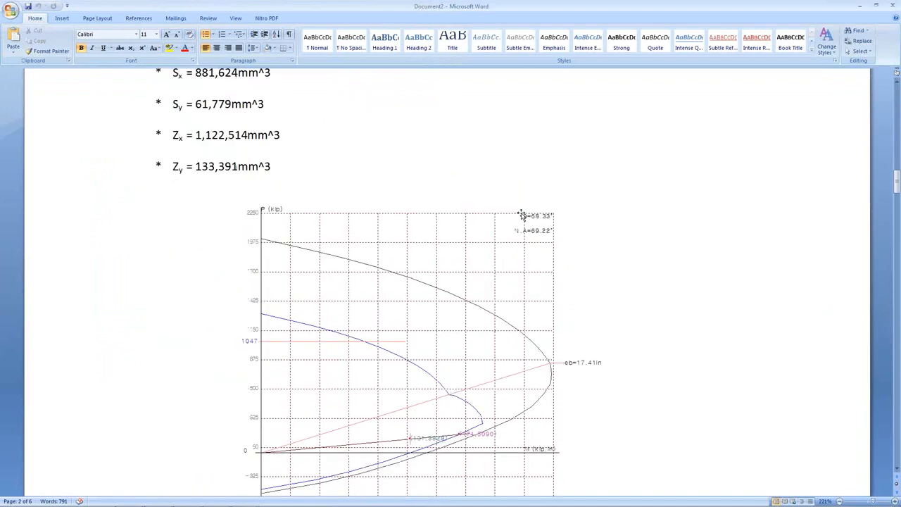
pyautogui.scroll(-4, 521, 215)
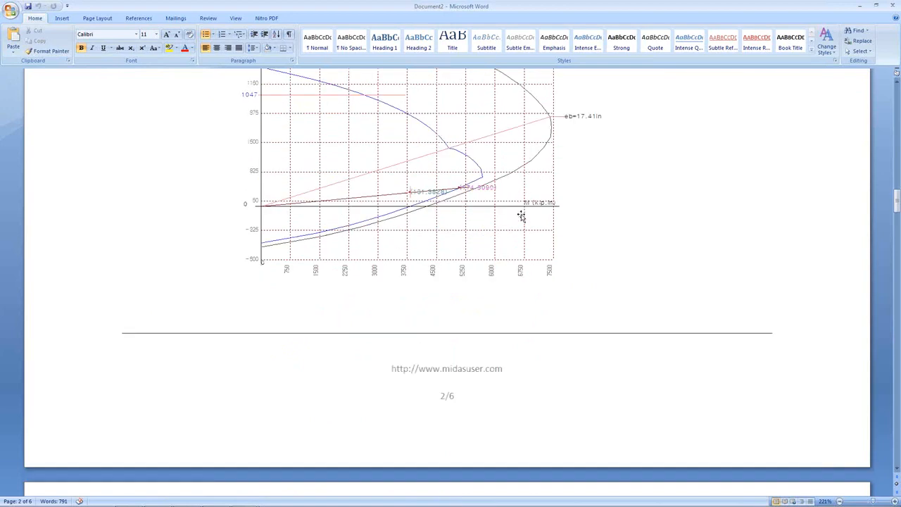
pyautogui.scroll(-10, 608, 167)
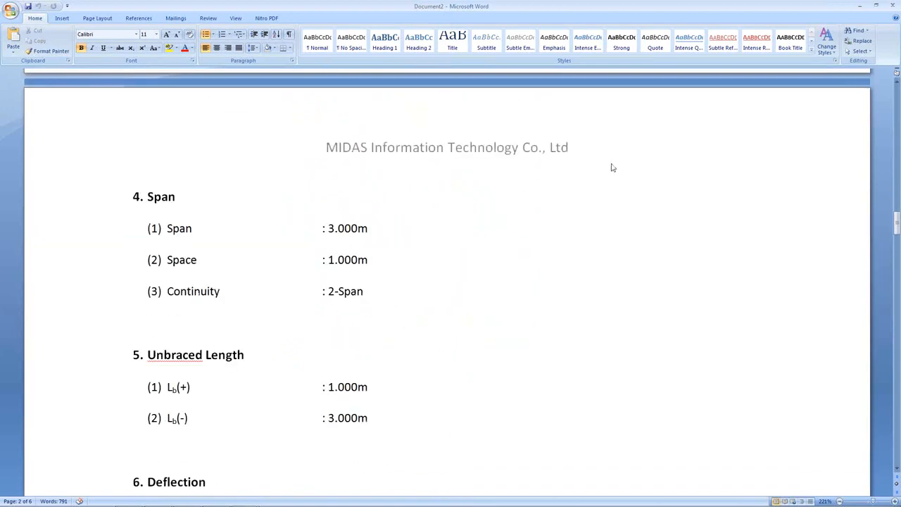
pyautogui.scroll(-10, 611, 166)
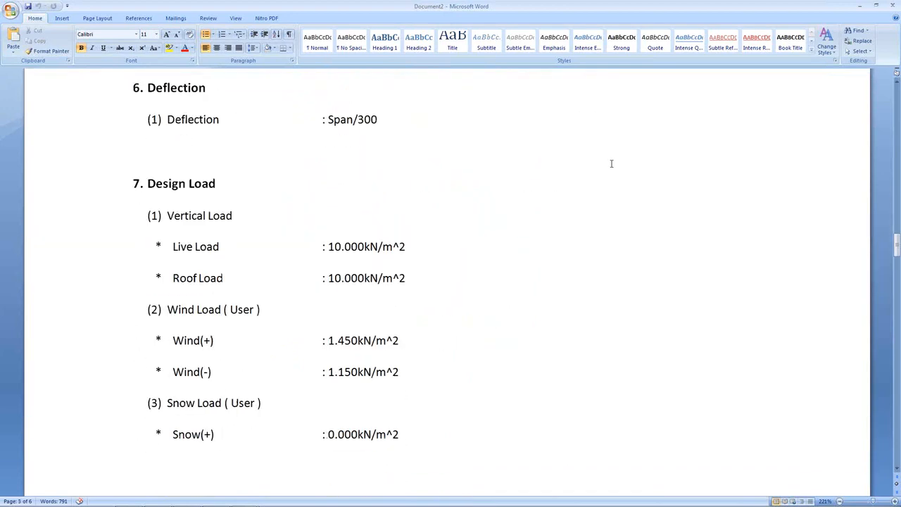
pyautogui.scroll(-1, 610, 163)
pyautogui.scroll(-11, 611, 165)
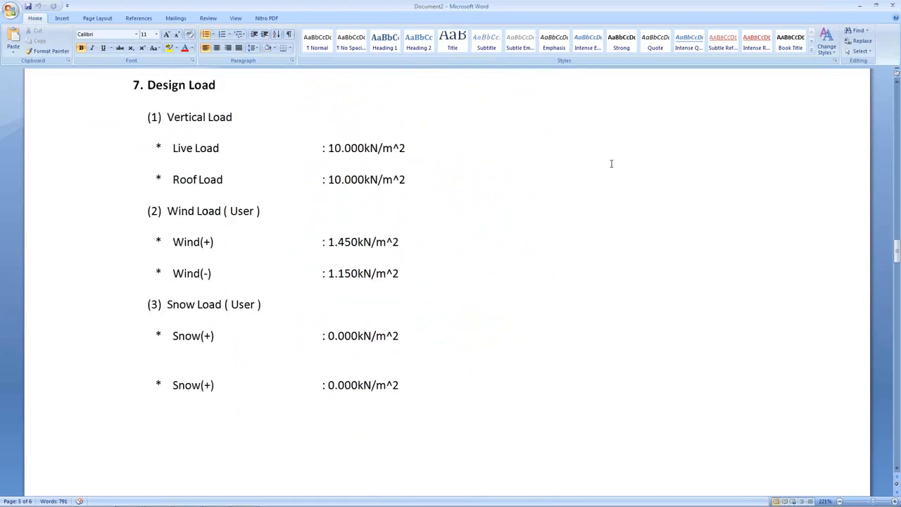
# - Examine the report's width-thickness ratio checks and the strength-check load combinations in both directions
pyautogui.scroll(-4, 610, 166)
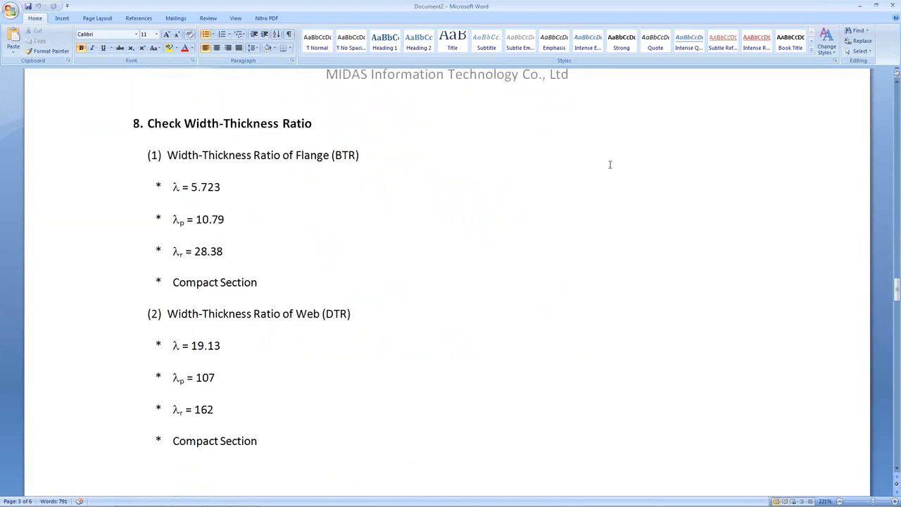
pyautogui.scroll(-3, 610, 166)
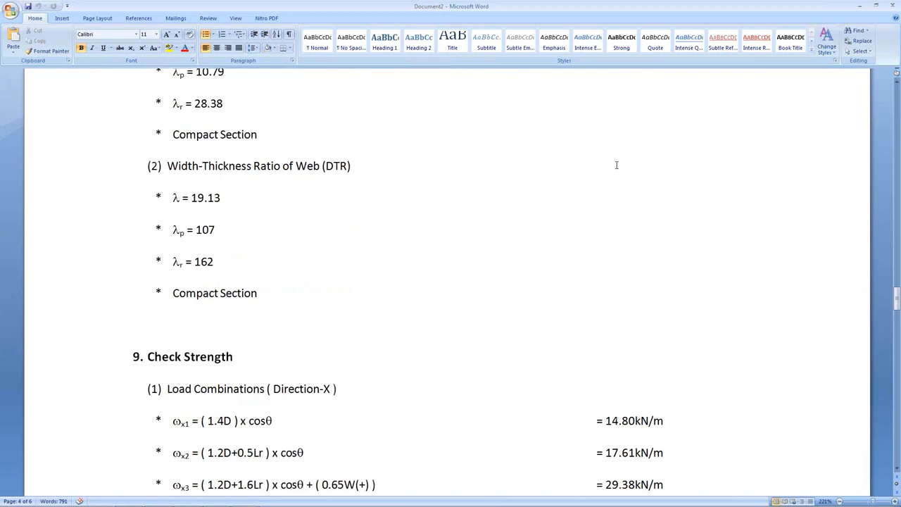
pyautogui.scroll(-2, 616, 164)
pyautogui.scroll(-2, 616, 165)
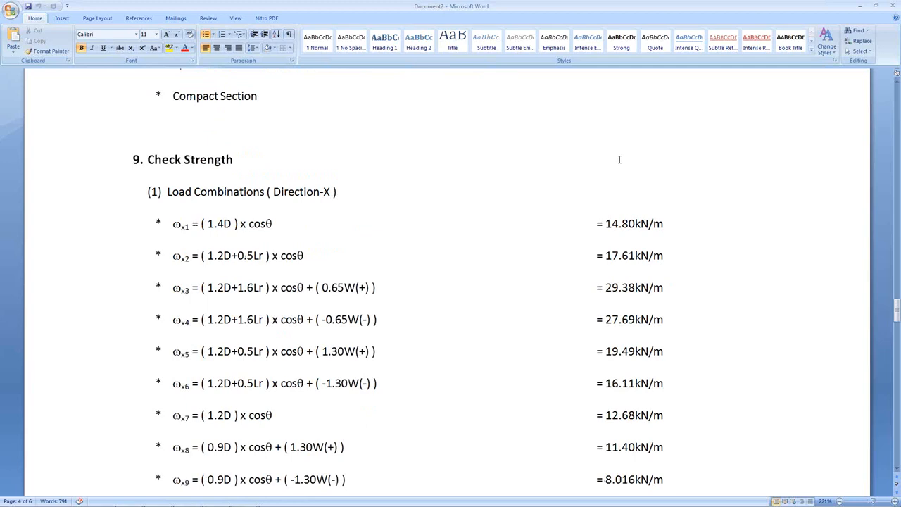
pyautogui.scroll(-2, 619, 160)
pyautogui.scroll(-2, 621, 158)
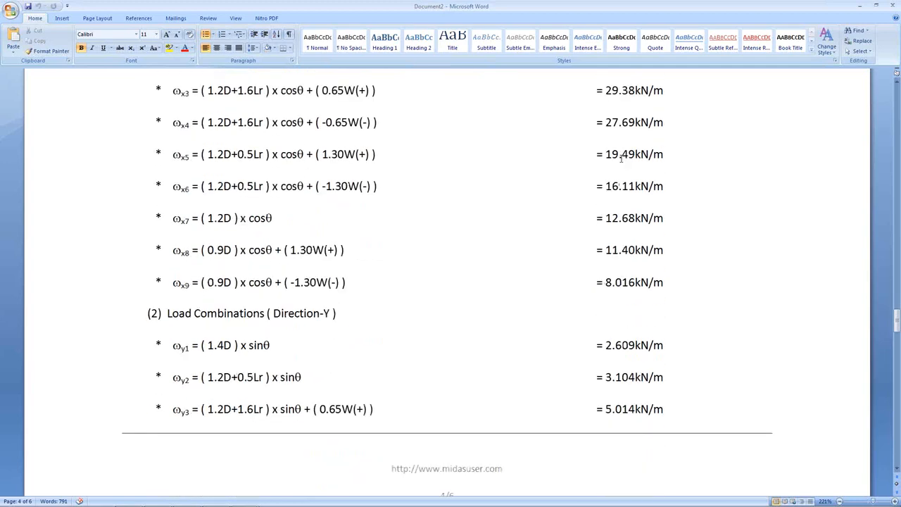
pyautogui.scroll(10, 734, 150)
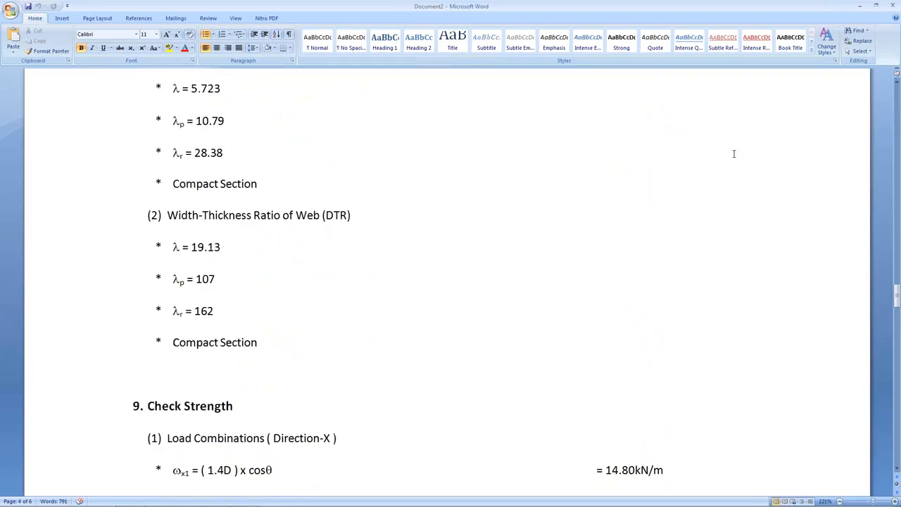
# - Close the Word report without saving it and start a new web opening member in midas Design+
pyautogui.click(892, 4)
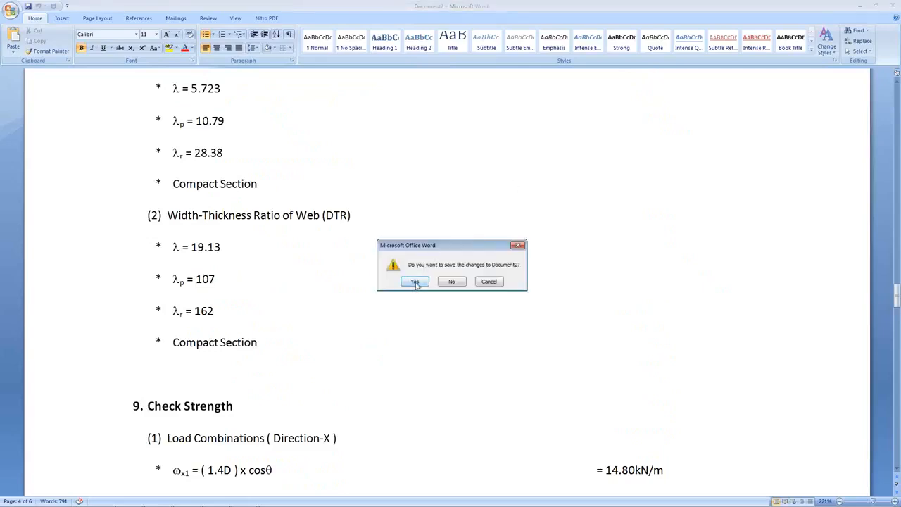
pyautogui.click(452, 281)
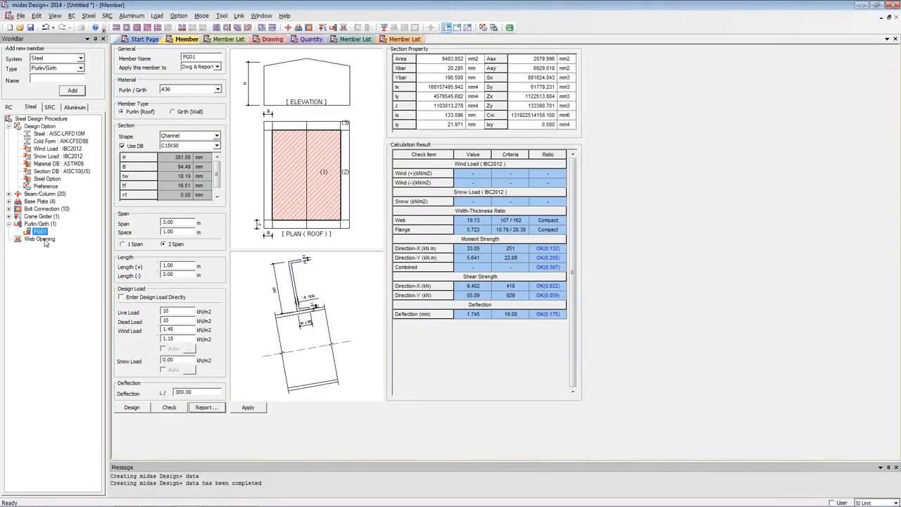
pyautogui.click(40, 239)
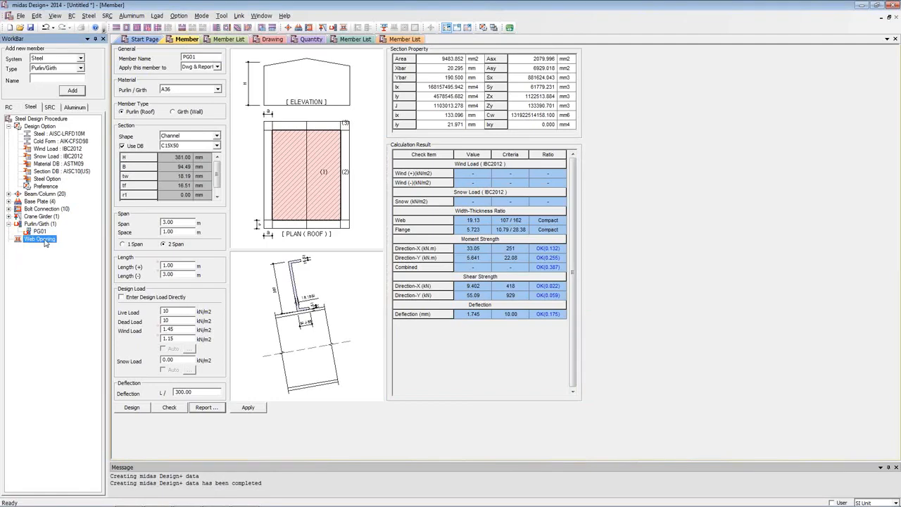
pyautogui.doubleClick(46, 242)
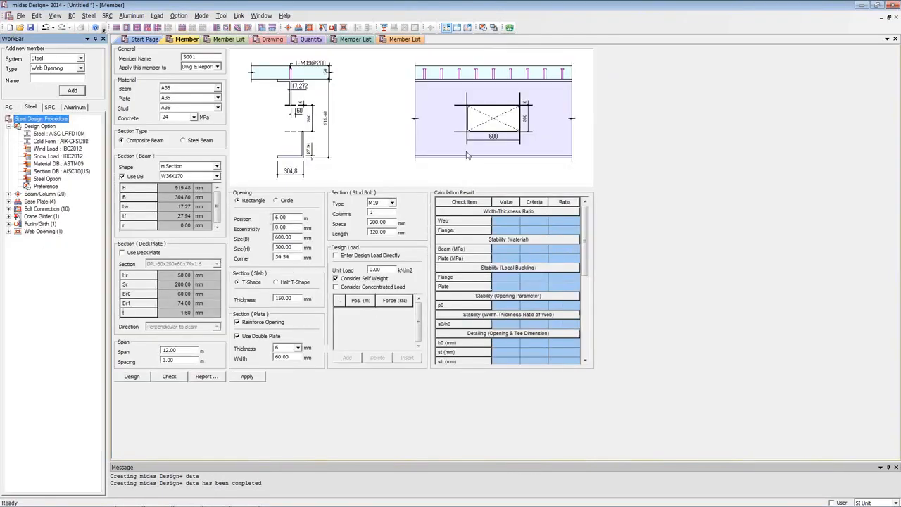
# - Keep A36 as the beam material and change the web opening member's section type to Steel Beam
pyautogui.click(188, 88)
pyautogui.click(192, 91)
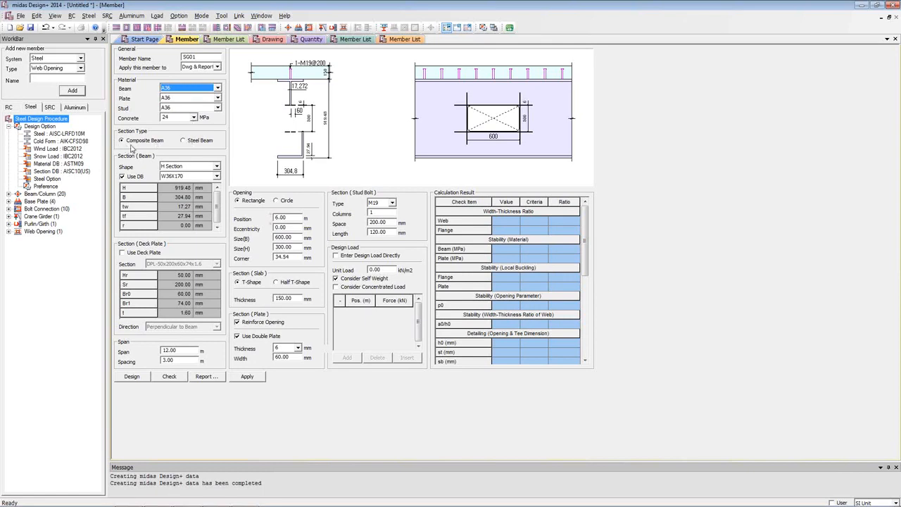
pyautogui.click(183, 141)
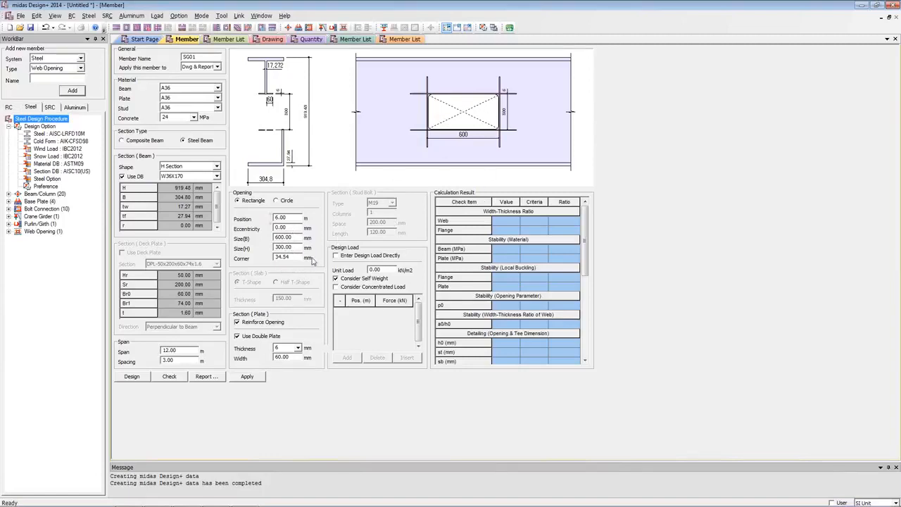
# - Try out direct design load entry, the unit load value and the concentrated load option, leaving both options off
pyautogui.click(367, 257)
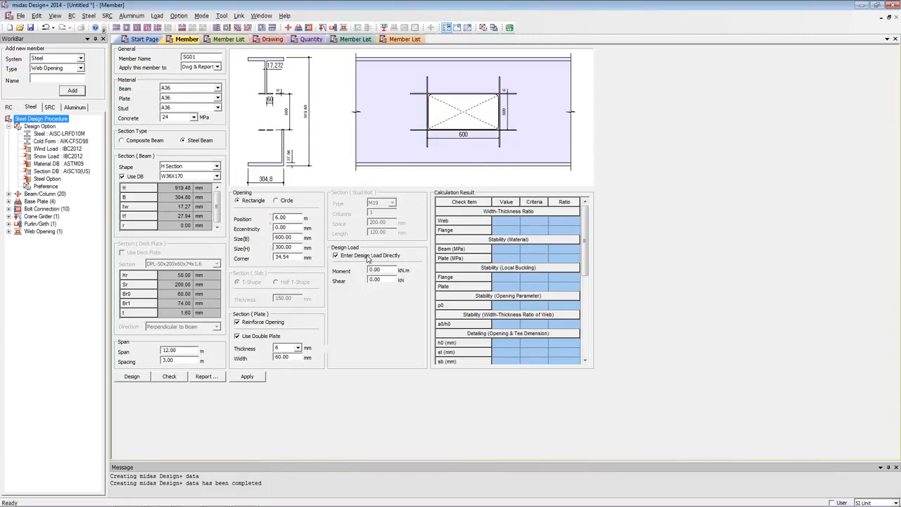
pyautogui.click(367, 257)
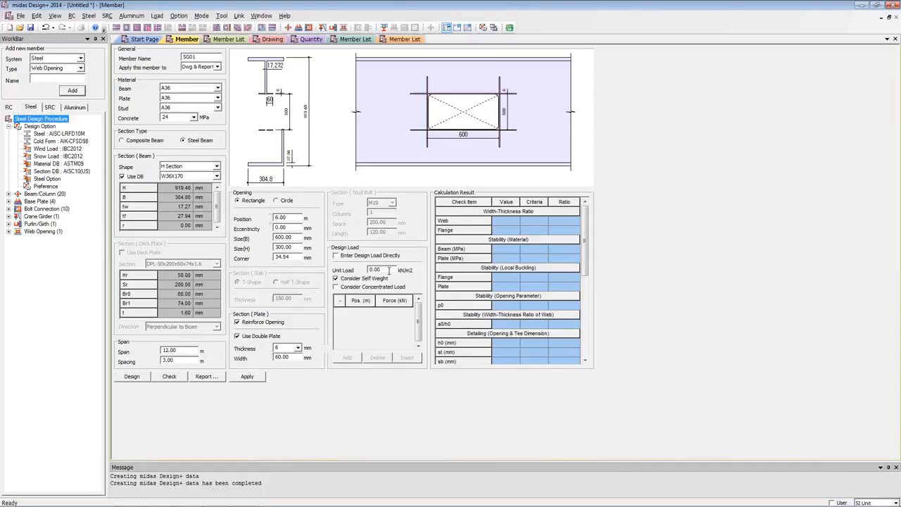
pyautogui.click(388, 271)
pyautogui.write('107')
pyautogui.click(350, 289)
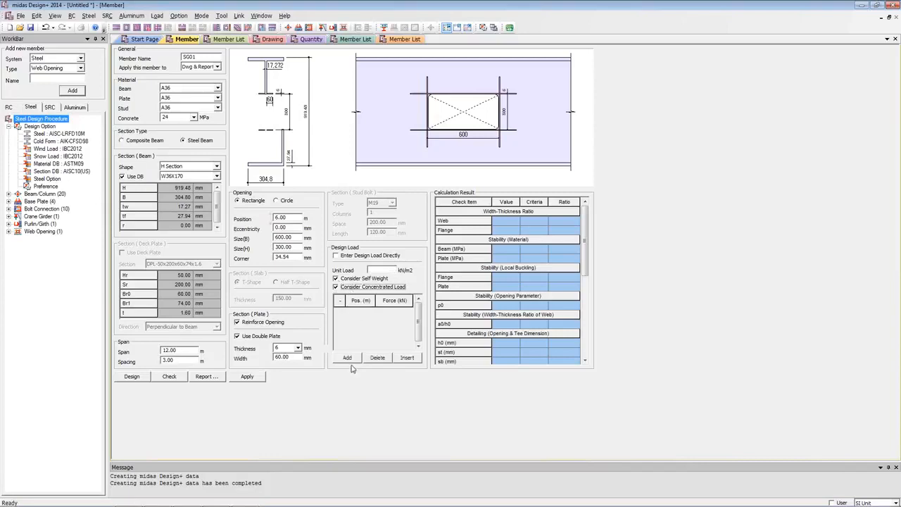
pyautogui.click(354, 289)
# - Keep the opening reinforced with double plates and run the automatic design of the web opening member
pyautogui.click(237, 322)
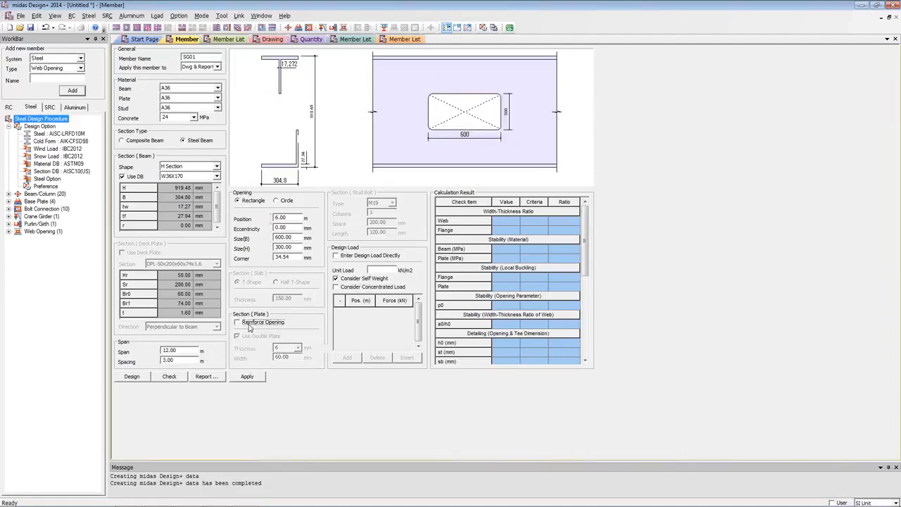
pyautogui.click(248, 323)
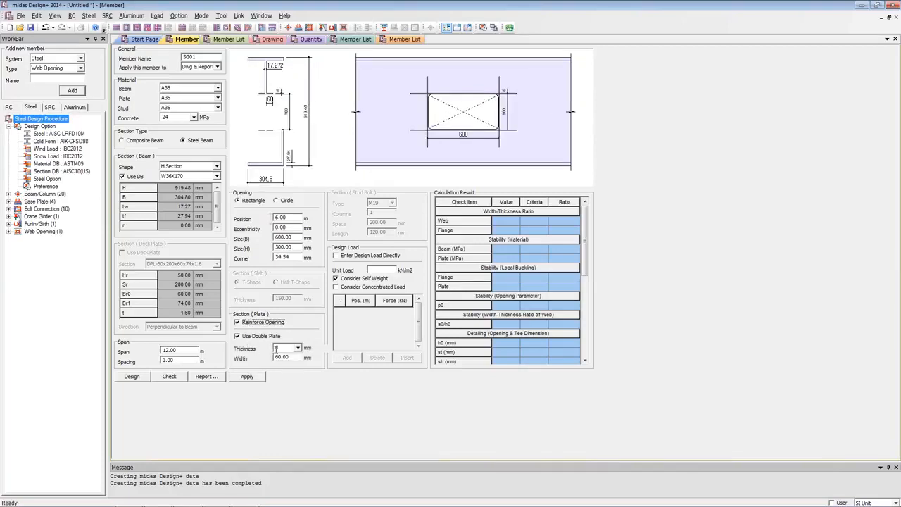
pyautogui.click(261, 337)
pyautogui.click(140, 379)
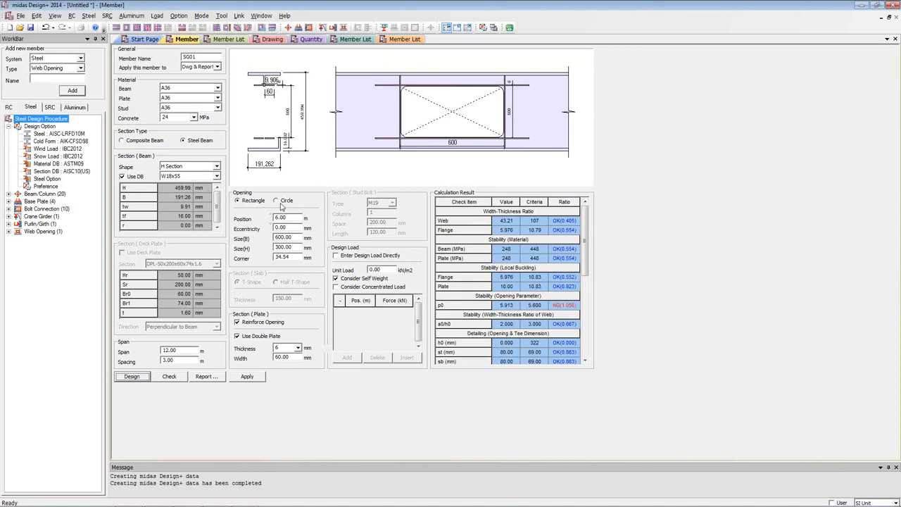
# - Set the reinforcing plate thickness to 9 mm and check the web opening member
pyautogui.click(298, 347)
pyautogui.click(283, 369)
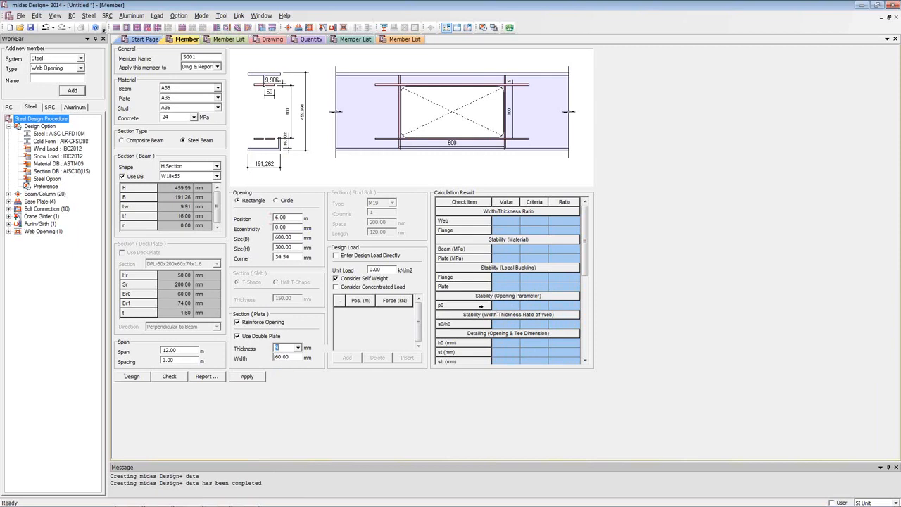
pyautogui.click(156, 378)
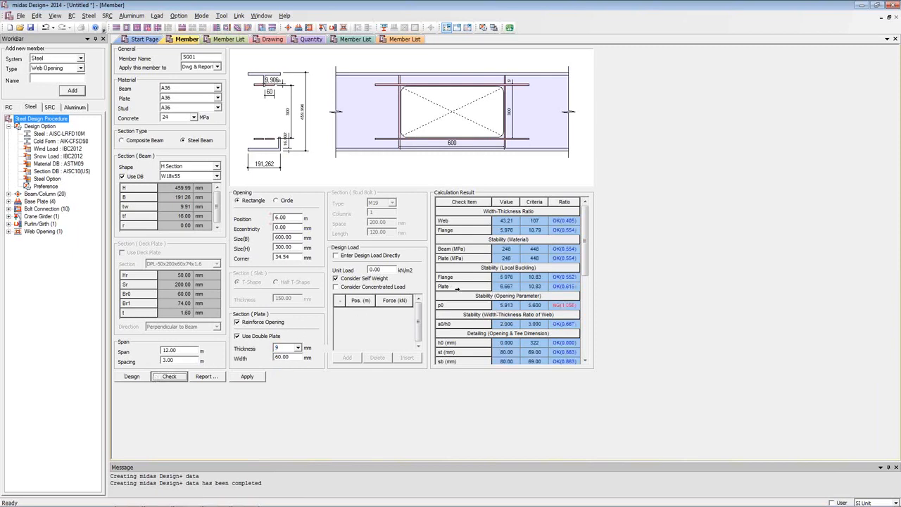
# - Increase the reinforcing plate thickness to 16 mm and check the web opening member again
pyautogui.click(298, 349)
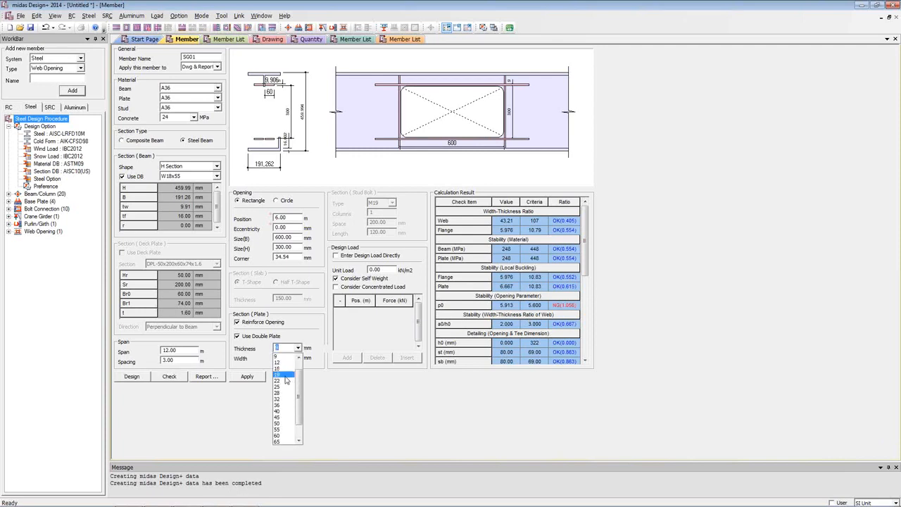
pyautogui.click(280, 368)
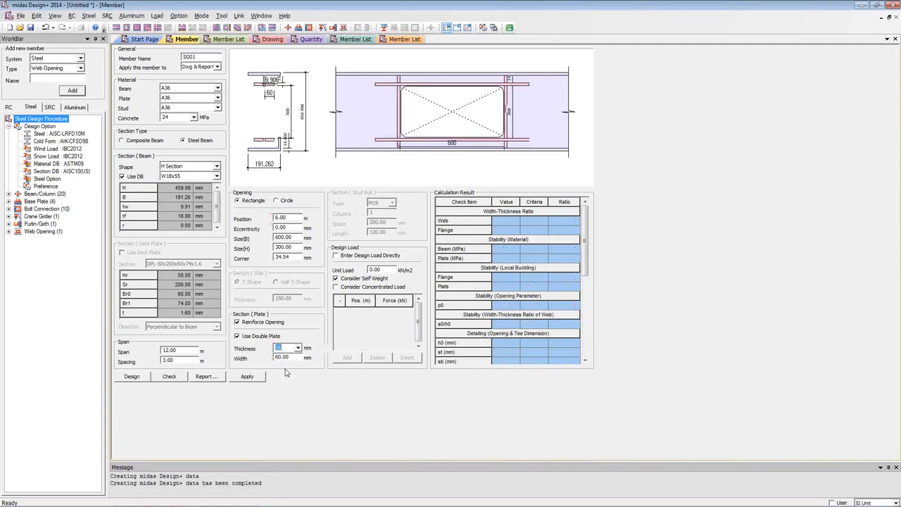
pyautogui.click(176, 377)
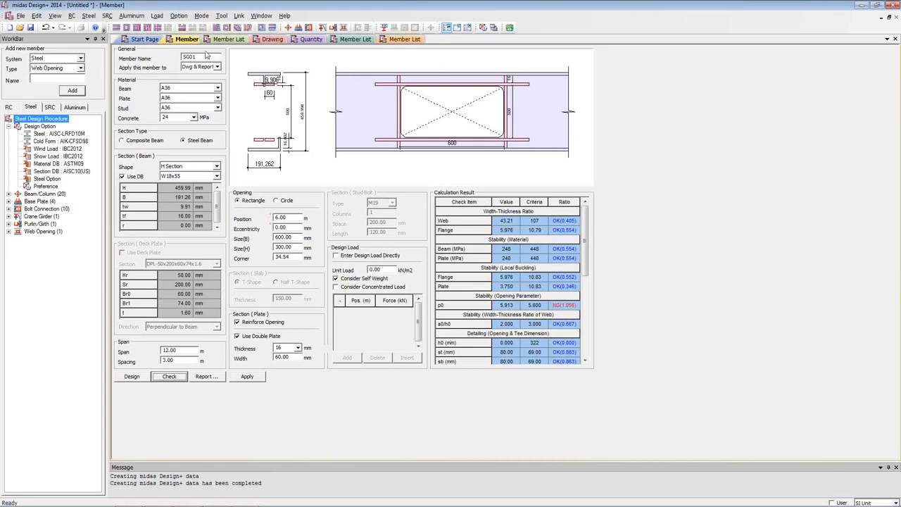
# - Create the steel web opening list drawing and examine its opening type details and member table
pyautogui.click(265, 40)
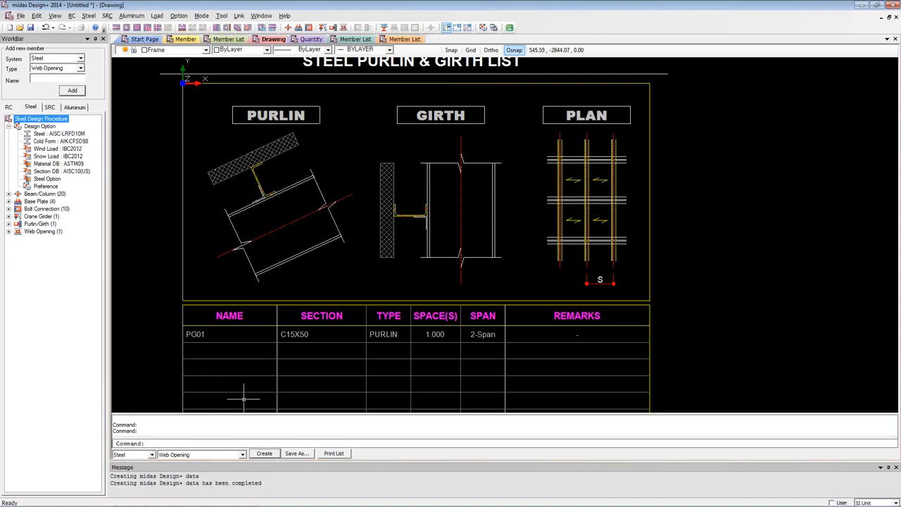
pyautogui.click(266, 453)
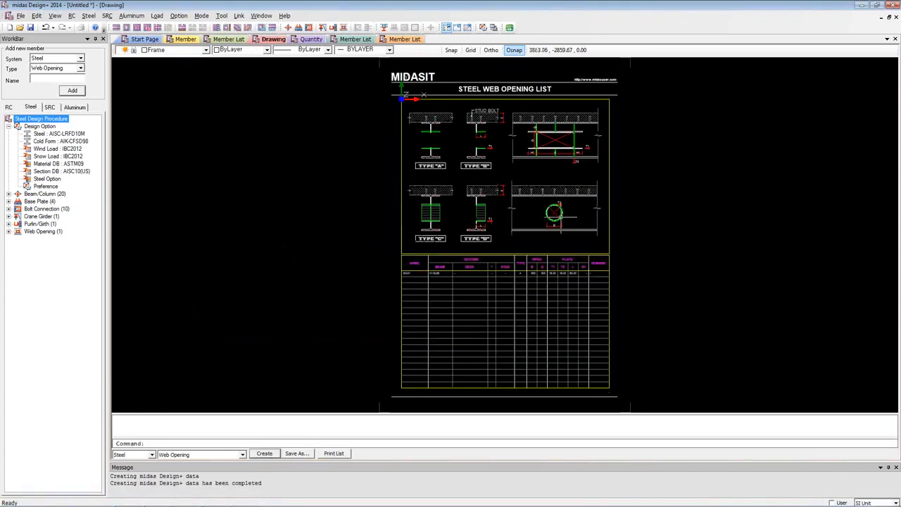
pyautogui.scroll(6, 574, 210)
pyautogui.scroll(-6, 485, 235)
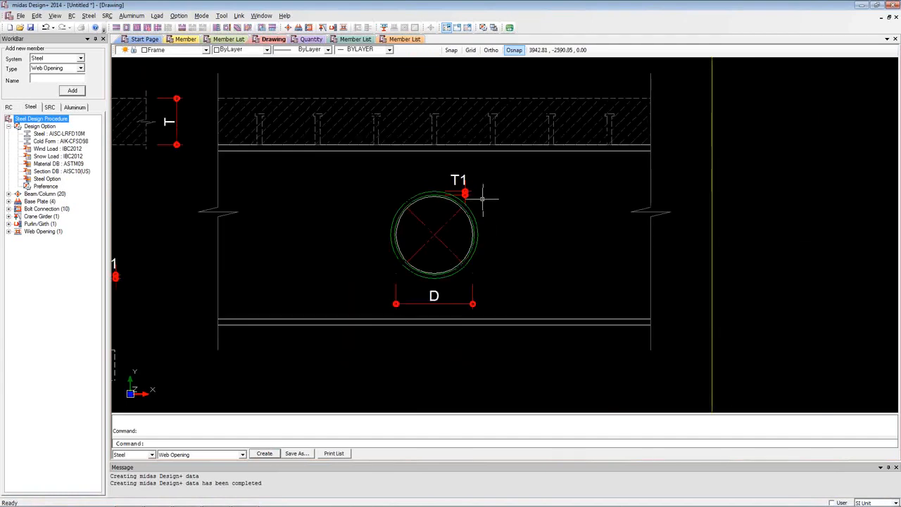
pyautogui.scroll(-3, 445, 118)
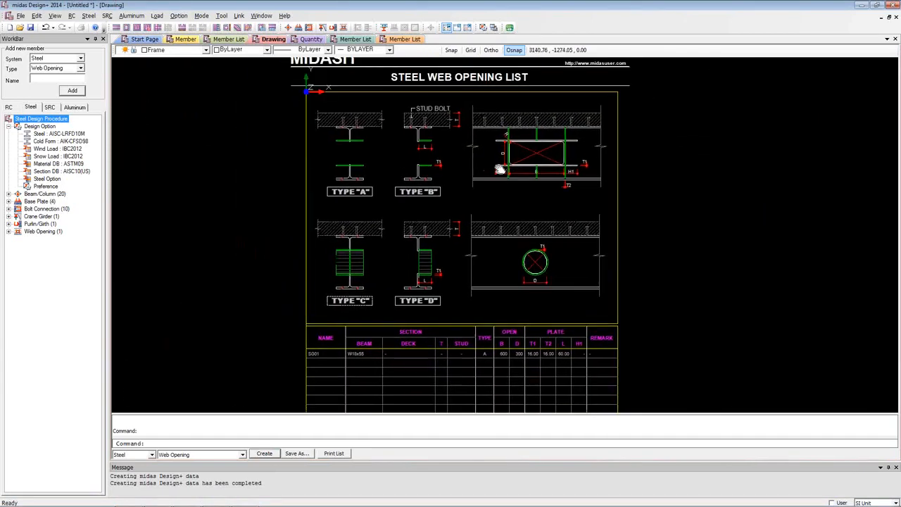
pyautogui.scroll(5, 445, 118)
pyautogui.scroll(2, 497, 164)
pyautogui.scroll(-5, 535, 172)
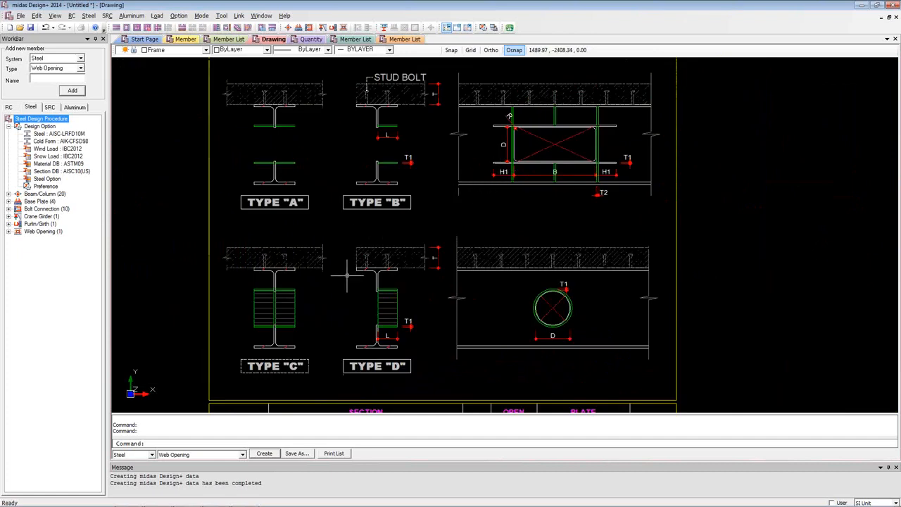
pyautogui.moveTo(310, 233)
pyautogui.mouseDown(button='middle')
pyautogui.moveTo(368, 255)
pyautogui.moveTo(302, 294)
pyautogui.moveTo(302, 338)
pyautogui.moveTo(319, 137)
pyautogui.mouseUp(button='middle')
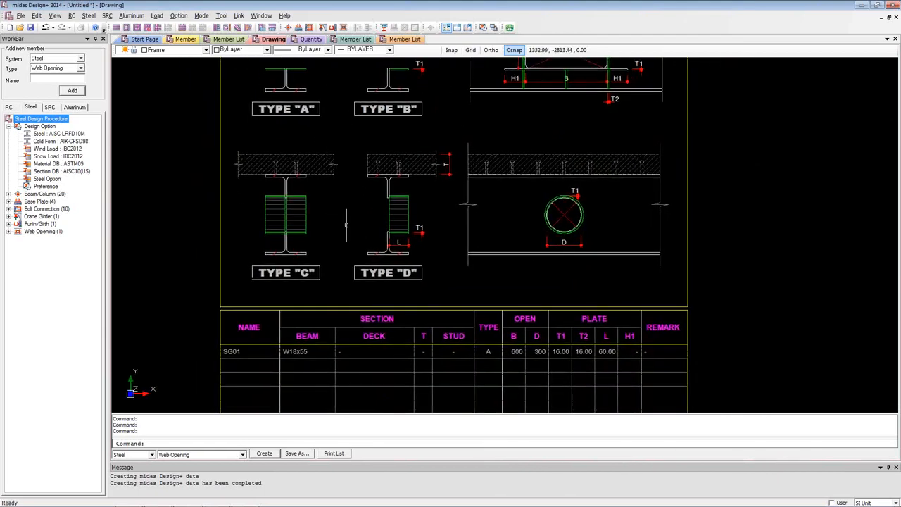
pyautogui.moveTo(346, 225)
pyautogui.mouseDown(button='middle')
pyautogui.moveTo(356, 261)
pyautogui.moveTo(308, 230)
pyautogui.mouseUp(button='middle')
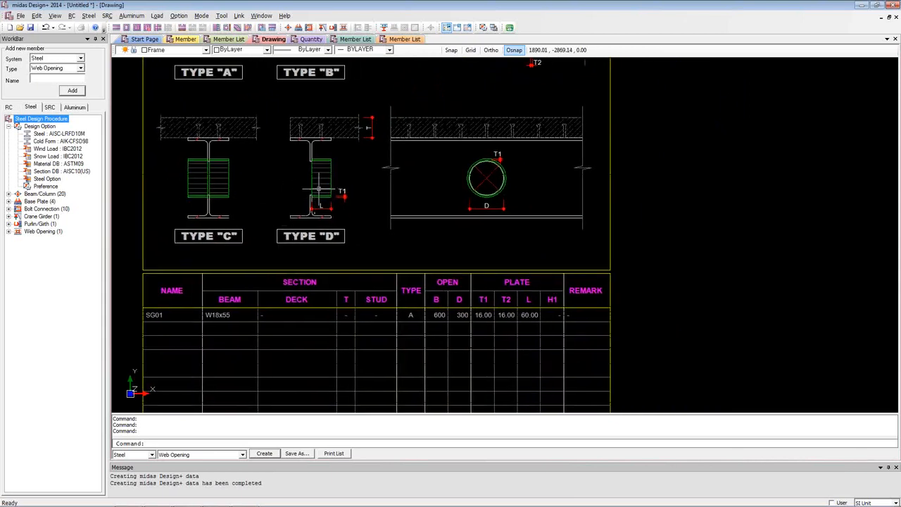
# - Change the web opening of member SG01 to a circle and run its automatic design
pyautogui.click(195, 40)
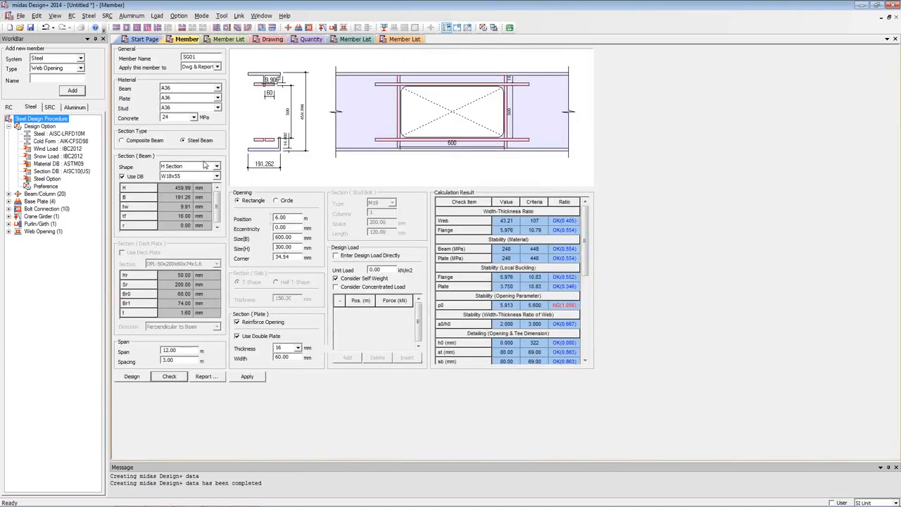
pyautogui.click(287, 202)
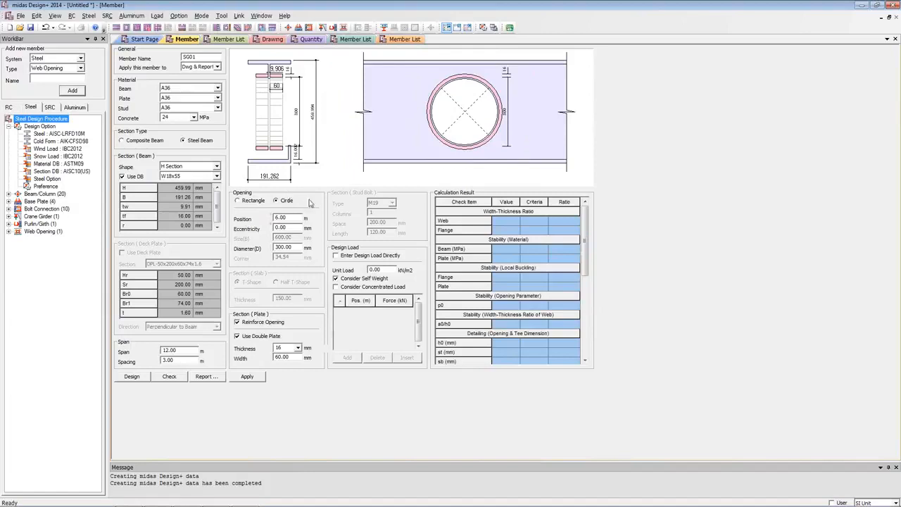
pyautogui.click(132, 376)
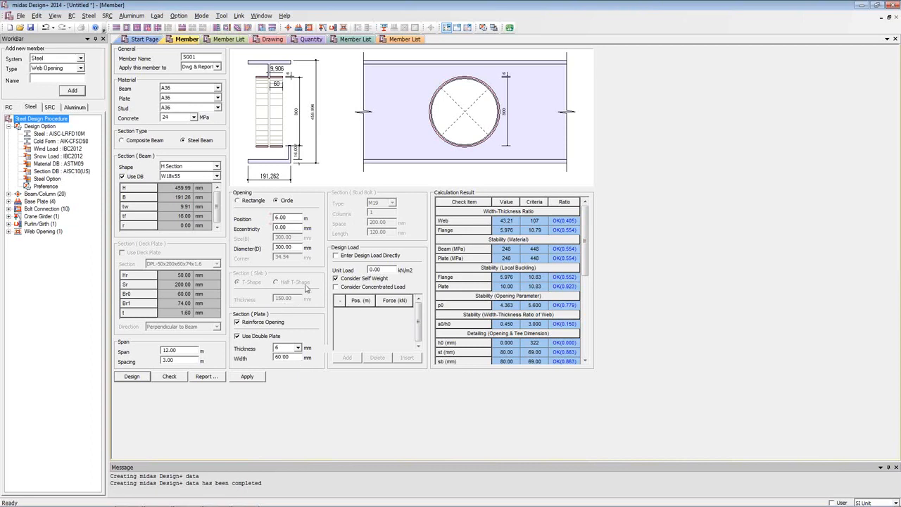
# - Review the steel members listed under each member type, from web opening up to beam/column, and collapse the lists again
pyautogui.click(8, 230)
pyautogui.click(9, 223)
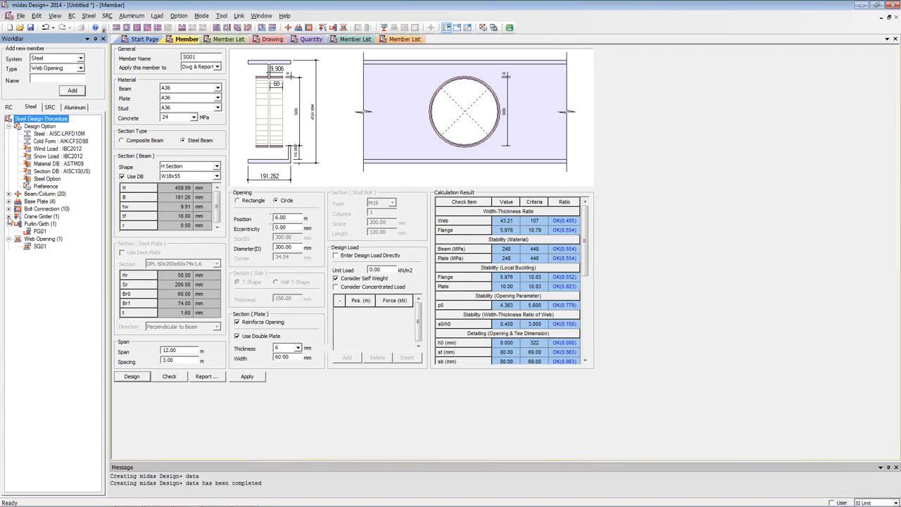
pyautogui.click(9, 216)
pyautogui.click(8, 209)
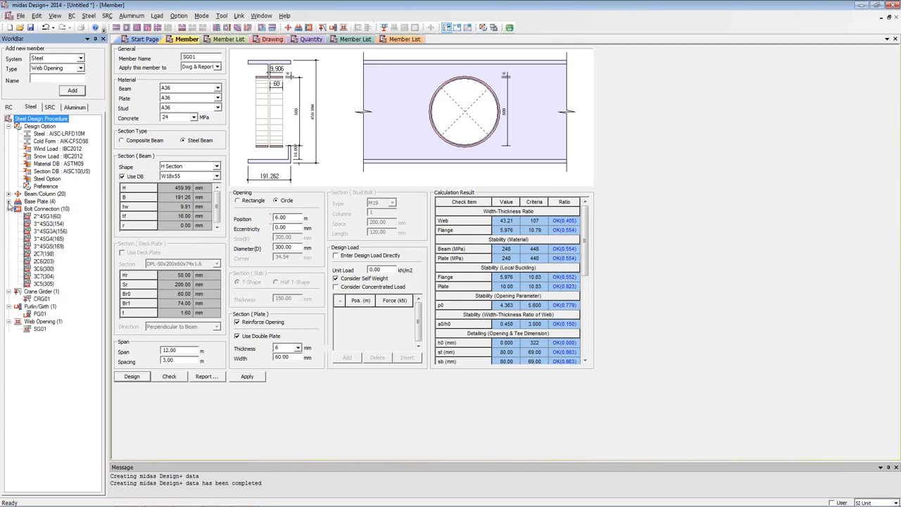
pyautogui.click(8, 201)
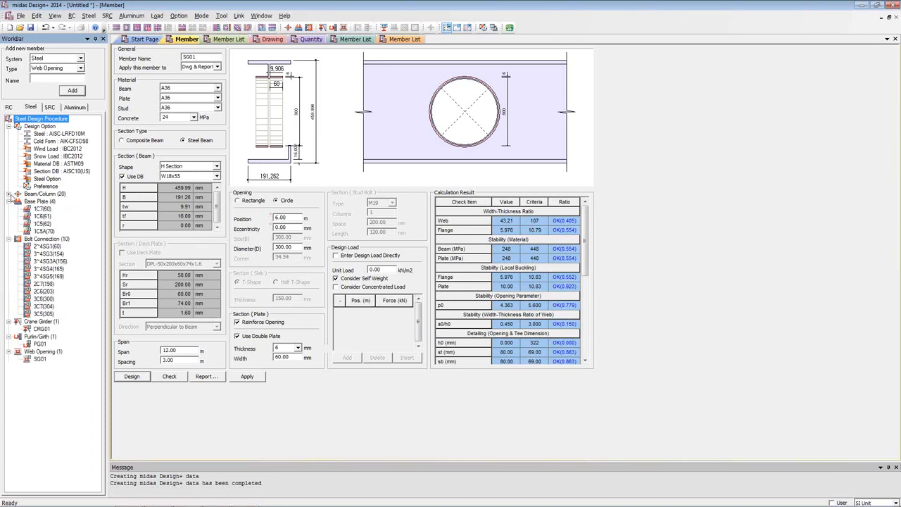
pyautogui.click(9, 194)
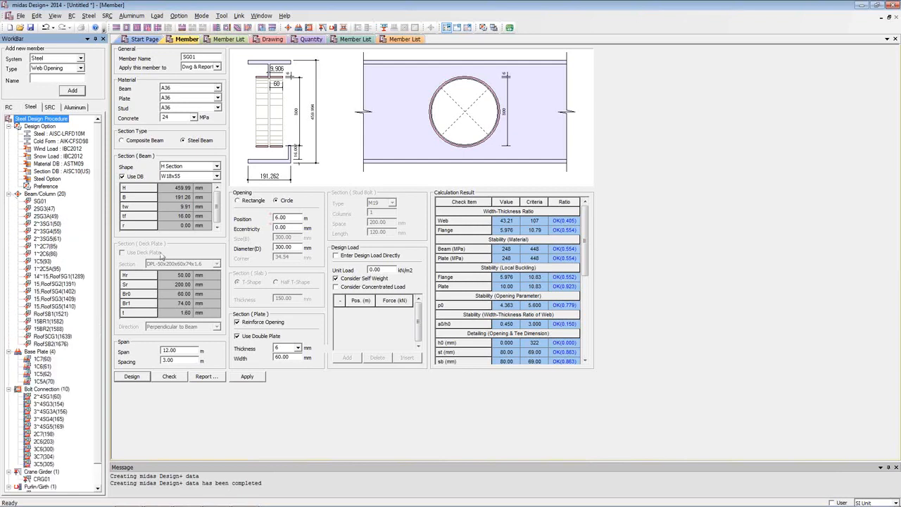
pyautogui.click(8, 193)
pyautogui.click(9, 201)
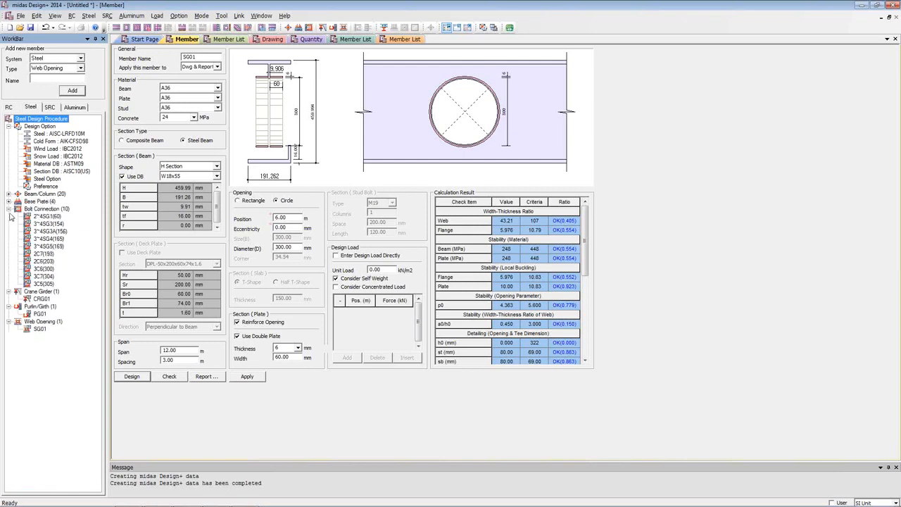
pyautogui.click(8, 208)
pyautogui.click(8, 217)
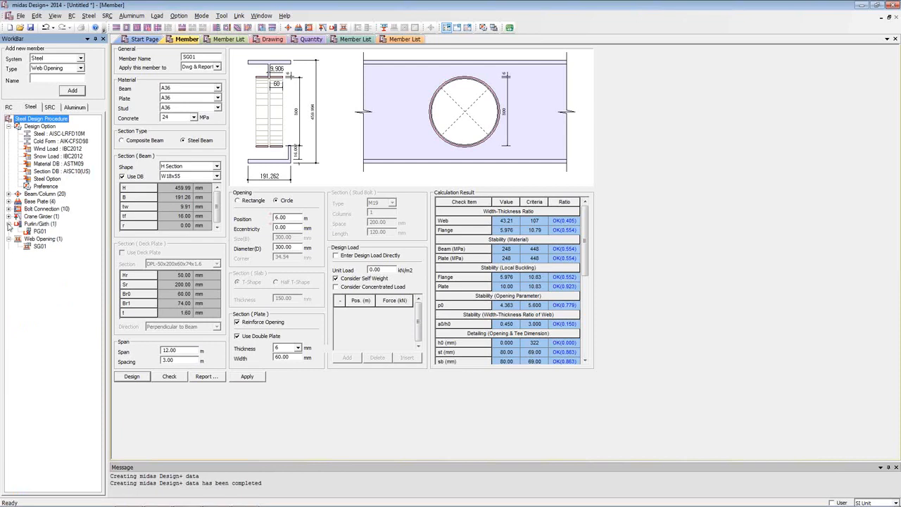
pyautogui.click(8, 224)
pyautogui.click(8, 230)
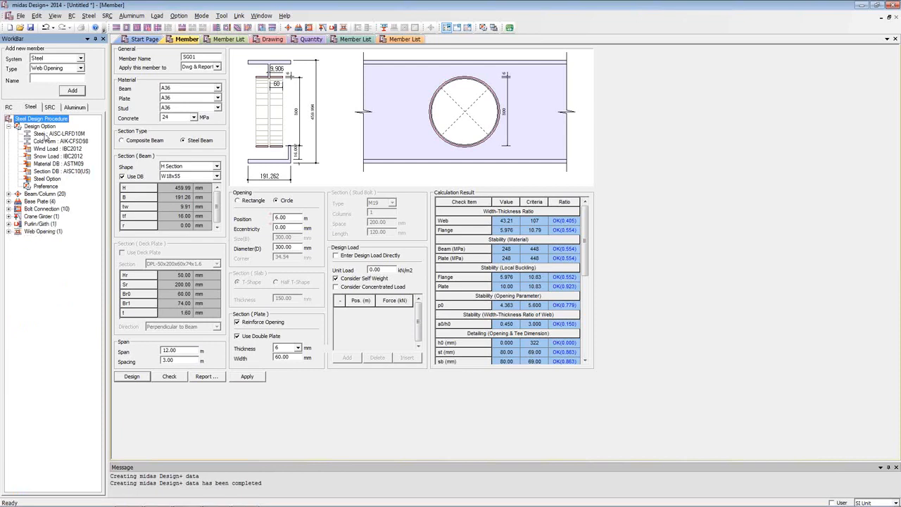
# - Add a new member with the SRC system and the Composite Beam type
pyautogui.click(51, 60)
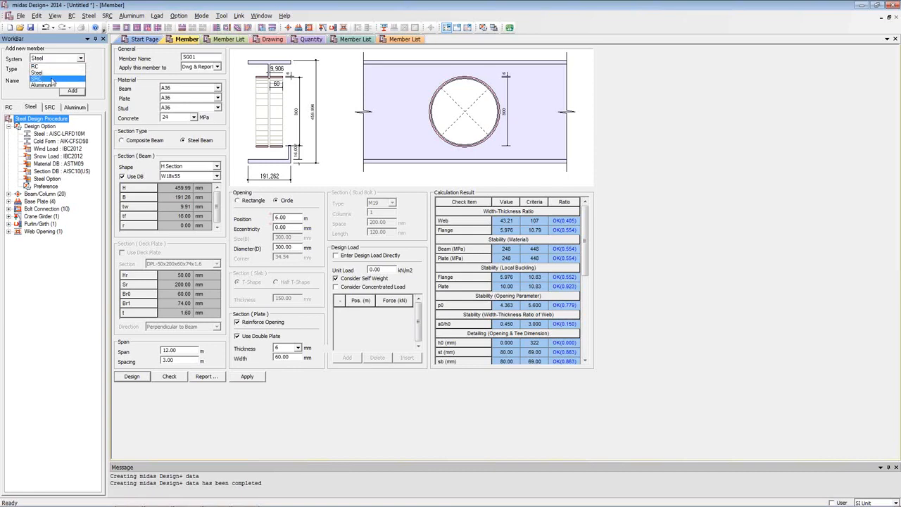
pyautogui.click(51, 79)
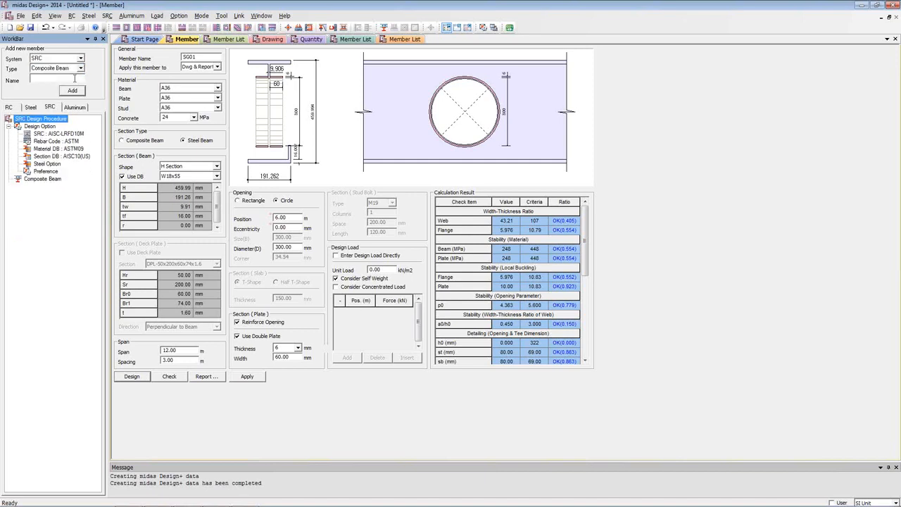
pyautogui.click(61, 70)
pyautogui.click(61, 69)
# - Switch to midas Gen, select the top-storey corner column of the building model, and return to midas Design+
pyautogui.click(159, 498)
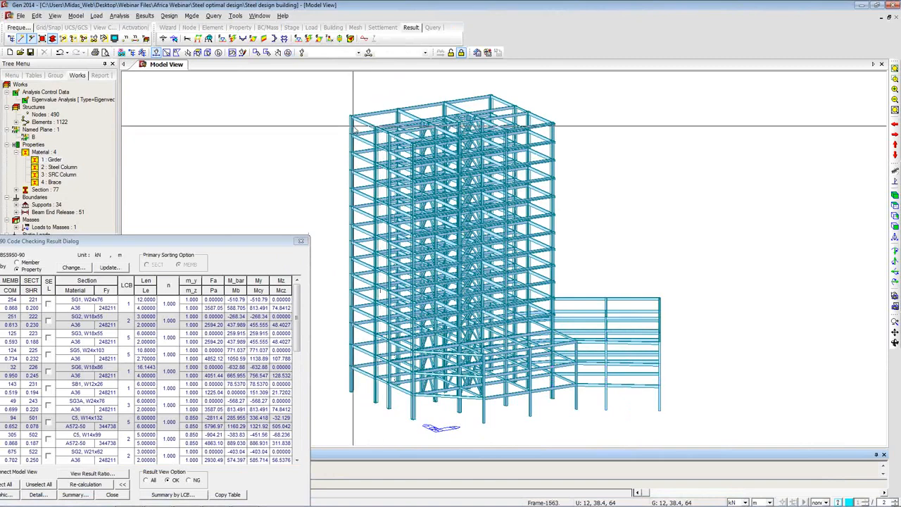
pyautogui.moveTo(355, 131)
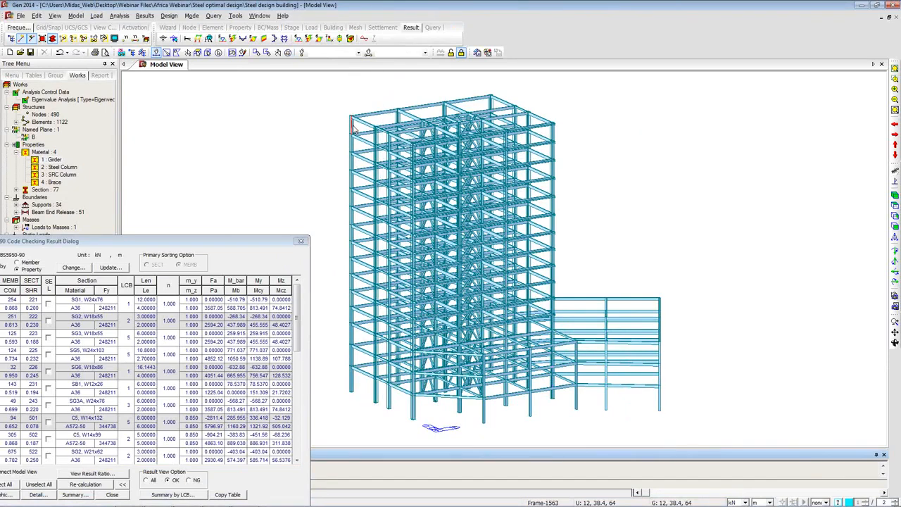
pyautogui.click(354, 130)
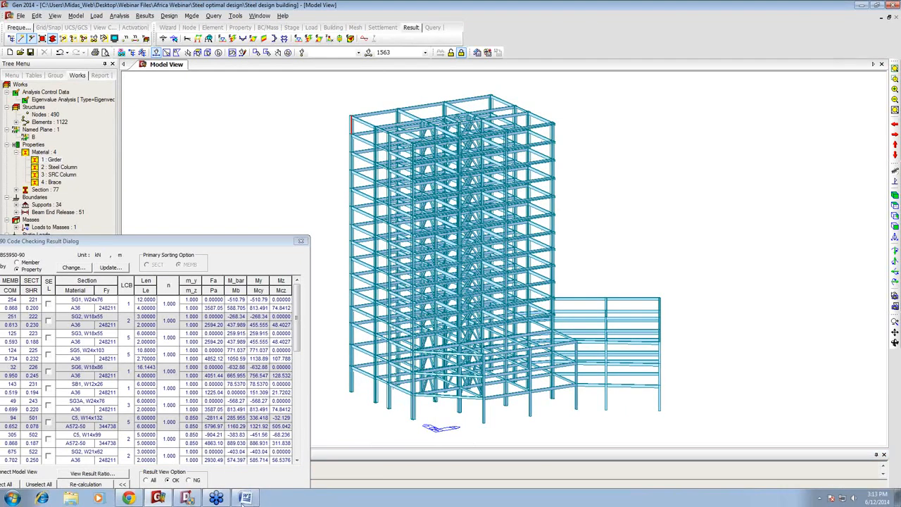
pyautogui.click(186, 497)
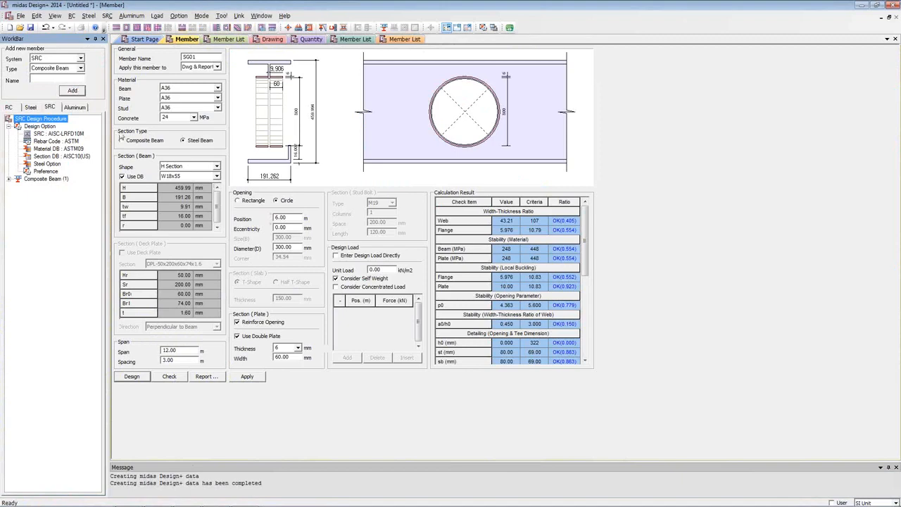
# - Open composite beam CB01, keep A36 for the H-beam and stud, and set the concrete strength to 25 MPa
pyautogui.doubleClick(43, 179)
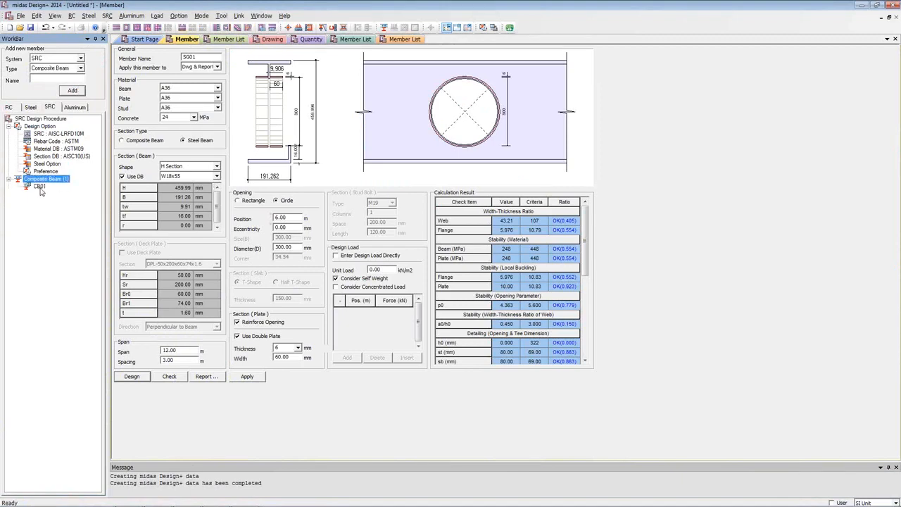
pyautogui.click(40, 187)
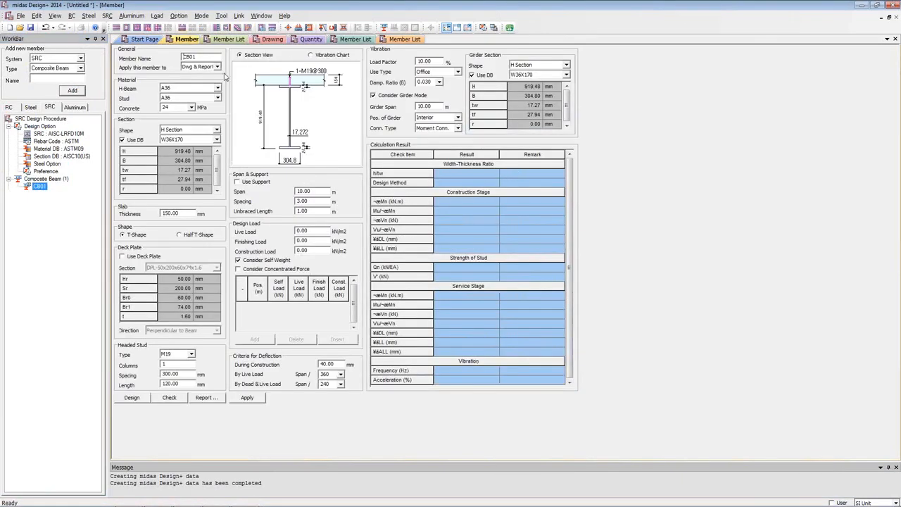
pyautogui.click(206, 88)
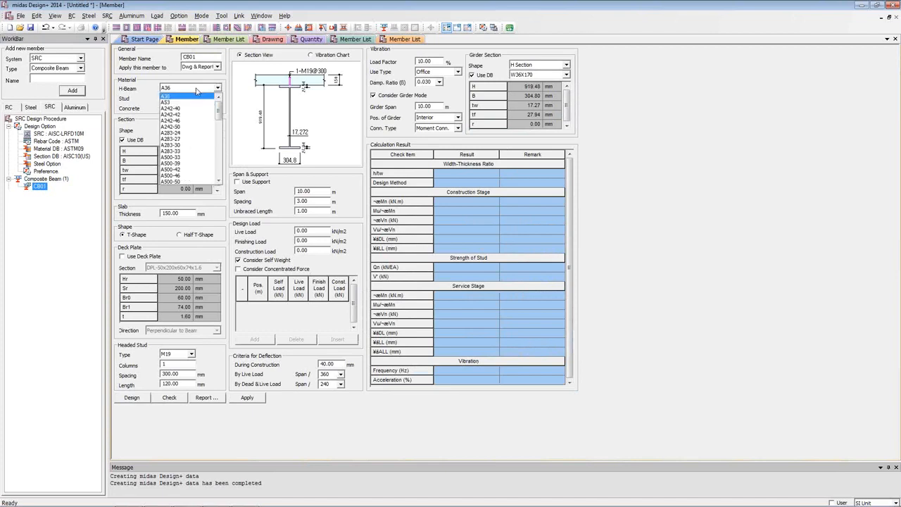
pyautogui.click(200, 97)
pyautogui.click(201, 98)
pyautogui.click(199, 105)
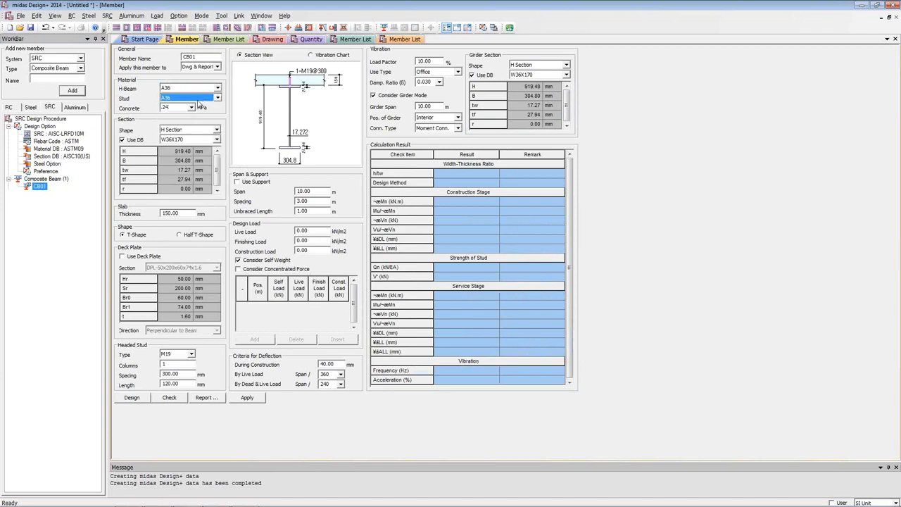
pyautogui.click(190, 108)
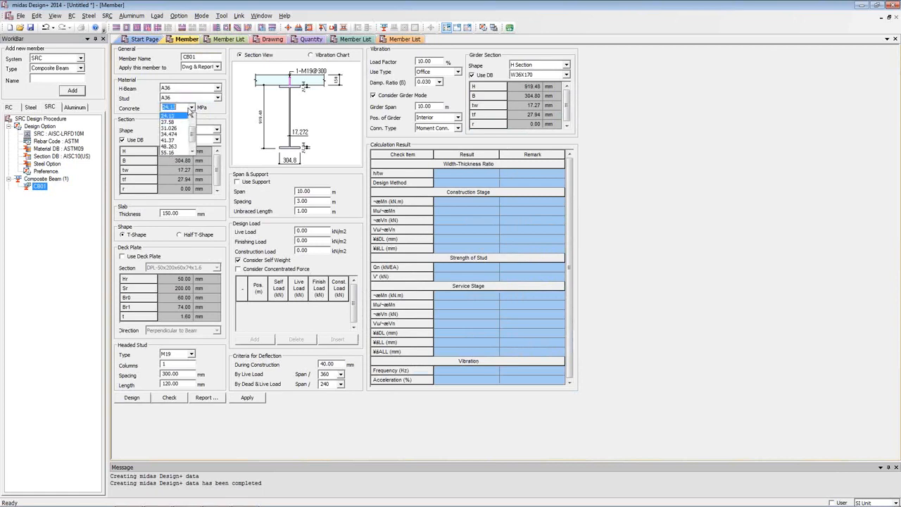
pyautogui.write('25')
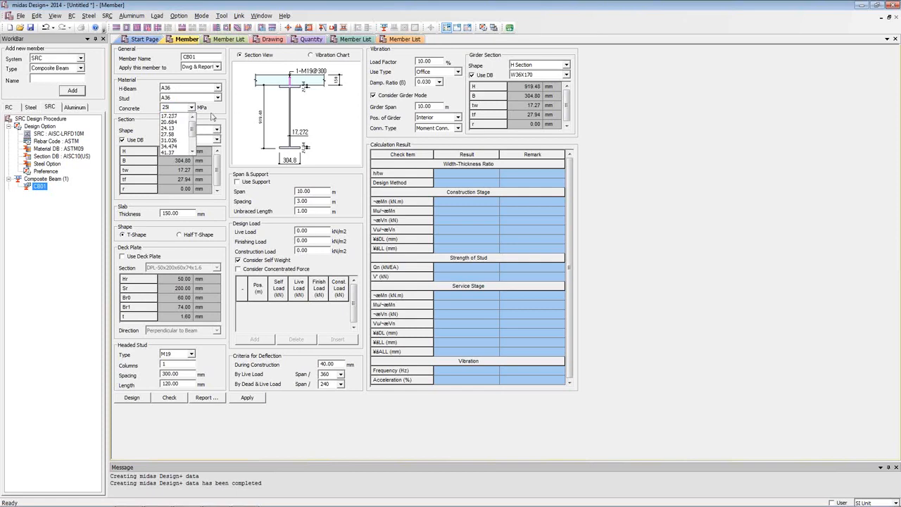
pyautogui.click(213, 117)
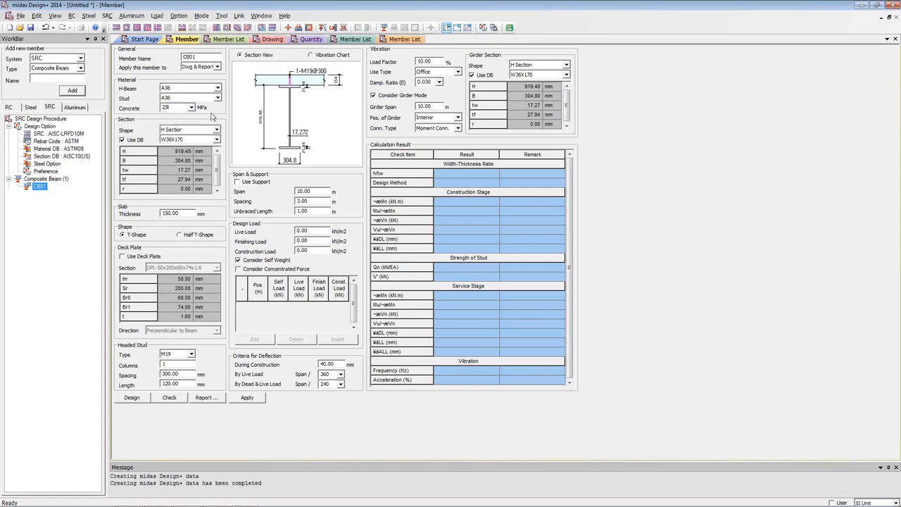
# - Keep the slab as T-Shape and use the DPL-50x200x60x74x1.6 deck plate oriented perpendicular to the beam
pyautogui.click(181, 235)
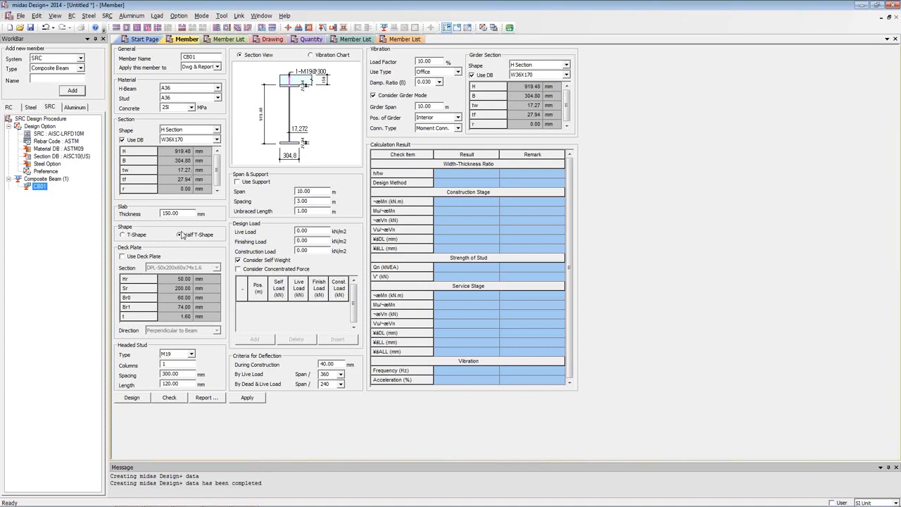
pyautogui.click(133, 235)
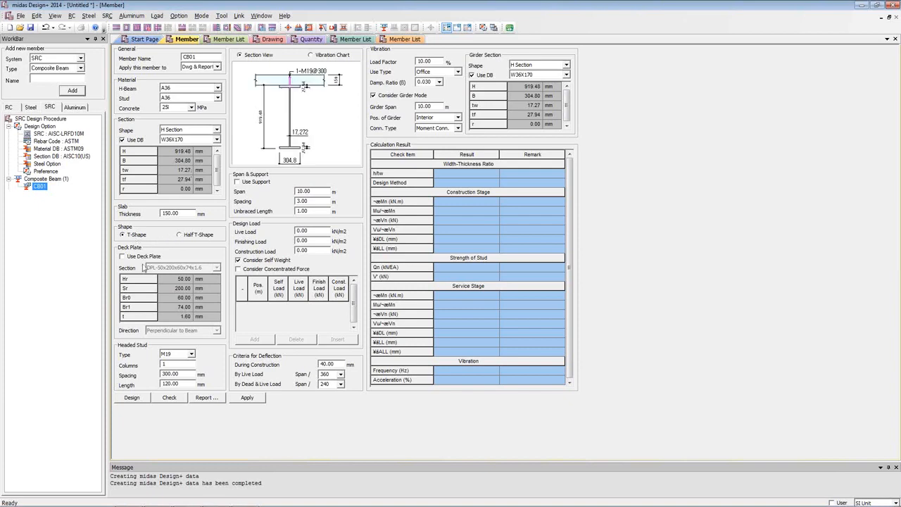
pyautogui.click(143, 257)
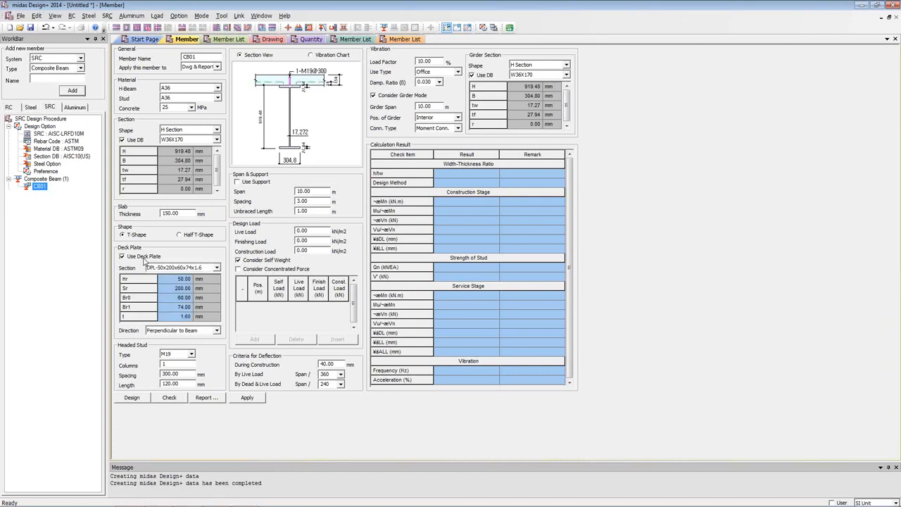
pyautogui.click(199, 331)
pyautogui.click(203, 350)
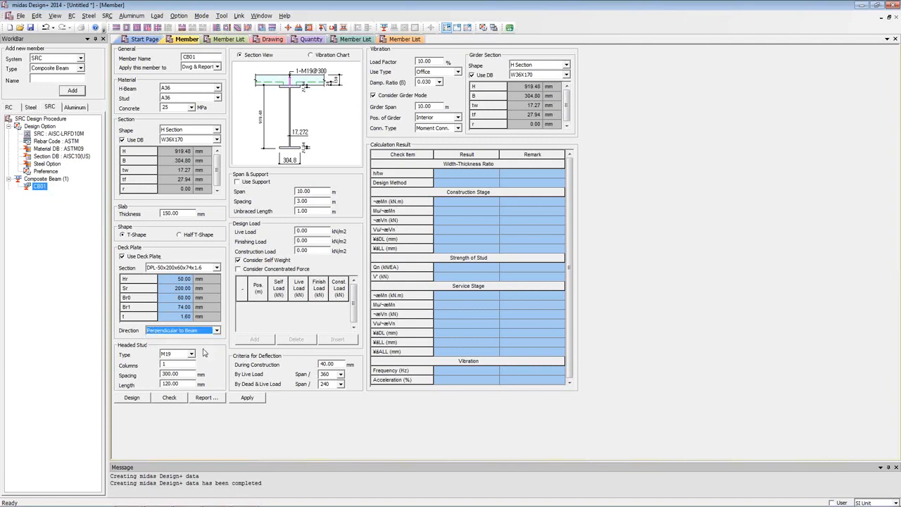
pyautogui.click(204, 330)
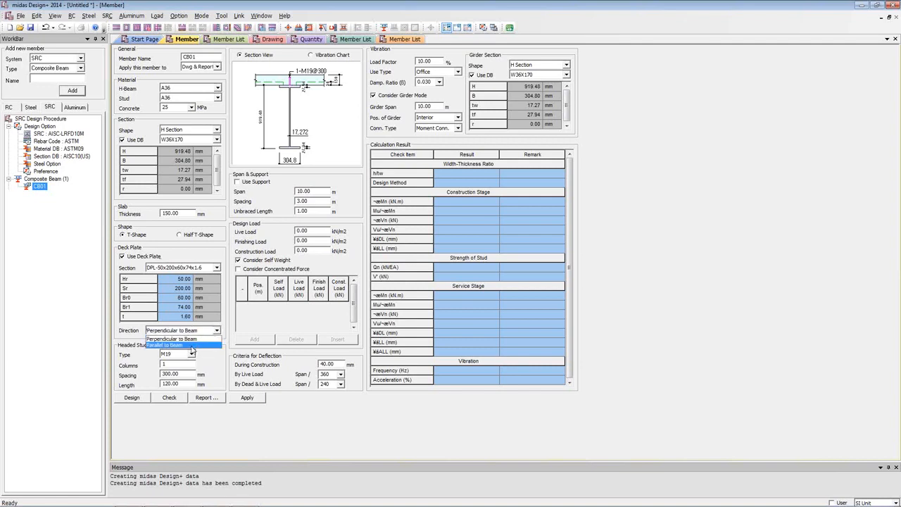
pyautogui.click(191, 345)
pyautogui.click(194, 331)
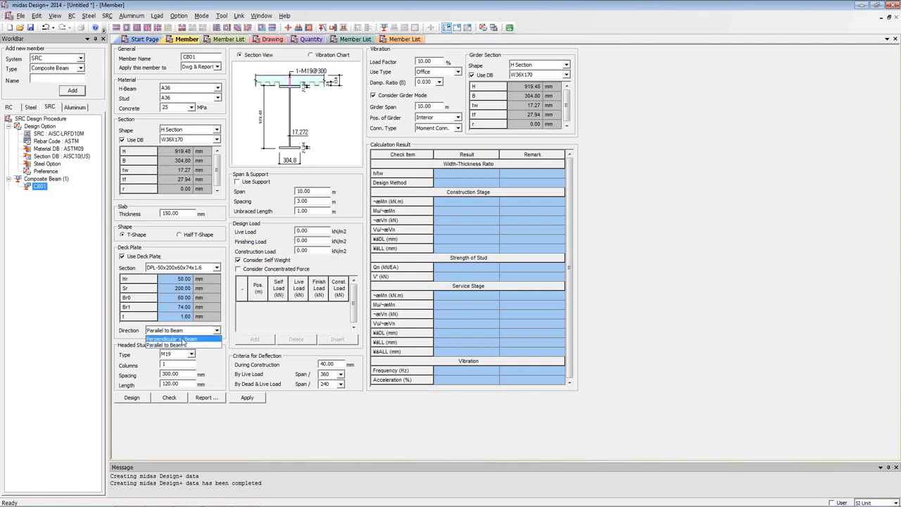
pyautogui.click(182, 338)
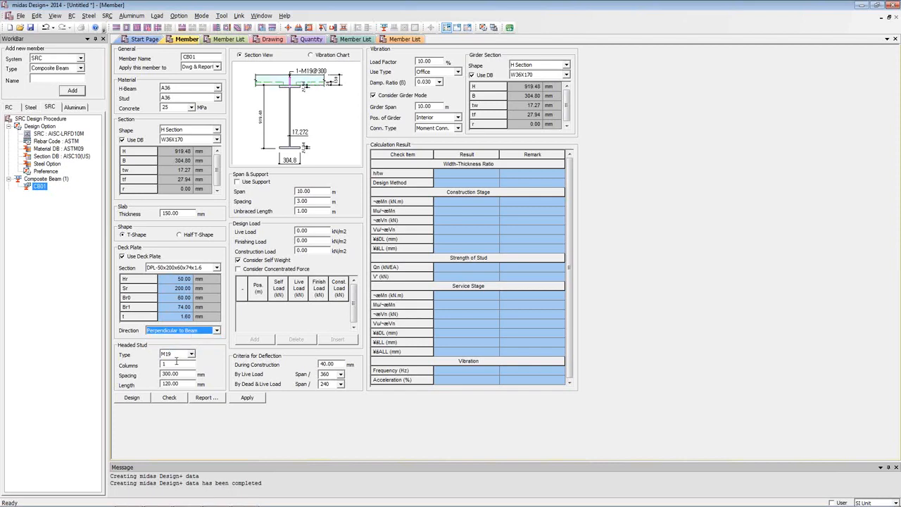
# - Set the number of headed stud columns to 3
pyautogui.click(176, 364)
pyautogui.click(193, 361)
pyautogui.click(193, 362)
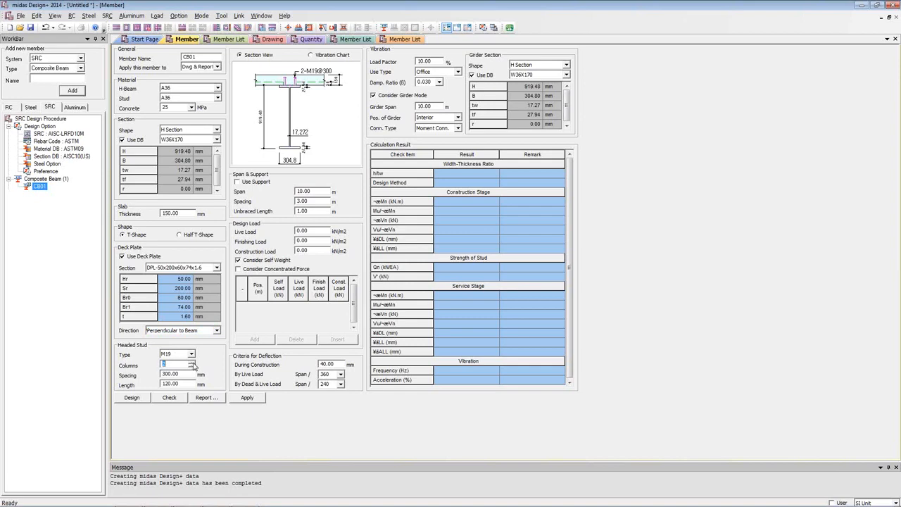
pyautogui.click(193, 363)
# - Stop using the database for the beam's H section and insert a dimension row with the value 500 below H
pyautogui.click(138, 140)
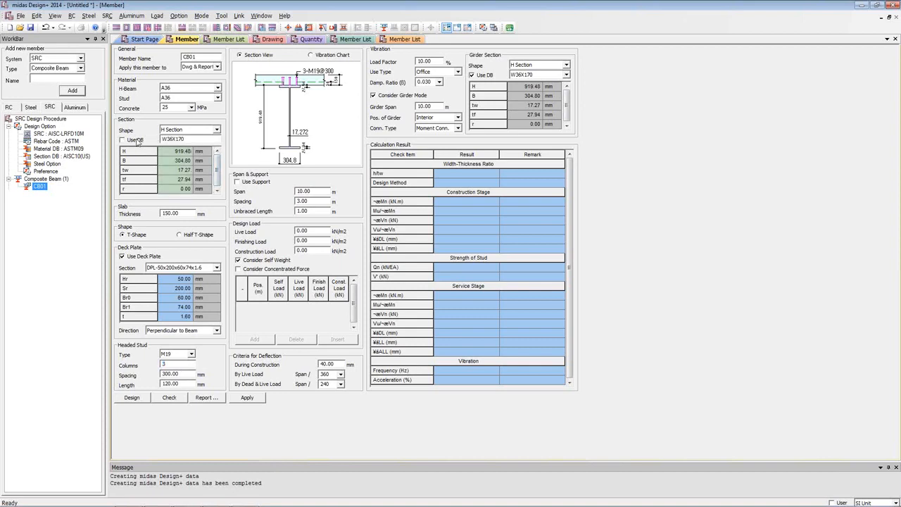
pyautogui.click(181, 162)
pyautogui.press('Insert')
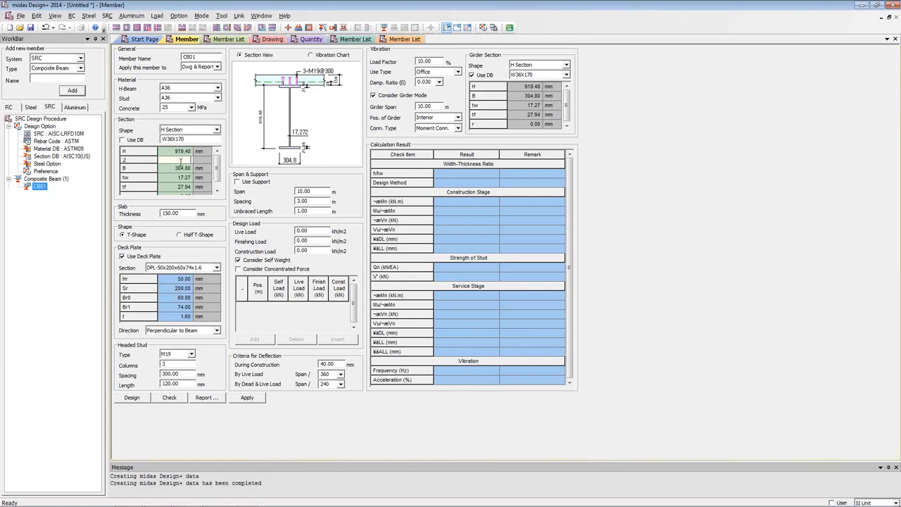
pyautogui.write('3001')
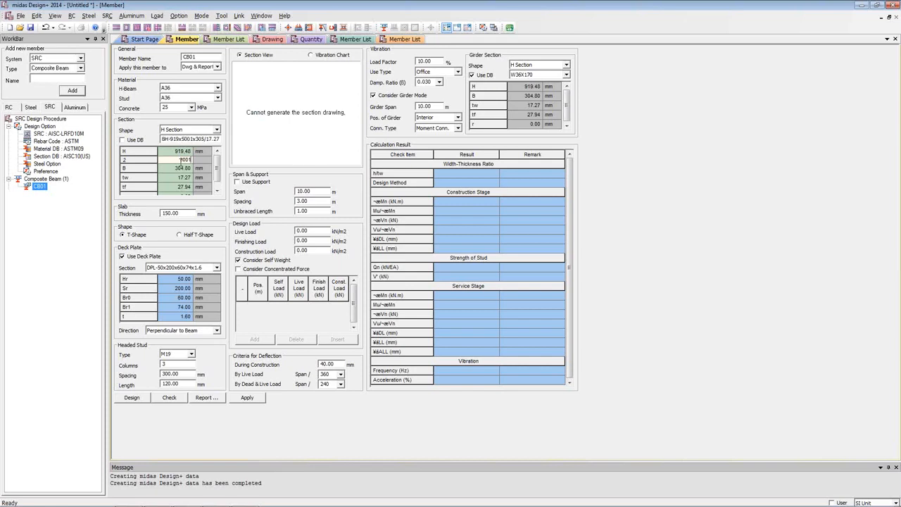
pyautogui.press('BackSpace')
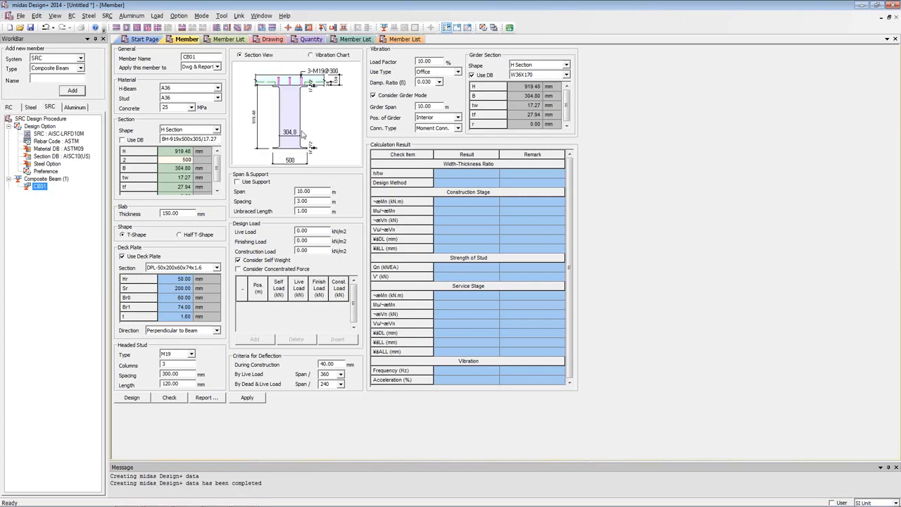
# - Replace the value in the row below H of the beam's H section with 304.8 mm
pyautogui.press('BackSpace')
pyautogui.press('BackSpace')
pyautogui.press('BackSpace')
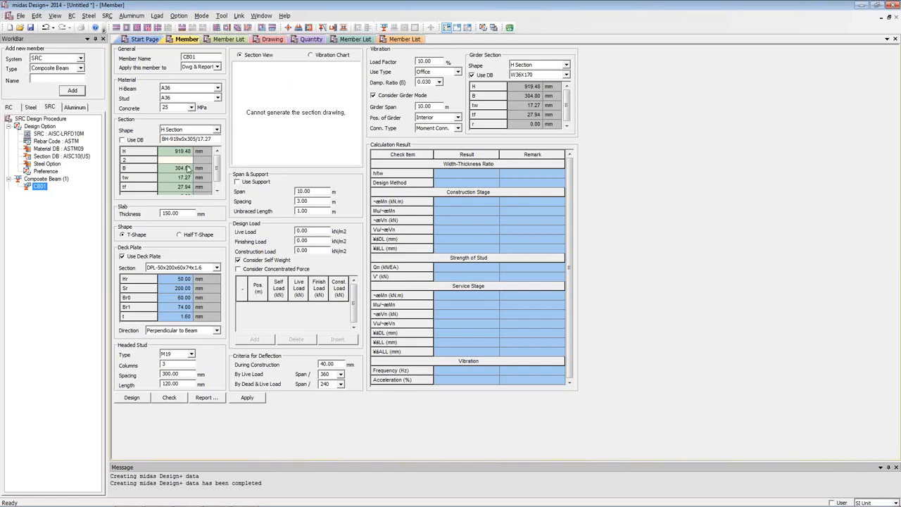
pyautogui.write('304.8')
pyautogui.press('Return')
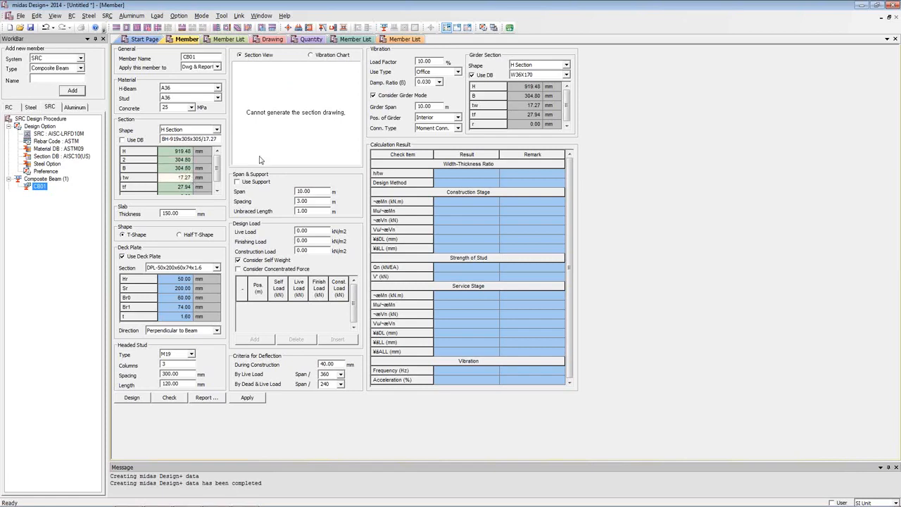
# - Set the dimension in the row below H to 540 mm and refresh the section view
pyautogui.click(217, 190)
pyautogui.click(189, 187)
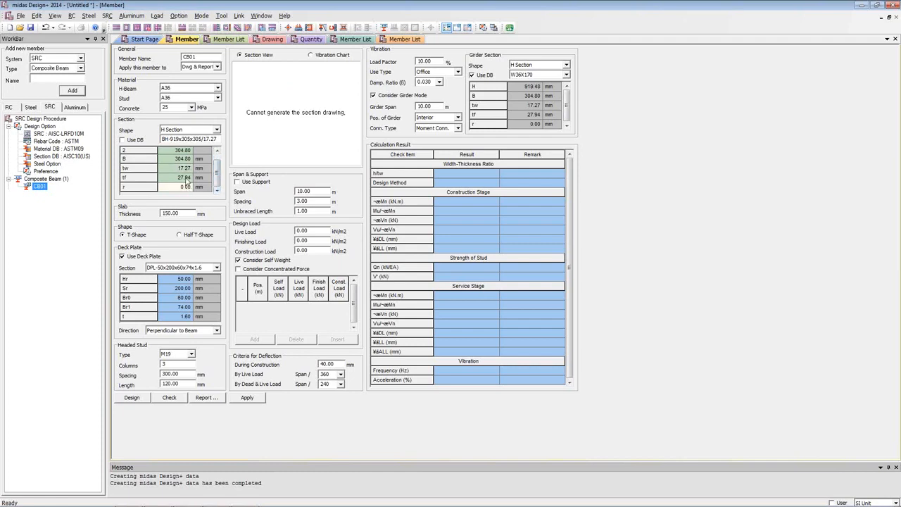
pyautogui.click(185, 151)
pyautogui.scroll(1, 188, 160)
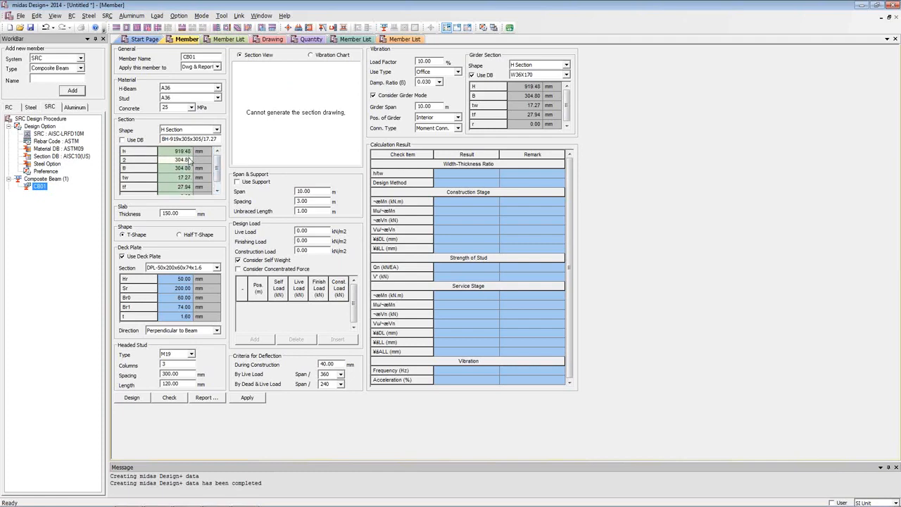
pyautogui.write('540')
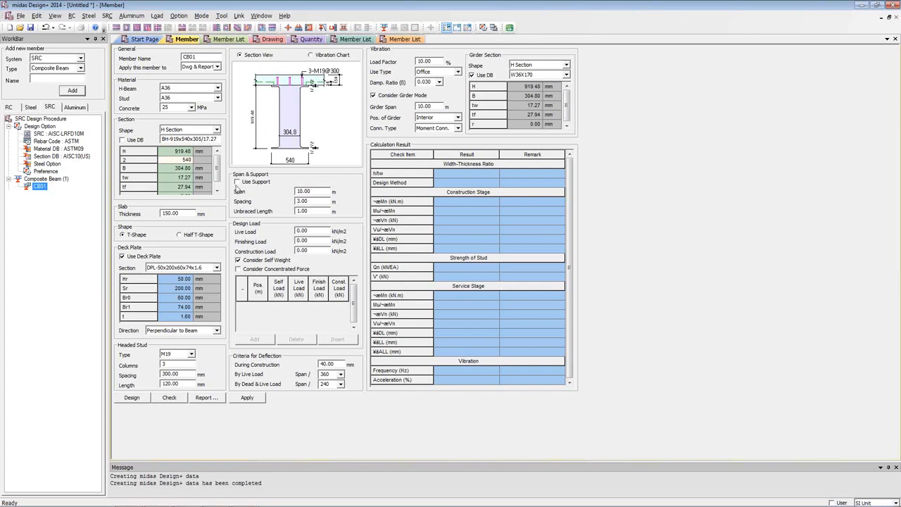
pyautogui.click(217, 164)
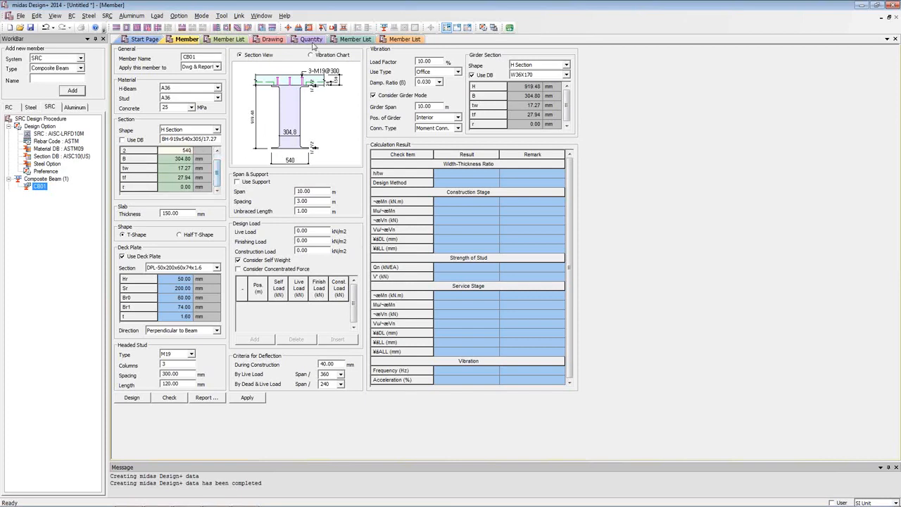
pyautogui.click(333, 58)
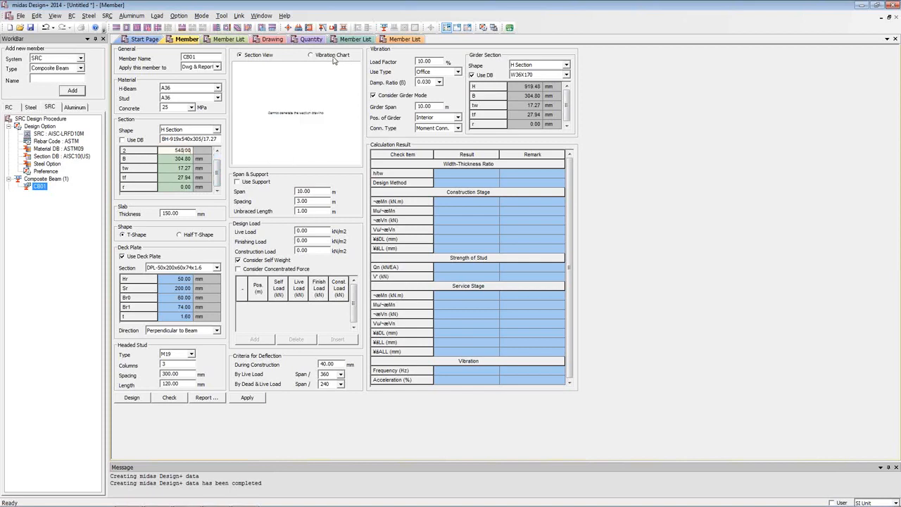
pyautogui.click(261, 57)
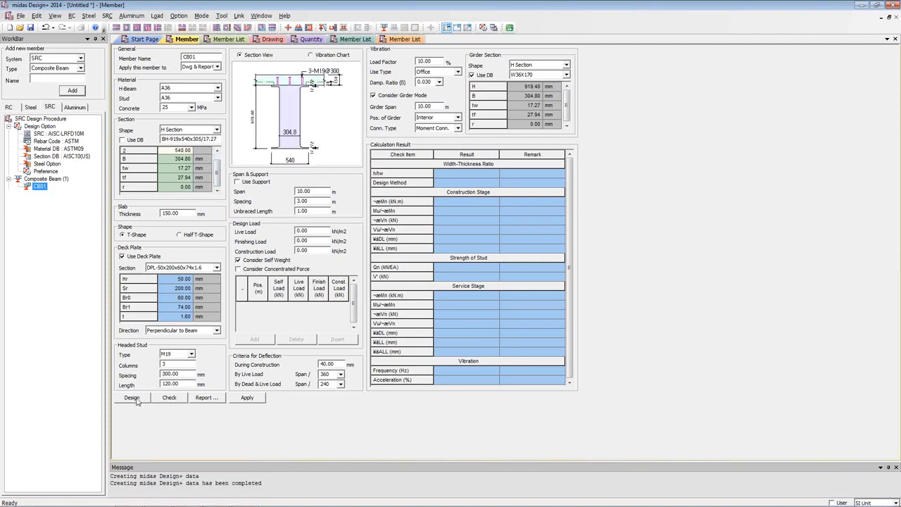
# - Enable support use with a live load of 2 kN/m2 and finishing load of 1.5 kN/m2, and run the beam design
pyautogui.click(251, 183)
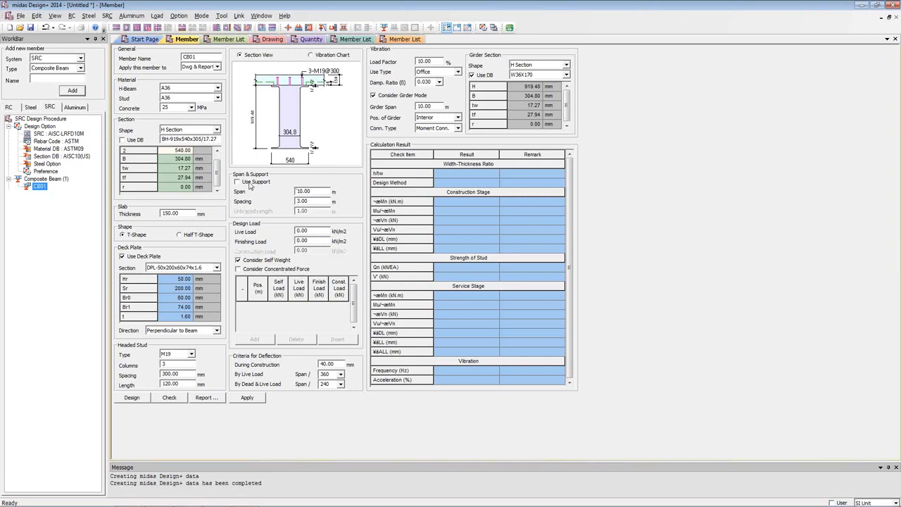
pyautogui.click(318, 230)
pyautogui.write('2')
pyautogui.click(307, 240)
pyautogui.write('1.5')
pyautogui.click(143, 398)
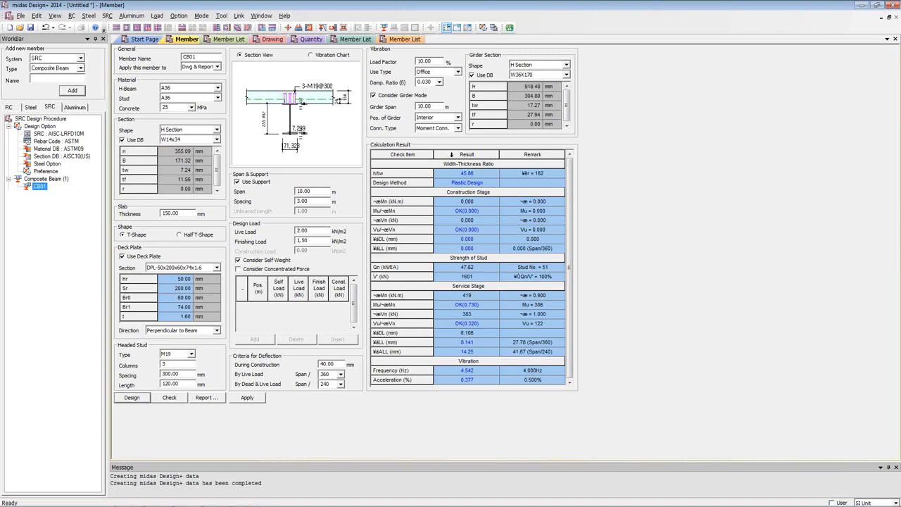
# - Show the vibration chart and review the damping ratio and connection type options, keeping Moment Conn
pyautogui.click(342, 55)
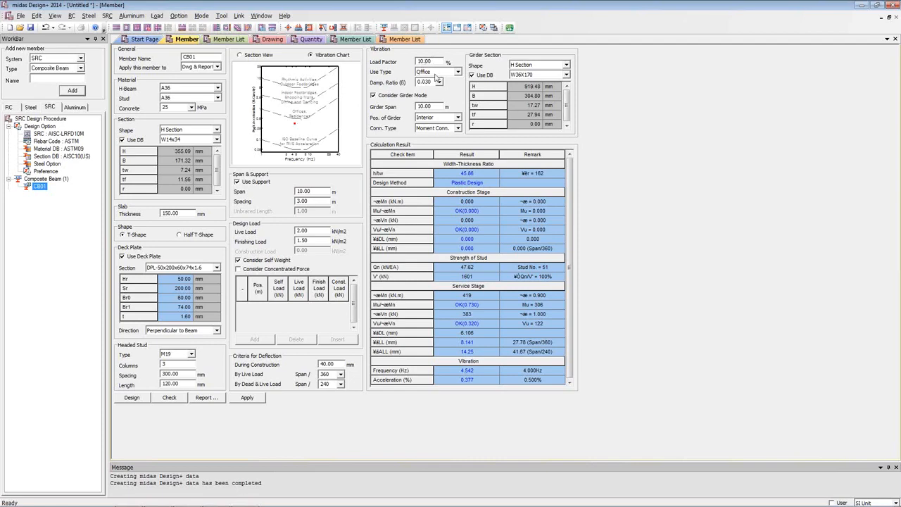
pyautogui.click(439, 83)
pyautogui.click(440, 82)
pyautogui.click(437, 128)
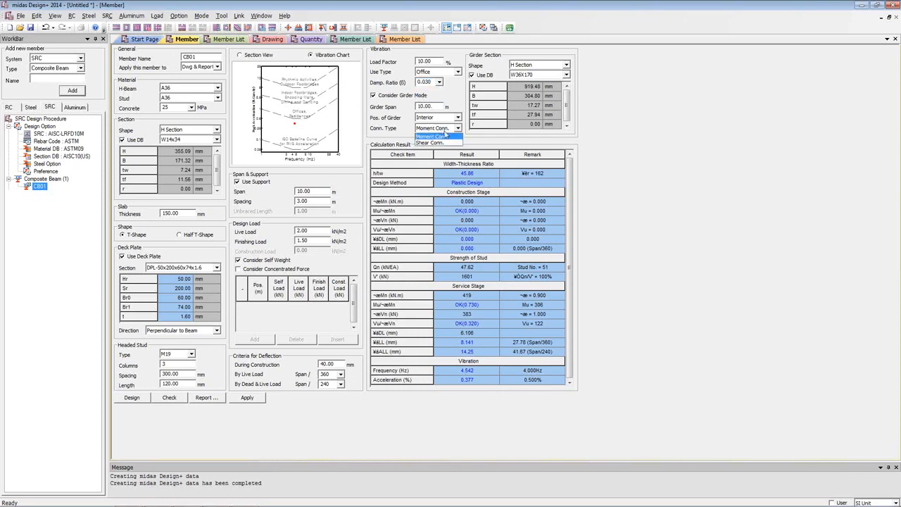
pyautogui.click(449, 136)
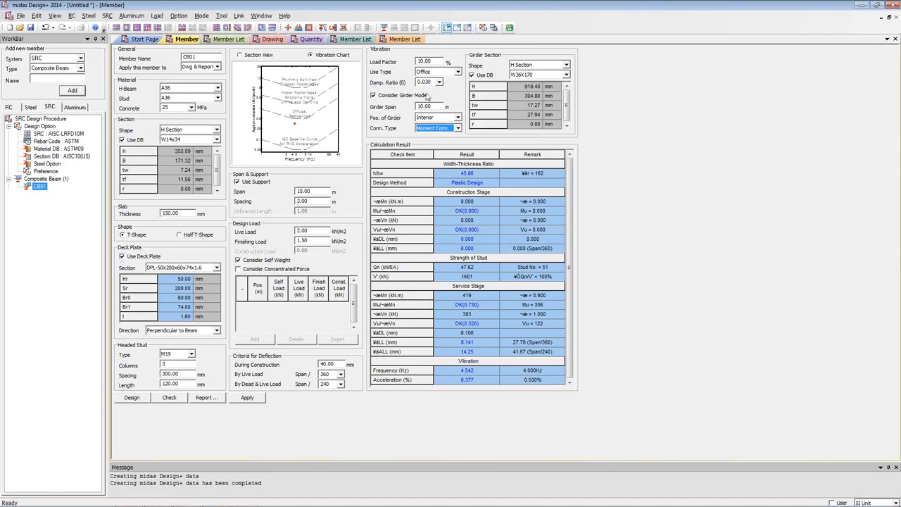
# - Generate the report for CB01 and open it maximized in Microsoft Word
pyautogui.click(204, 398)
pyautogui.click(231, 415)
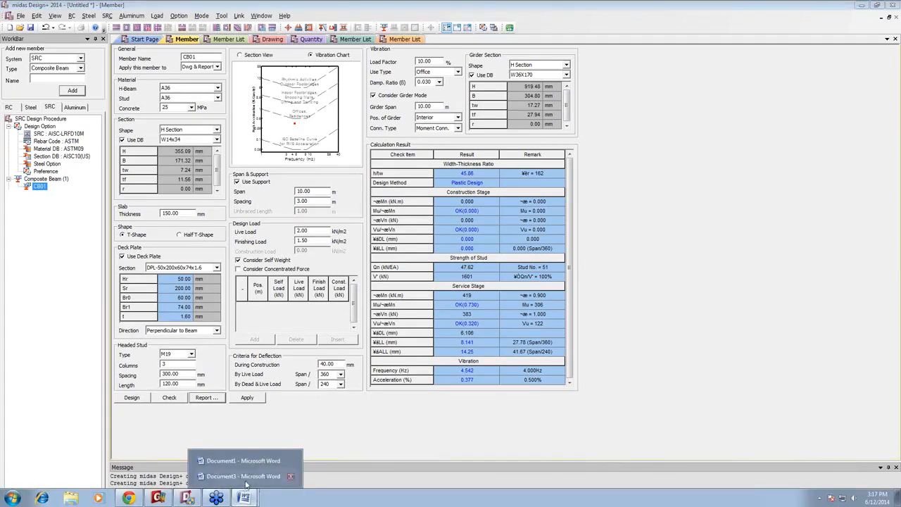
pyautogui.click(244, 477)
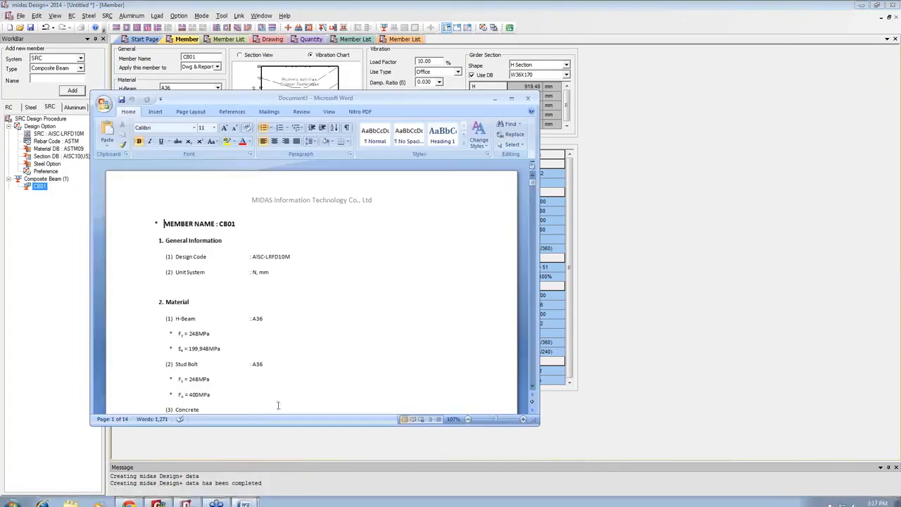
pyautogui.click(511, 99)
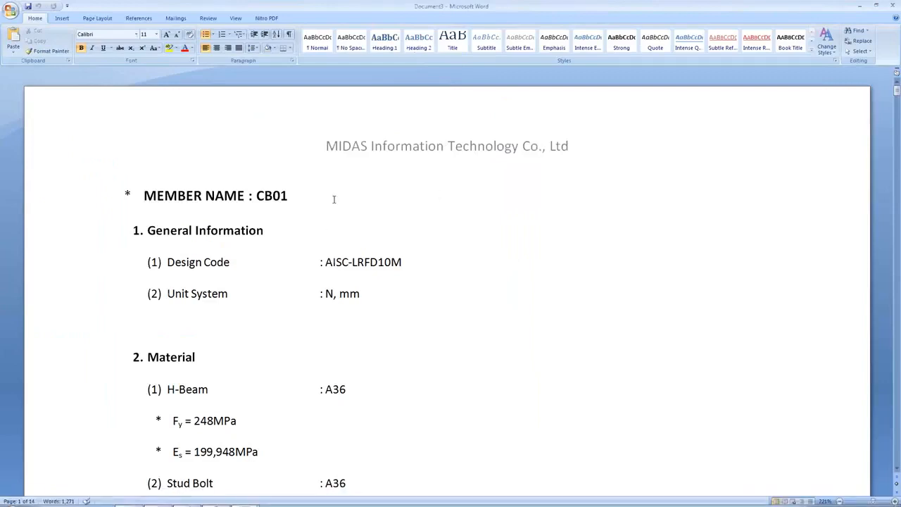
# - Read through the CB01 report from General Information to Calculate Design Force, including deflection criteria, stud checks, slab effective width and stud strength
pyautogui.click(438, 186)
pyautogui.scroll(-2, 435, 193)
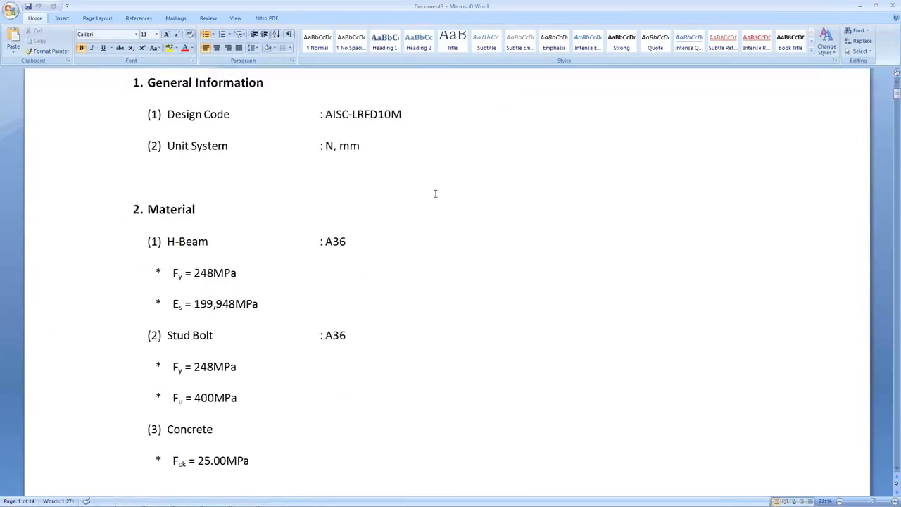
pyautogui.scroll(-15, 435, 194)
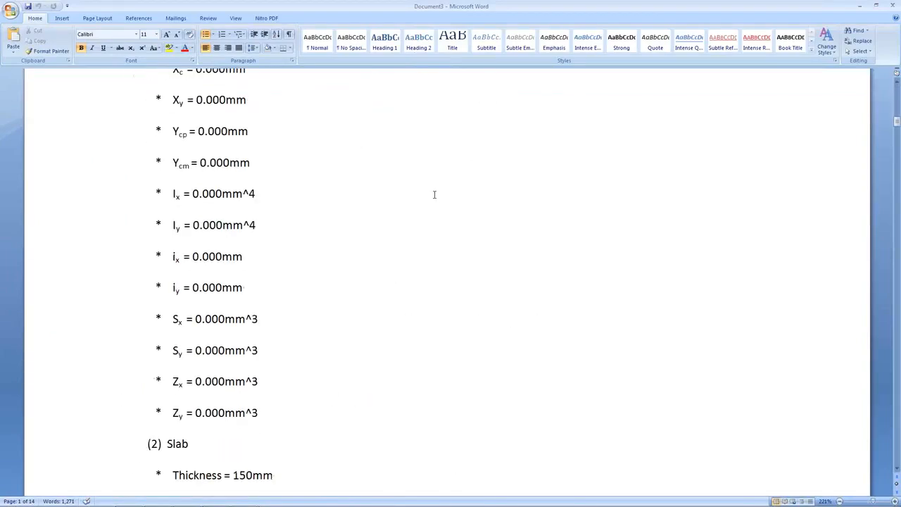
pyautogui.scroll(-20, 434, 194)
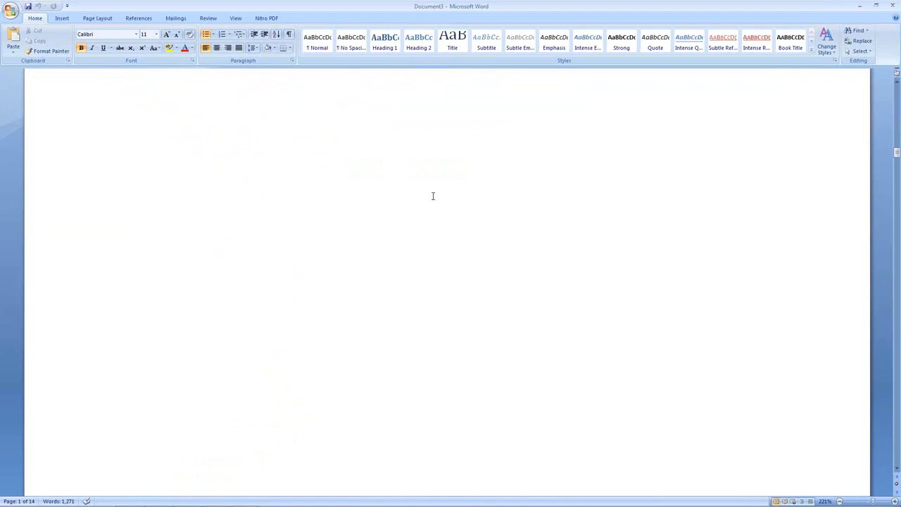
pyautogui.scroll(-8, 433, 196)
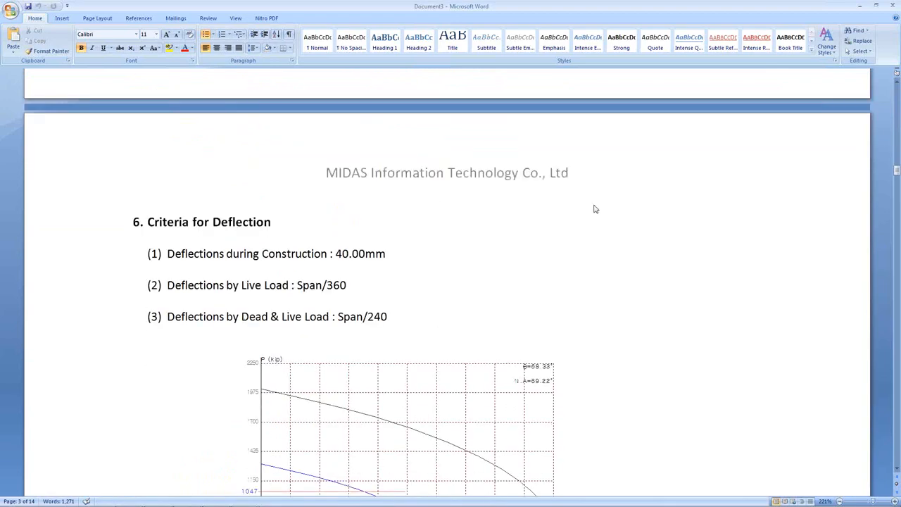
pyautogui.scroll(-1, 477, 176)
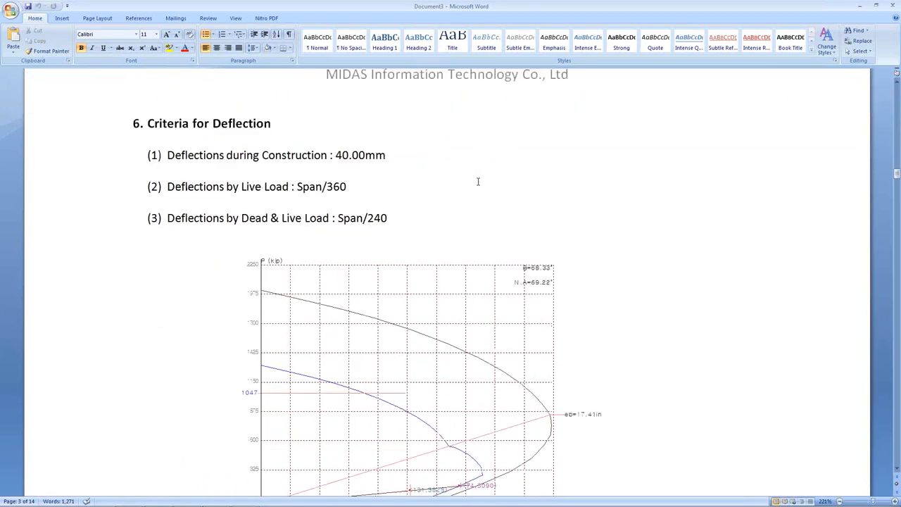
pyautogui.scroll(-4, 478, 181)
pyautogui.scroll(-2, 479, 181)
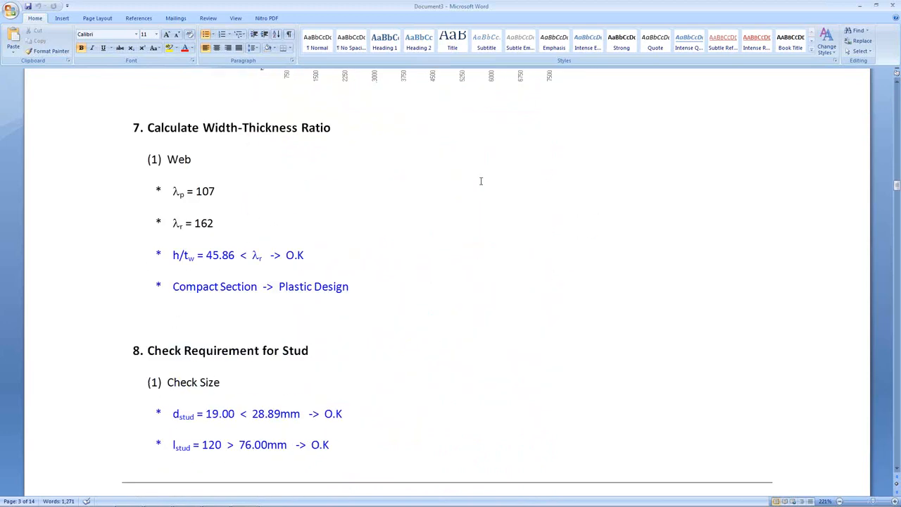
pyautogui.scroll(-1, 481, 180)
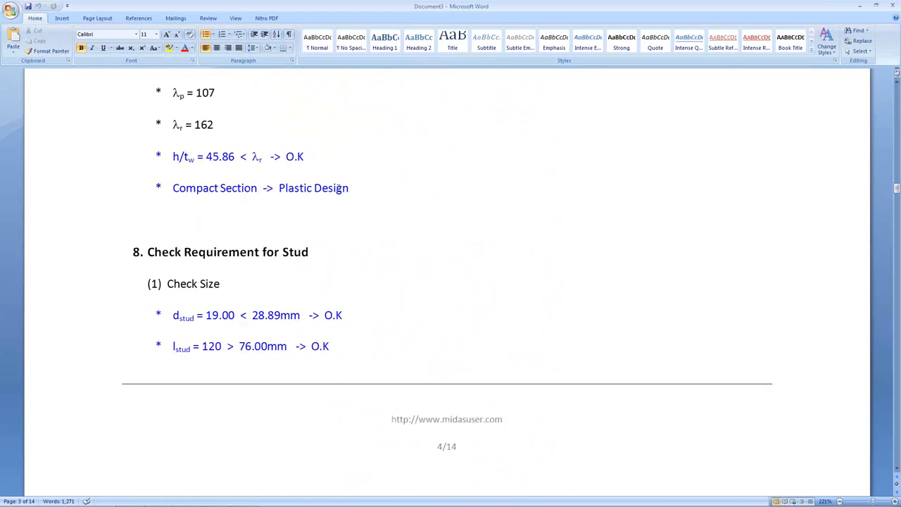
pyautogui.scroll(-10, 419, 177)
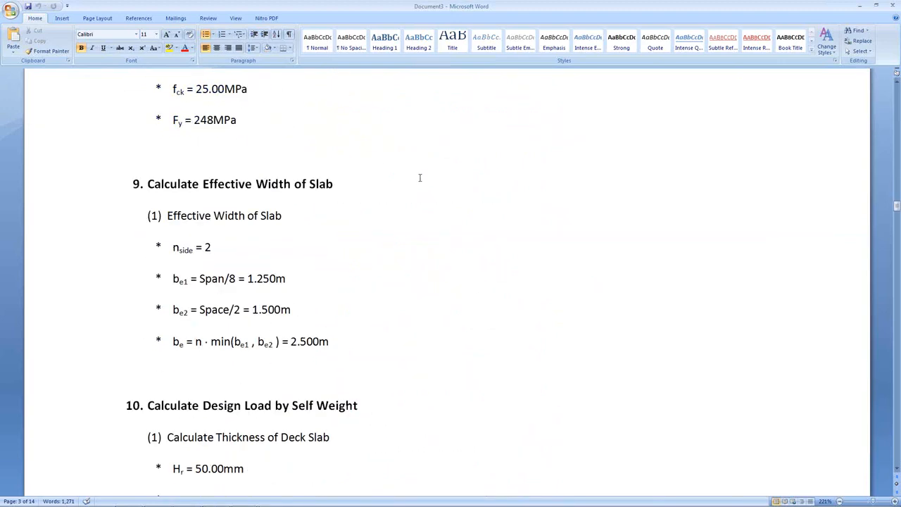
pyautogui.scroll(-7, 401, 190)
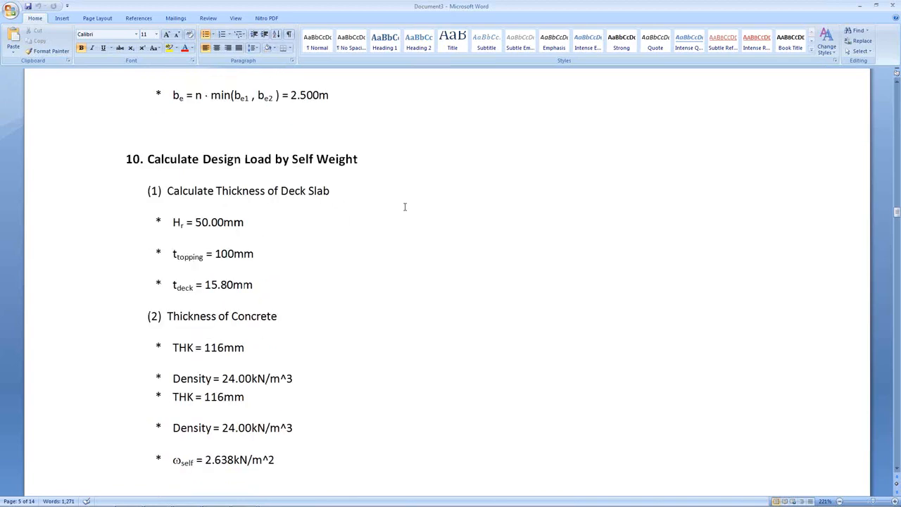
pyautogui.scroll(-20, 404, 207)
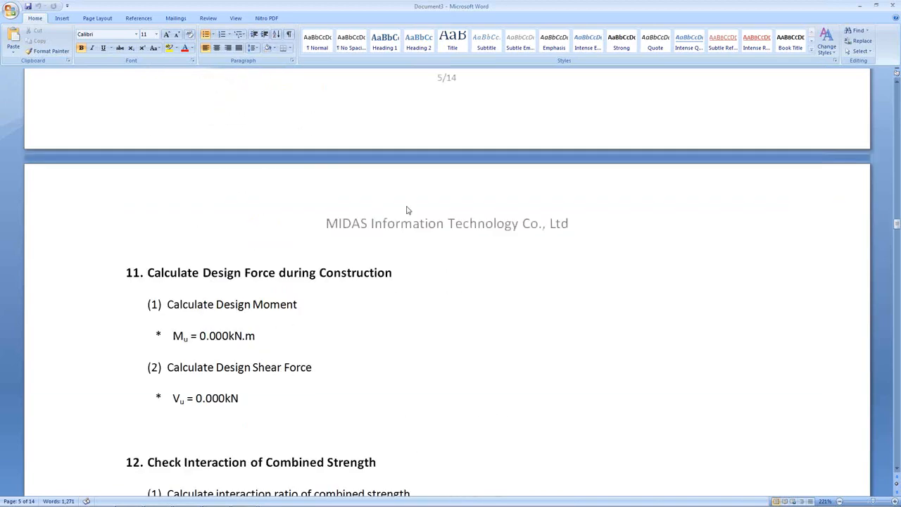
pyautogui.scroll(-4, 407, 206)
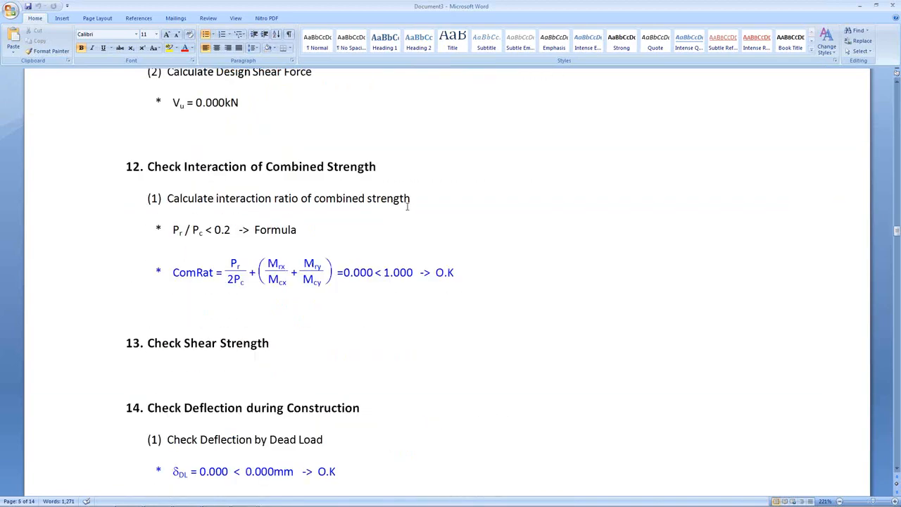
pyautogui.scroll(-4, 407, 206)
pyautogui.scroll(-16, 407, 207)
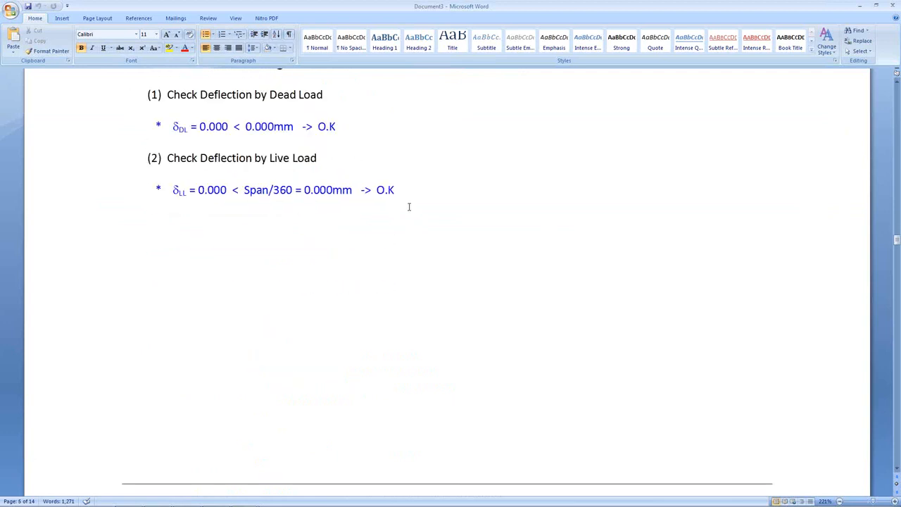
pyautogui.scroll(-3, 410, 213)
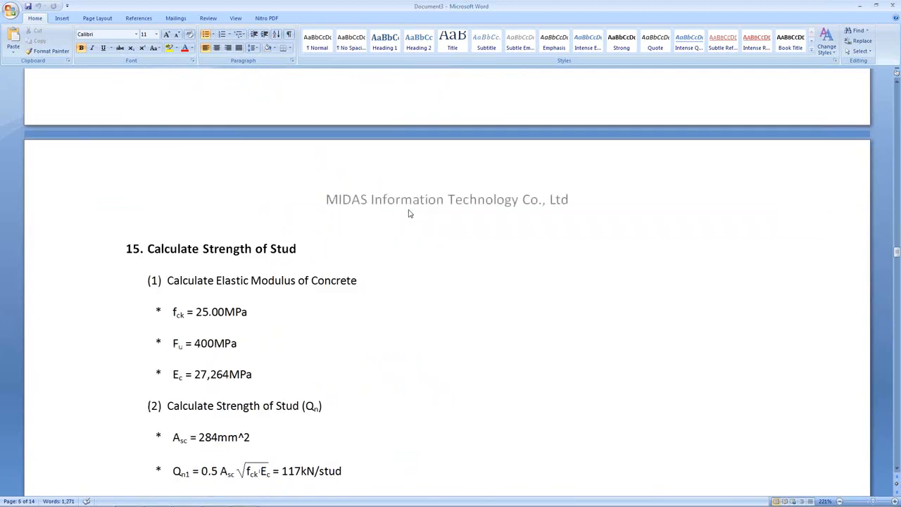
pyautogui.scroll(-1, 408, 213)
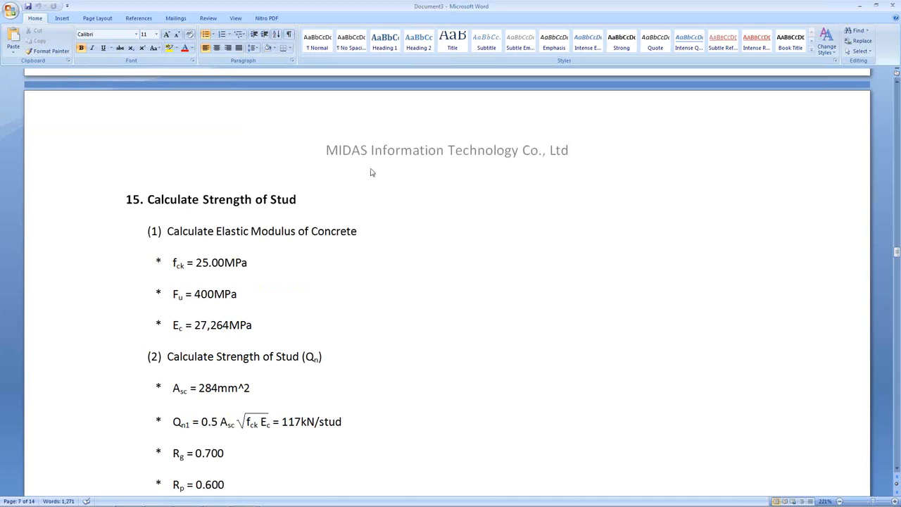
pyautogui.scroll(-20, 430, 153)
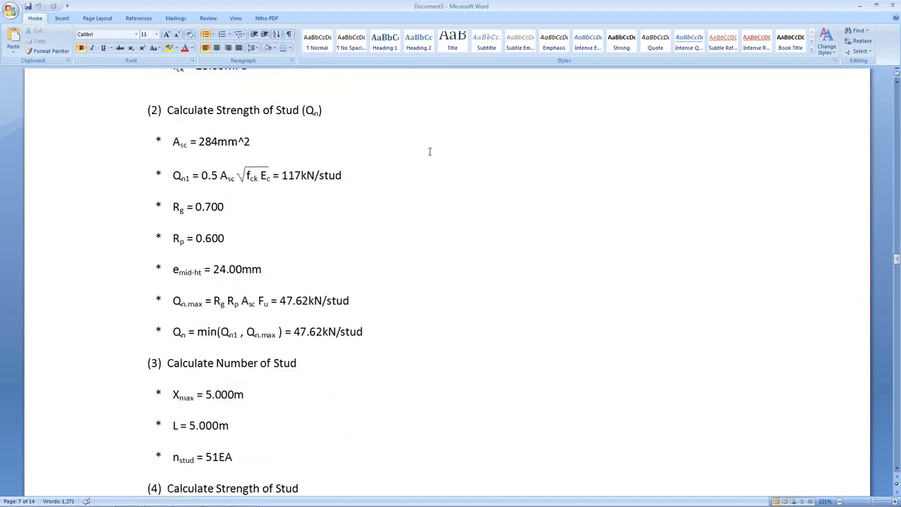
pyautogui.scroll(-10, 430, 153)
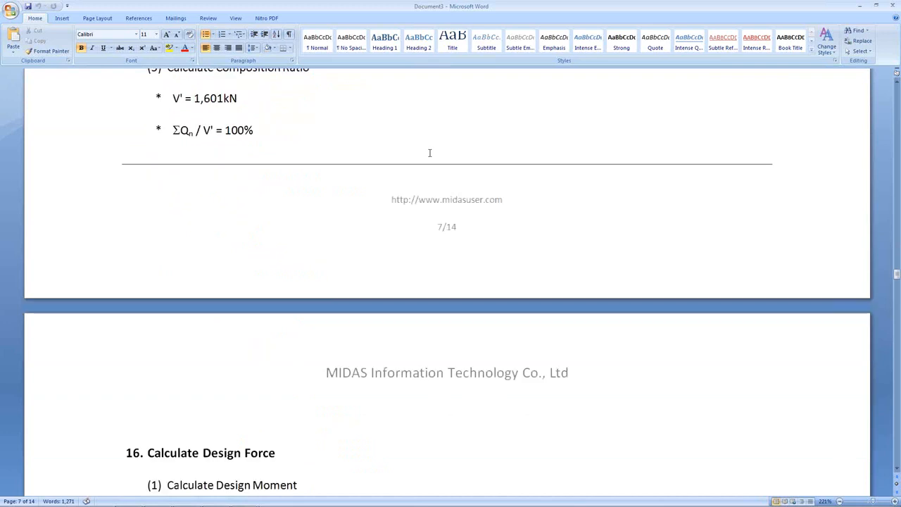
pyautogui.scroll(1, 427, 155)
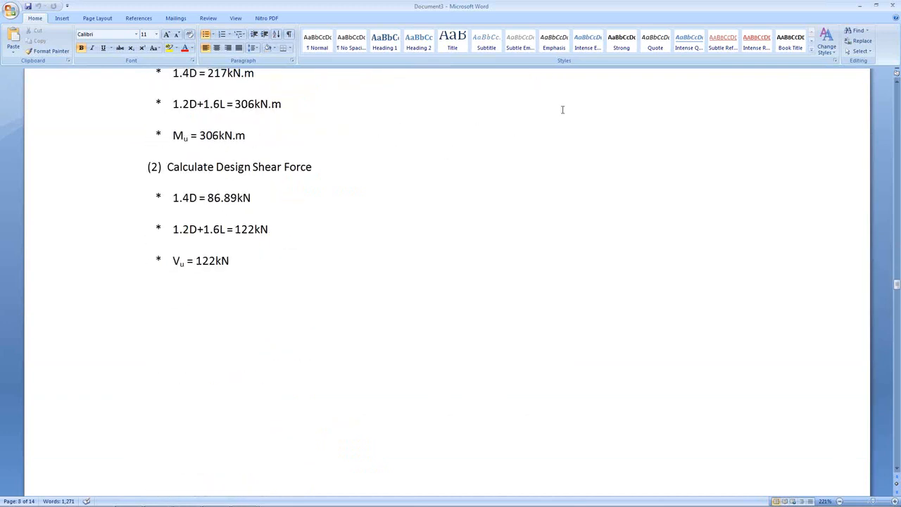
# - Minimize the report, return to midas Design+ and show the SRC member list containing CB01
pyautogui.click(862, 6)
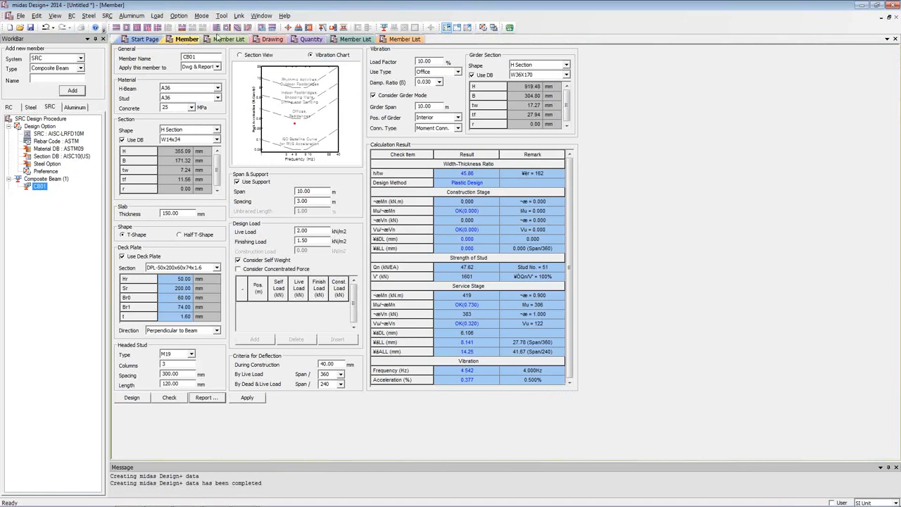
pyautogui.click(226, 40)
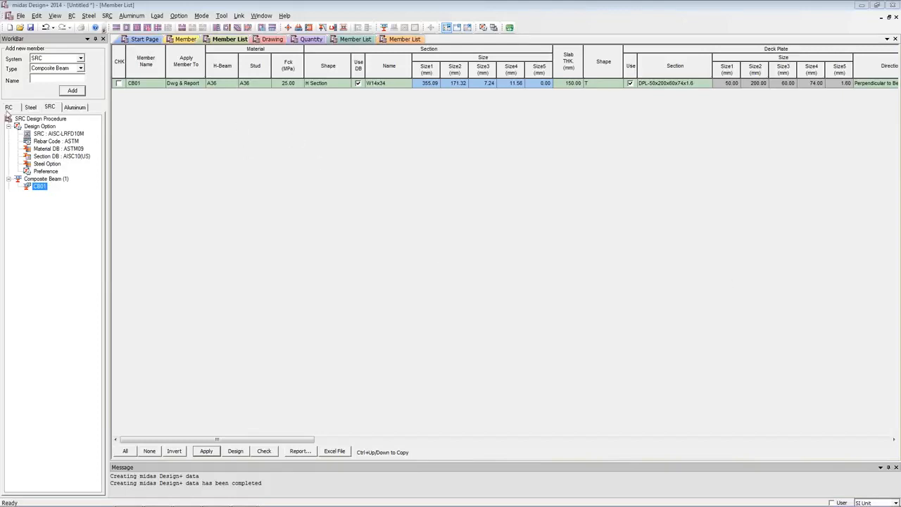
# - Return to the CB01 member data, show its section view and review the H-beam and concrete material choices
pyautogui.click(184, 40)
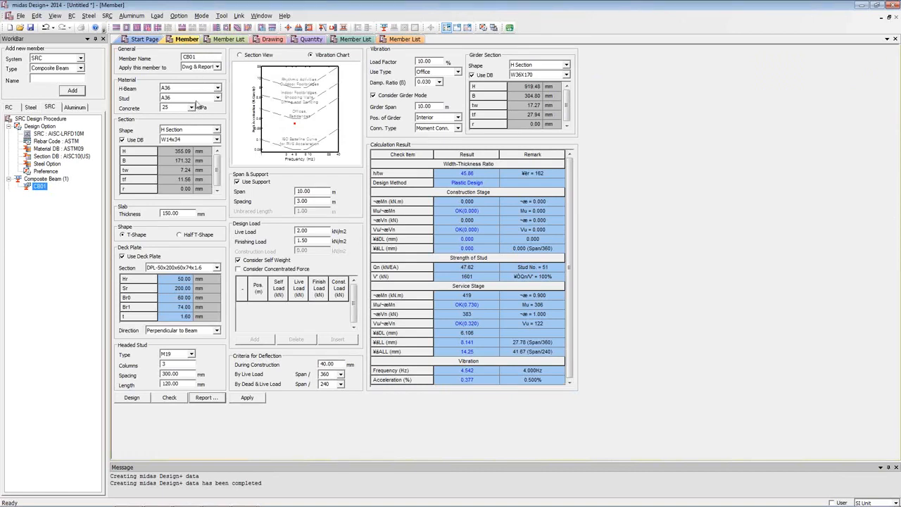
pyautogui.click(261, 55)
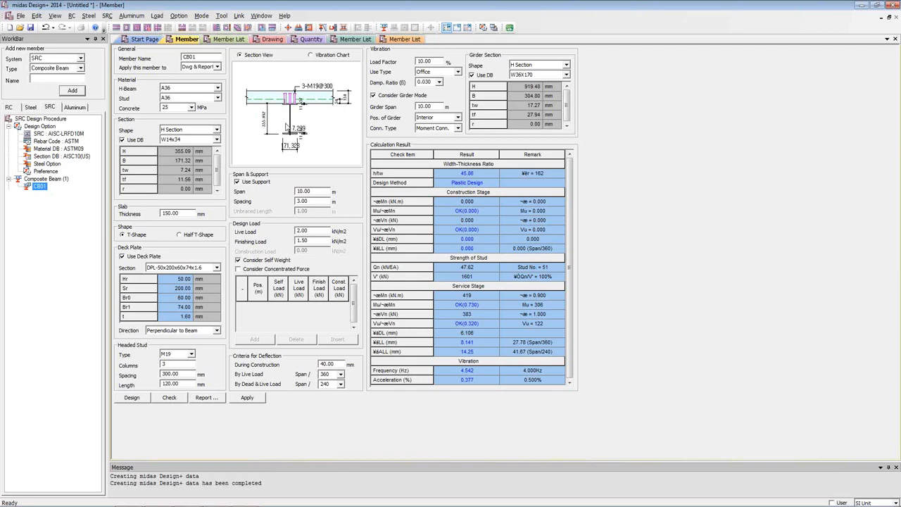
pyautogui.click(187, 90)
pyautogui.click(187, 90)
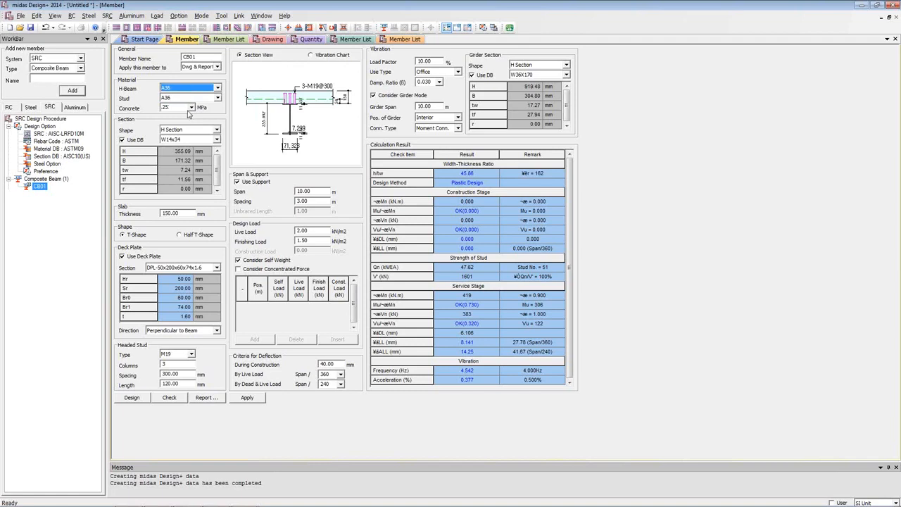
pyautogui.click(188, 110)
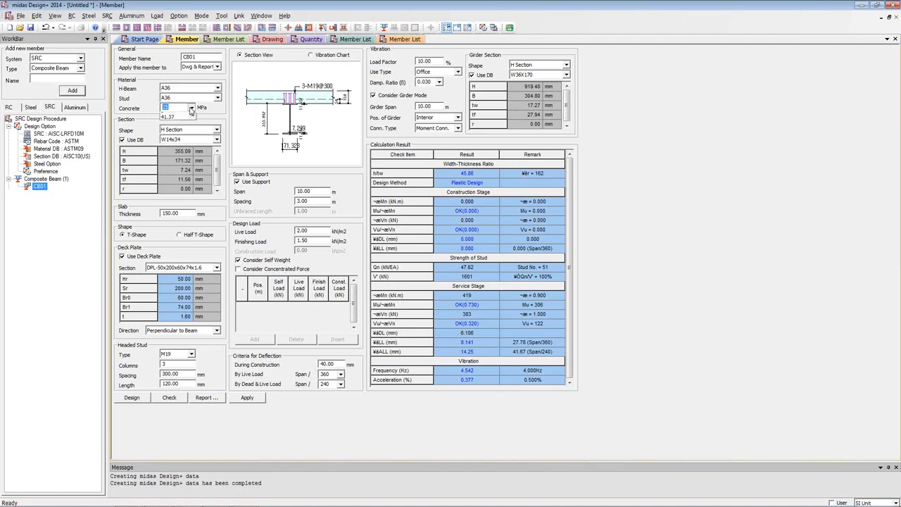
pyautogui.click(191, 109)
# - Create the steel Web Opening drawing, inspect its opening types and list table, and review the available drawing types
pyautogui.click(274, 40)
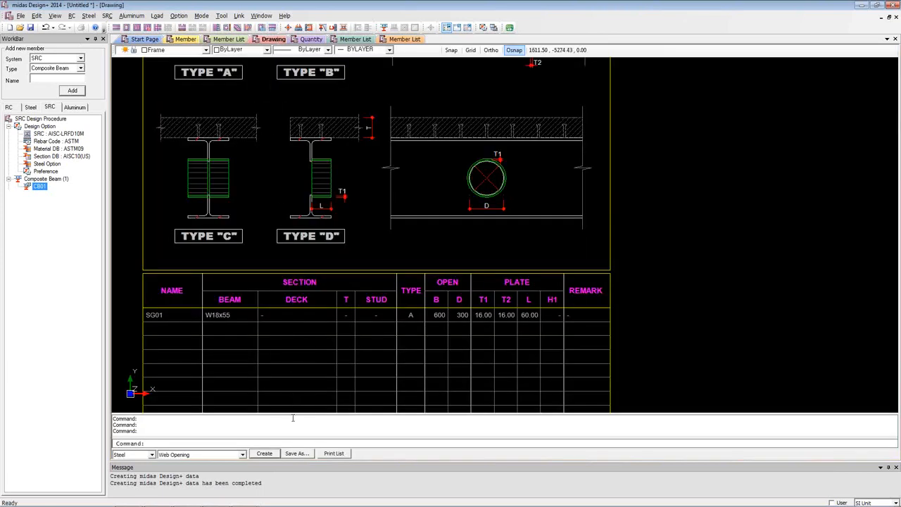
pyautogui.click(264, 454)
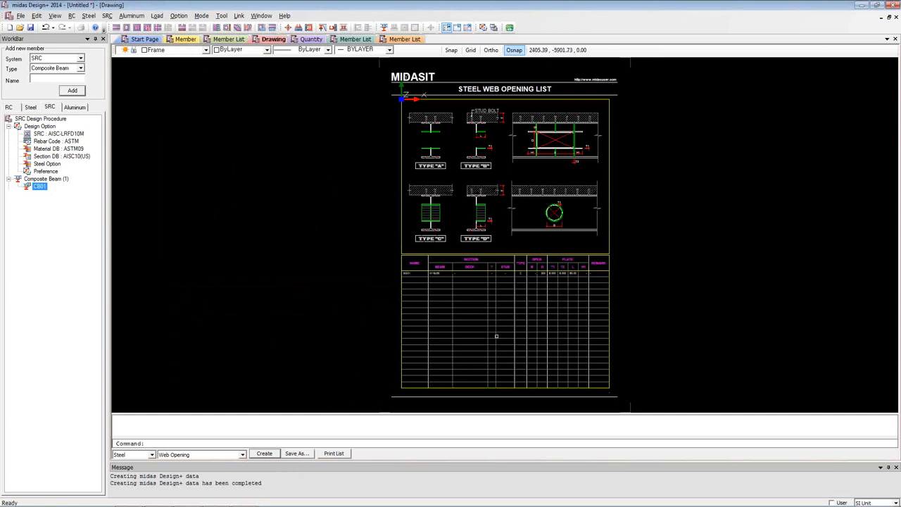
pyautogui.scroll(3, 456, 178)
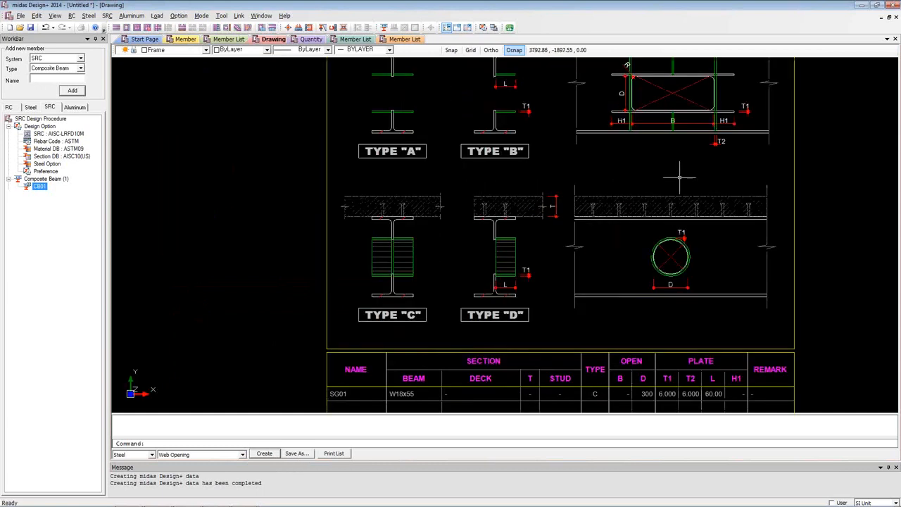
pyautogui.moveTo(687, 175); pyautogui.dragTo(629, 194, button='middle')
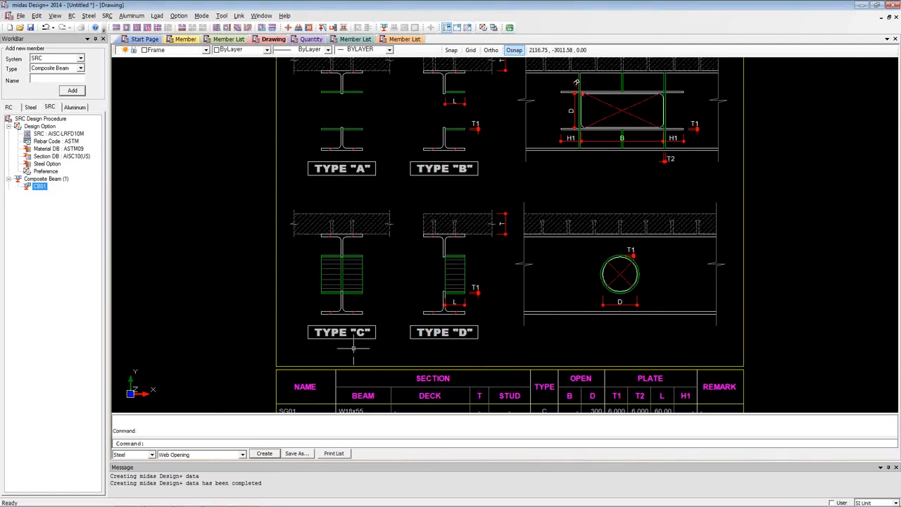
pyautogui.click(233, 455)
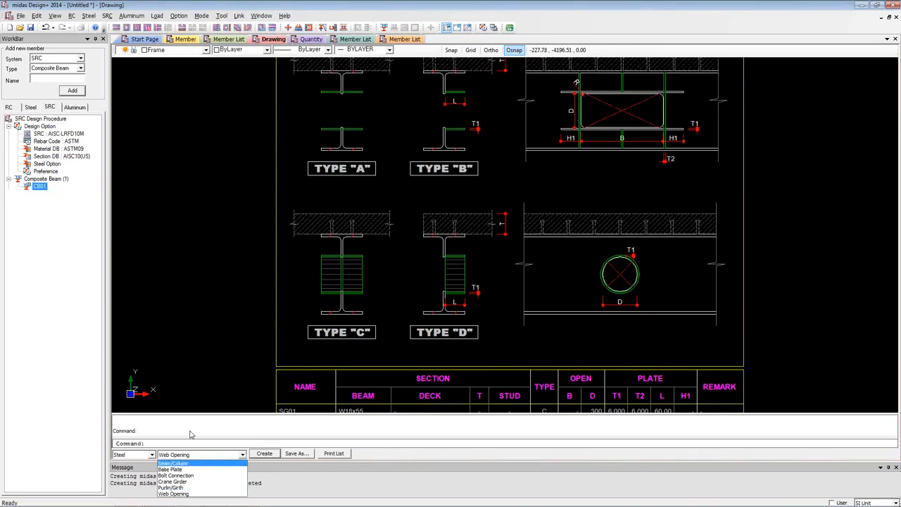
pyautogui.click(140, 454)
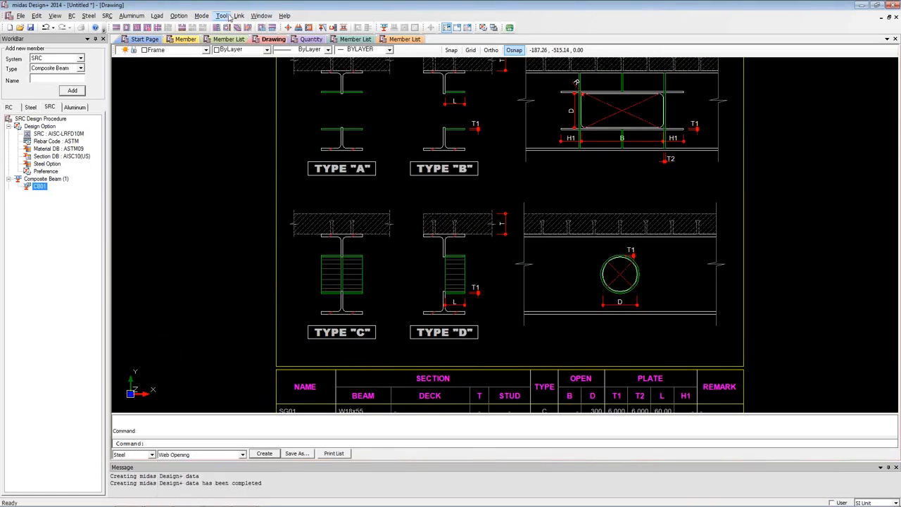
# - Return to the CB01 member data and review the Steel Option base plate type and section lists, cancelling without changes
pyautogui.click(194, 42)
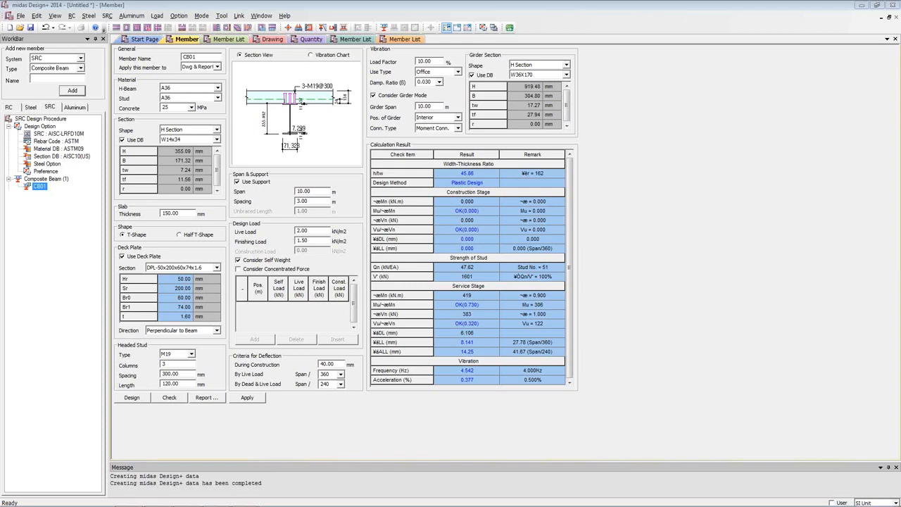
pyautogui.doubleClick(48, 164)
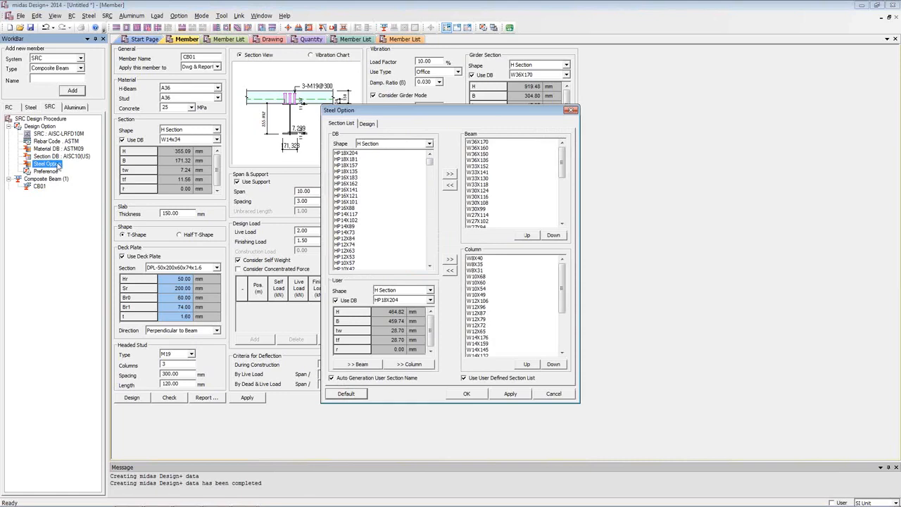
pyautogui.click(369, 123)
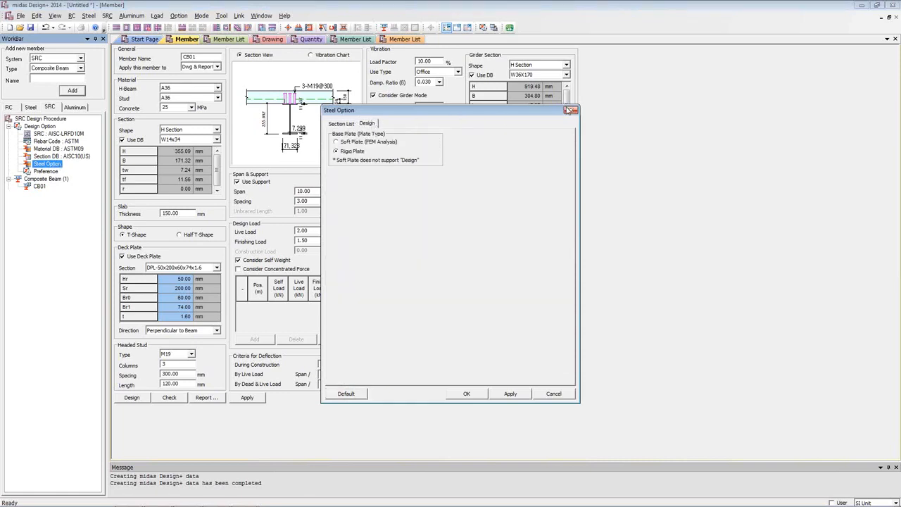
pyautogui.click(343, 124)
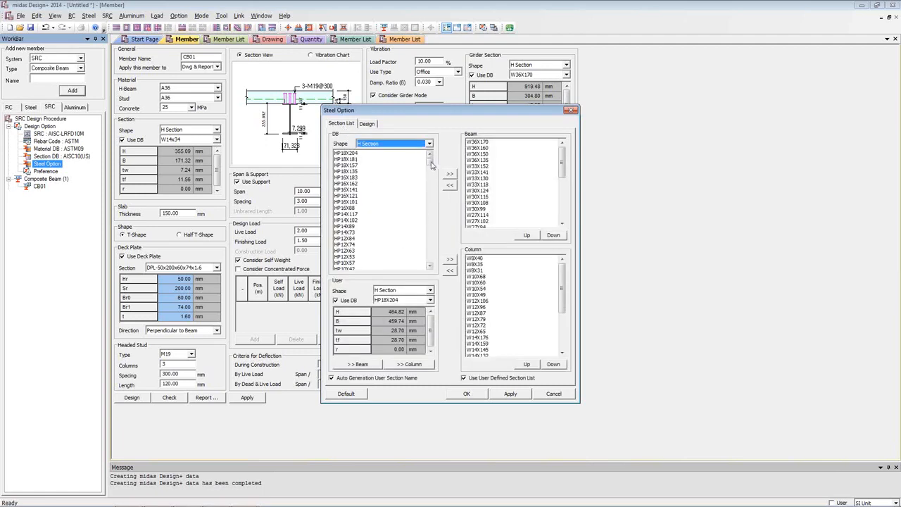
pyautogui.moveTo(430, 161); pyautogui.dragTo(433, 144)
pyautogui.click(552, 394)
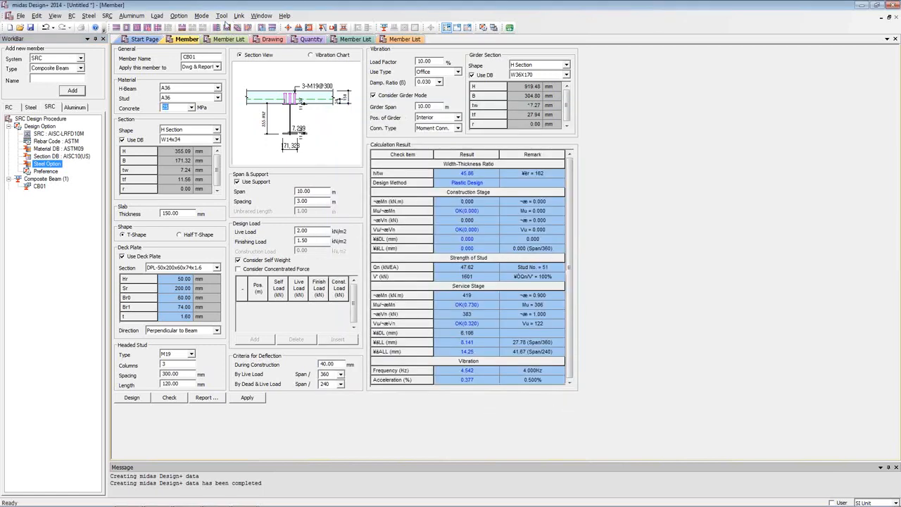
# - Open the general design options and review the steel material database and steel design codes, keeping AISC-LRFD10M
pyautogui.click(179, 15)
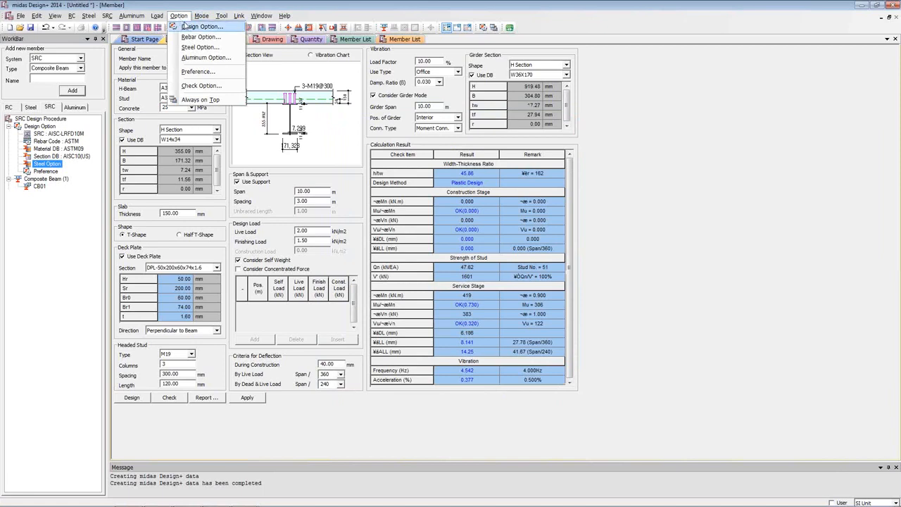
pyautogui.click(201, 26)
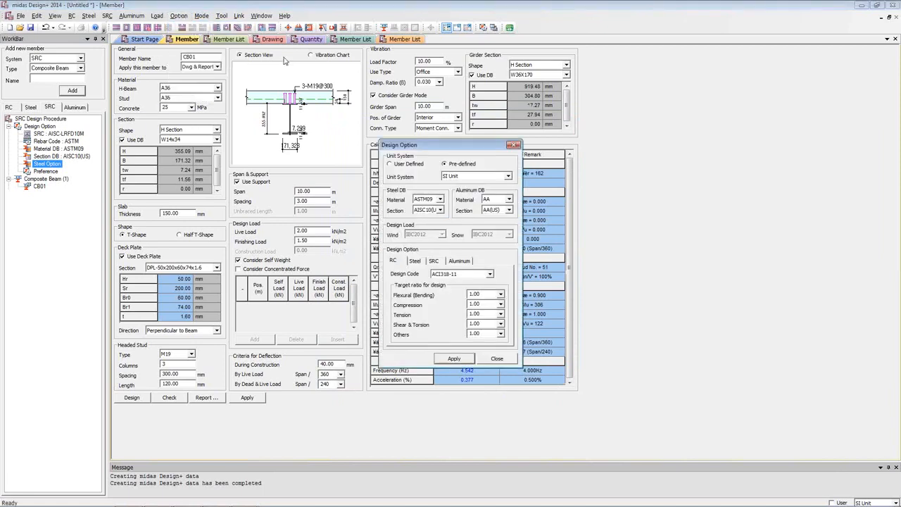
pyautogui.click(428, 202)
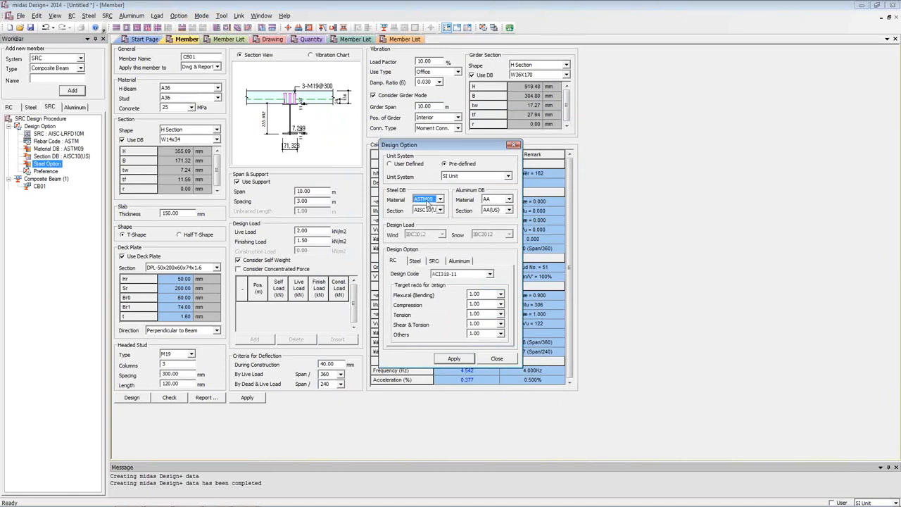
pyautogui.click(415, 260)
pyautogui.click(454, 273)
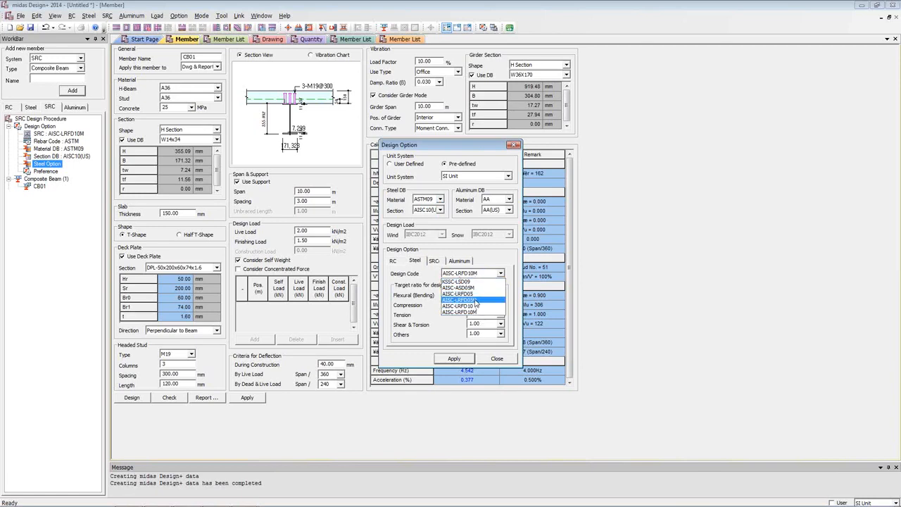
pyautogui.click(461, 312)
# - Review the RC and SRC design code choices, keeping ACI318-11 and AISC-LRFD10M, and close the design options
pyautogui.click(394, 261)
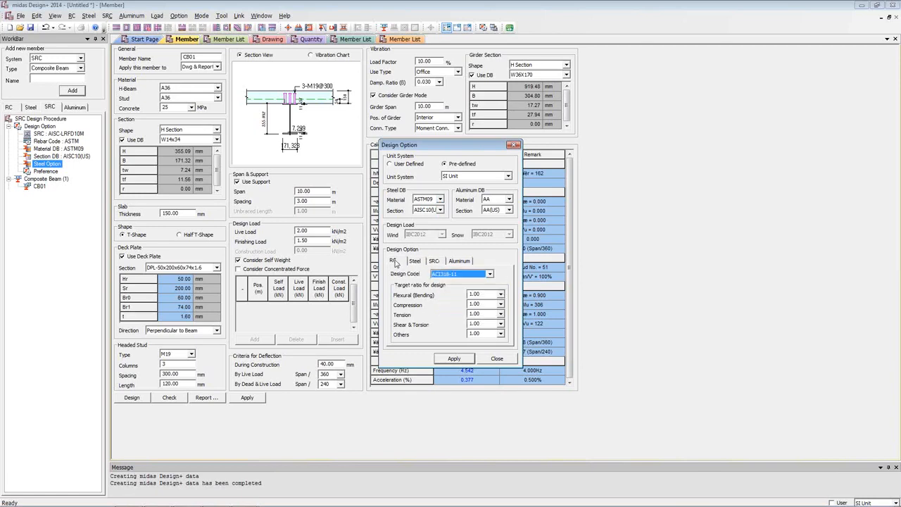
pyautogui.click(475, 276)
pyautogui.click(474, 276)
pyautogui.click(433, 260)
pyautogui.click(455, 273)
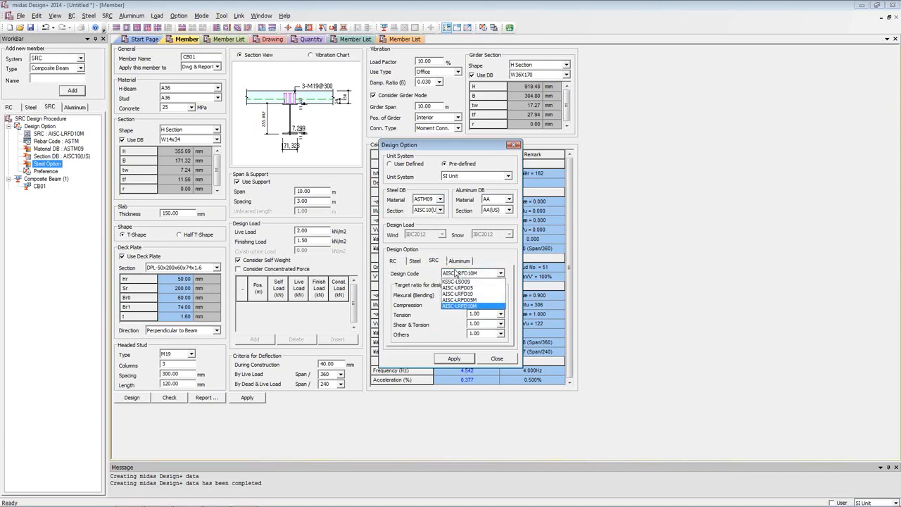
pyautogui.click(457, 273)
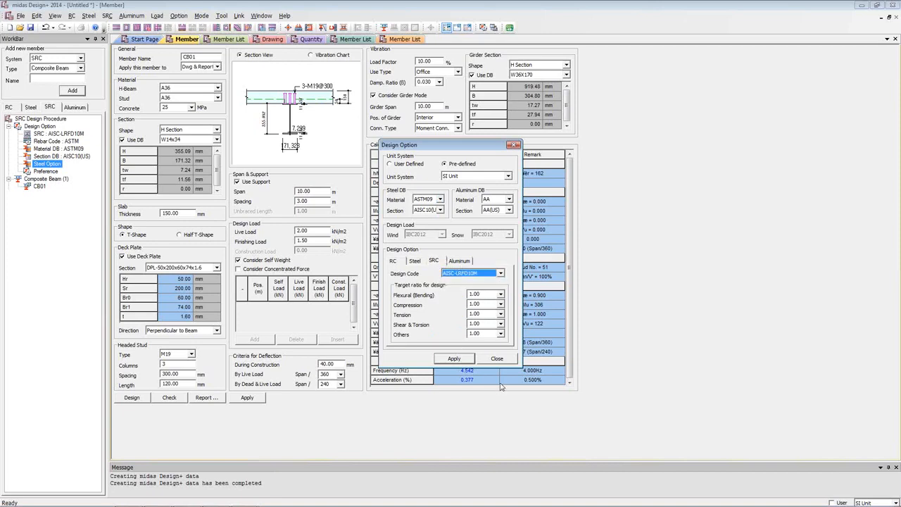
pyautogui.click(497, 358)
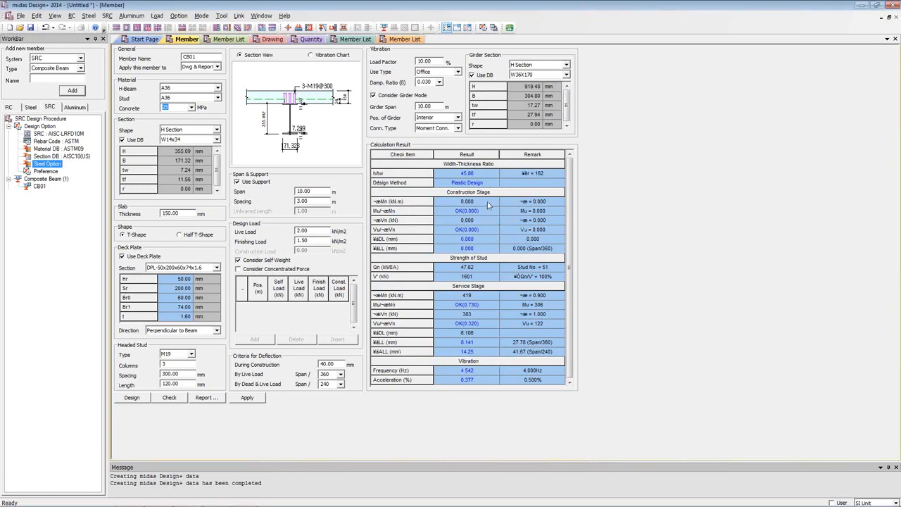